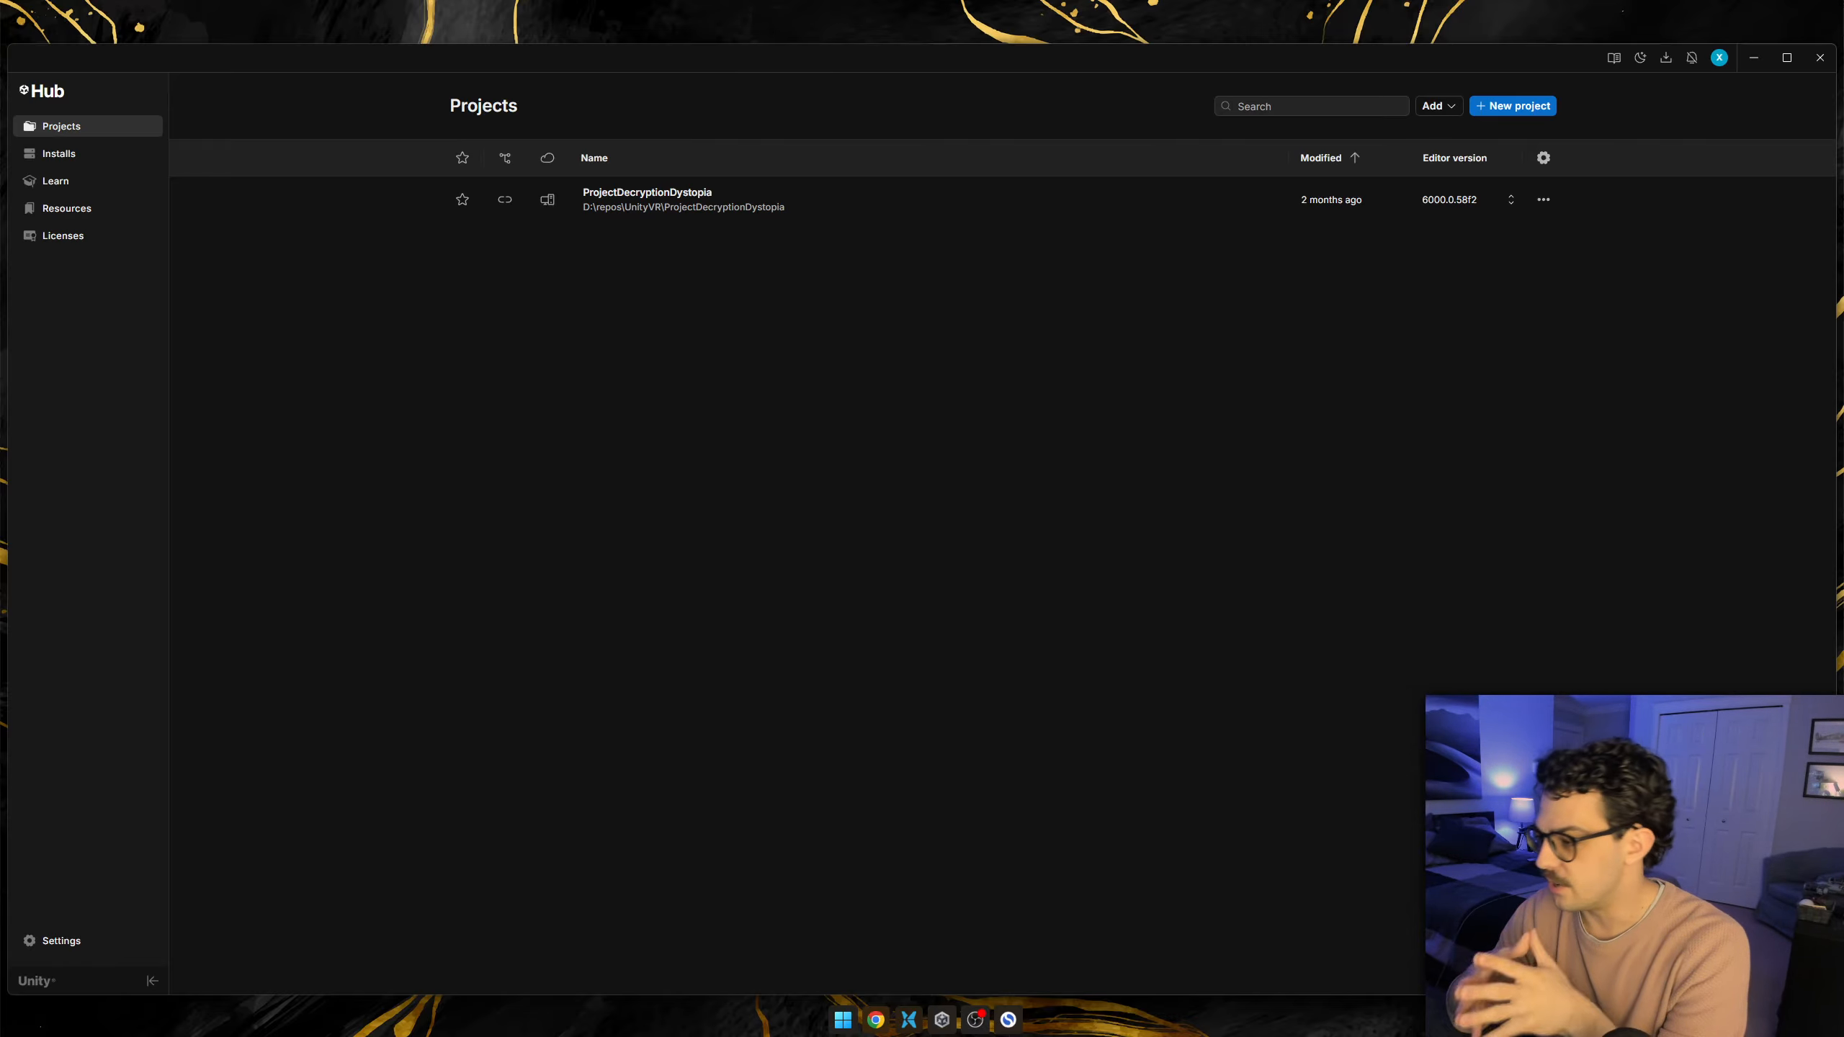
# Start a new local project from the Universal 3D template using editor version 6000.2.10f1.
pyautogui.click(1513, 105)
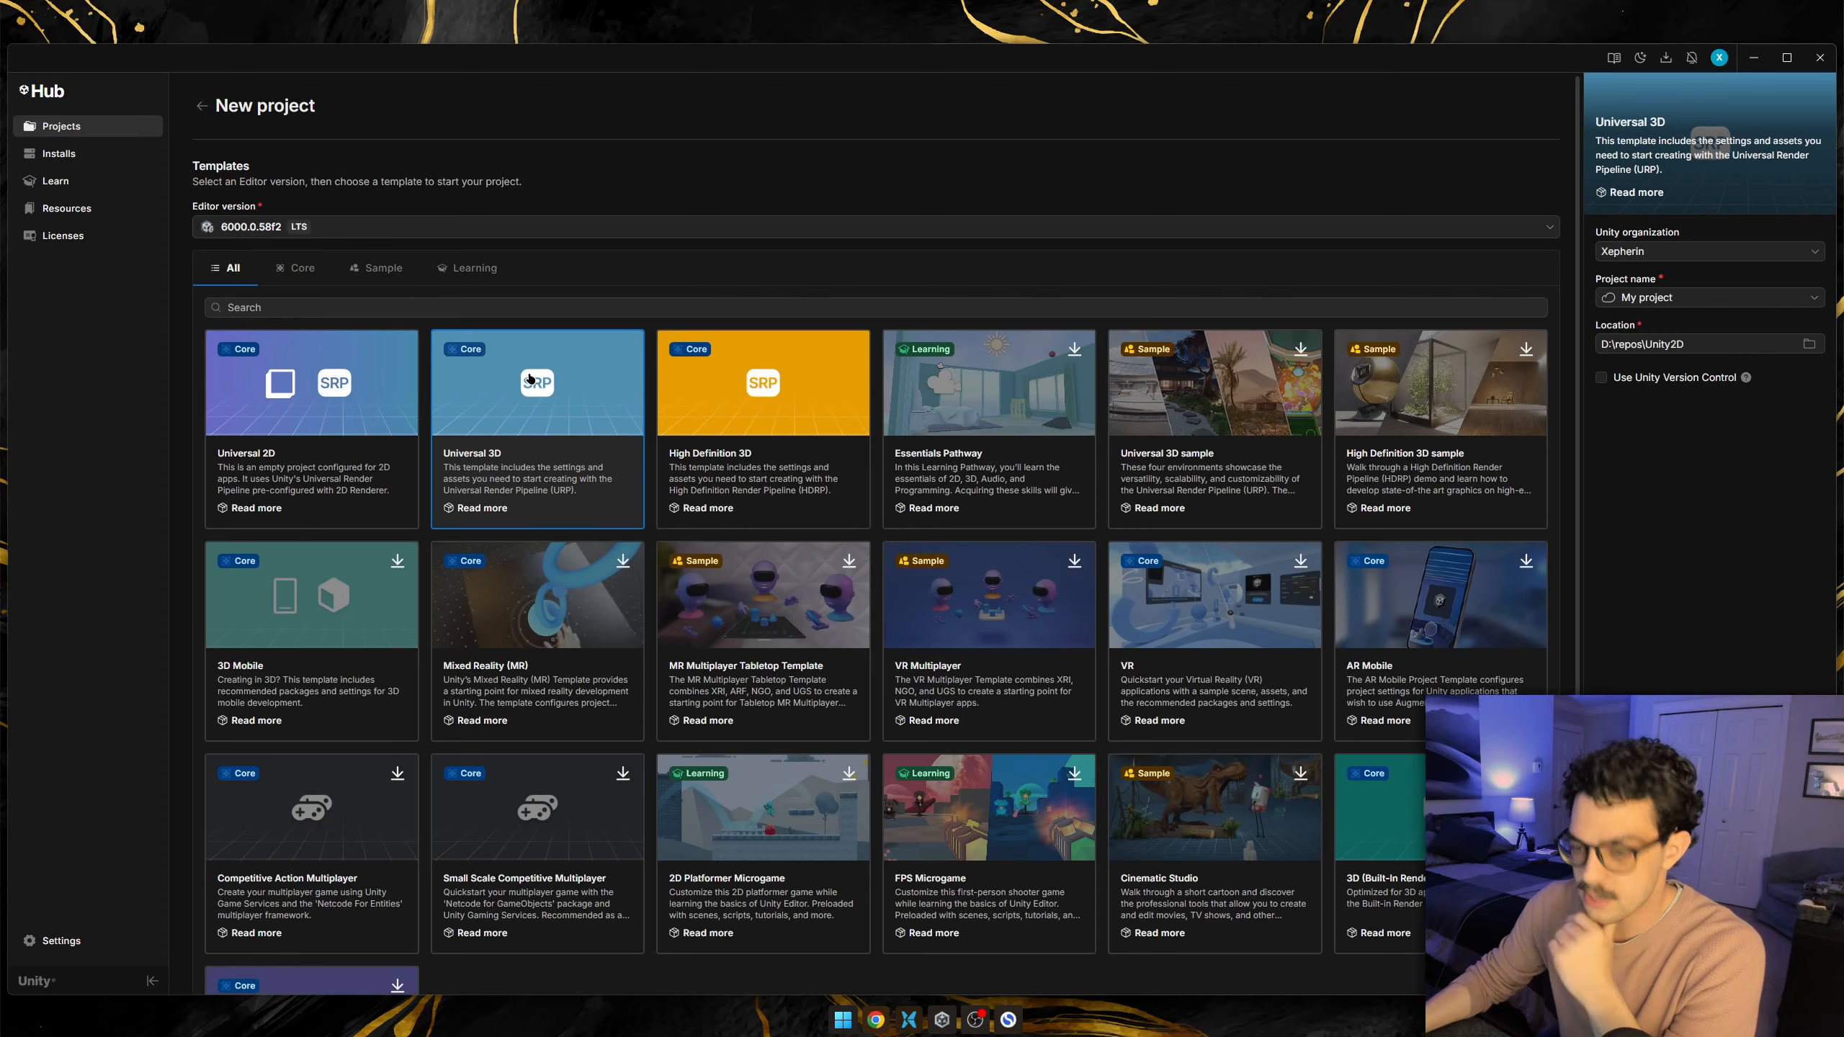
pyautogui.click(505, 228)
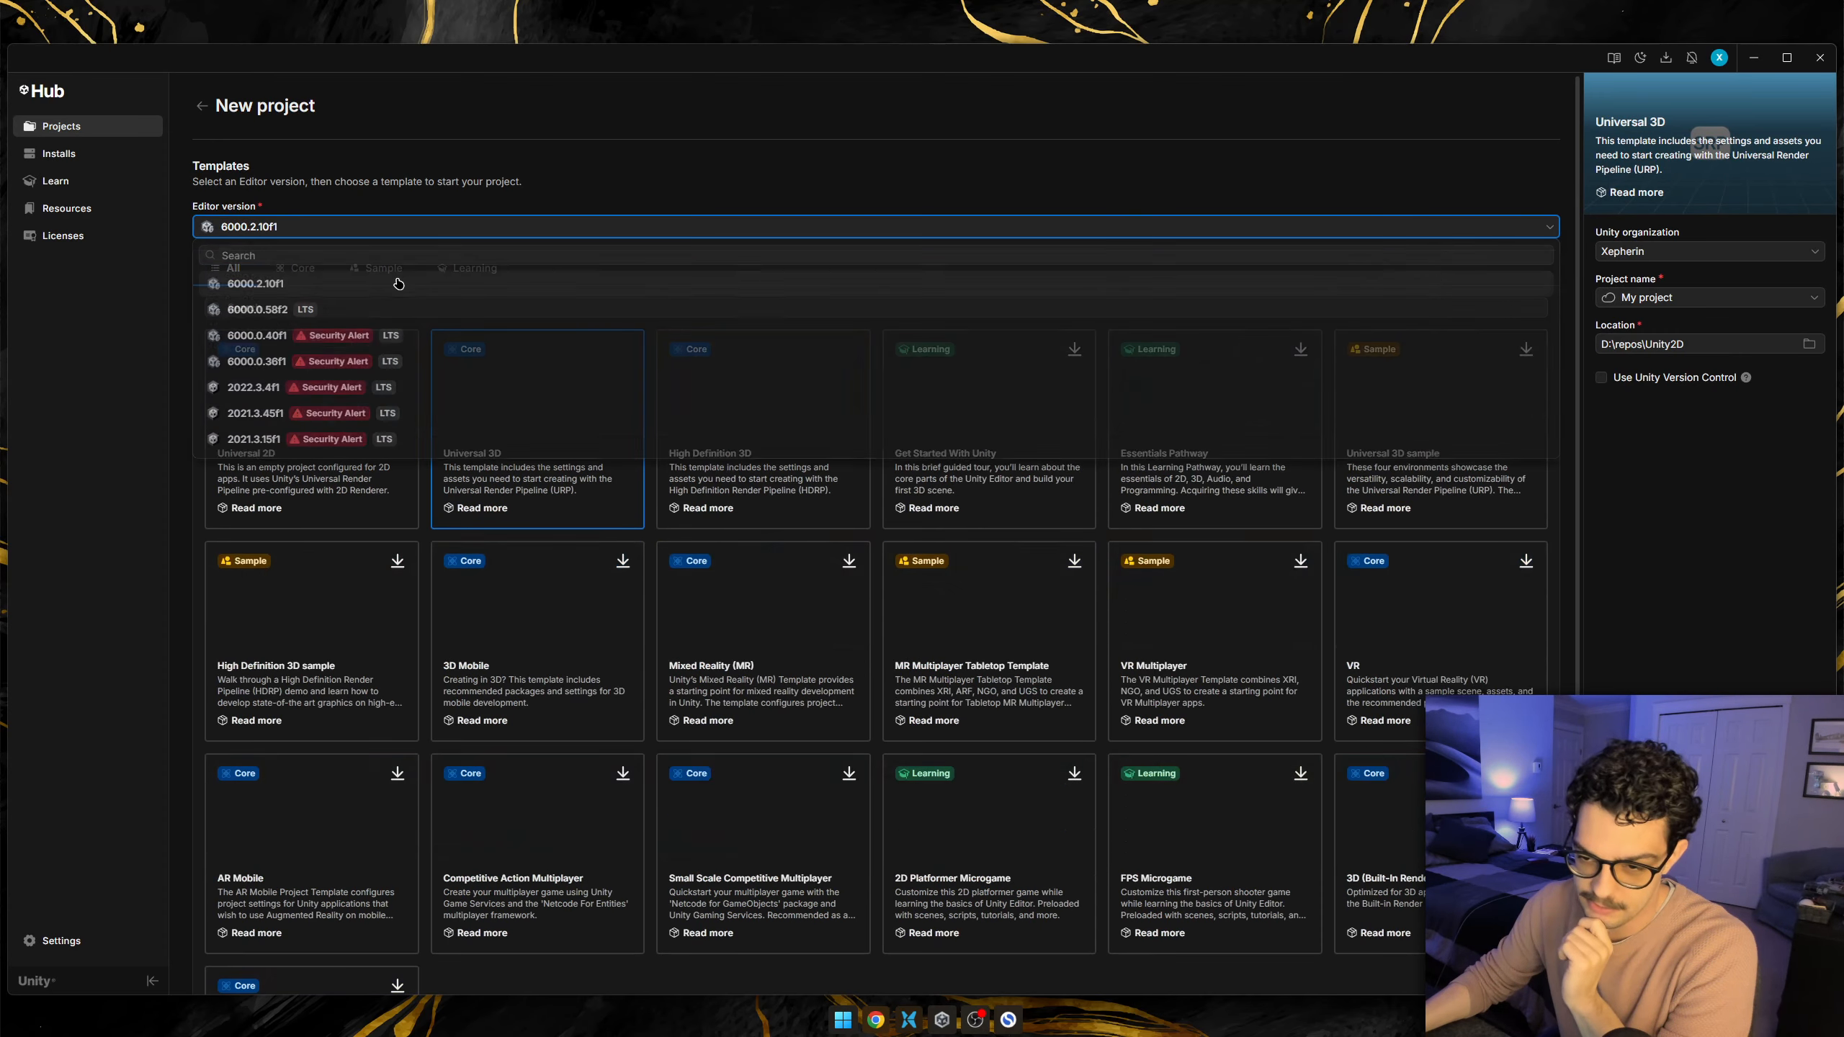
pyautogui.click(441, 275)
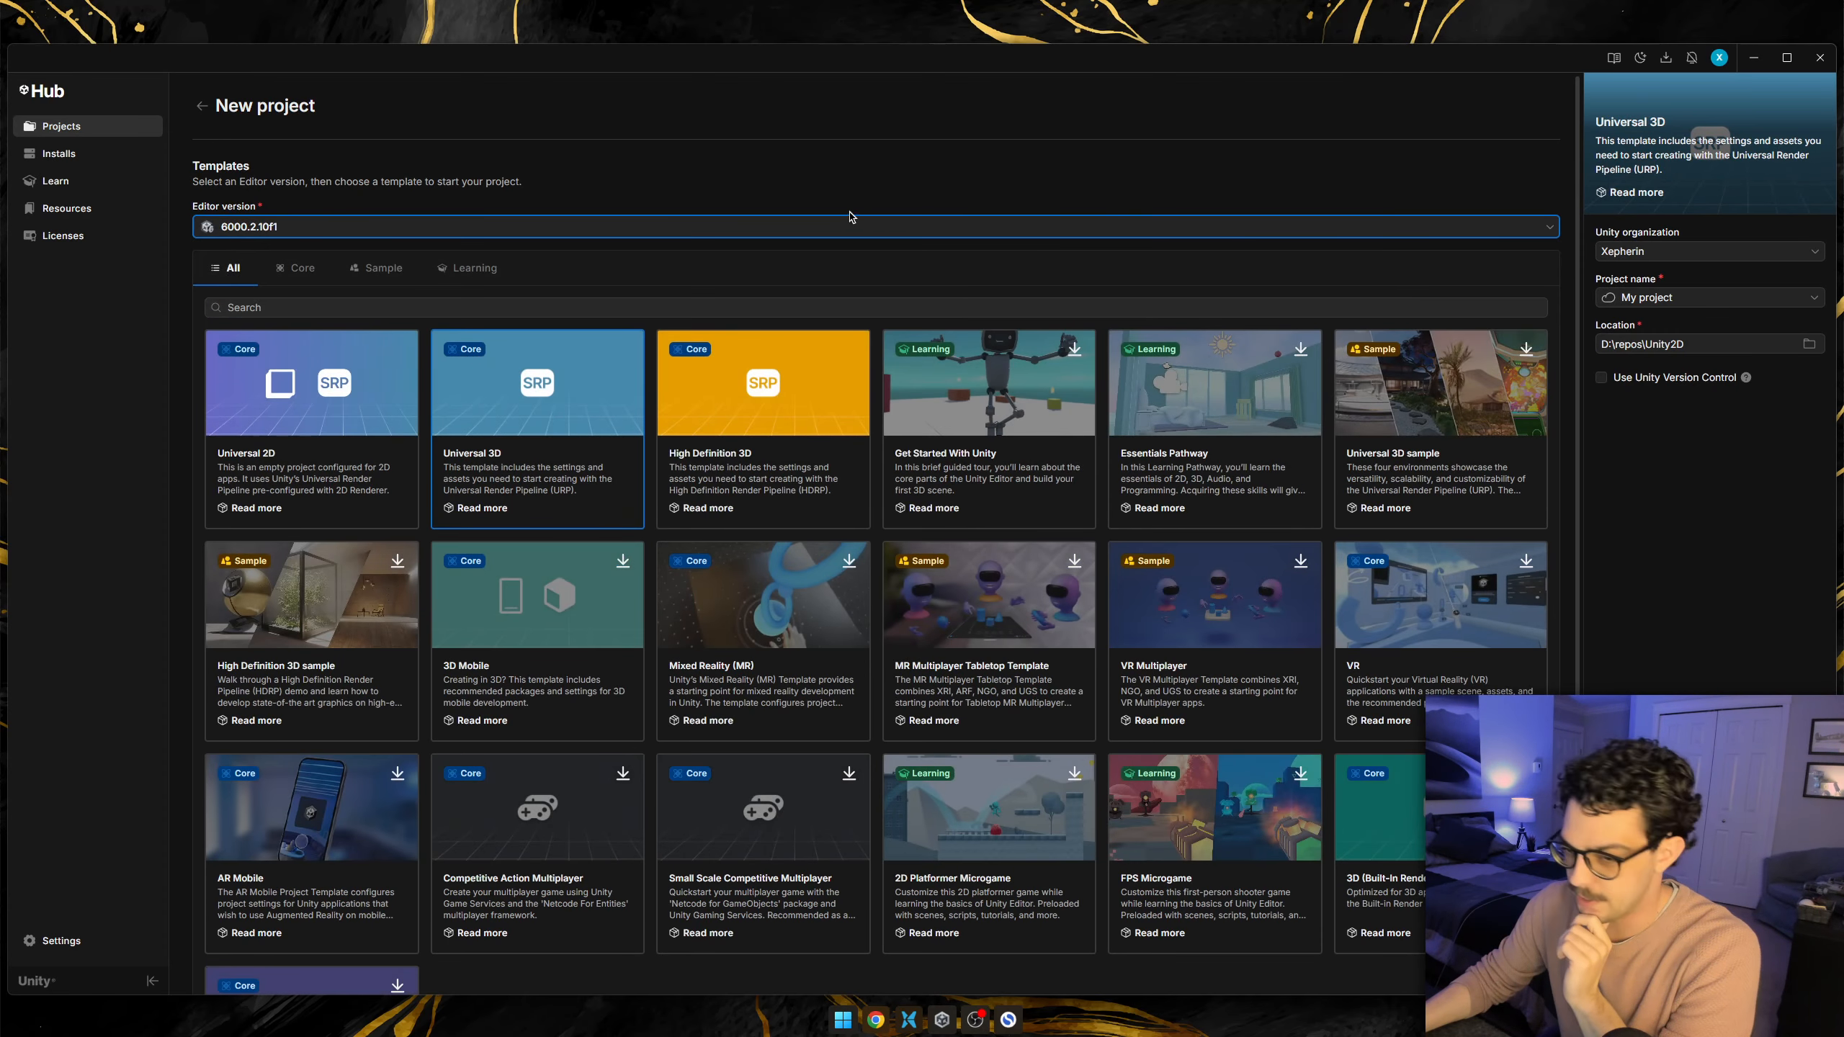
pyautogui.click(1706, 298)
pyautogui.click(1692, 400)
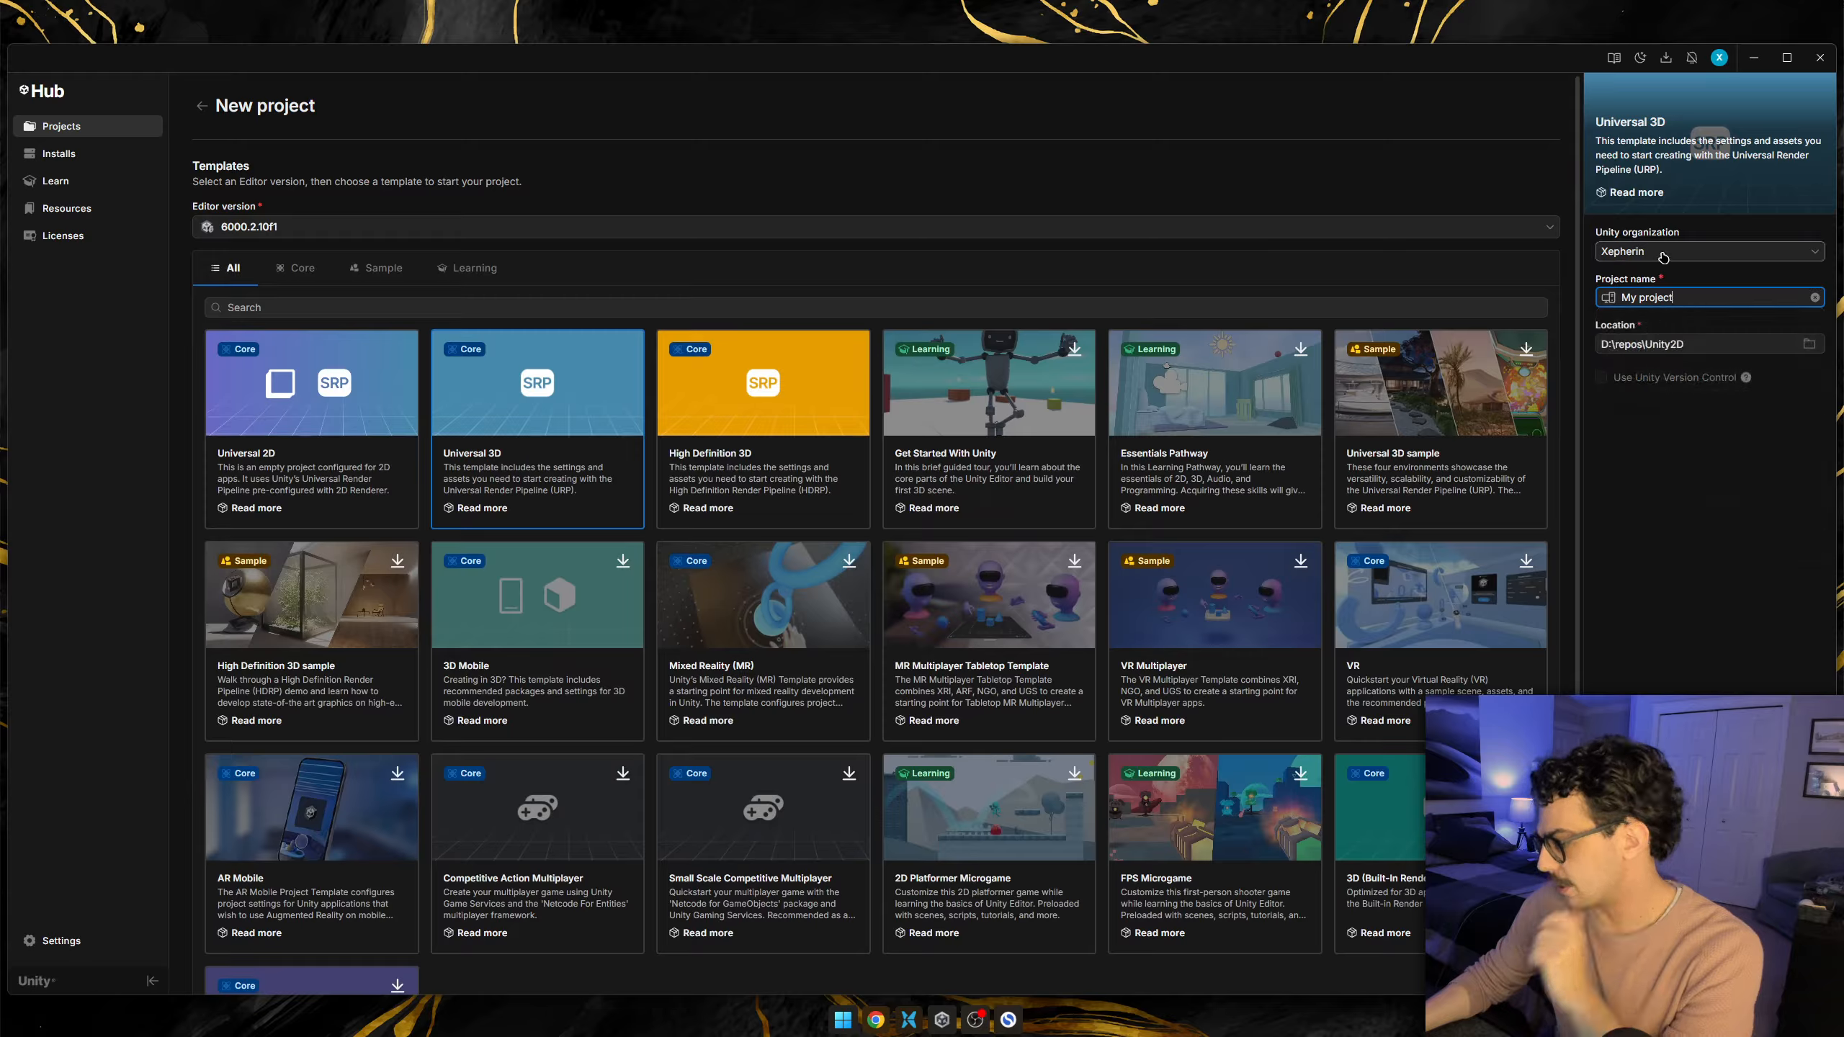
# Set the new project's location to the D:\repos\UnityVR folder.
pyautogui.click(1664, 255)
pyautogui.click(1698, 260)
pyautogui.click(1694, 352)
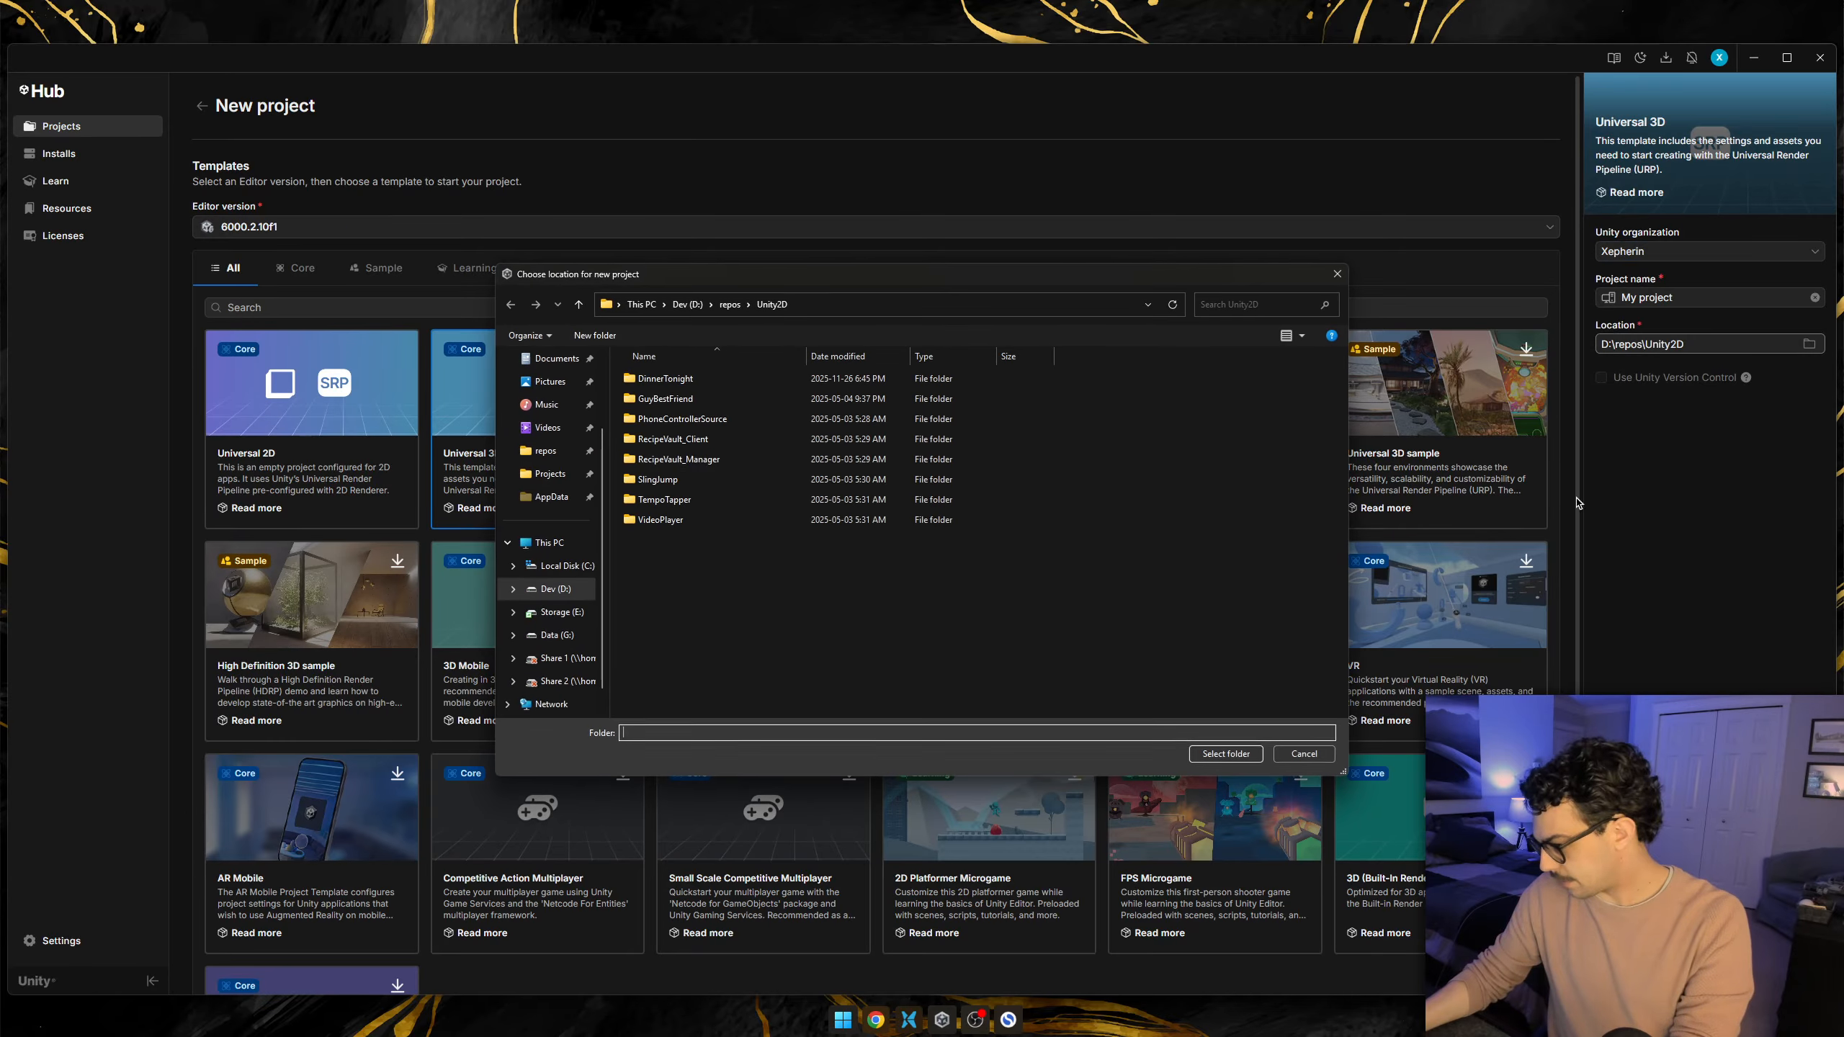
pyautogui.scroll(-1, 690, 617)
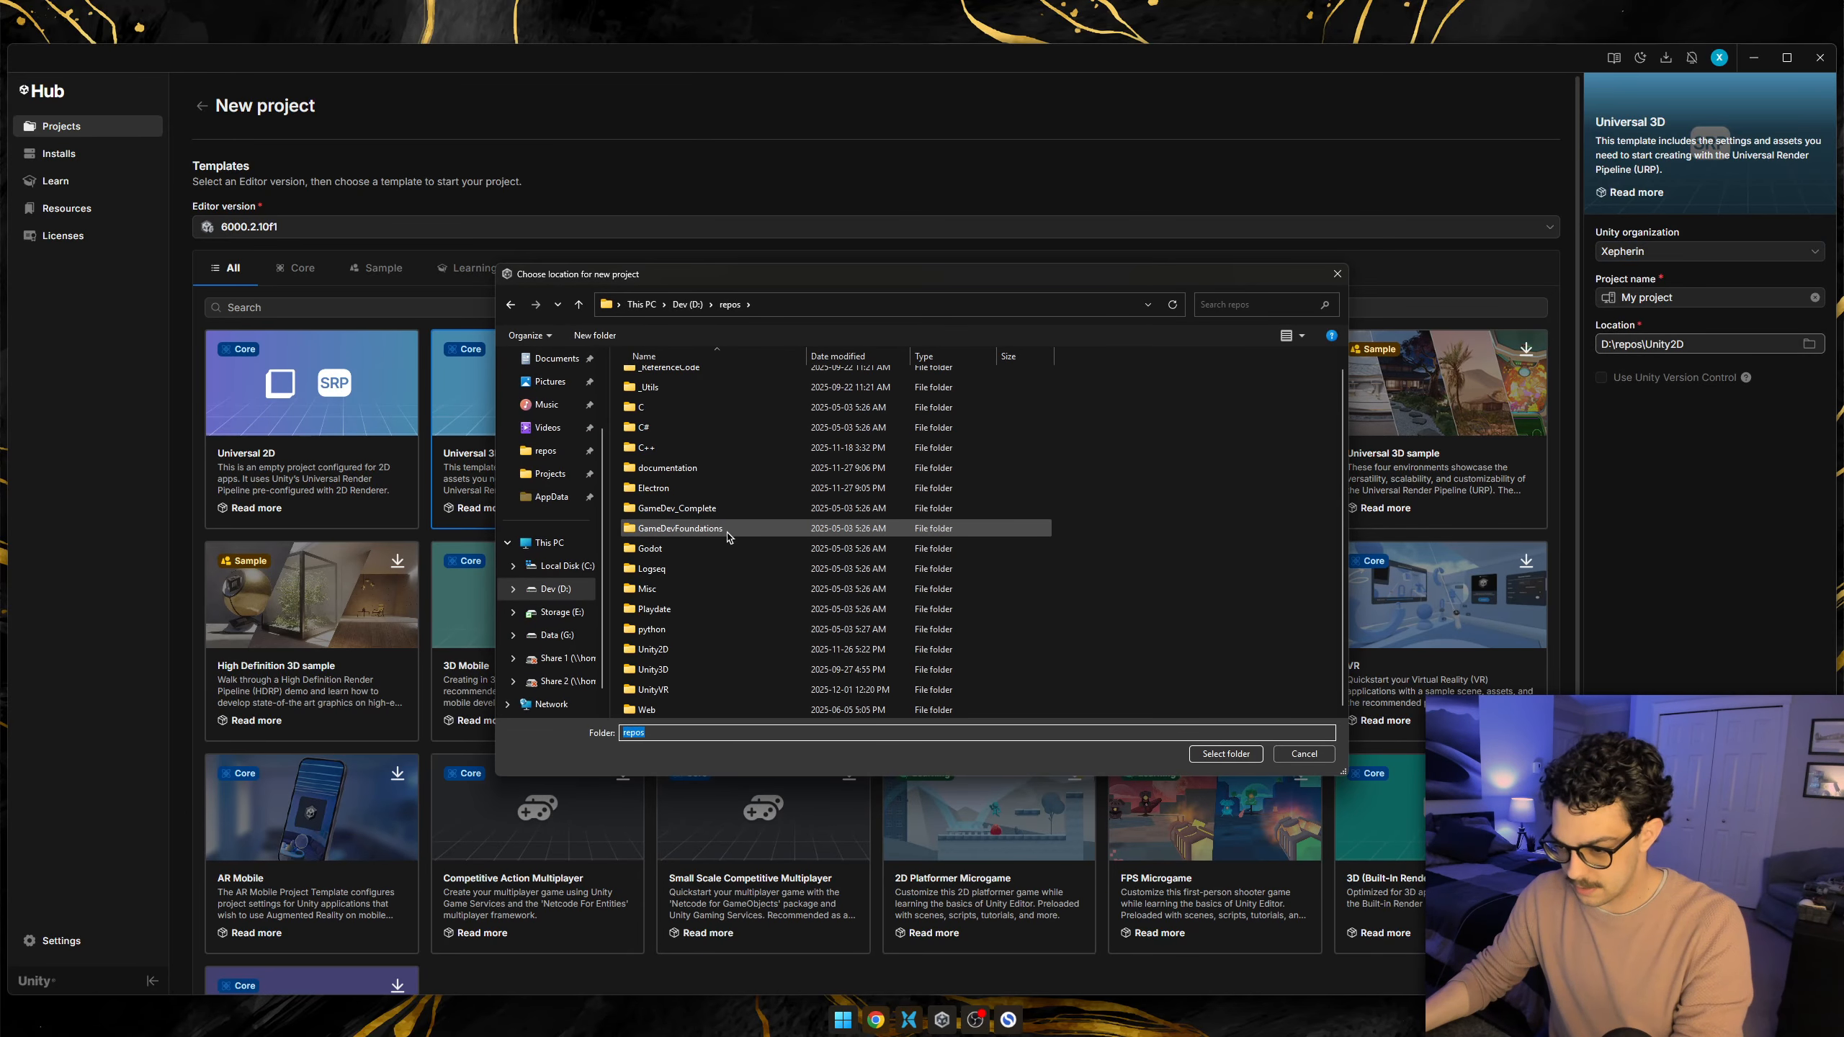
pyautogui.click(668, 699)
pyautogui.click(1226, 754)
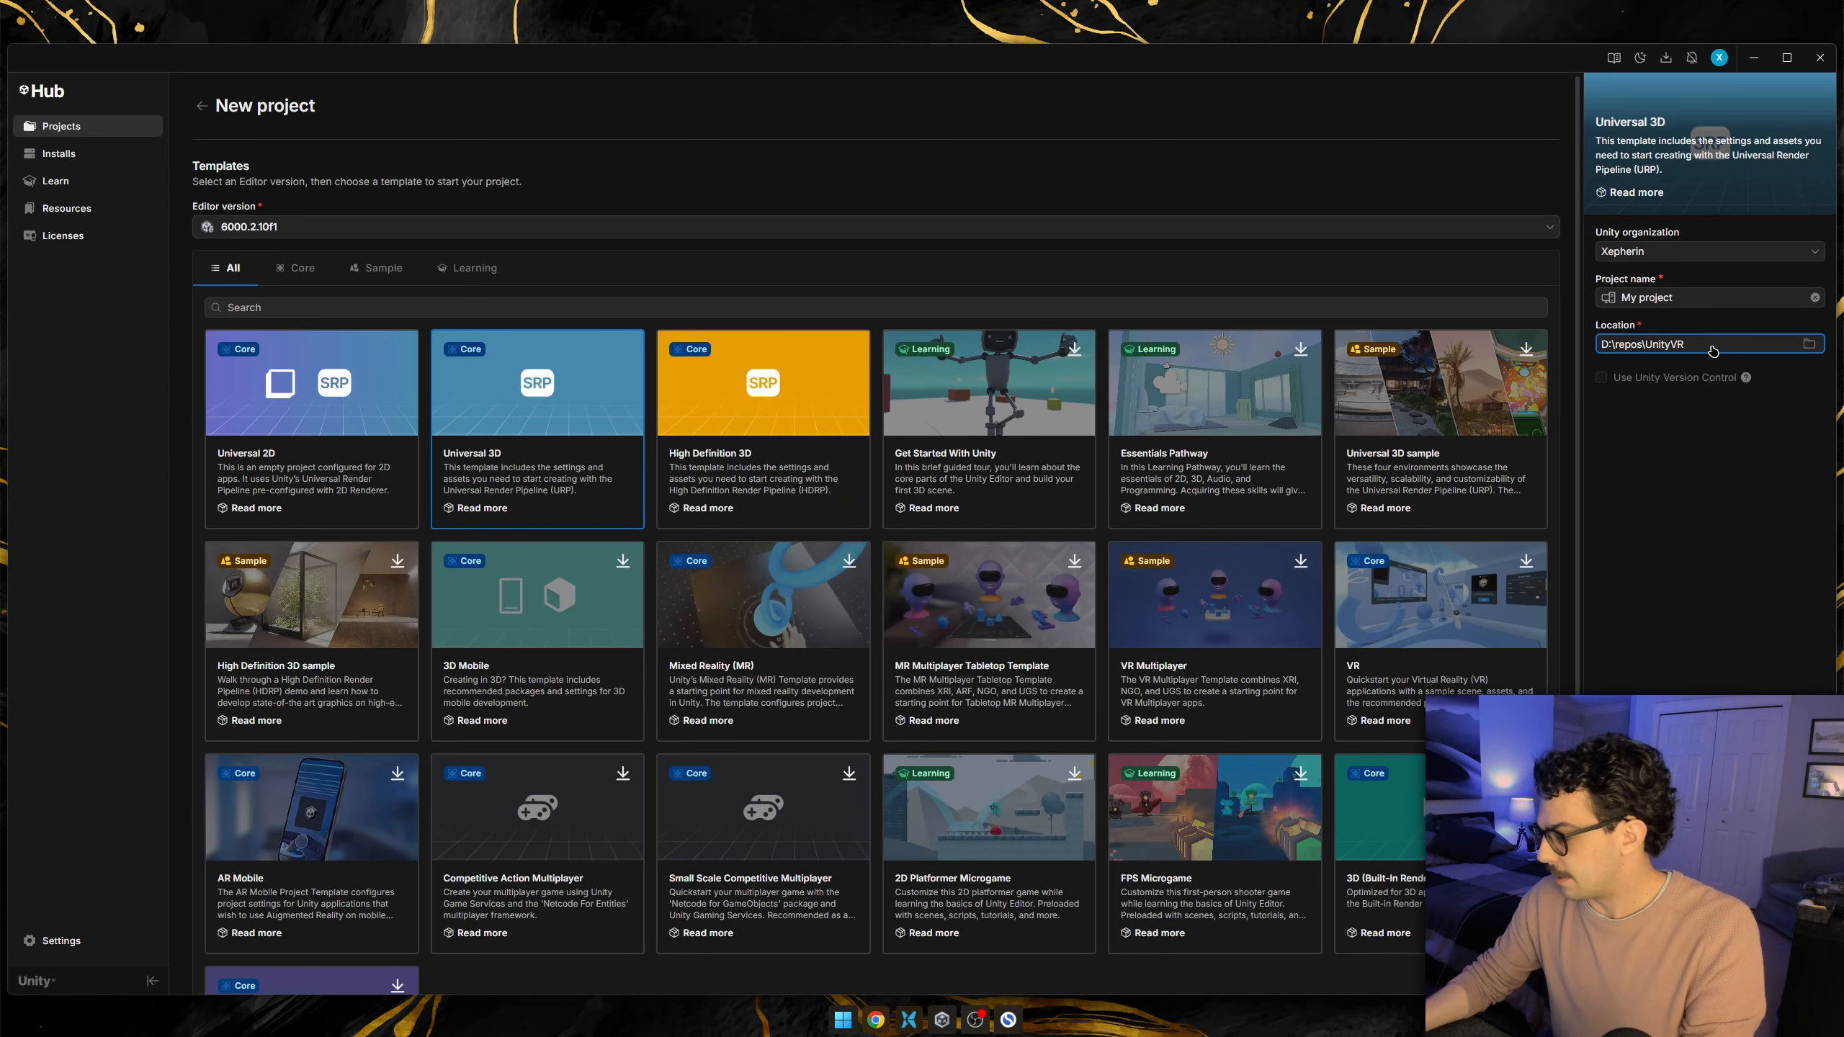
# Name the local project "XRI Setup" and create it.
pyautogui.click(1673, 255)
pyautogui.click(1693, 300)
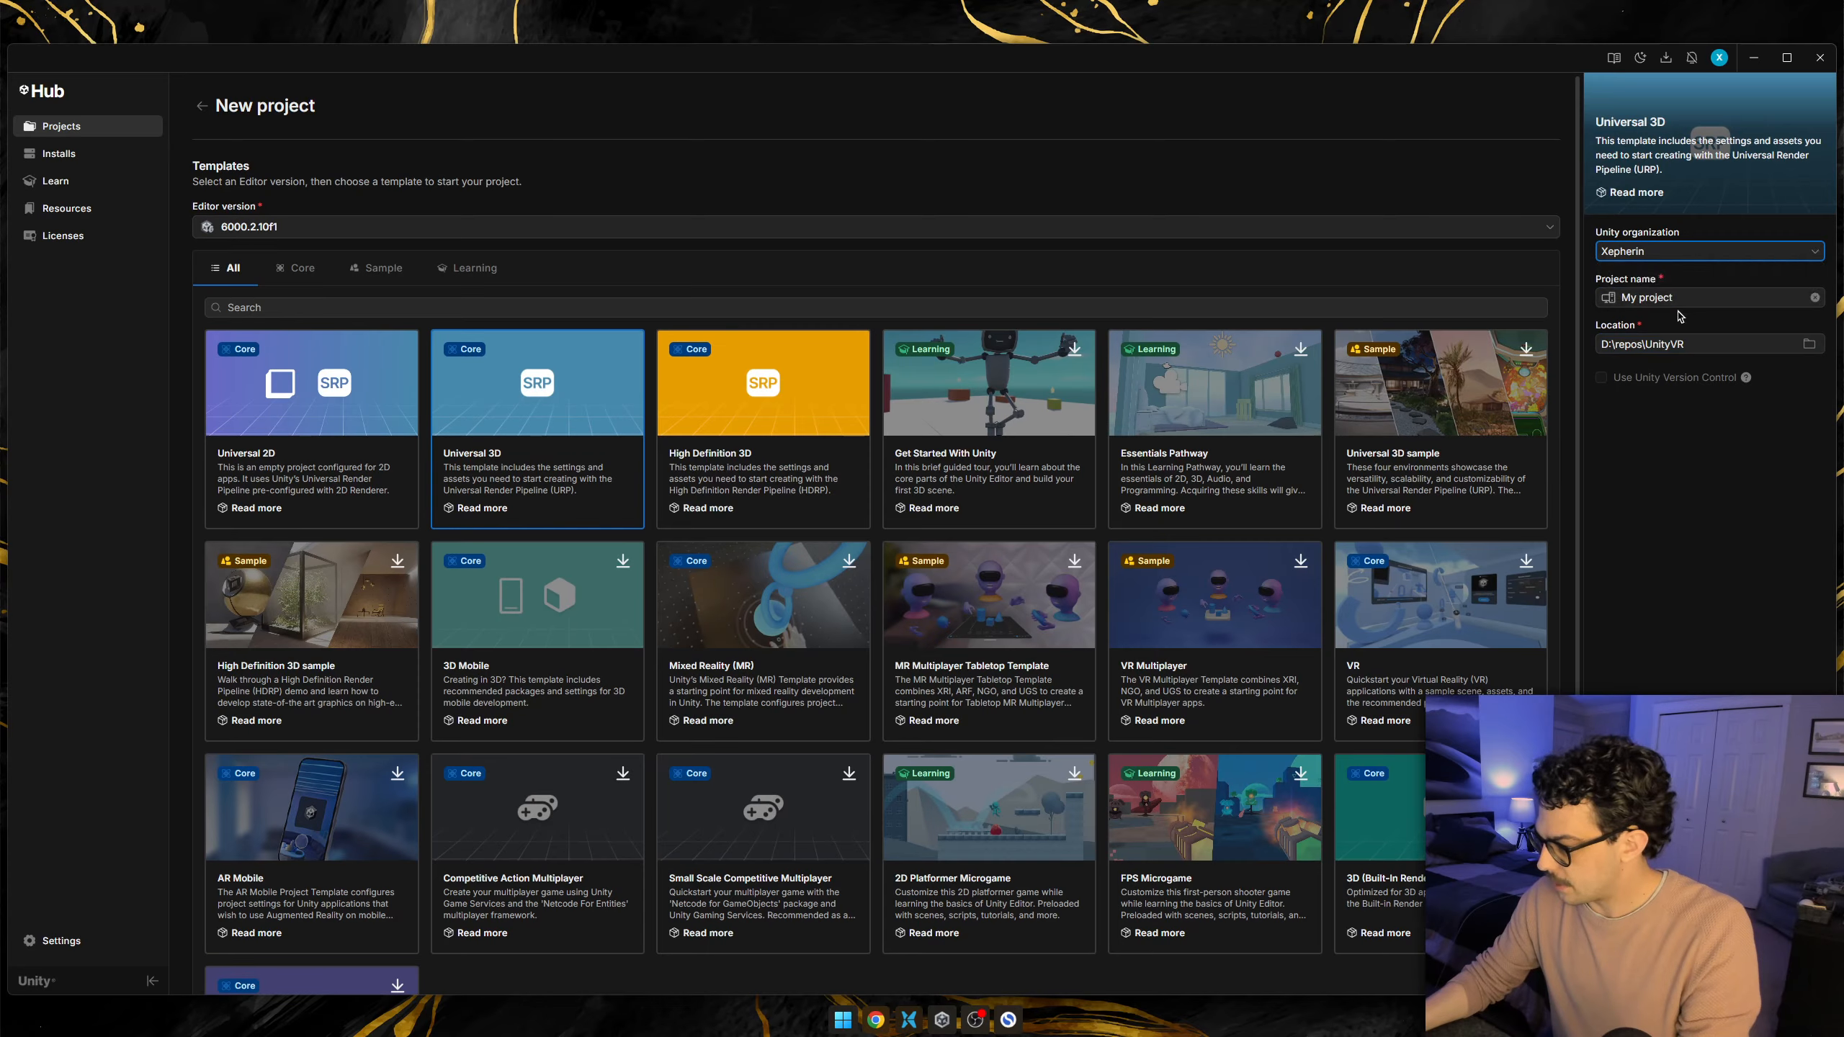
pyautogui.click(1701, 298)
pyautogui.write('XRI Setup')
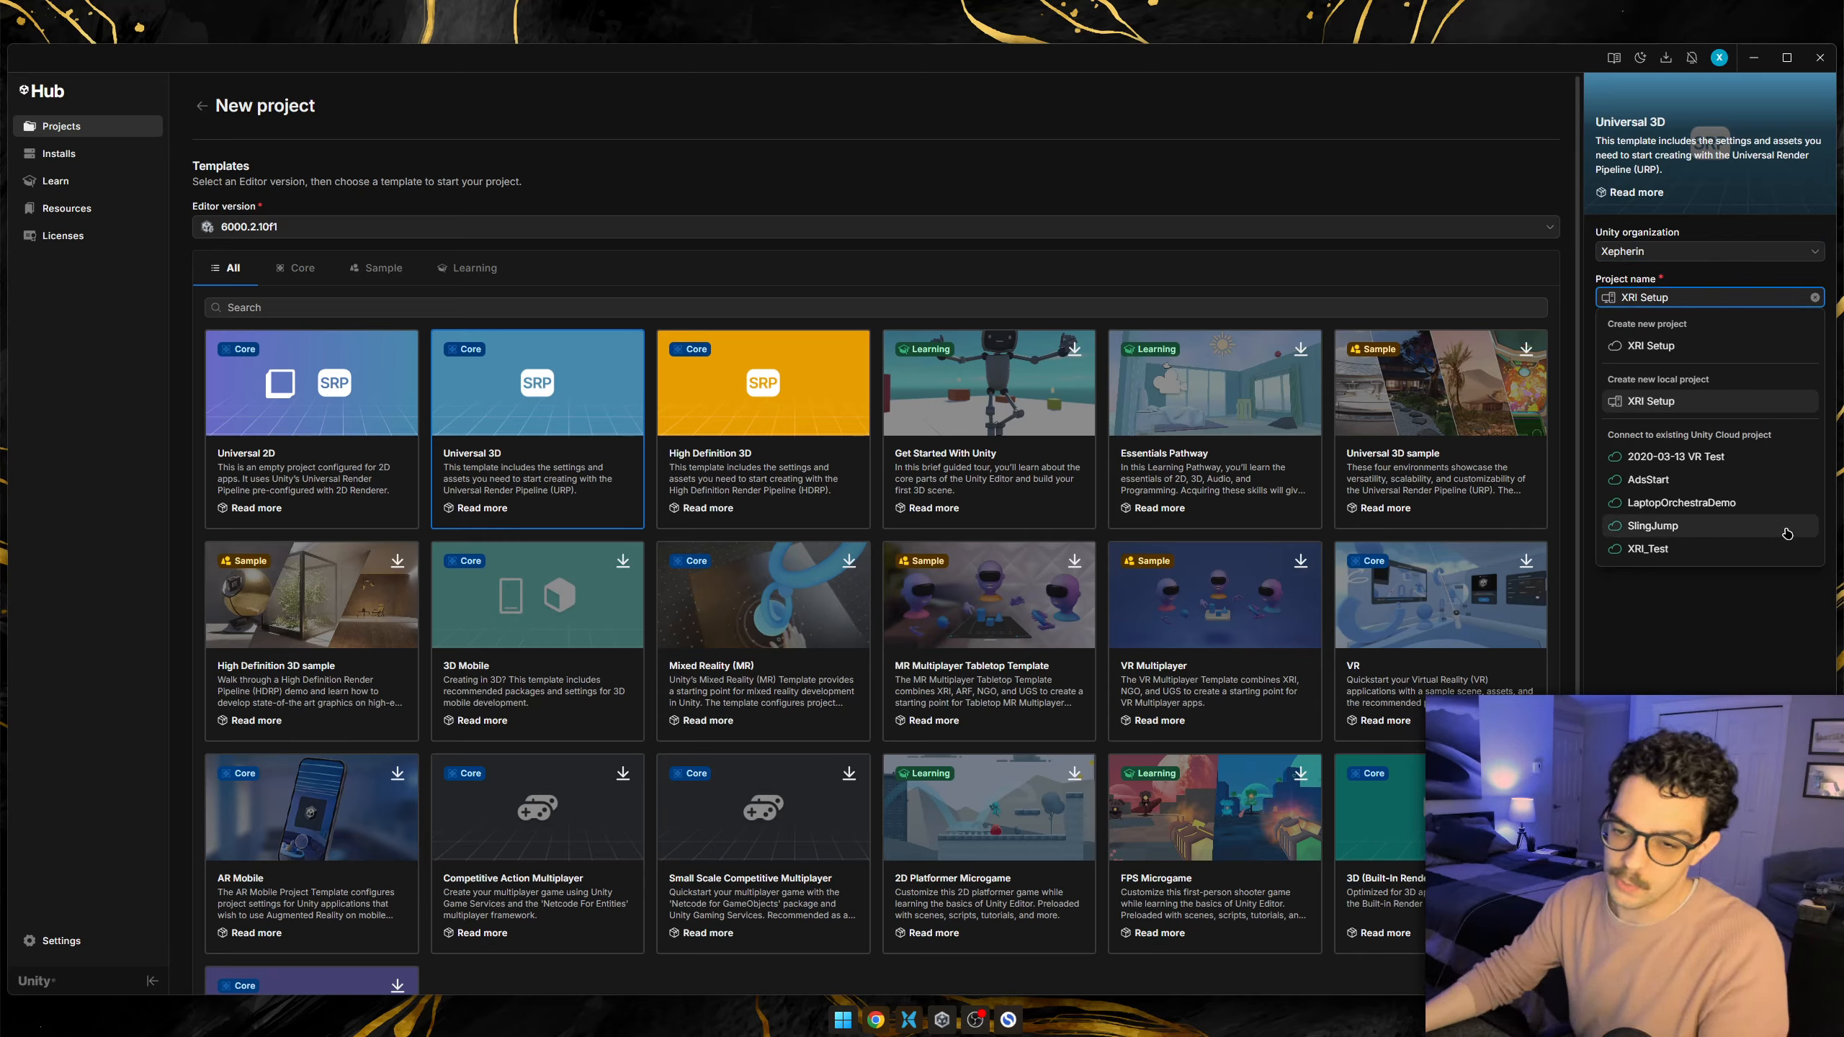
pyautogui.click(1782, 665)
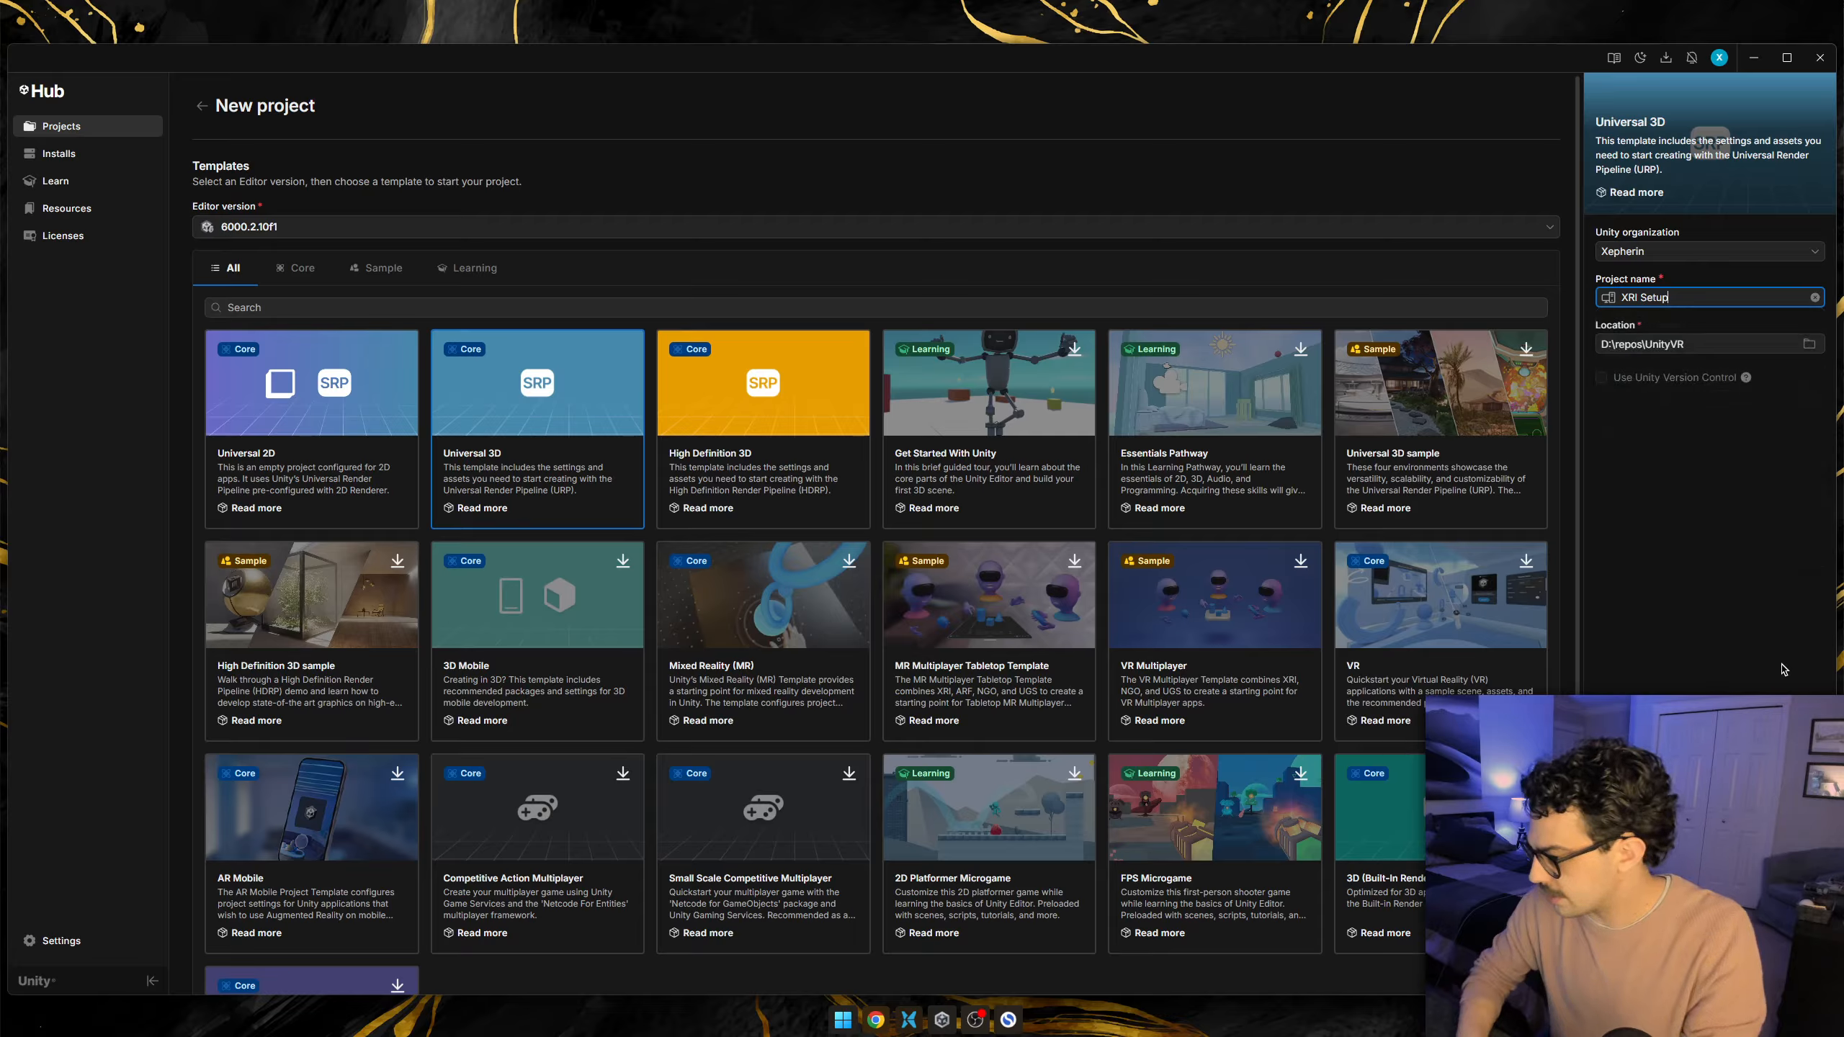
pyautogui.click(1723, 603)
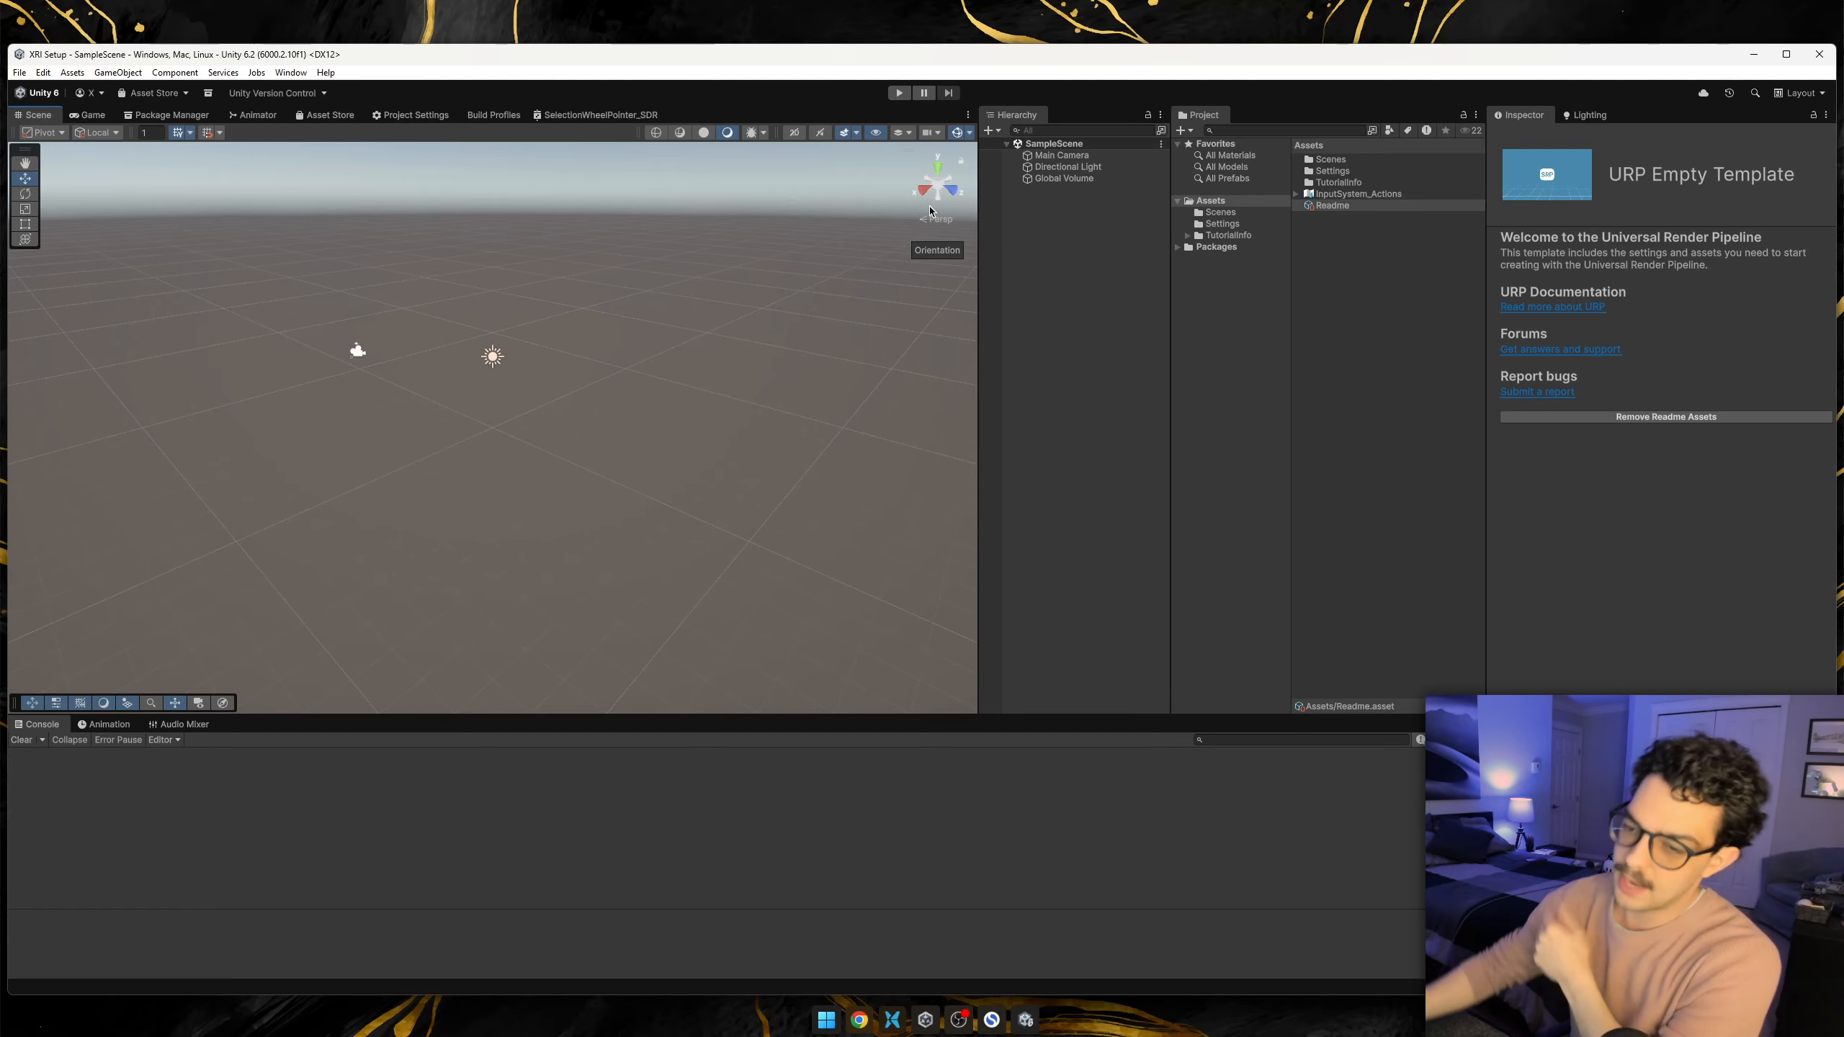
# Add a 3D plane to the SampleScene as the floor.
pyautogui.rightClick(1124, 259)
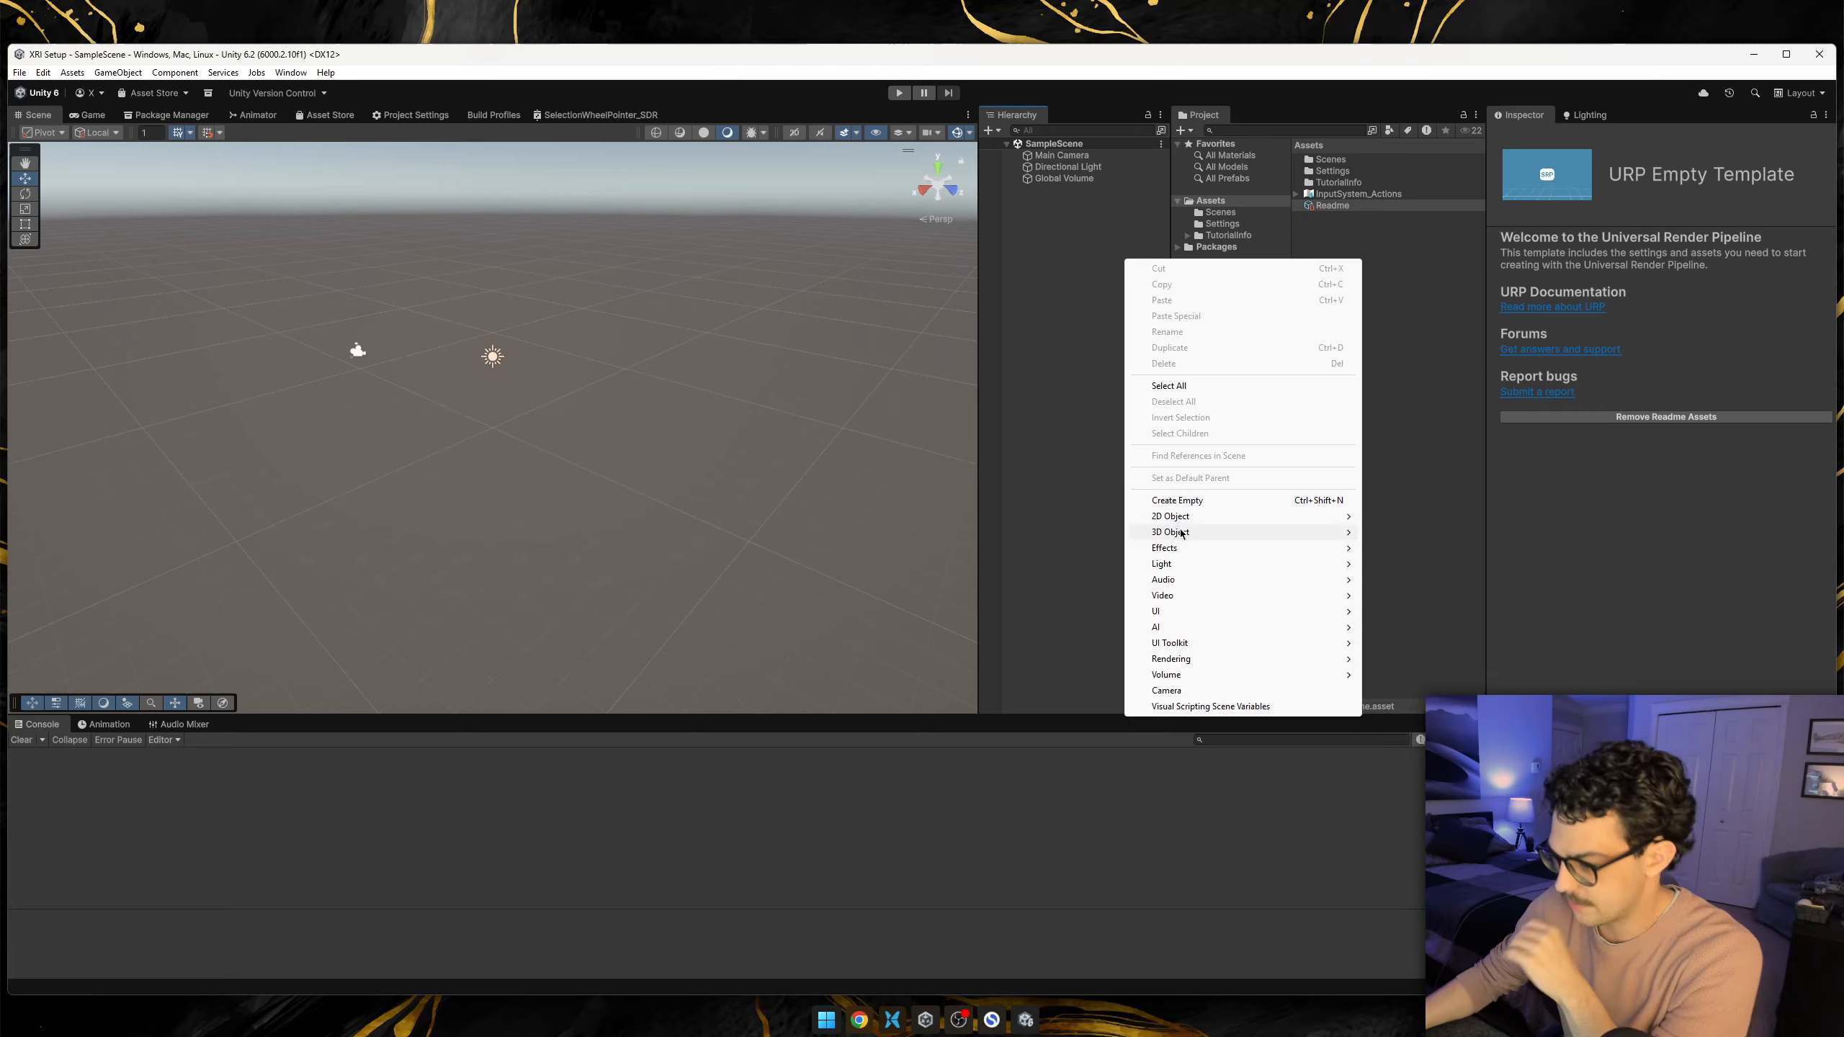
pyautogui.moveTo(1181, 534)
pyautogui.click(1416, 597)
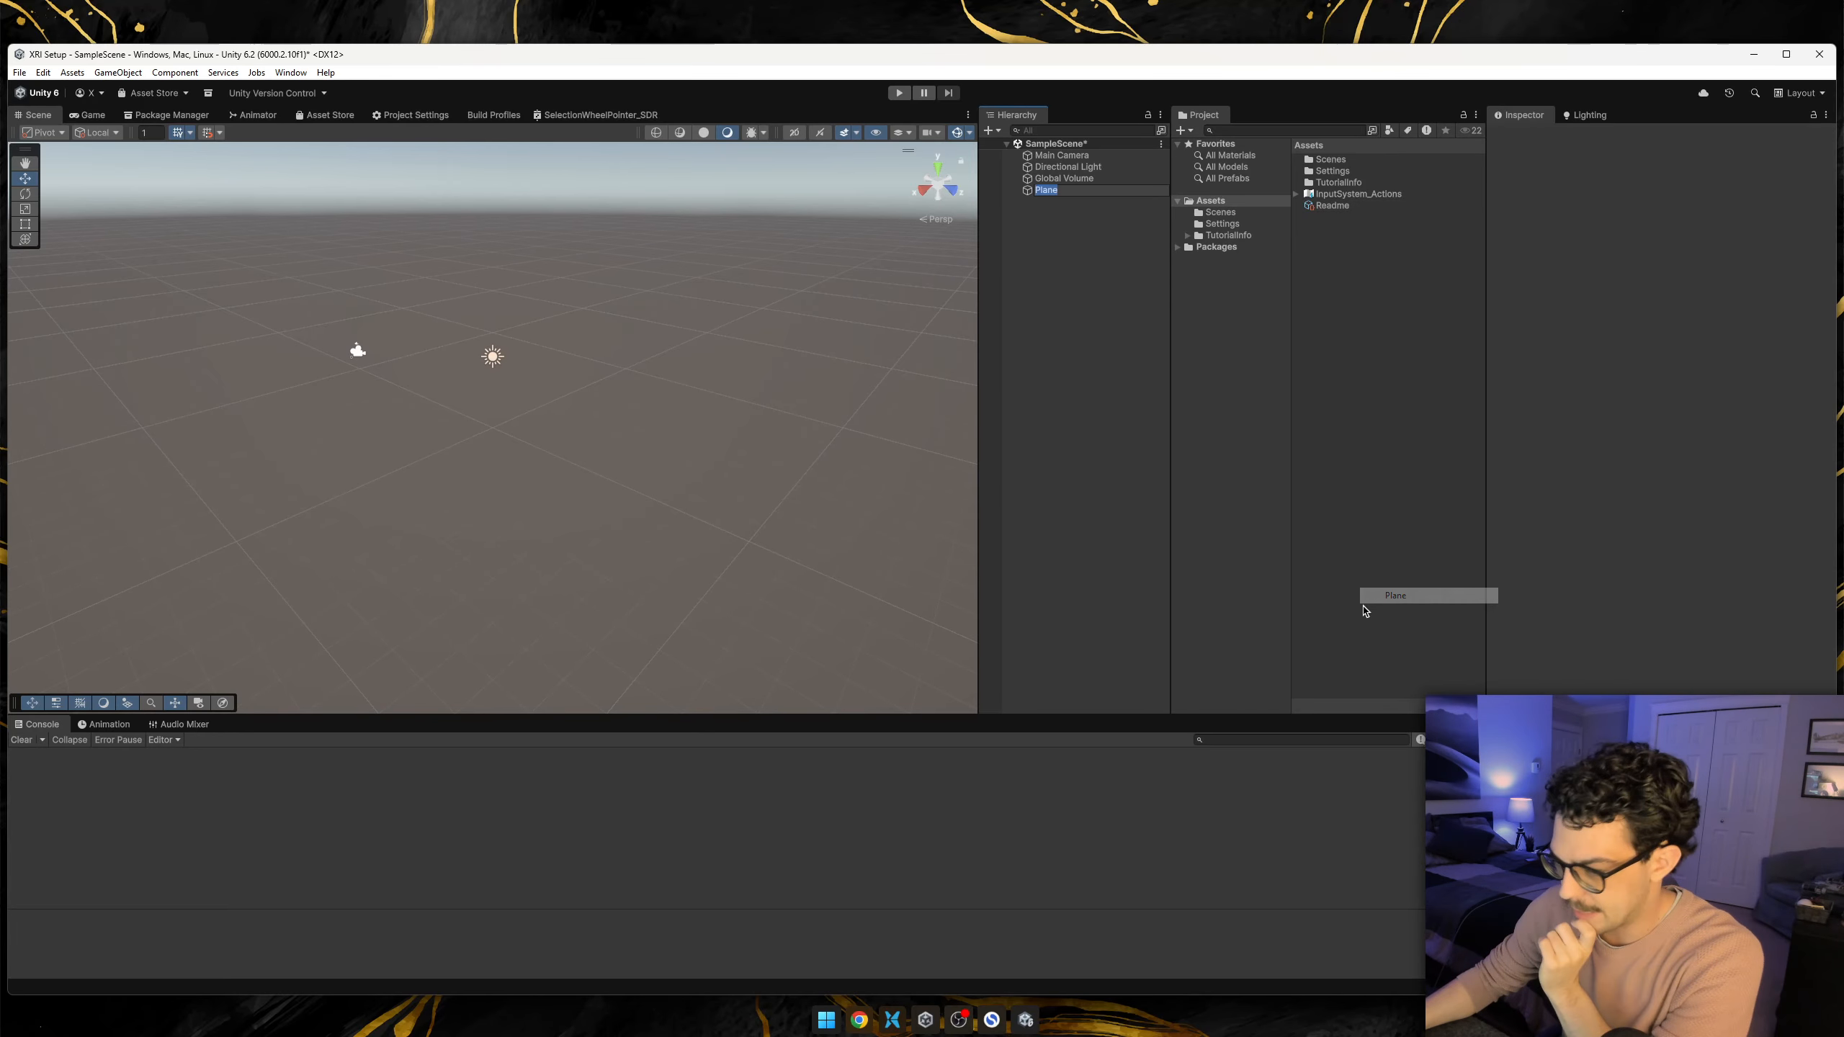
pyautogui.click(1037, 250)
pyautogui.click(1047, 193)
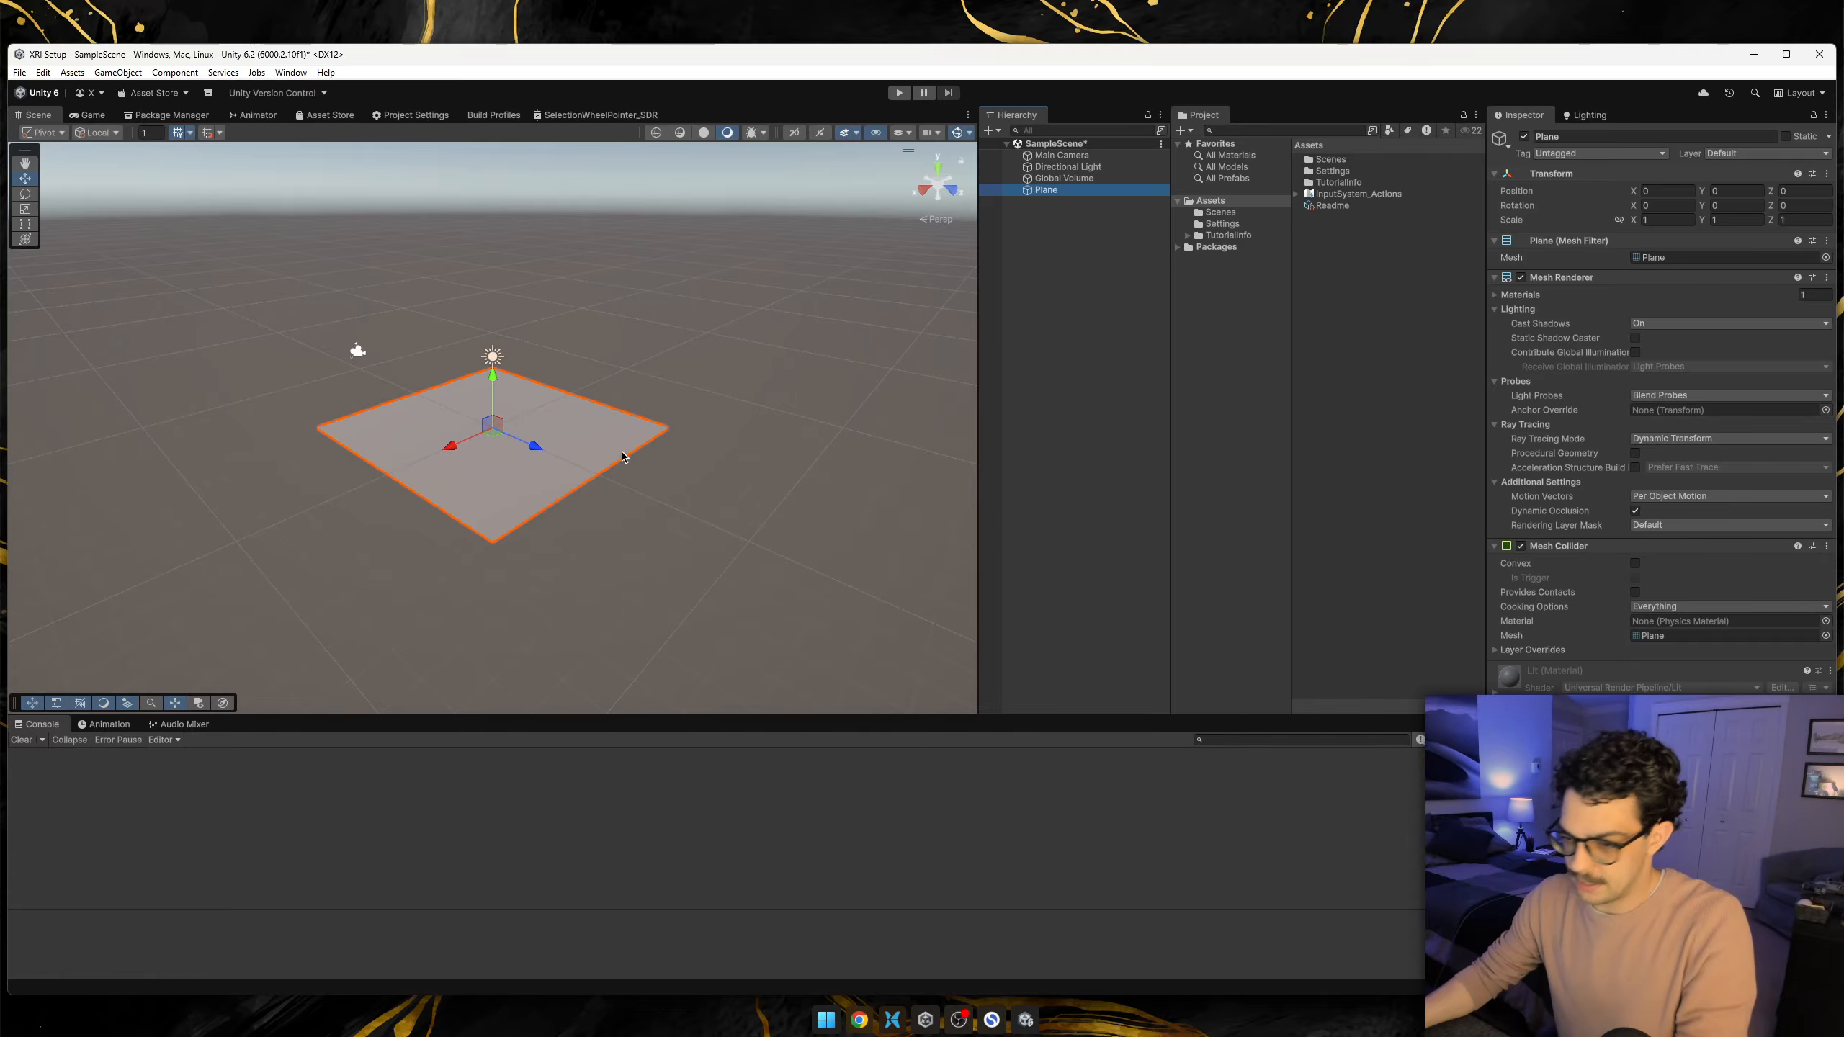
pyautogui.click(1047, 305)
# Add a 3D cube to the scene alongside the plane.
pyautogui.rightClick(1047, 209)
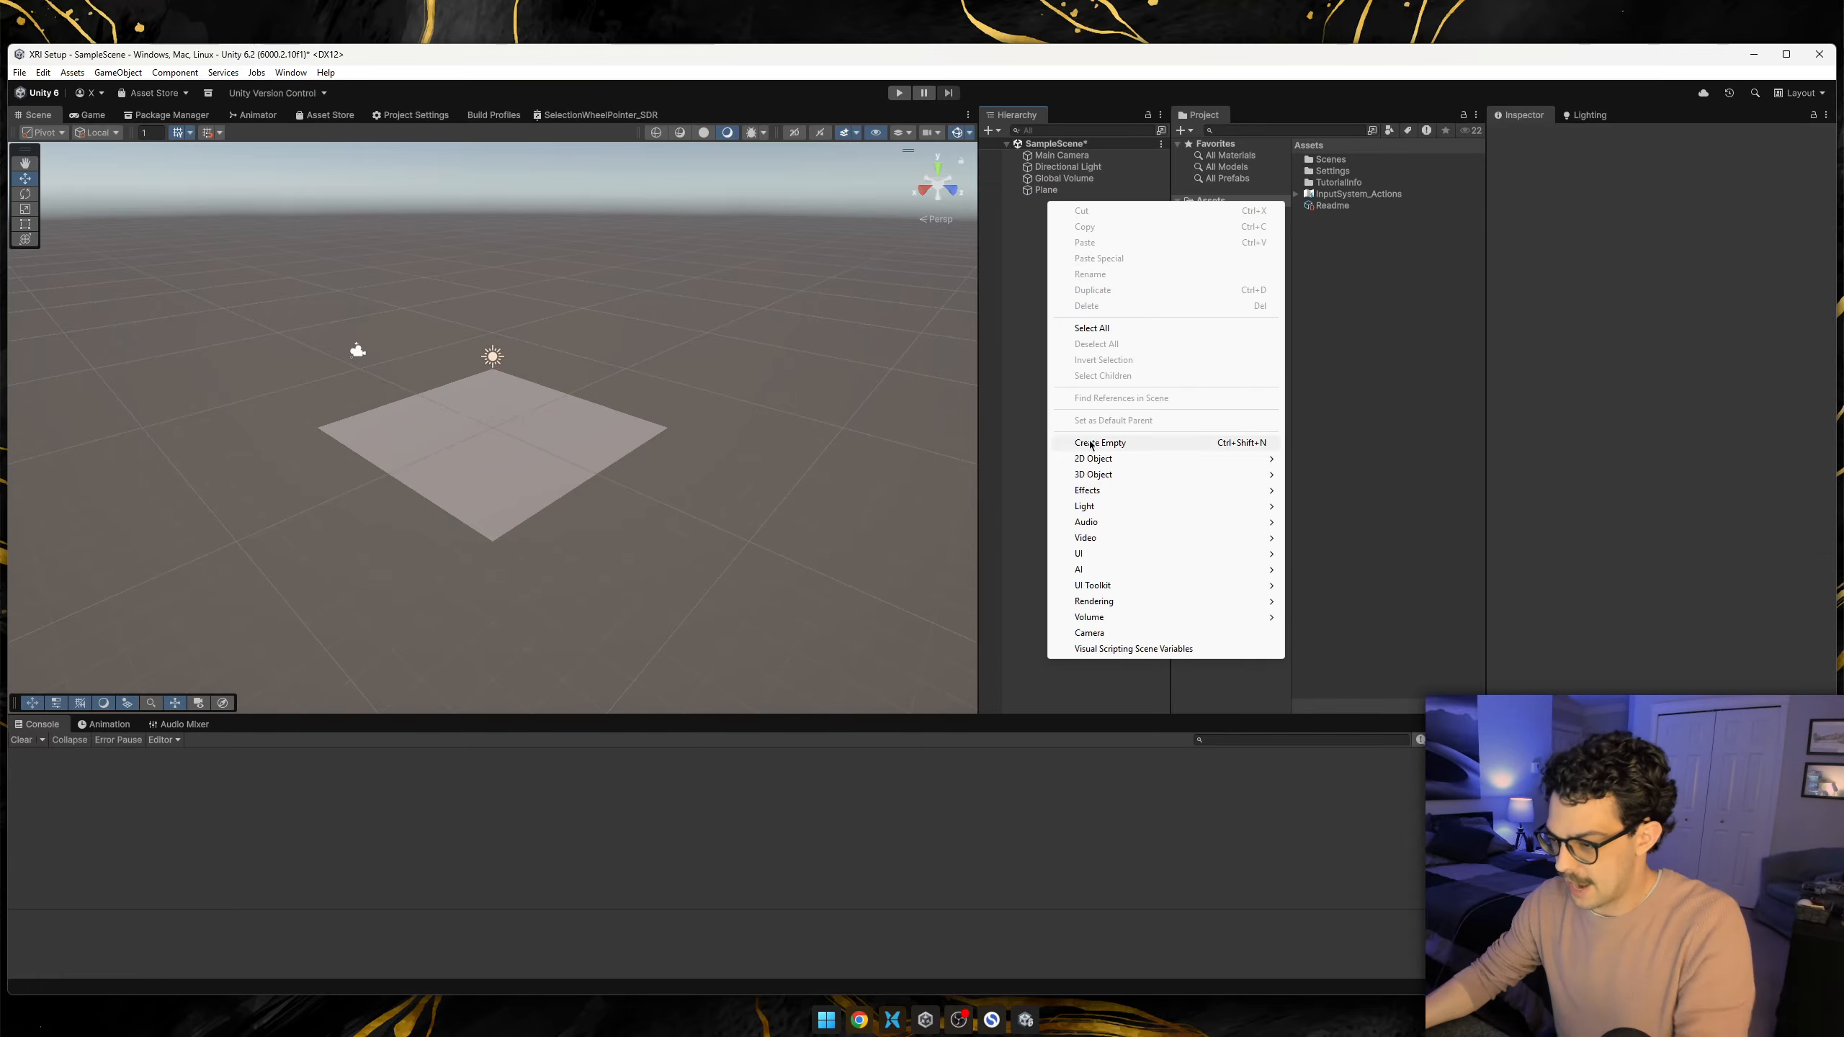
pyautogui.moveTo(1137, 475)
pyautogui.click(1317, 474)
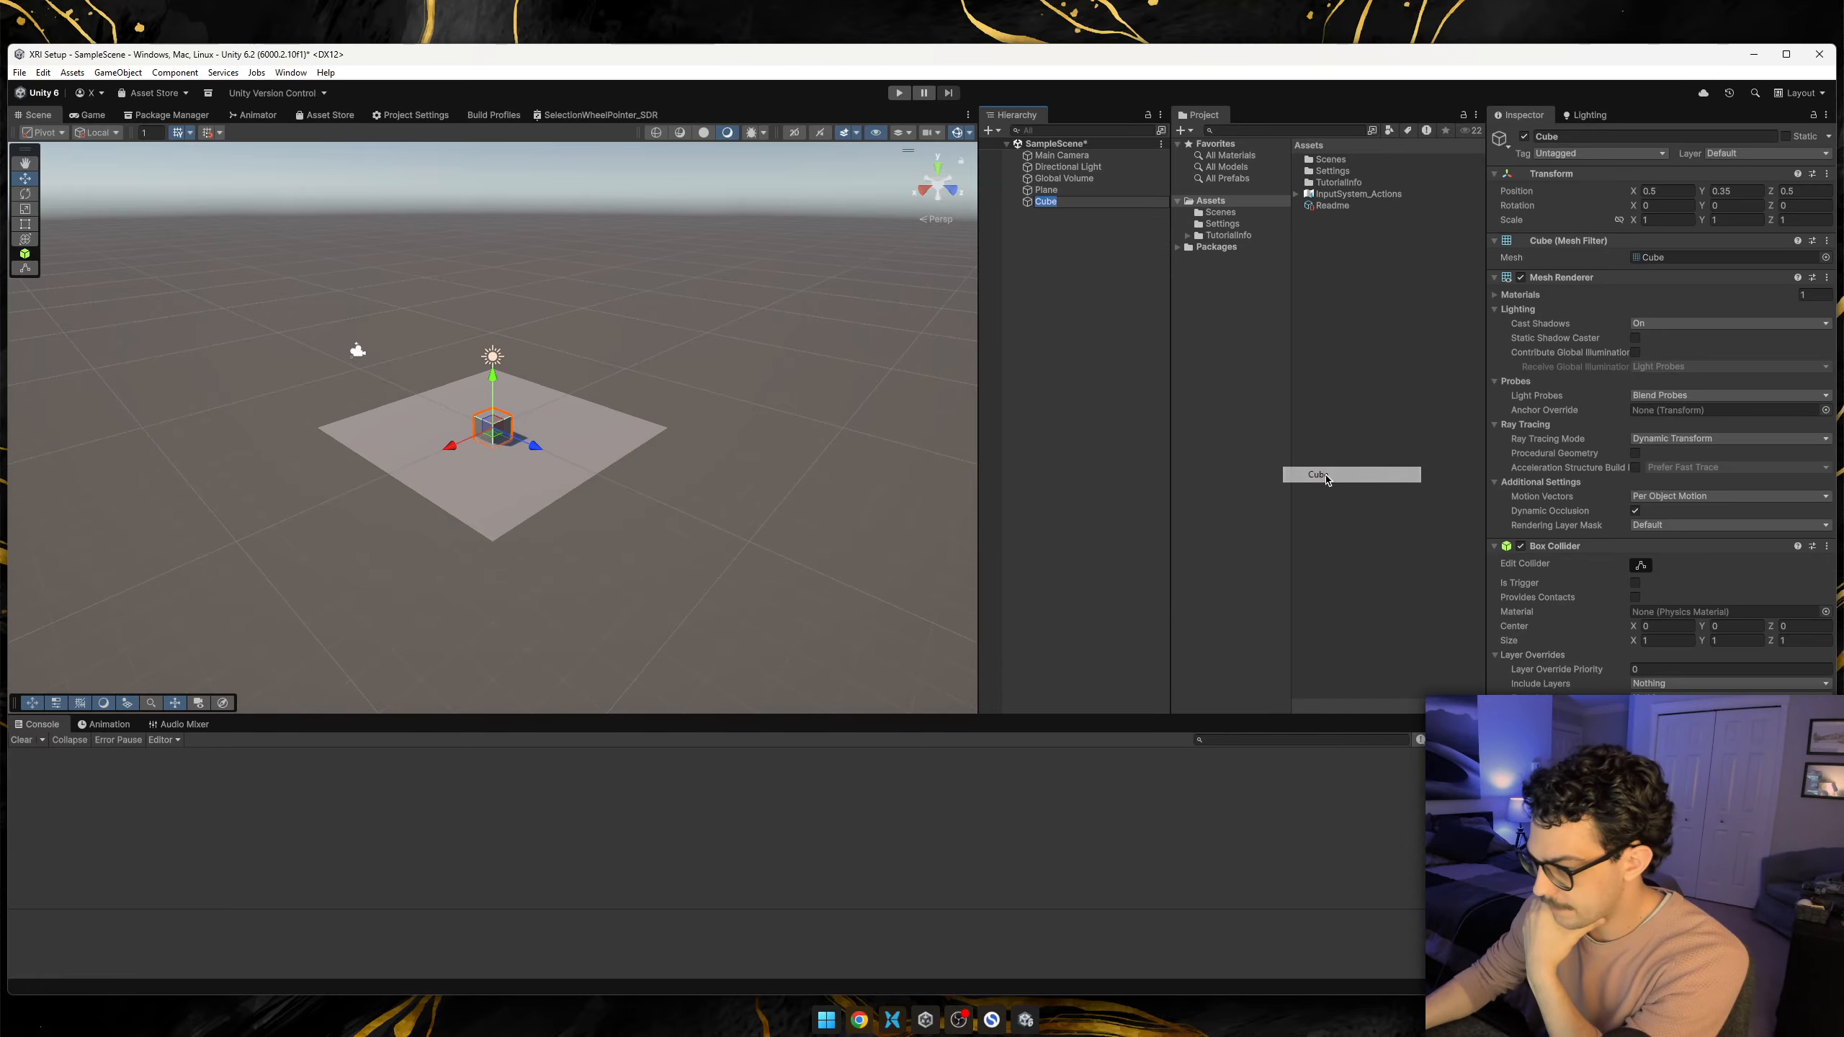
# Reset the cube's transform and raise it above the plane to a Y position of 1.
pyautogui.keyDown('alt'); pyautogui.moveTo(707, 450); pyautogui.dragTo(893, 428); pyautogui.keyUp('alt')
pyautogui.scroll(10, 697, 431)
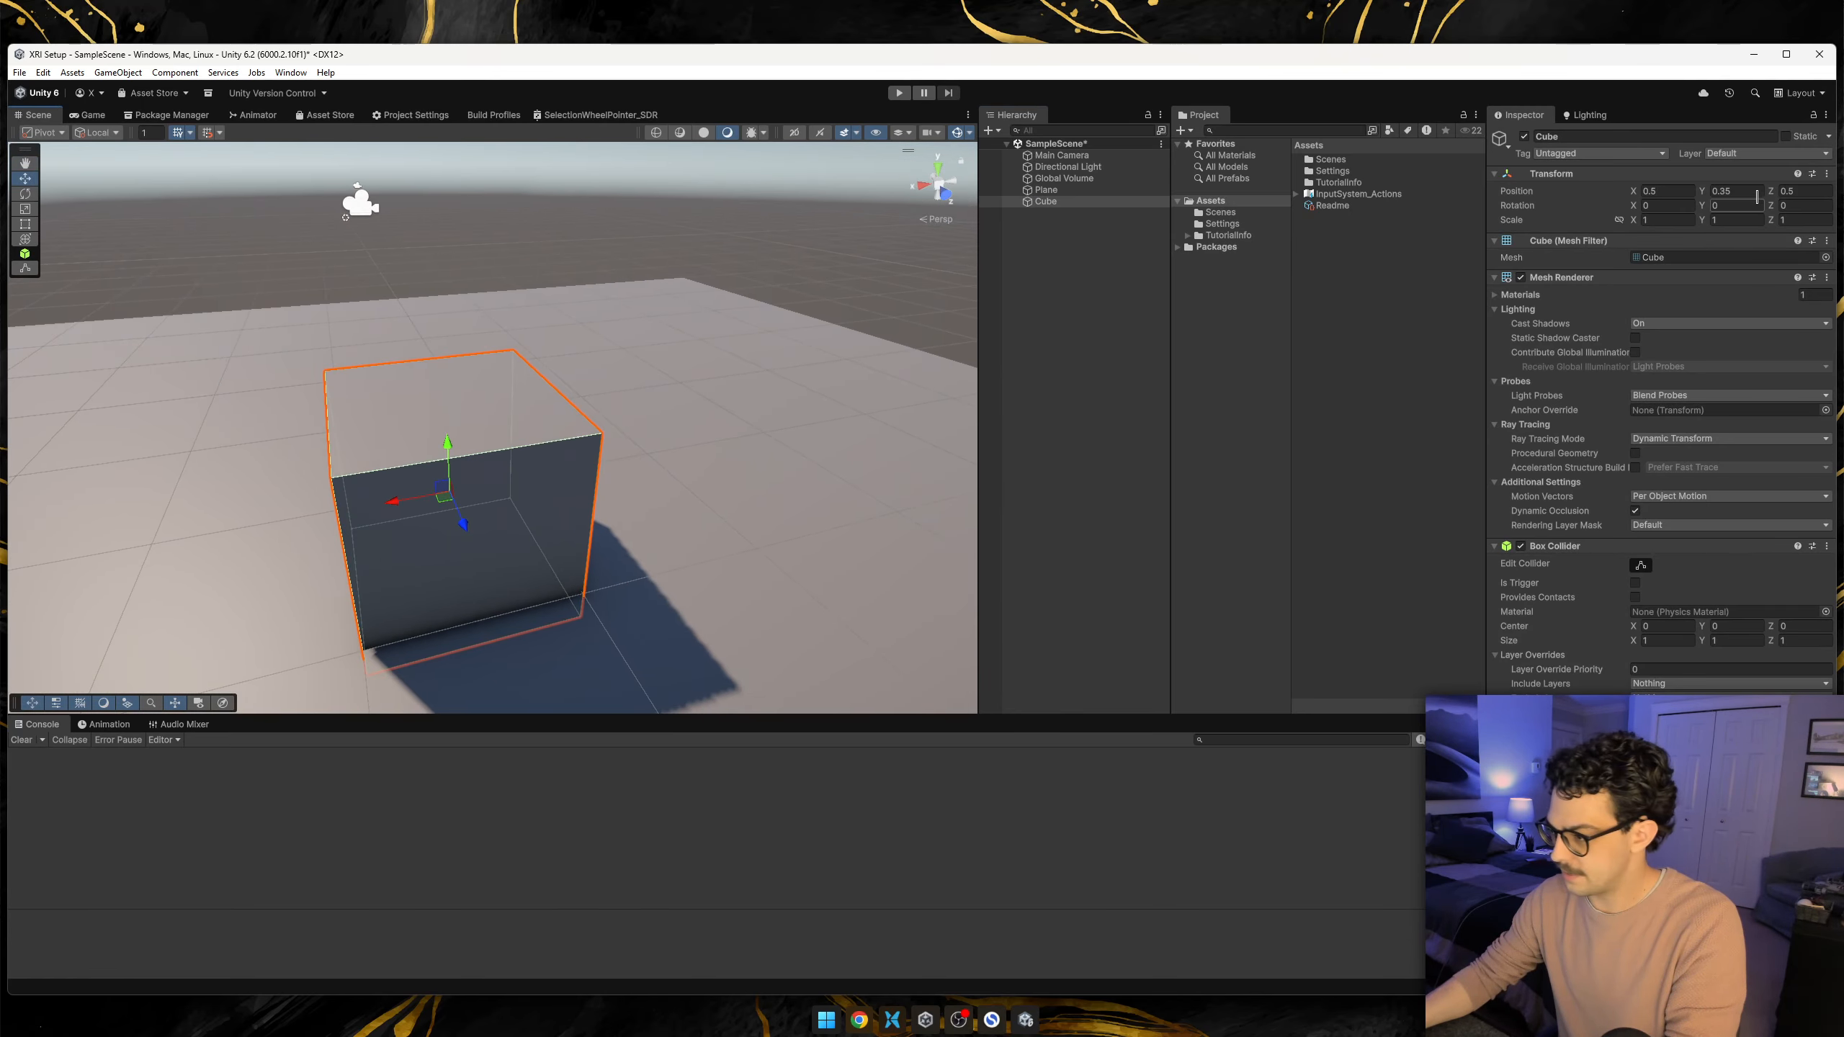
pyautogui.click(1826, 174)
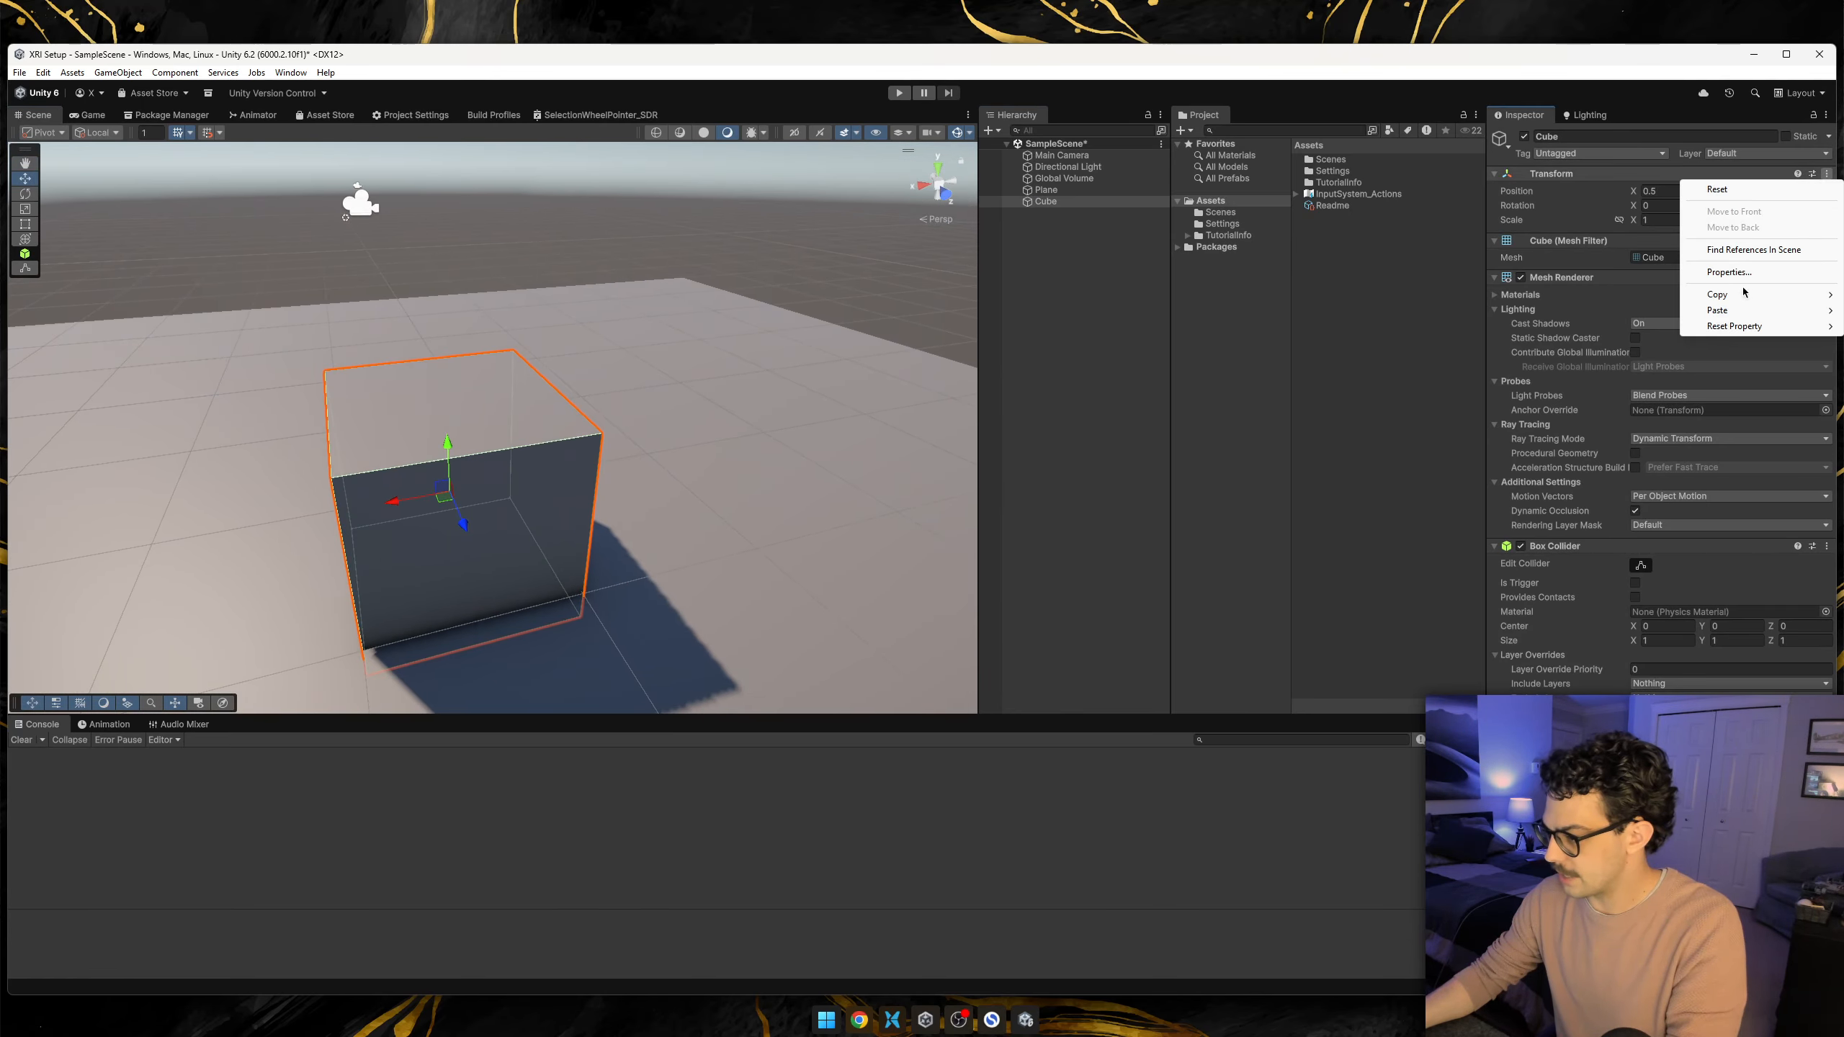
pyautogui.click(1721, 189)
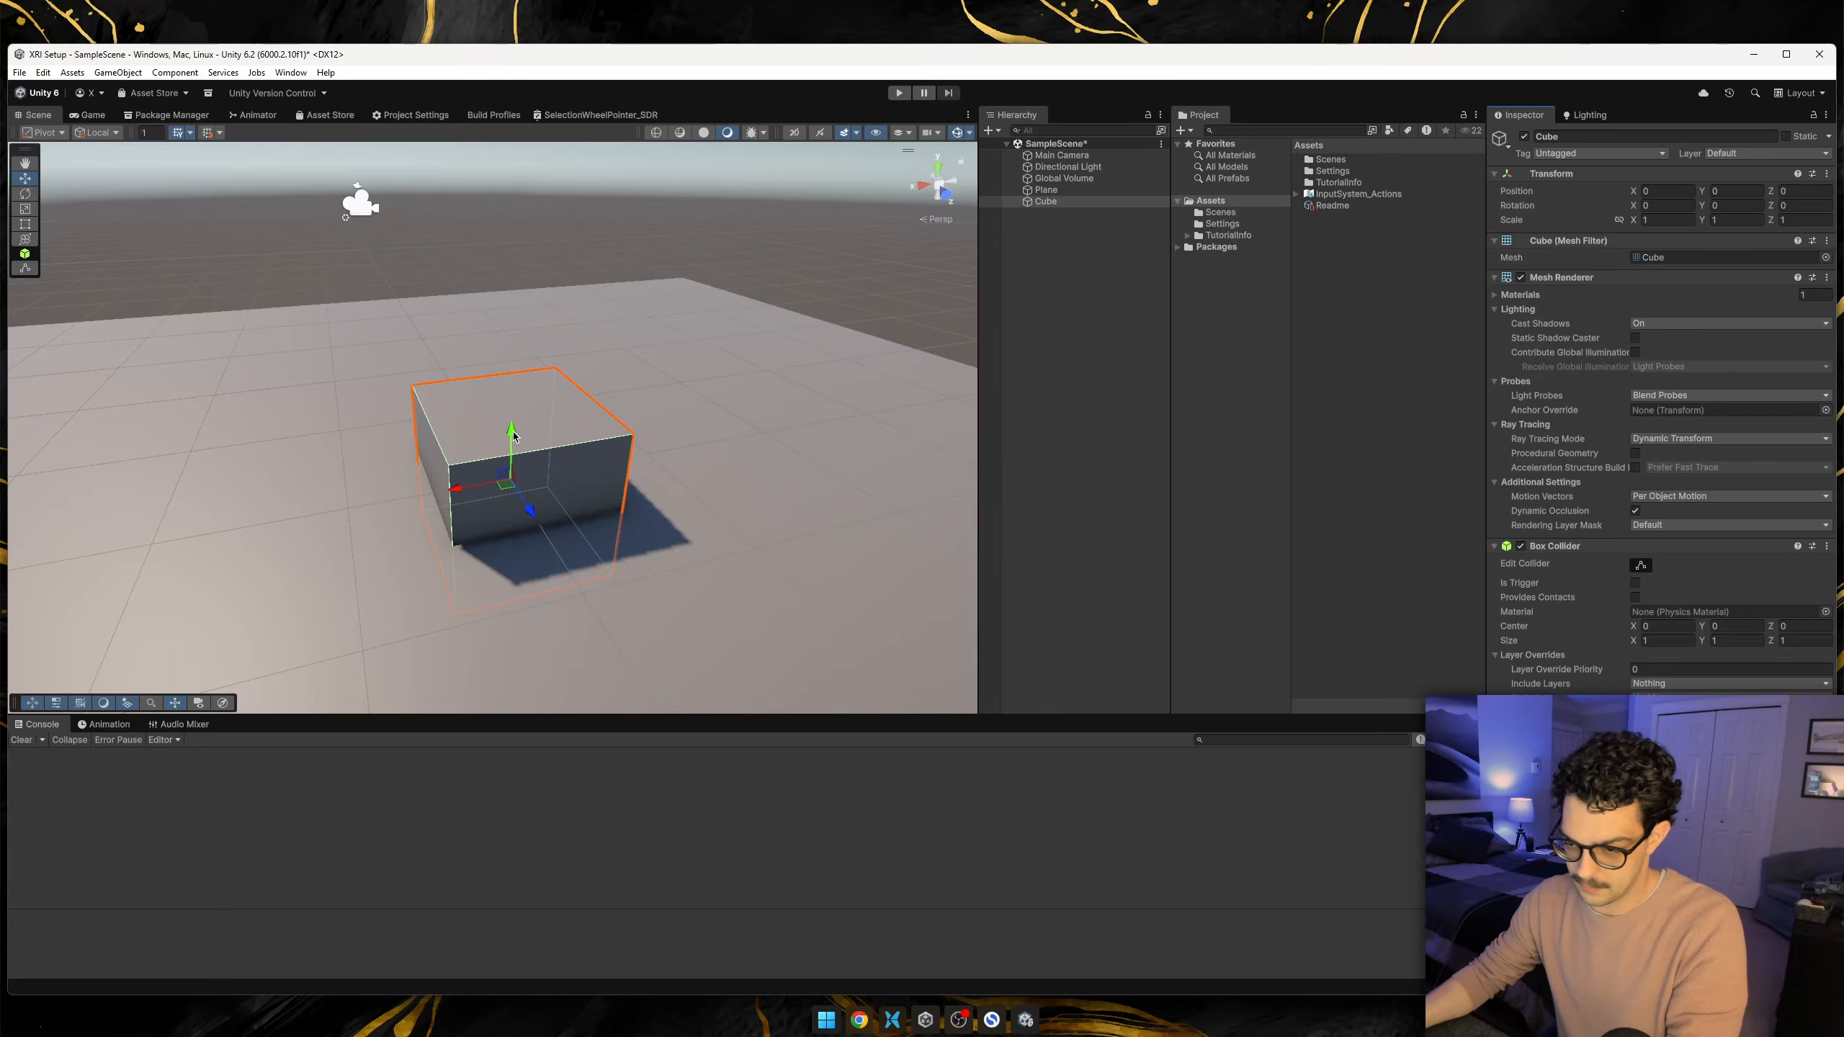
pyautogui.moveTo(517, 417); pyautogui.dragTo(717, 327)
pyautogui.keyDown('alt'); pyautogui.moveTo(500, 497); pyautogui.dragTo(700, 432); pyautogui.keyUp('alt')
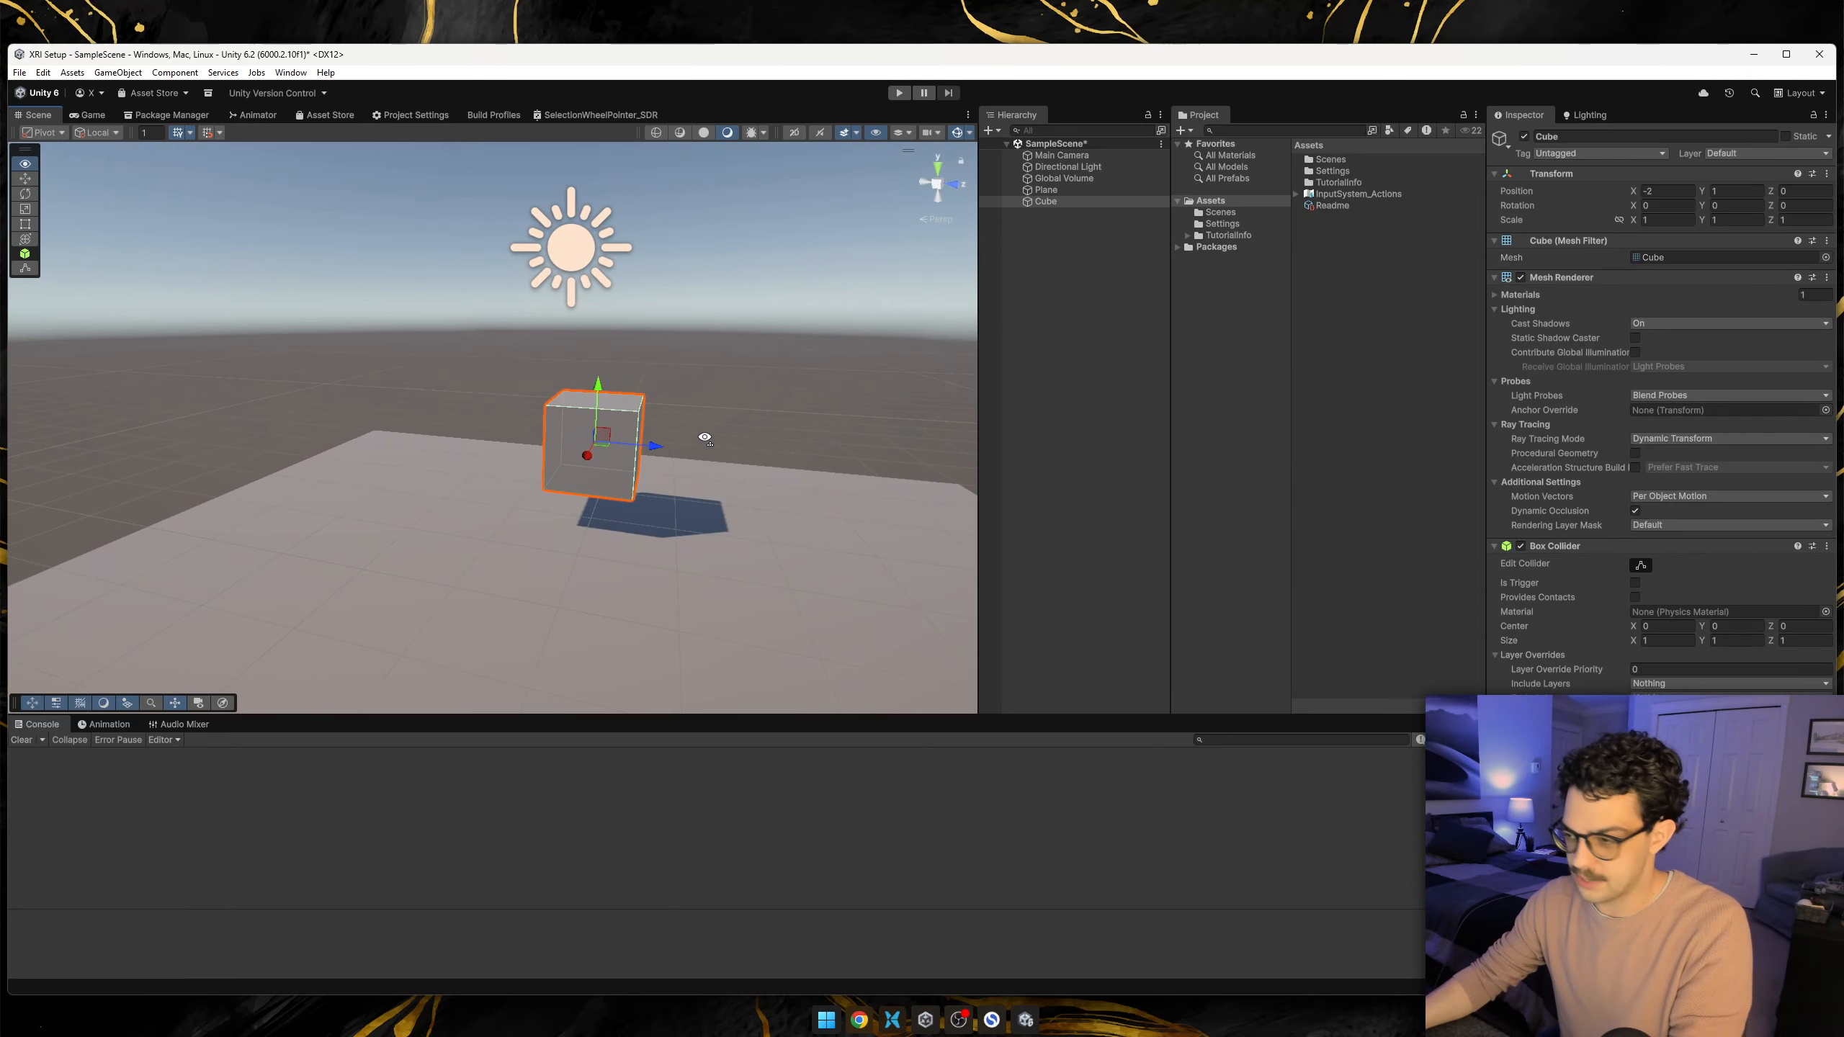
pyautogui.click(1052, 300)
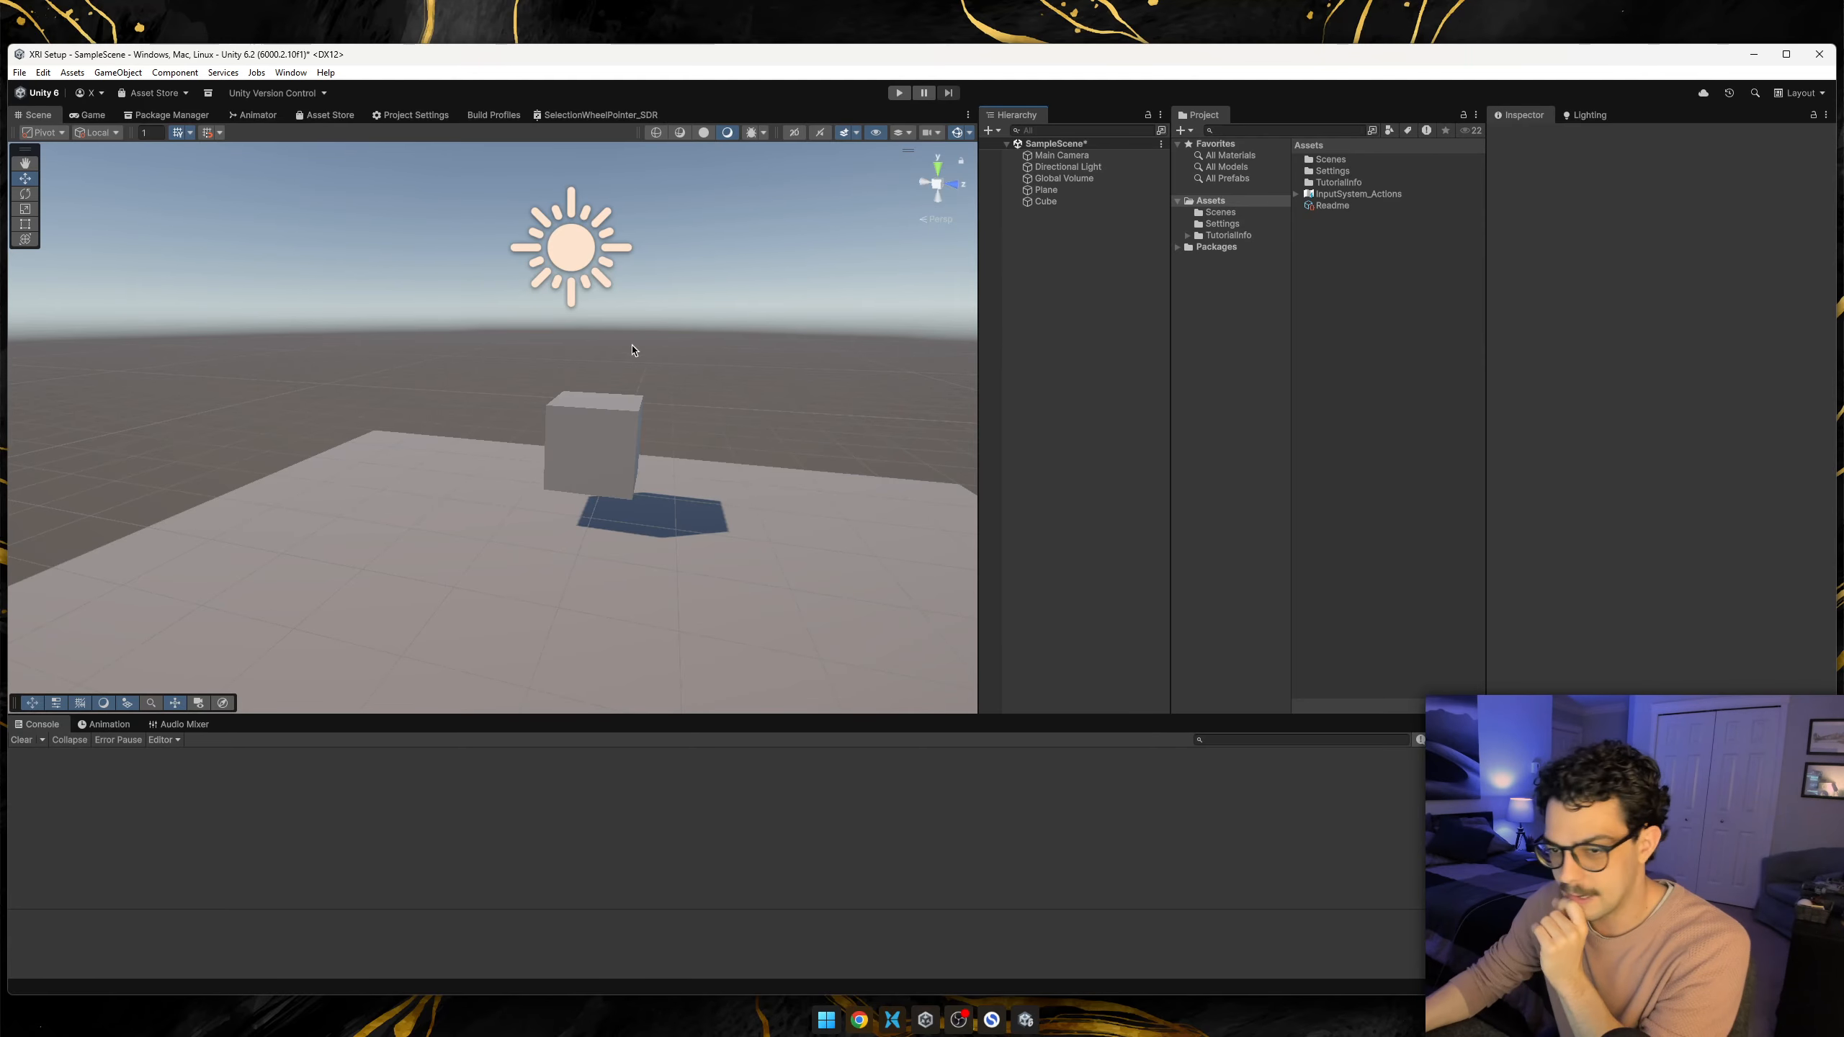
# Install the XR Interaction Toolkit 3.2.2 package from the Unity Registry.
pyautogui.click(197, 120)
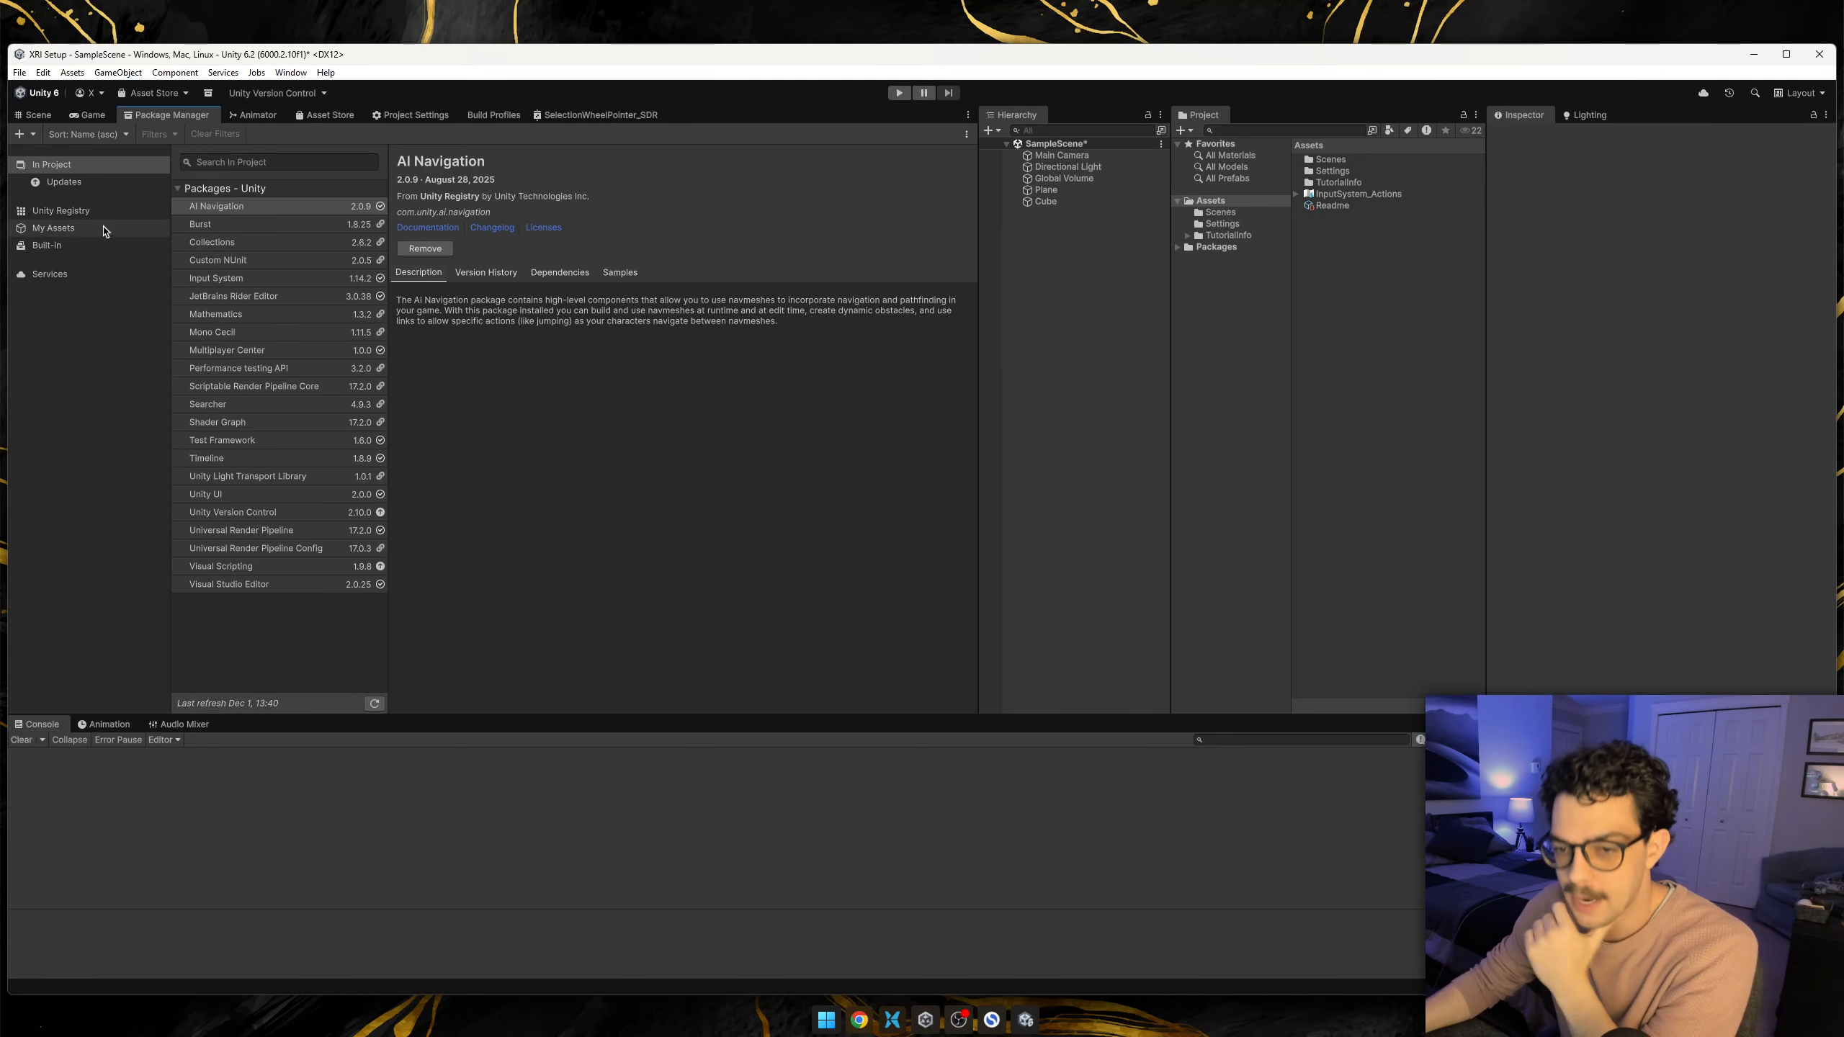
pyautogui.click(82, 212)
pyautogui.scroll(-5, 354, 434)
pyautogui.scroll(-10, 353, 435)
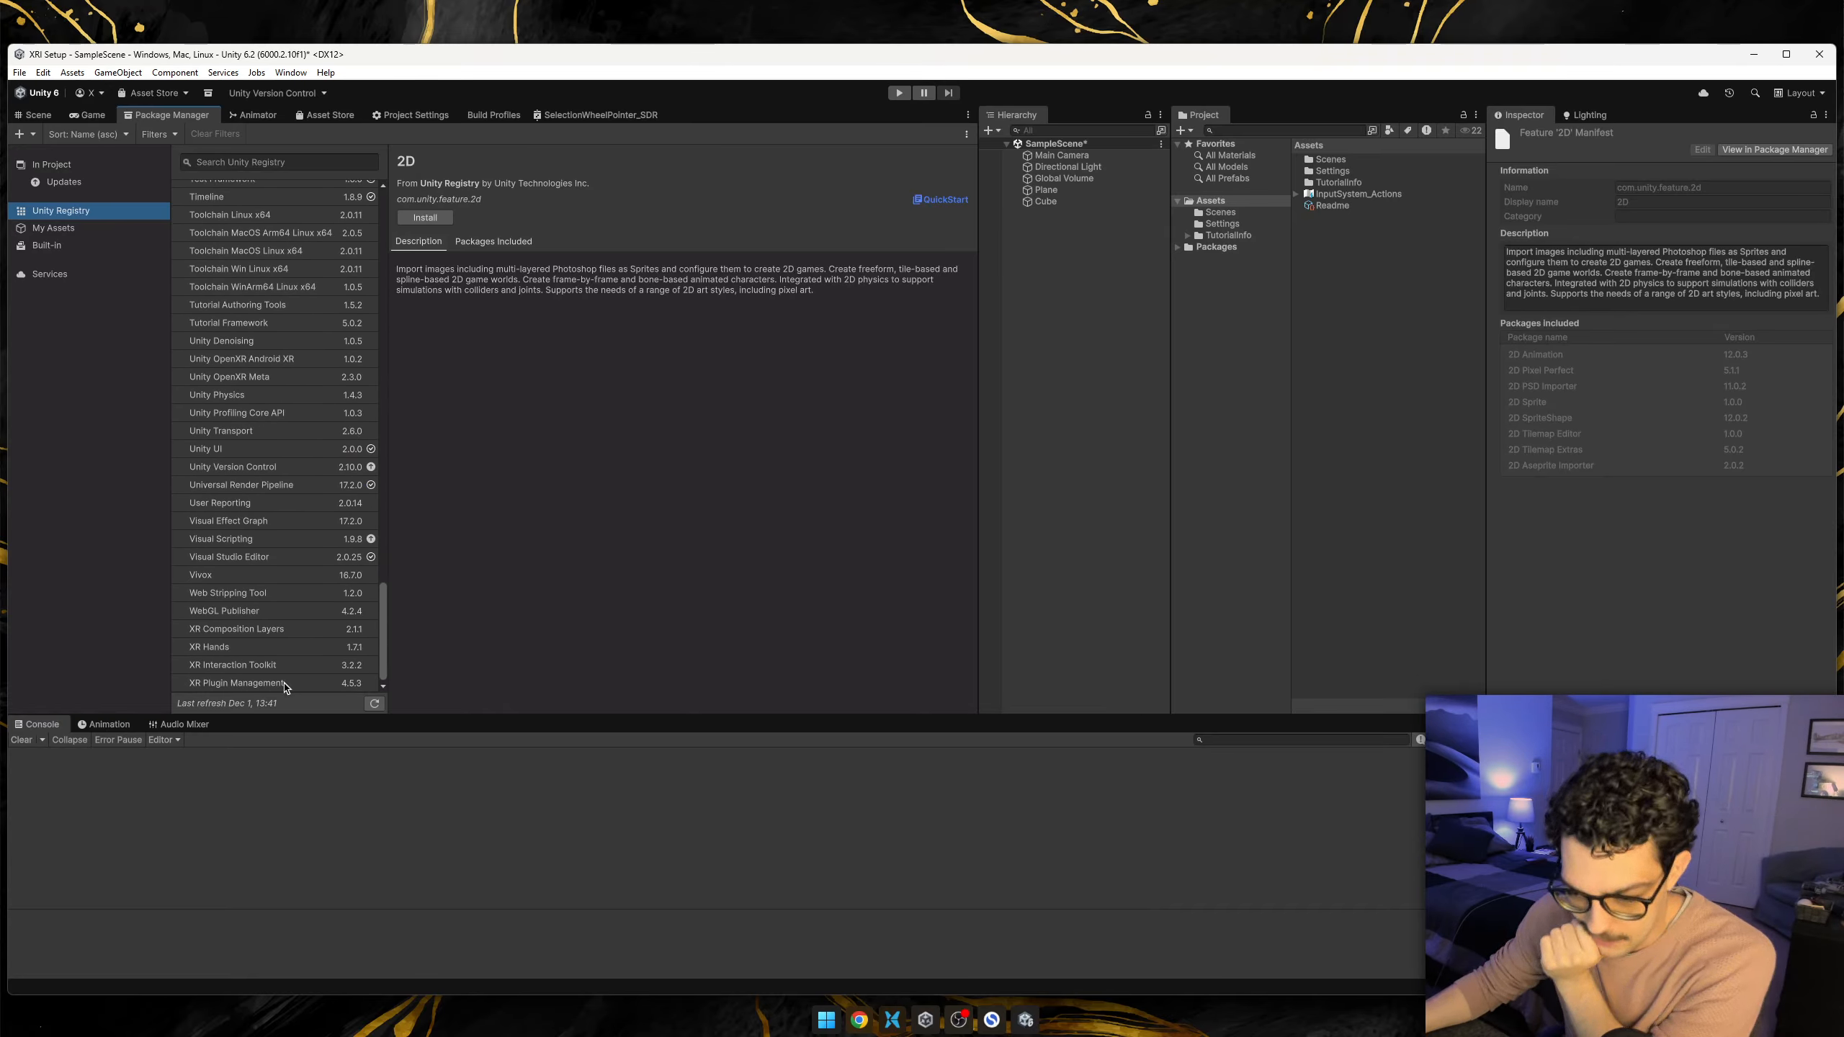
pyautogui.click(245, 665)
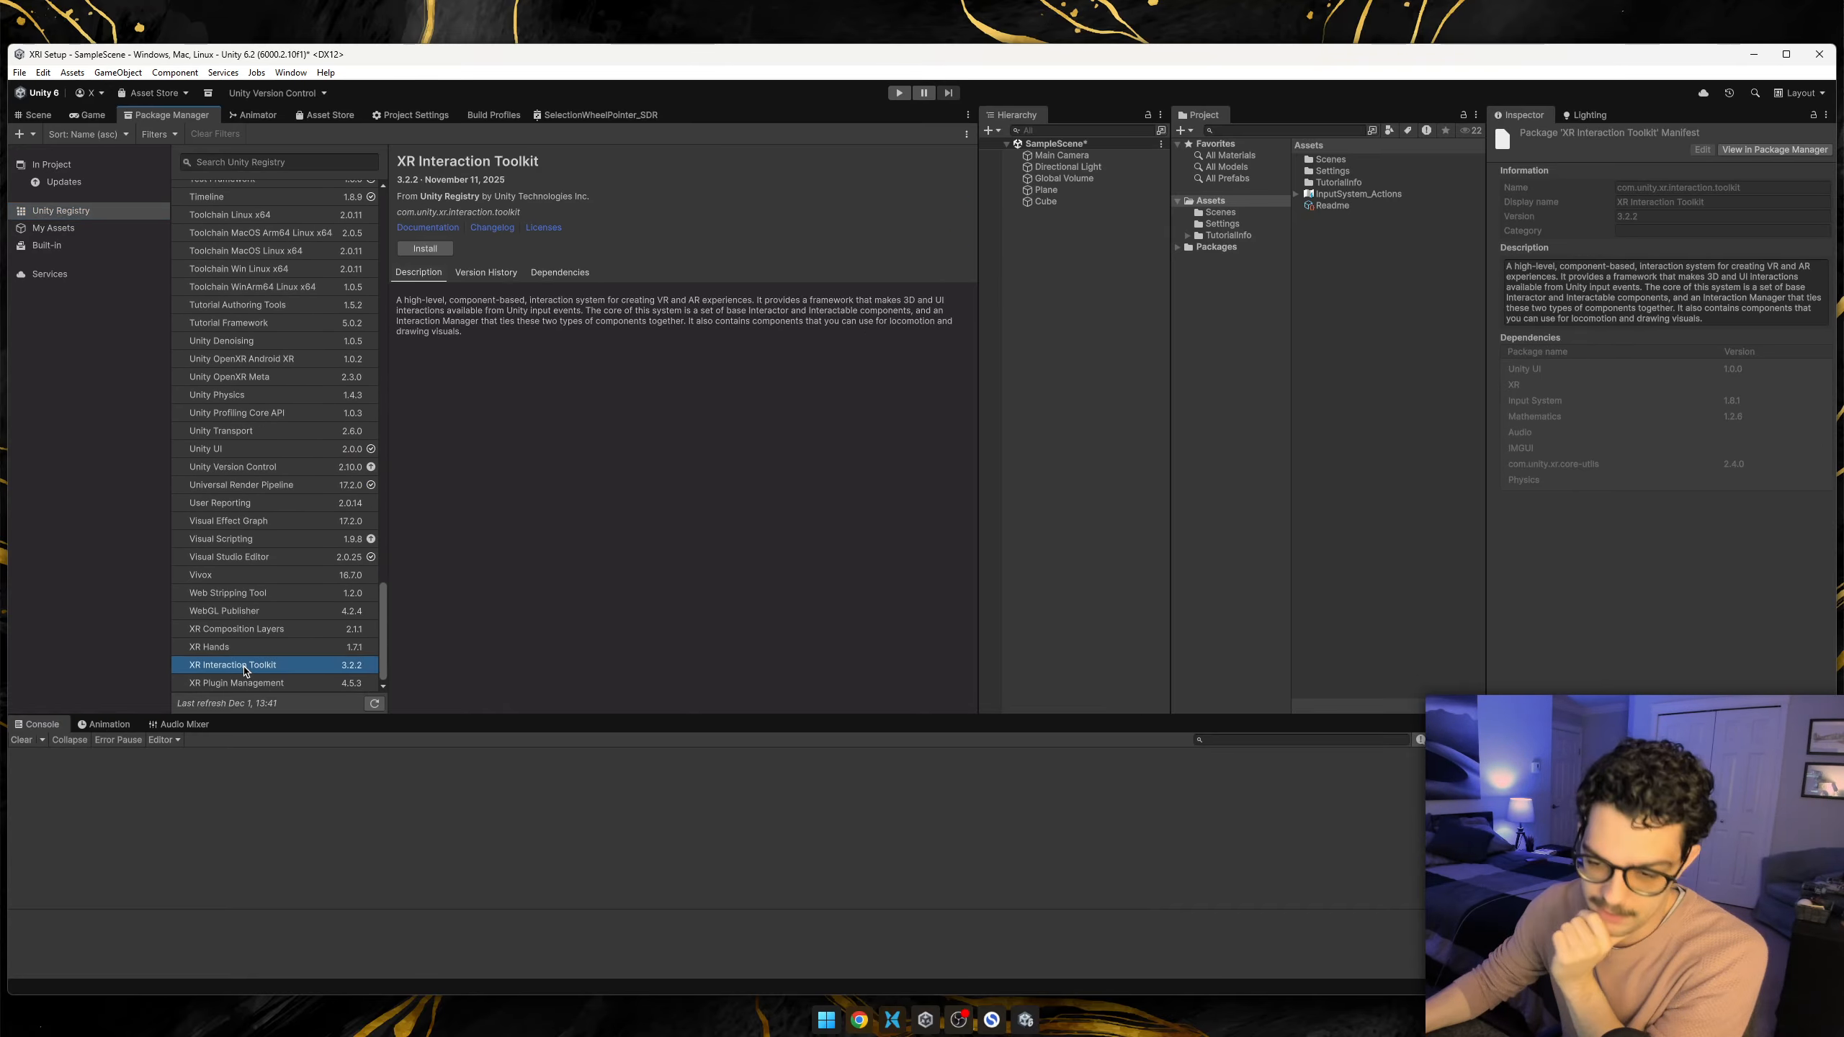
pyautogui.click(436, 250)
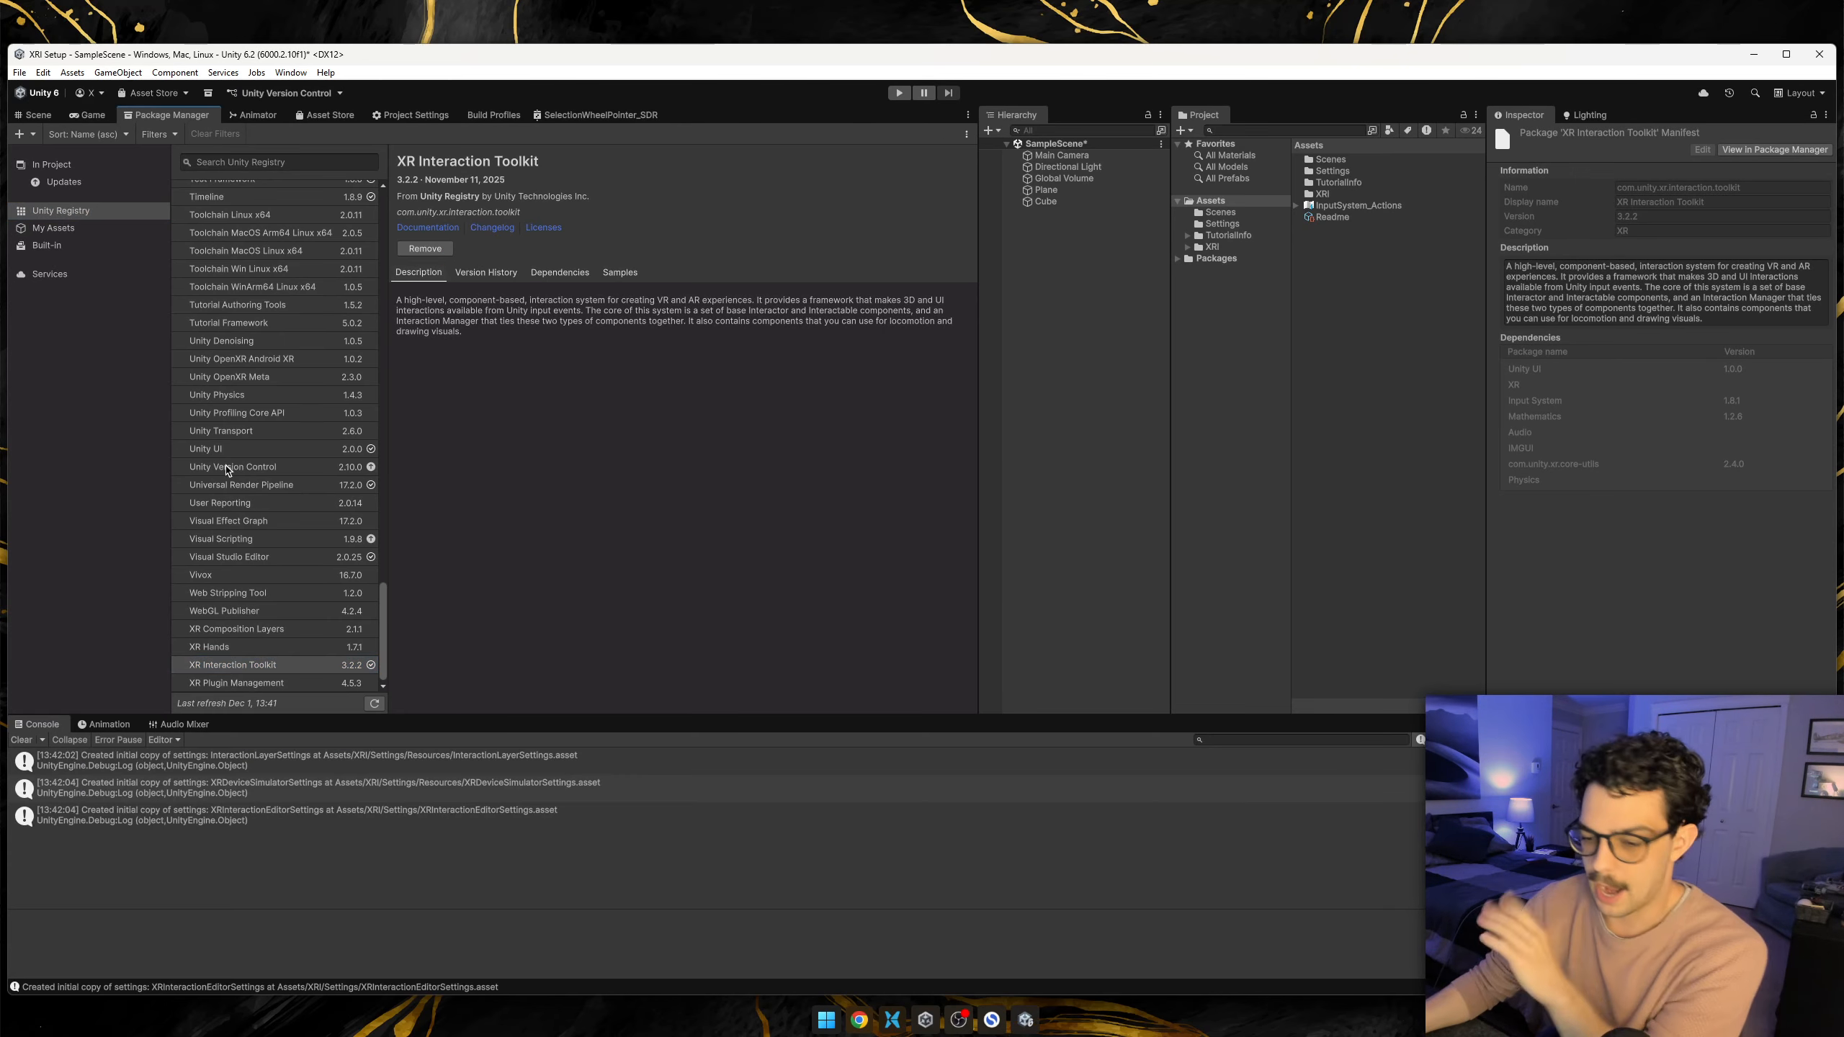
# Install the XR Plugin Management 4.5.3 package from the Unity Registry and look at its samples.
pyautogui.click(232, 685)
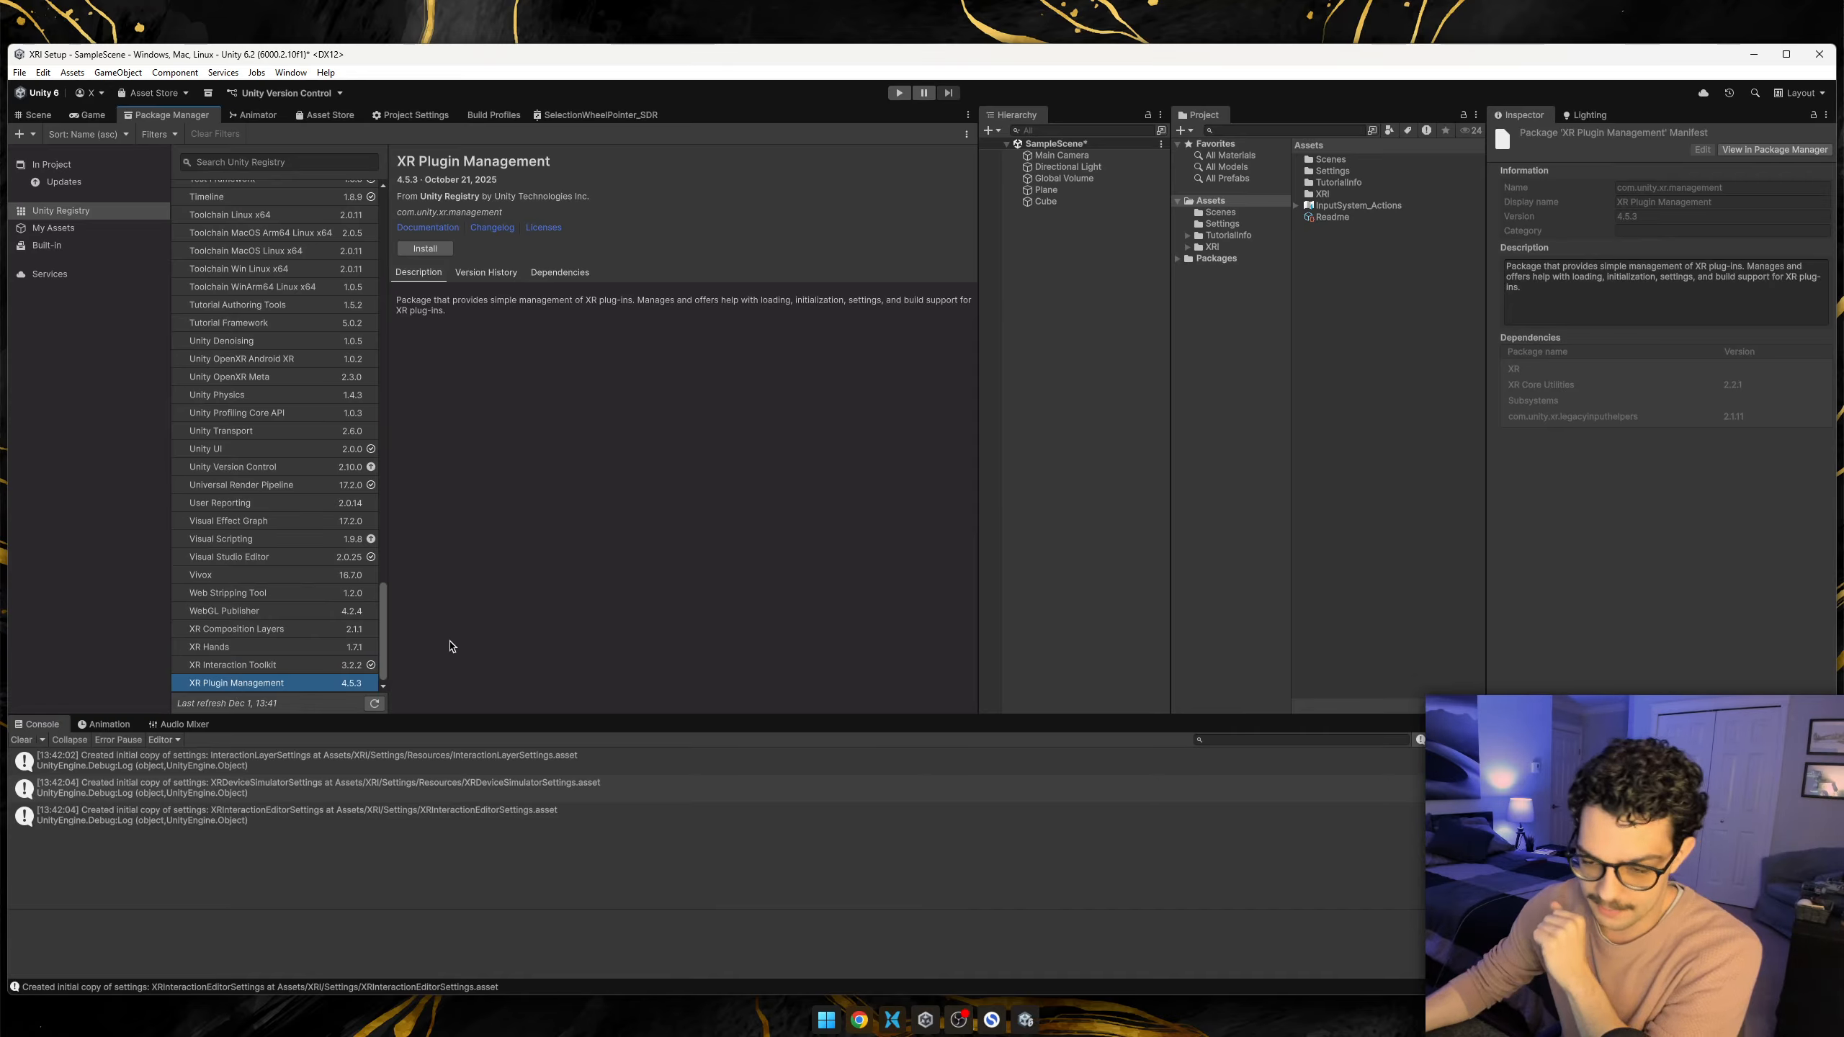
pyautogui.click(425, 248)
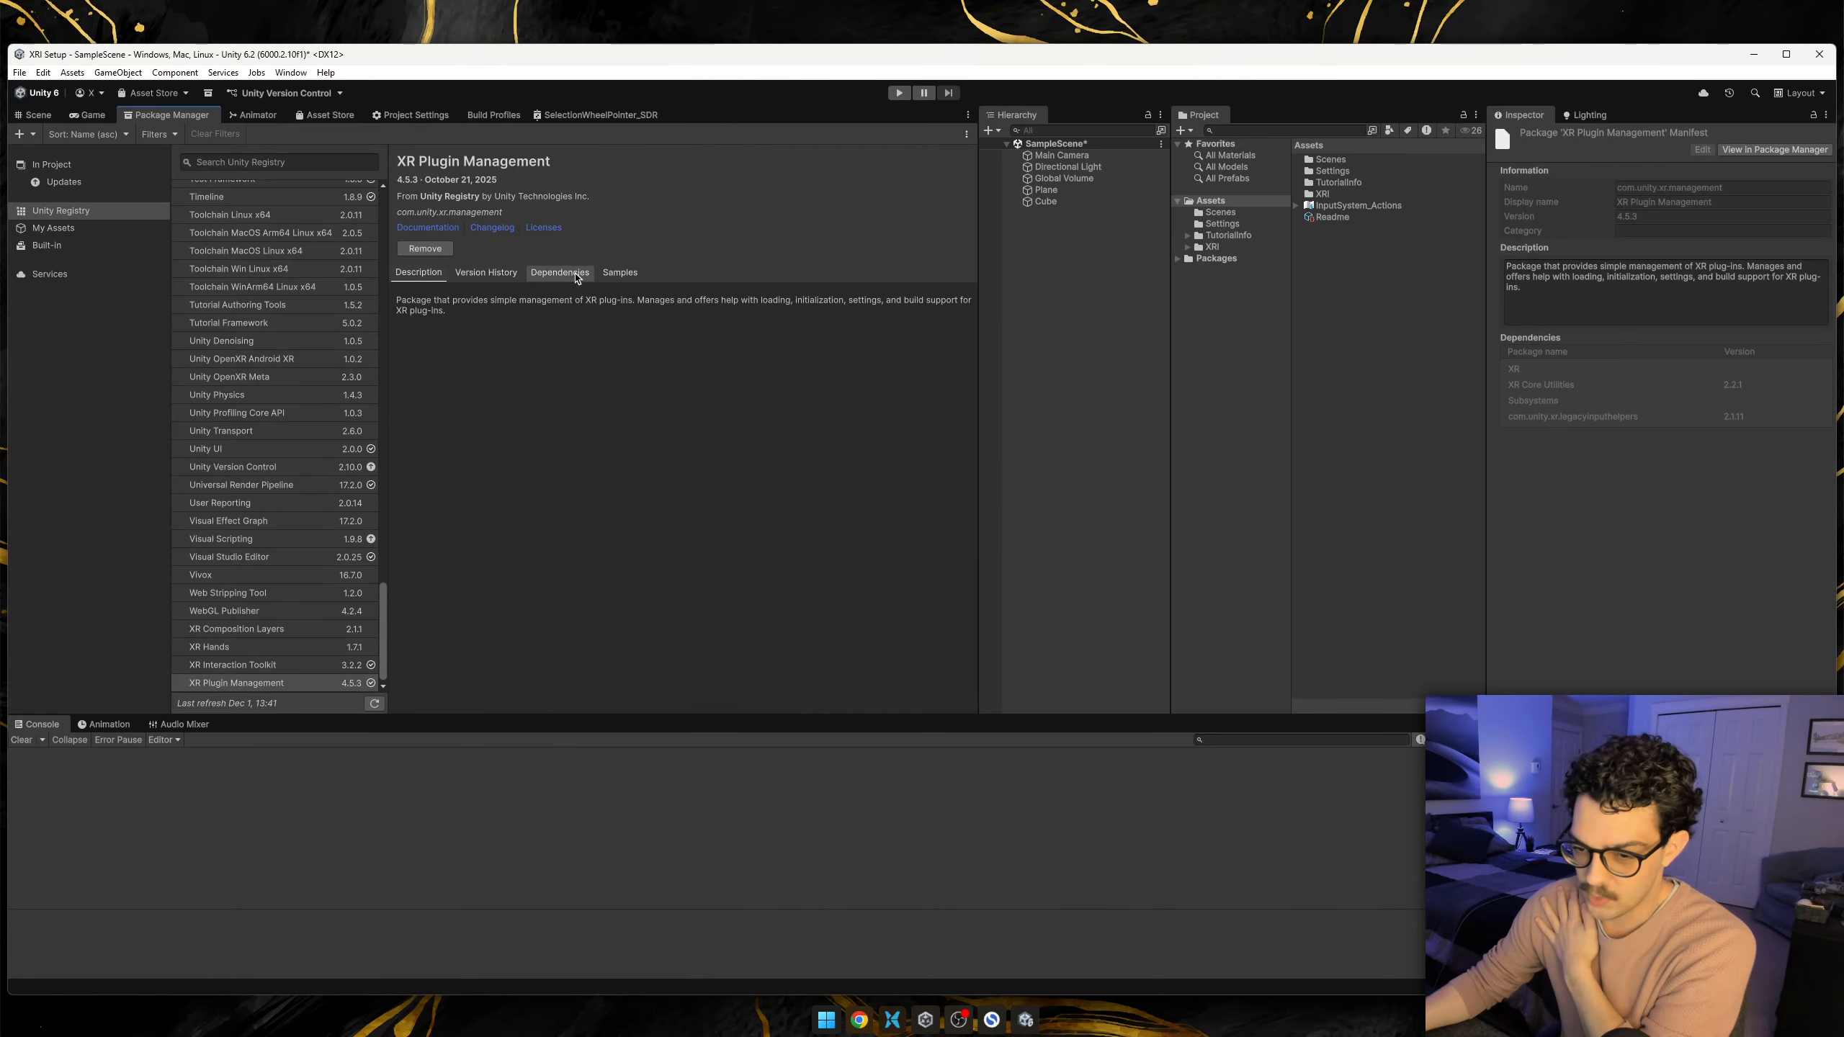
pyautogui.click(641, 275)
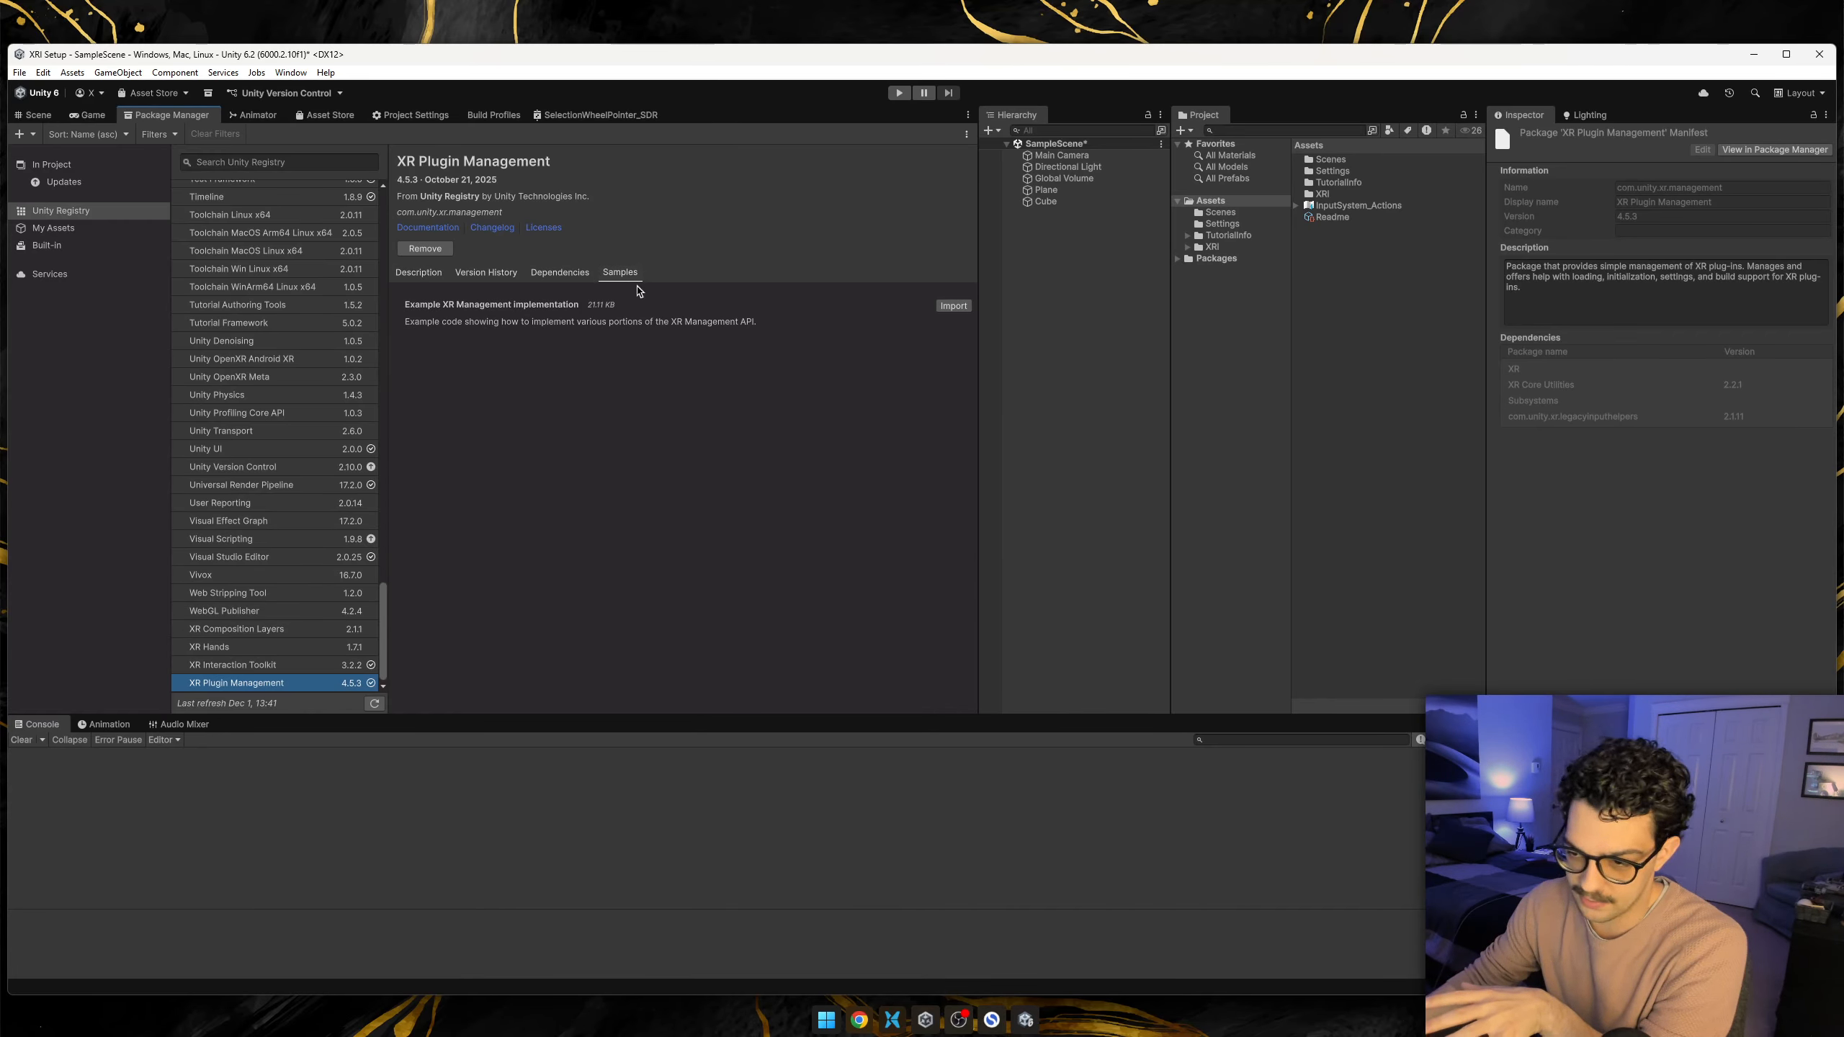
pyautogui.click(440, 273)
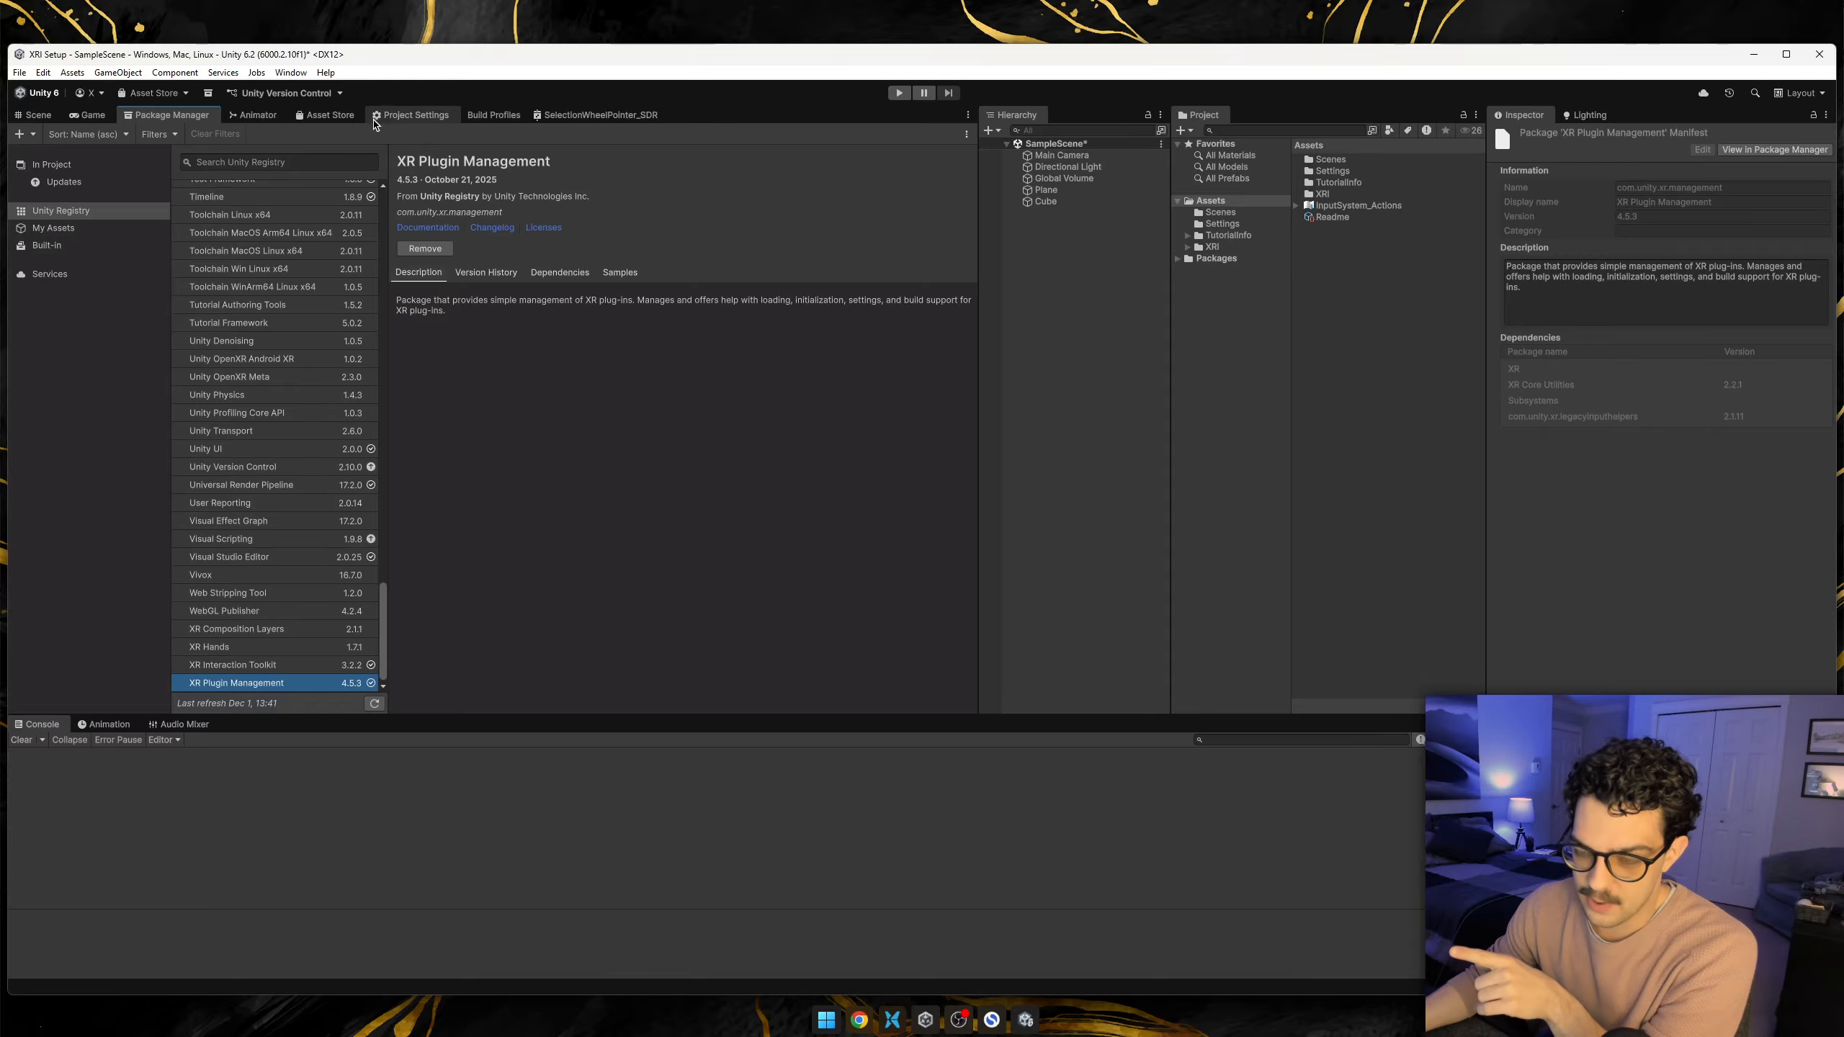
# Enable OpenXR as the desktop plug-in provider in the project's XR Plug-in Management settings.
pyautogui.click(407, 119)
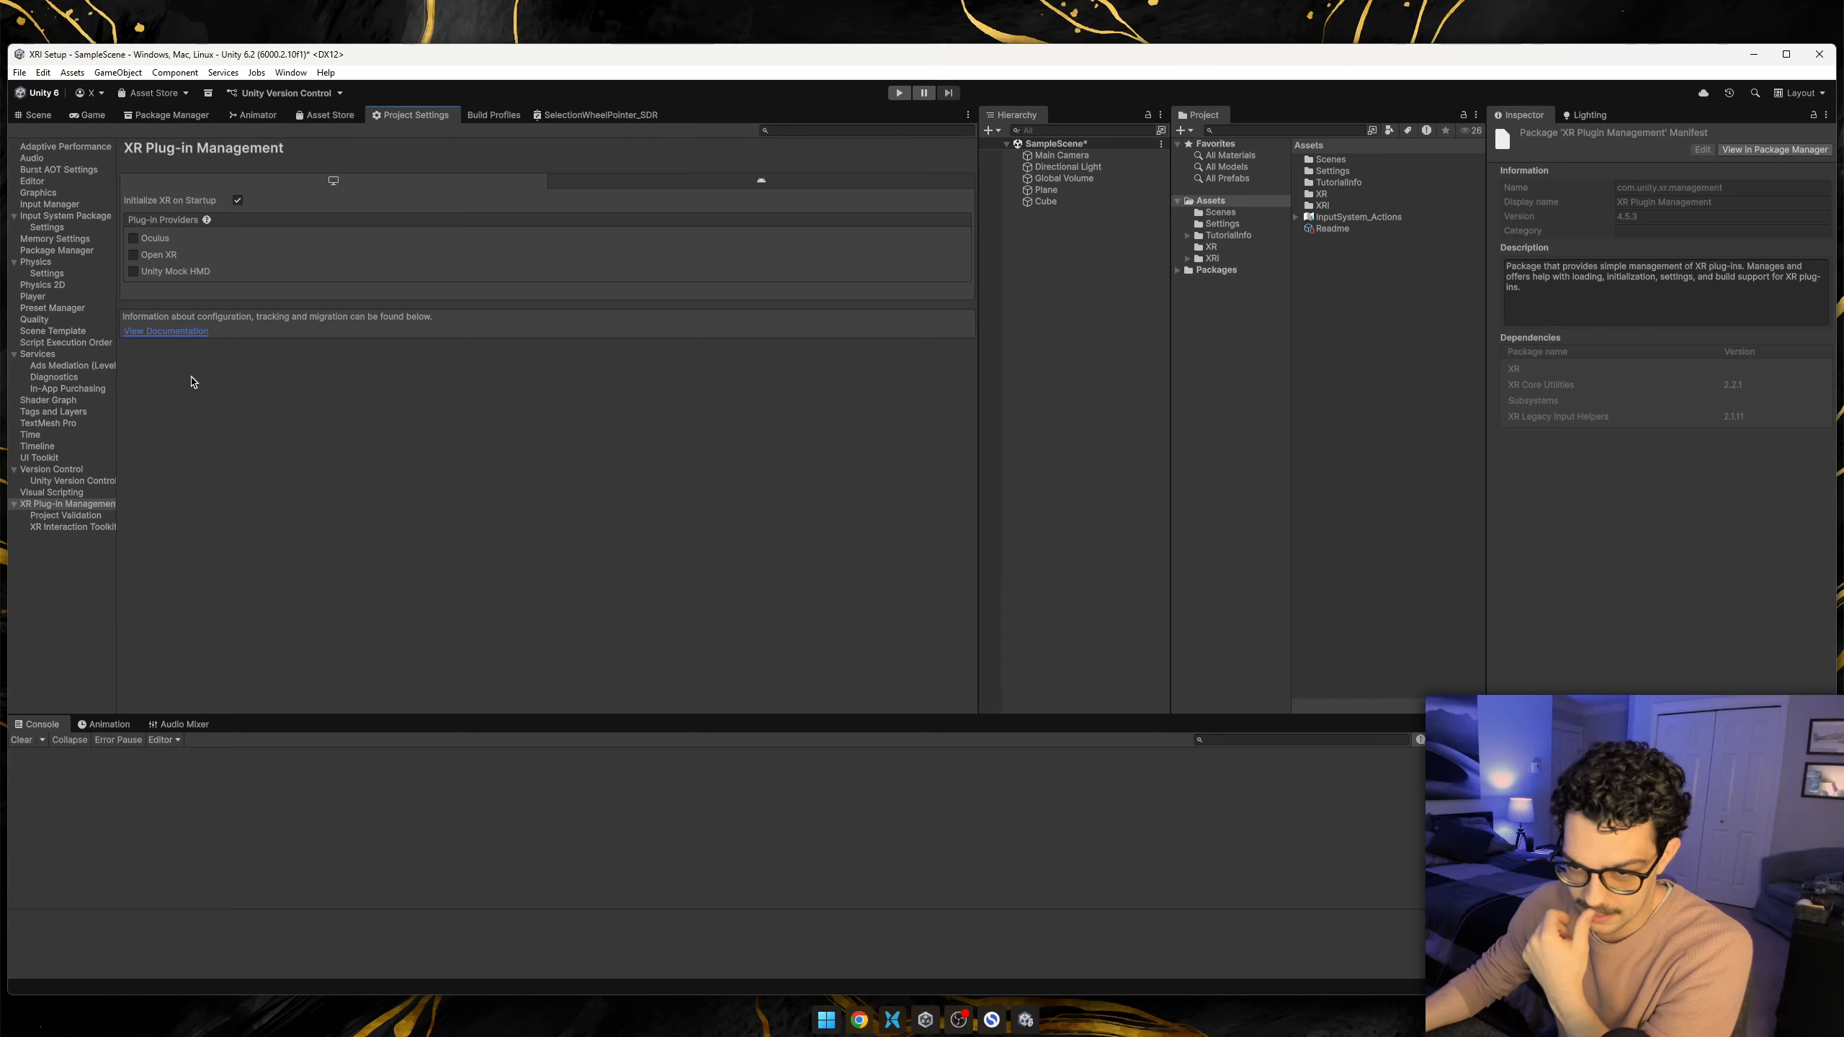
pyautogui.click(47, 505)
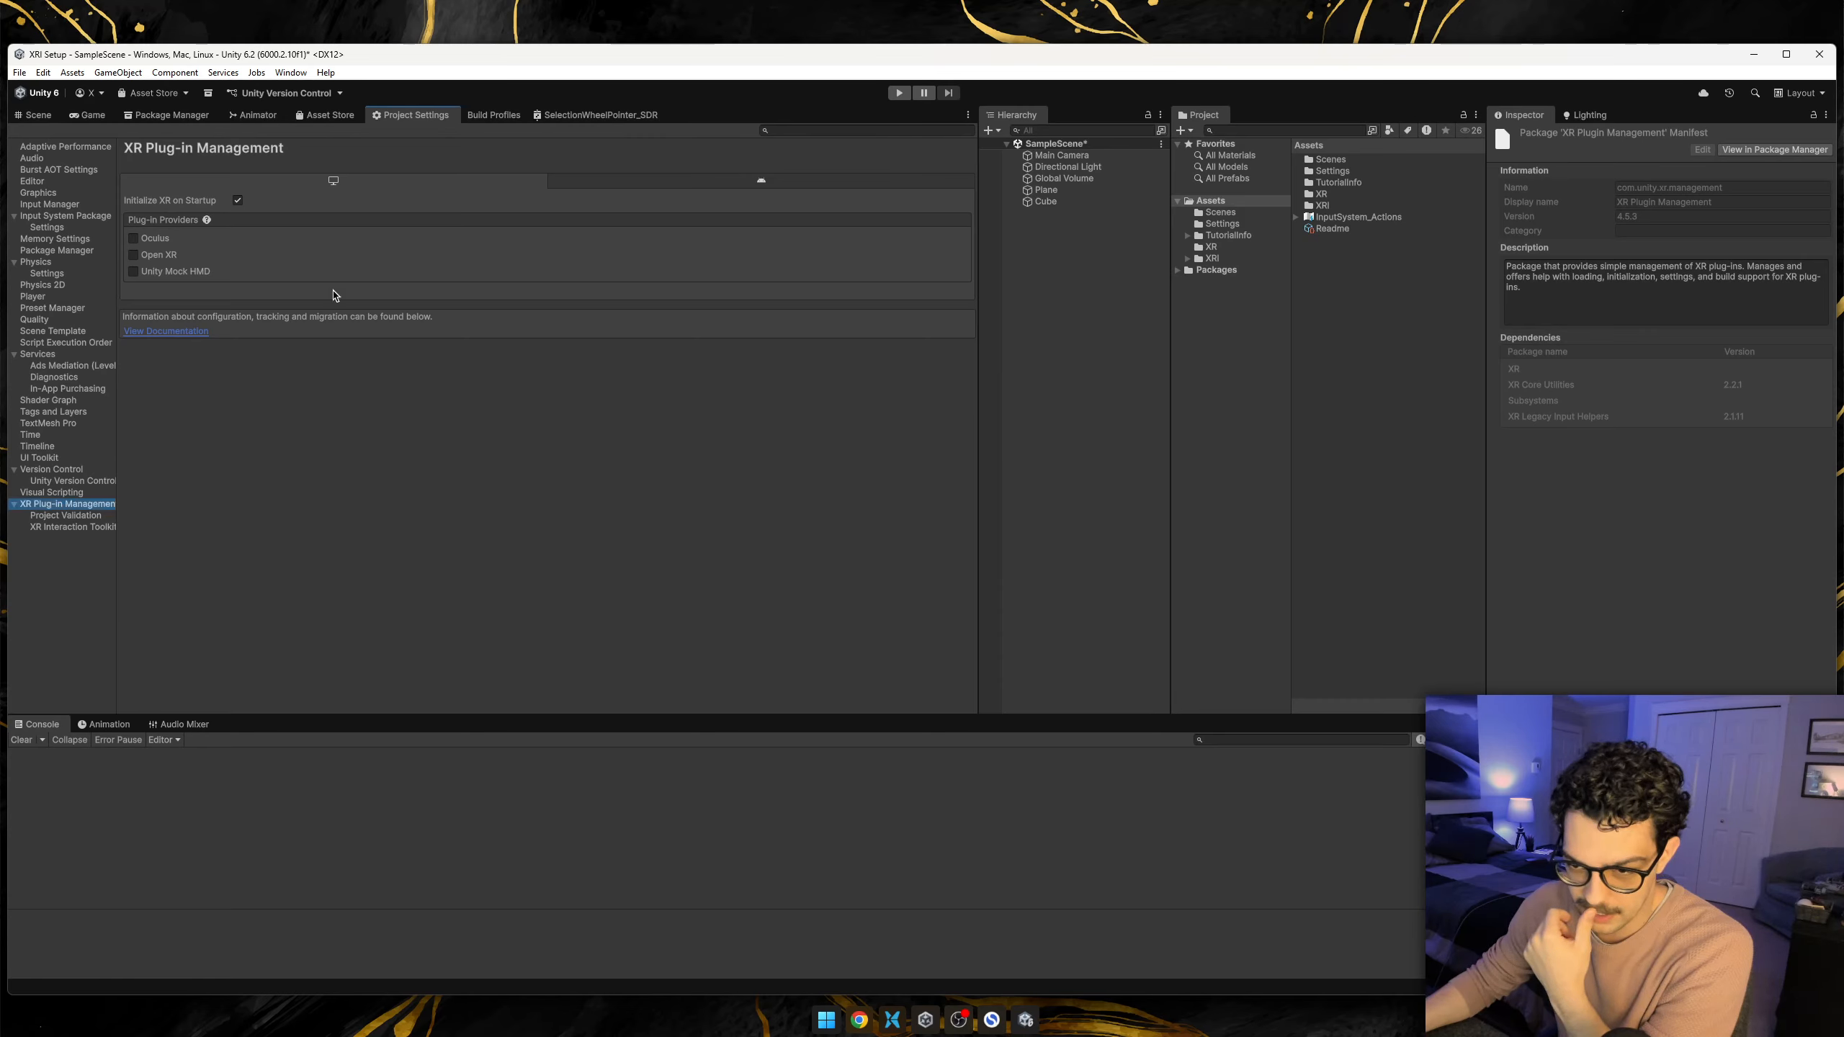
pyautogui.click(133, 255)
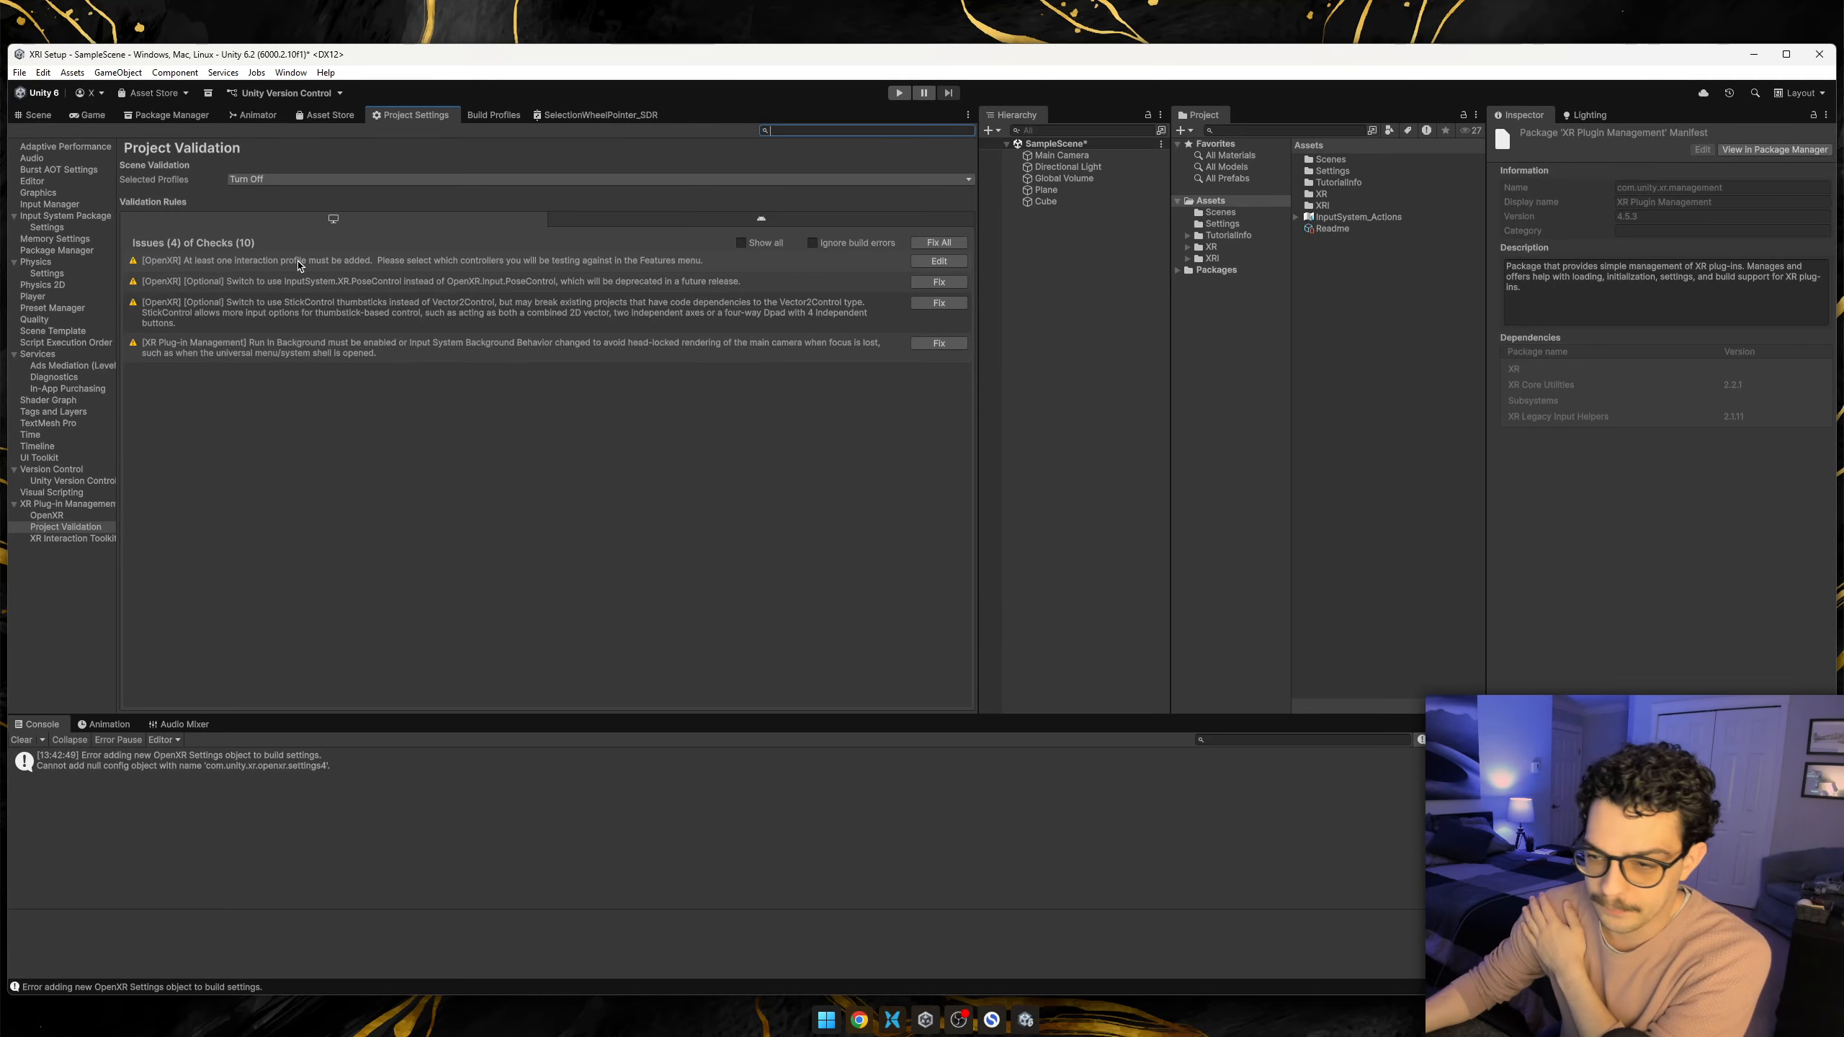
# Enable Oculus as the Android plug-in provider in the XR Plug-in Management settings.
pyautogui.click(56, 506)
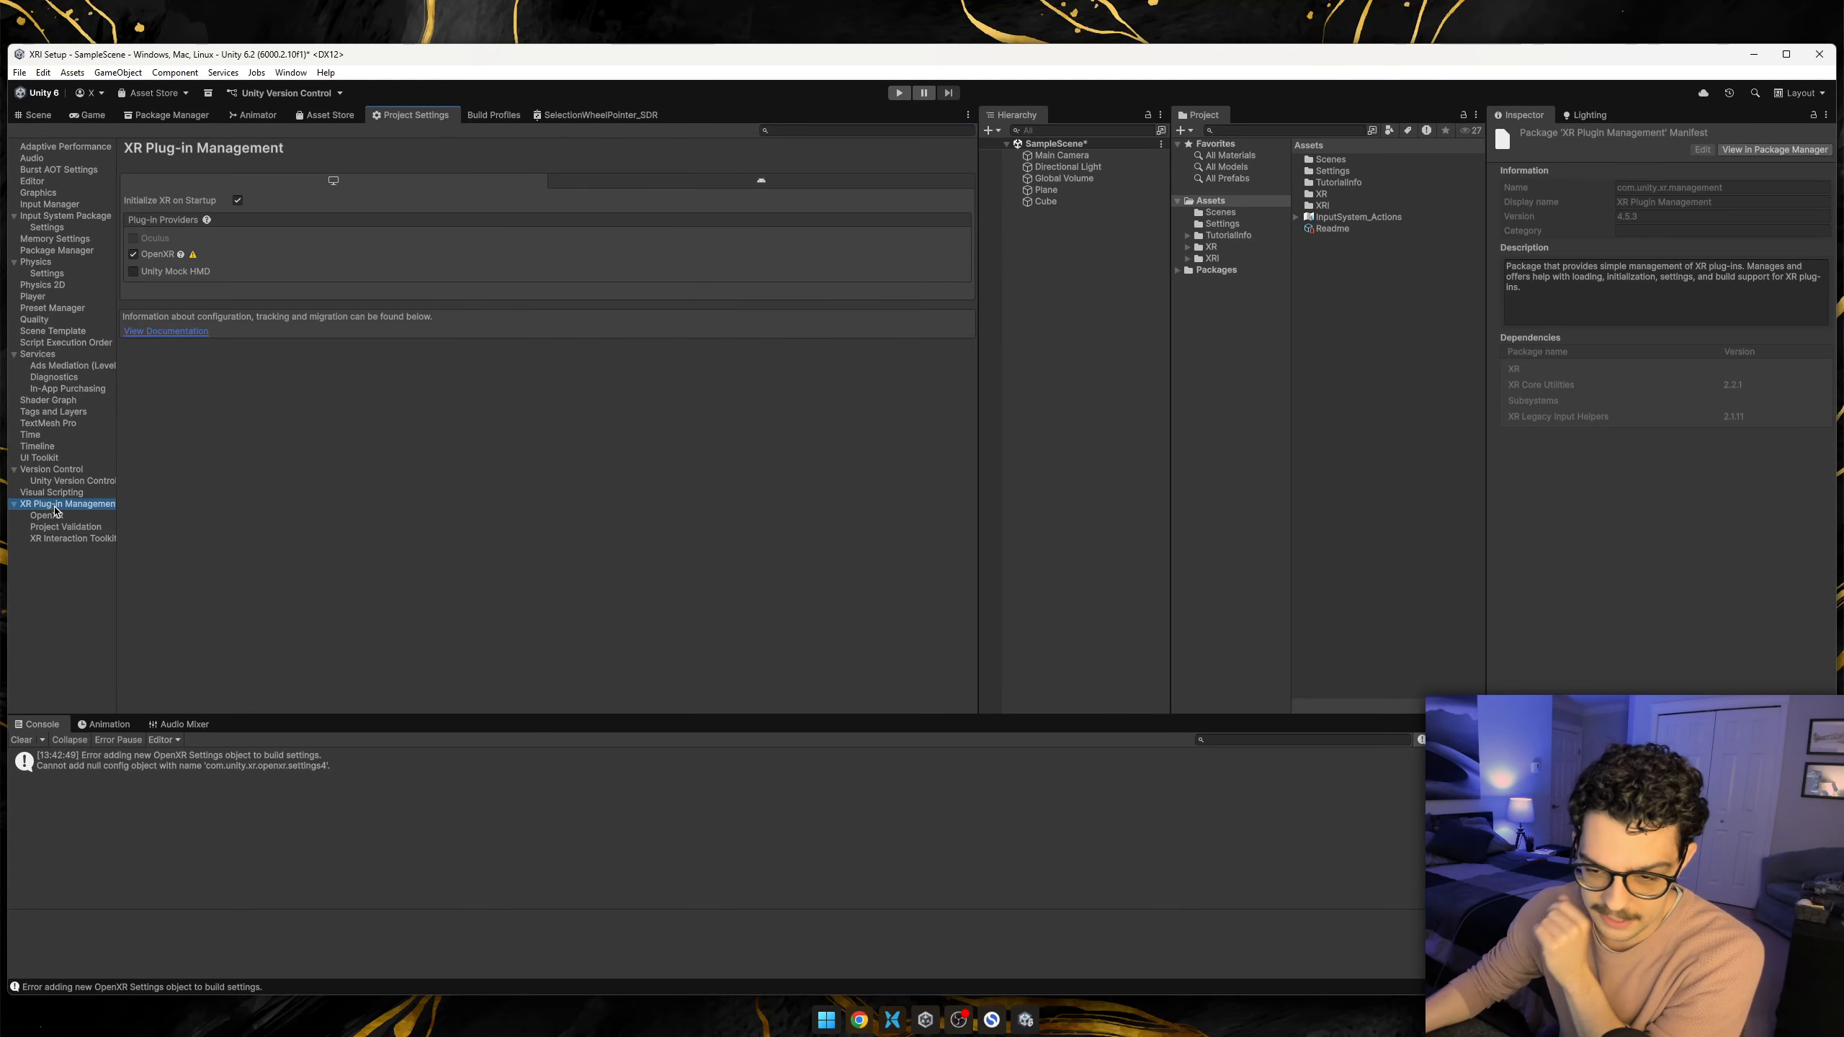
pyautogui.click(732, 182)
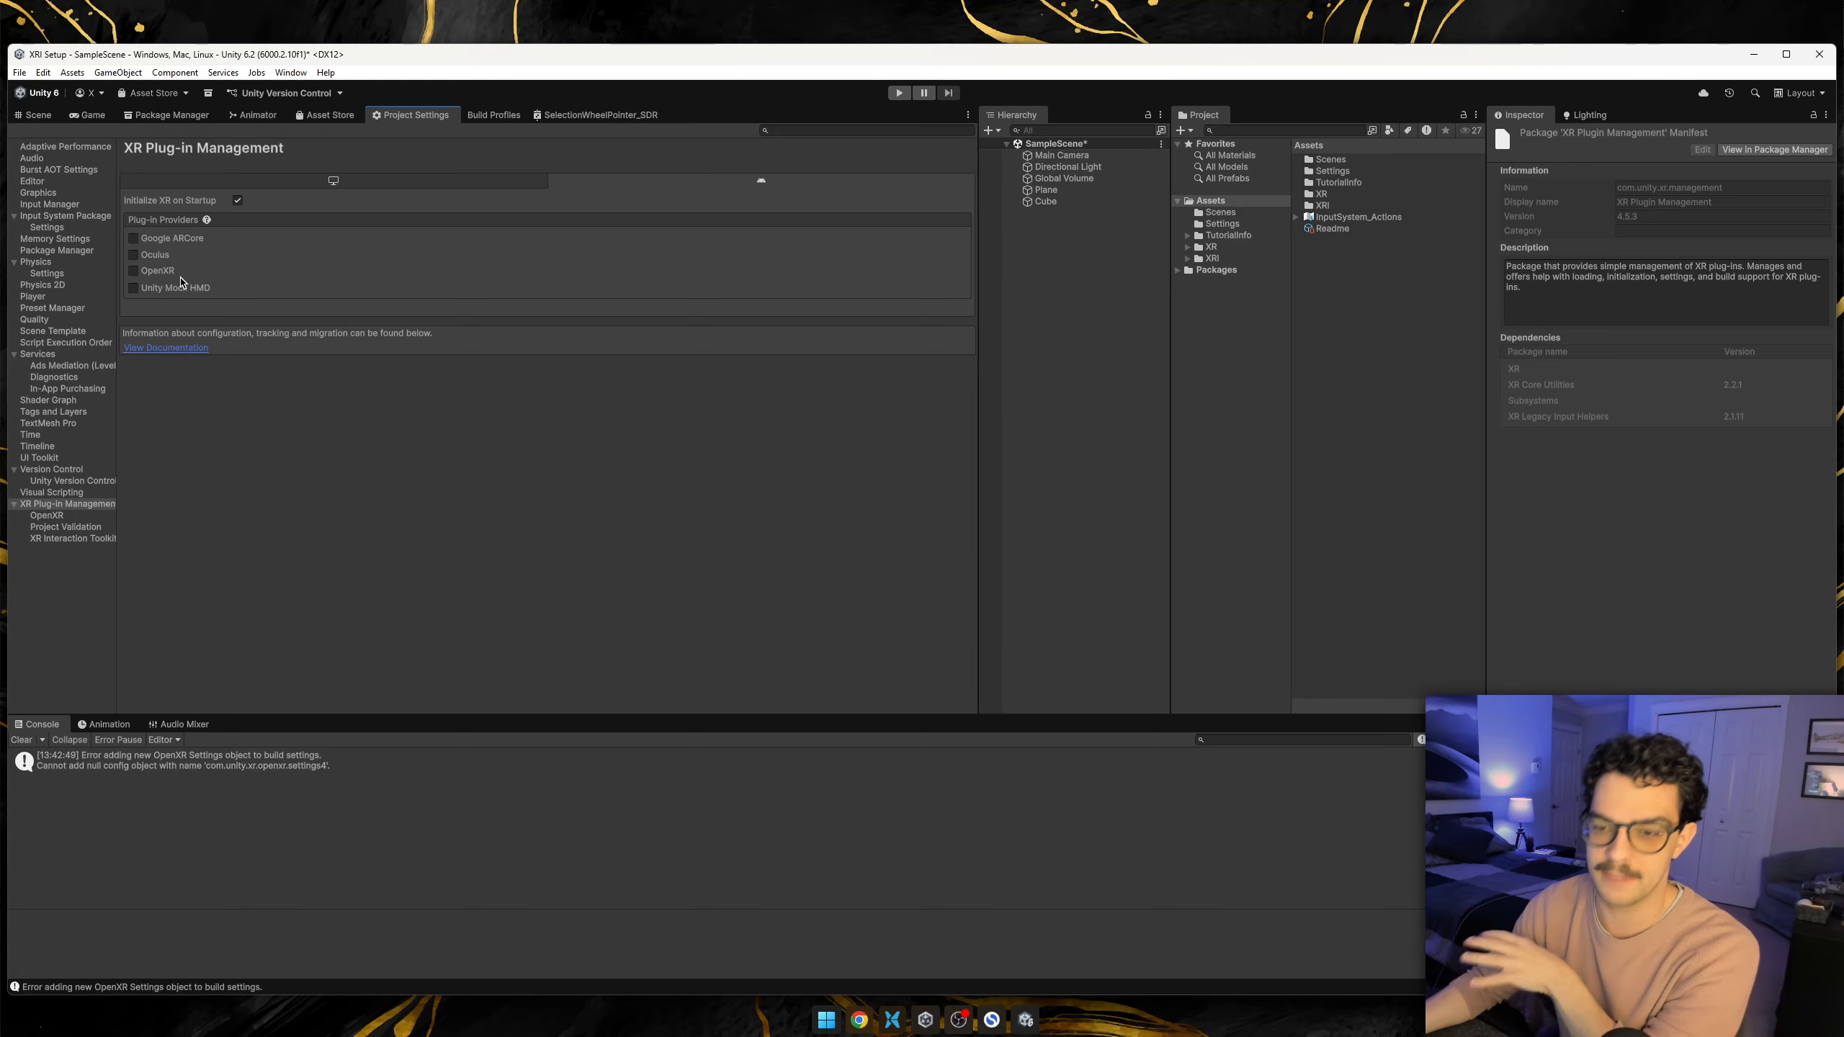
pyautogui.click(153, 254)
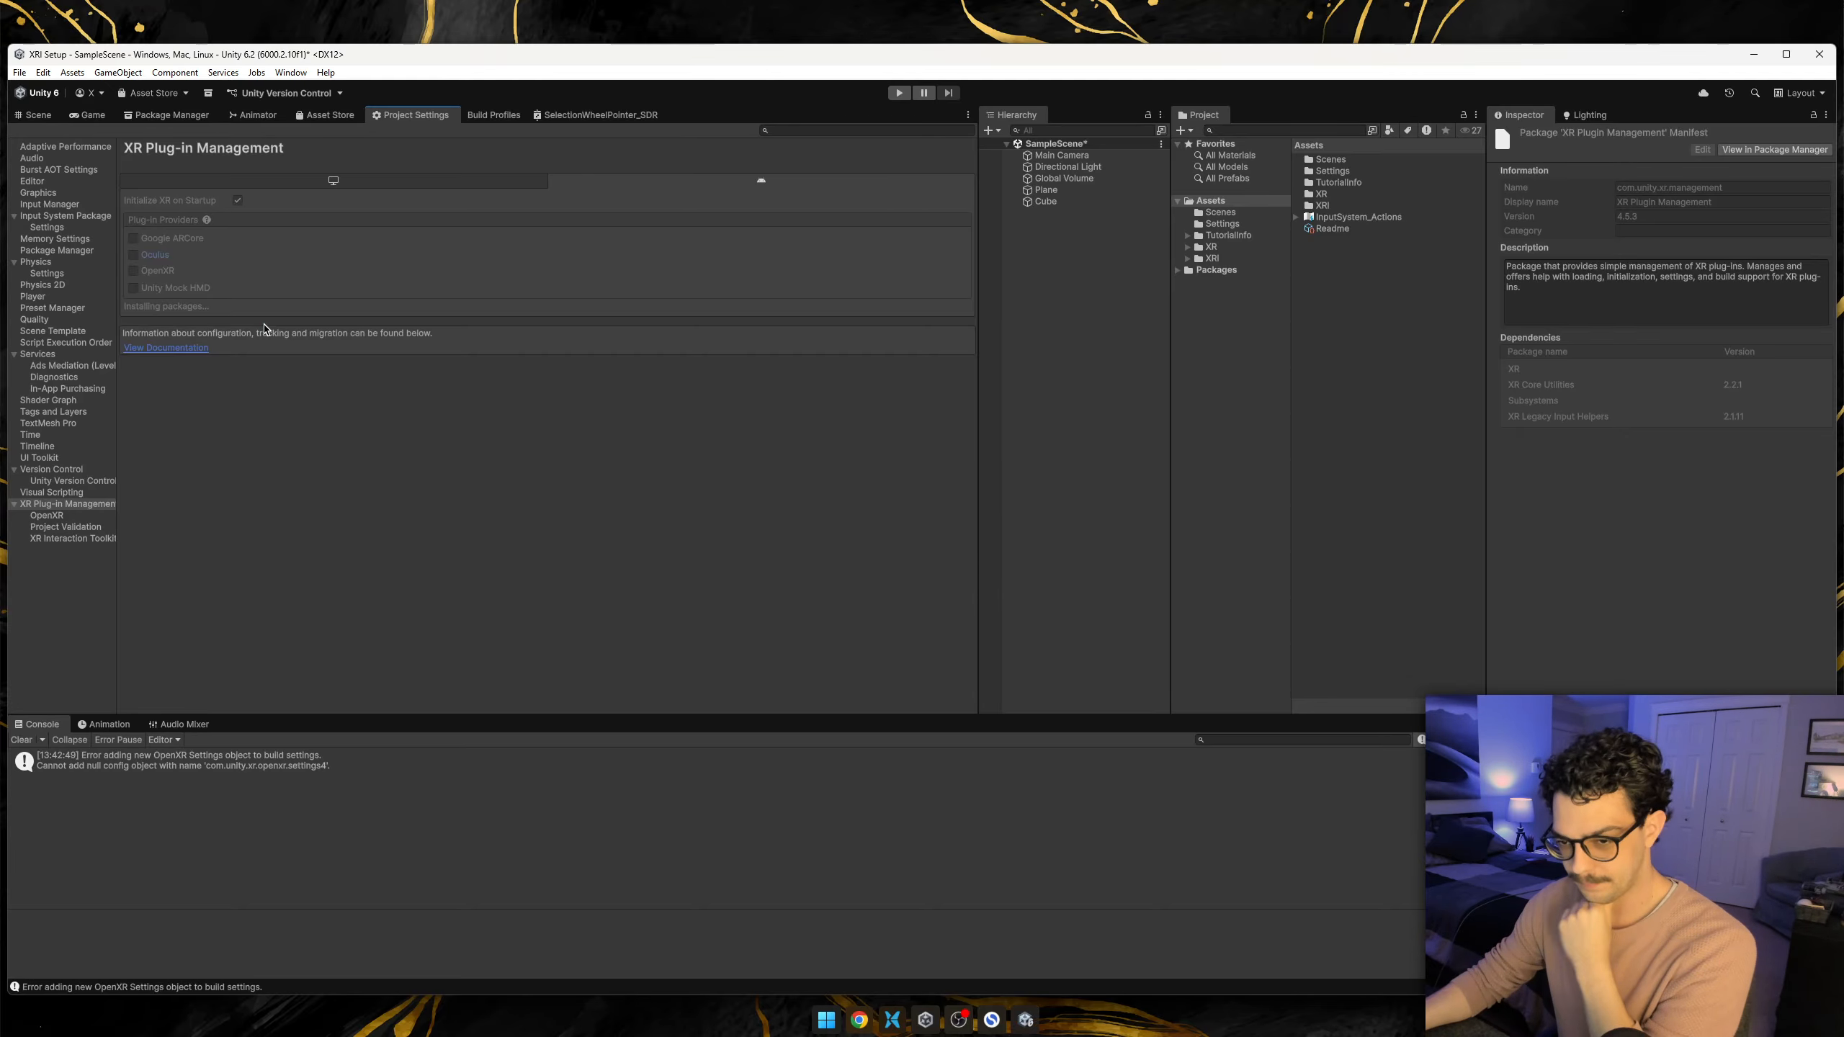
# Add the Oculus Touch Controller Profile to the desktop OpenXR settings' enabled interaction profiles.
pyautogui.click(430, 188)
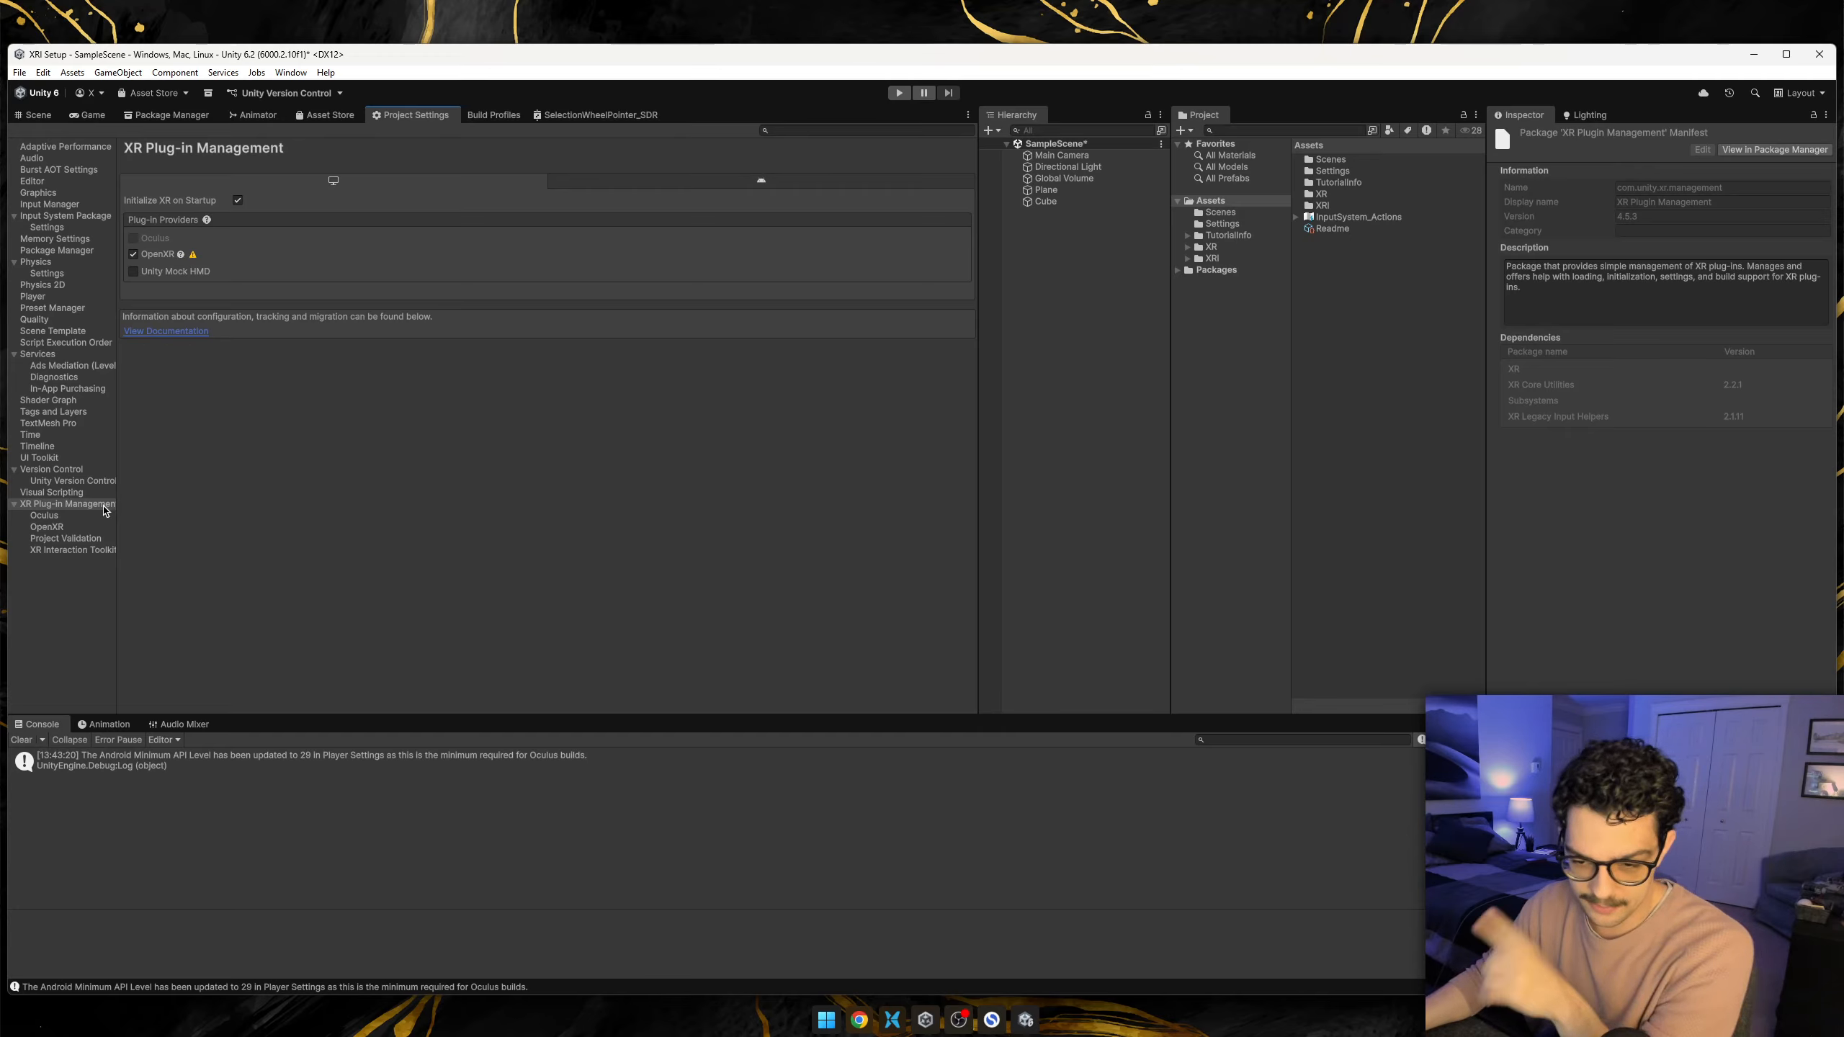
pyautogui.click(51, 529)
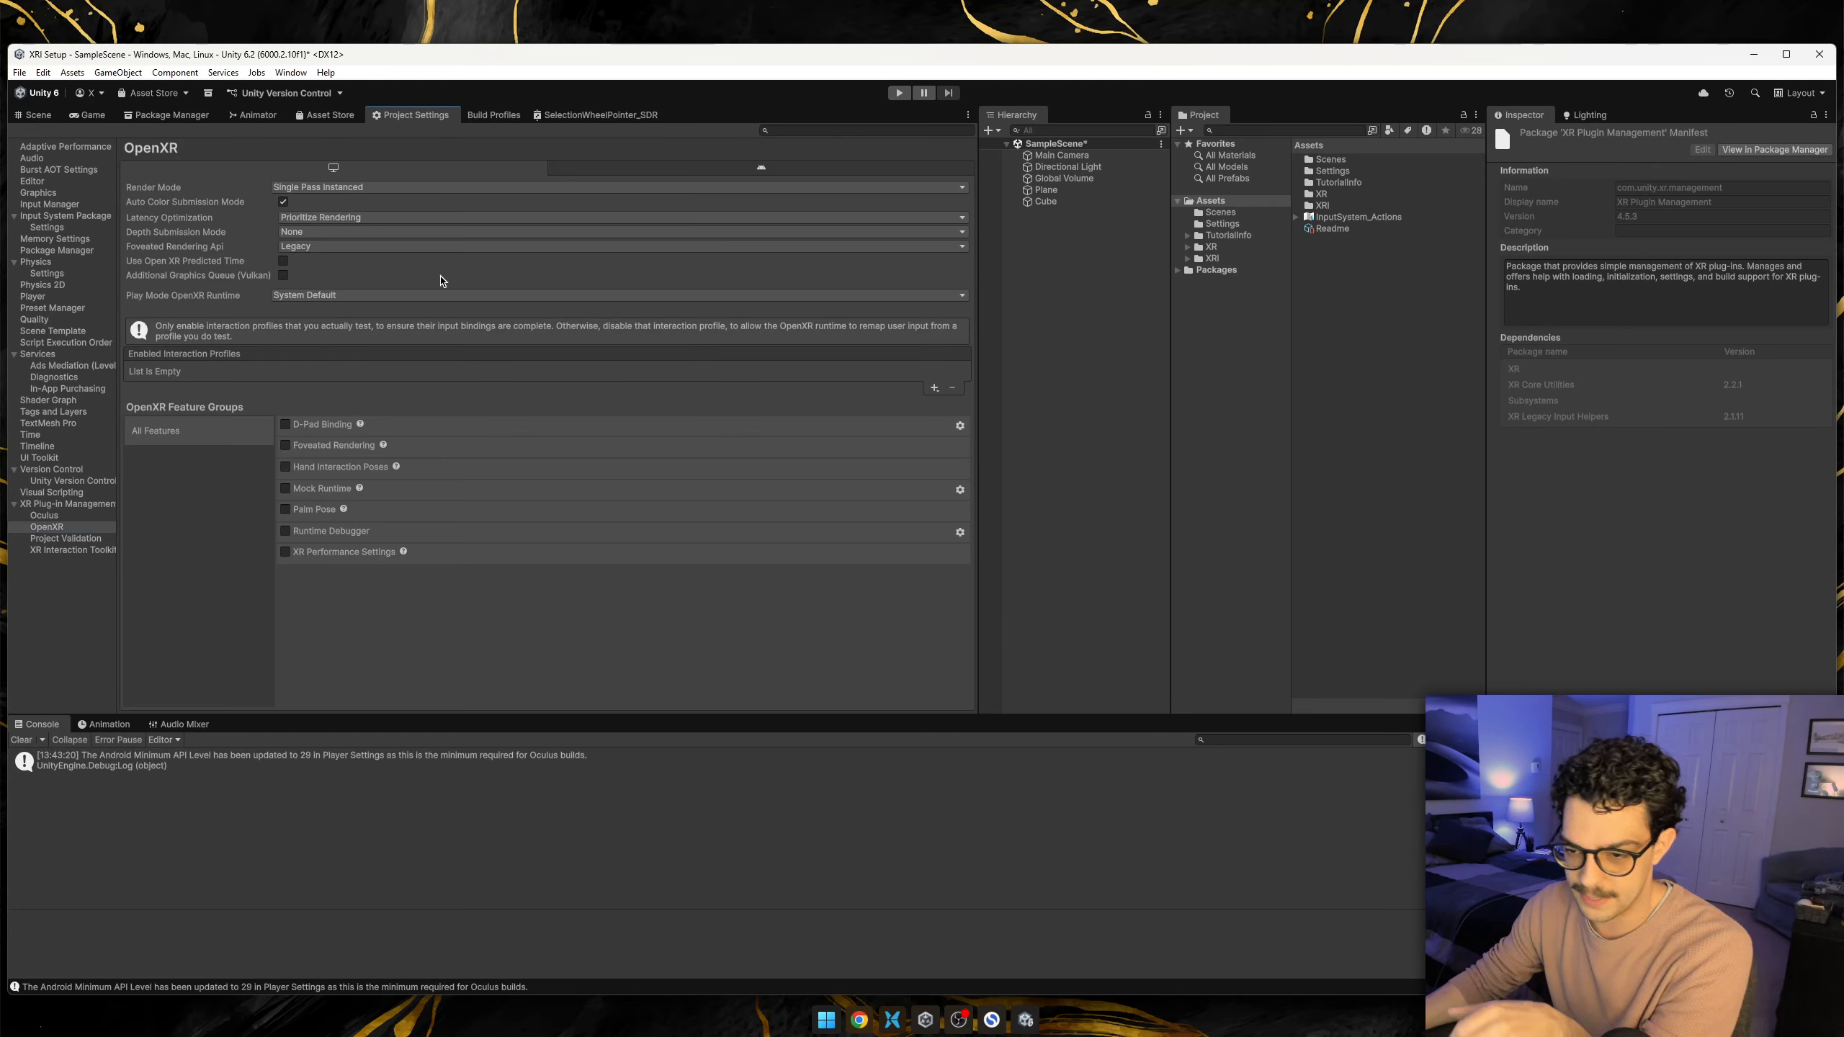
pyautogui.click(934, 387)
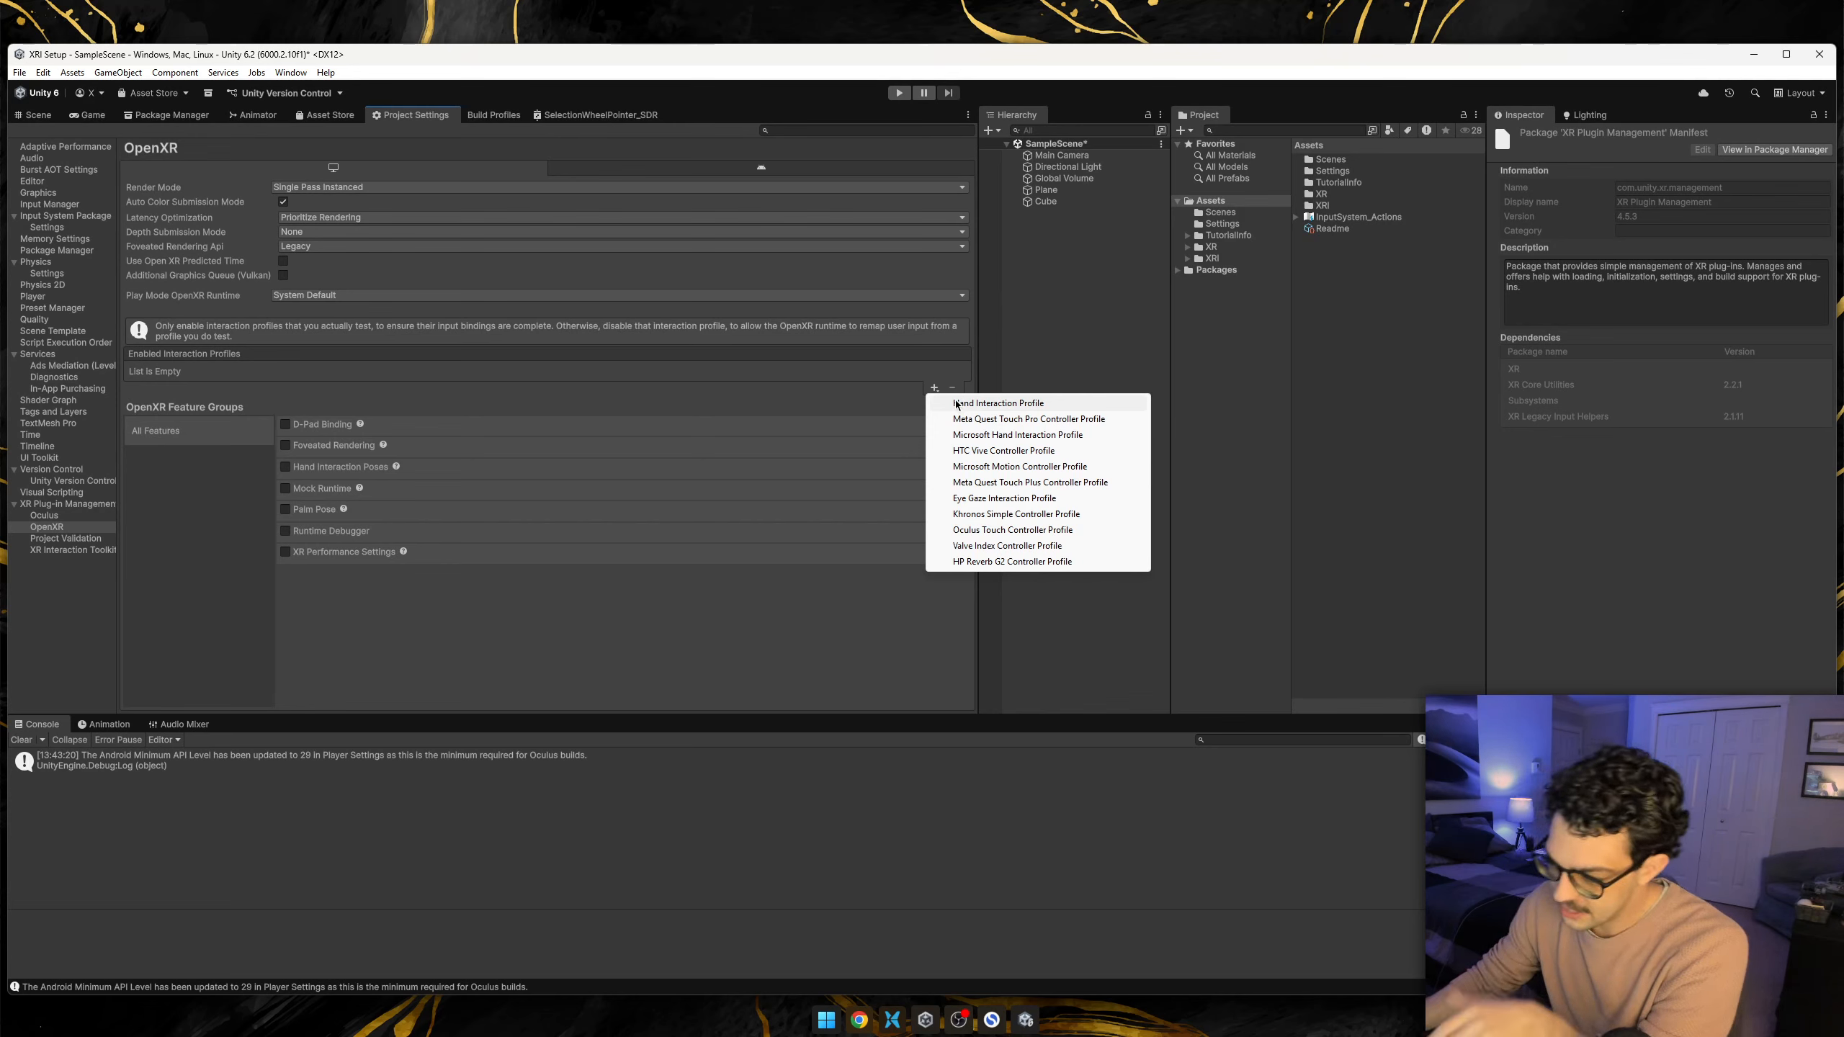
pyautogui.click(1018, 531)
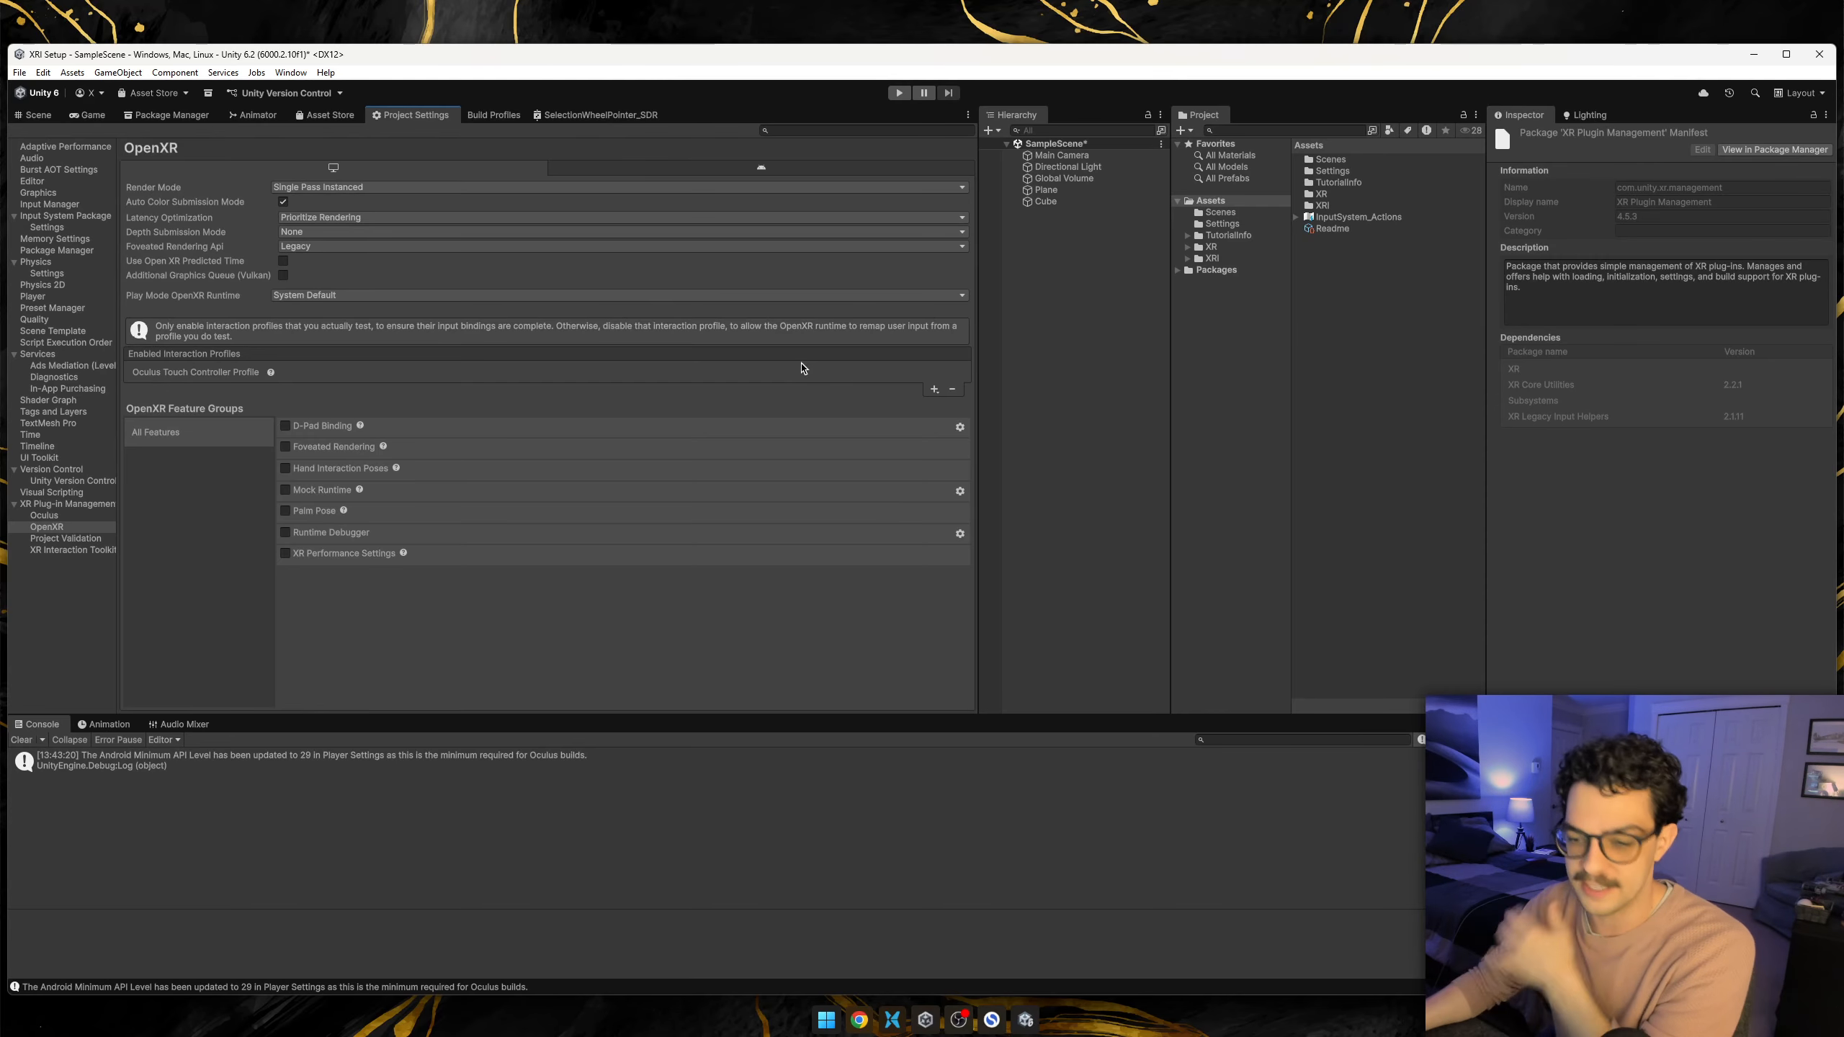
# Fix all desktop issues listed in XR Project Validation, including the optional PoseControl and StickControl thumbstick ones.
pyautogui.click(78, 541)
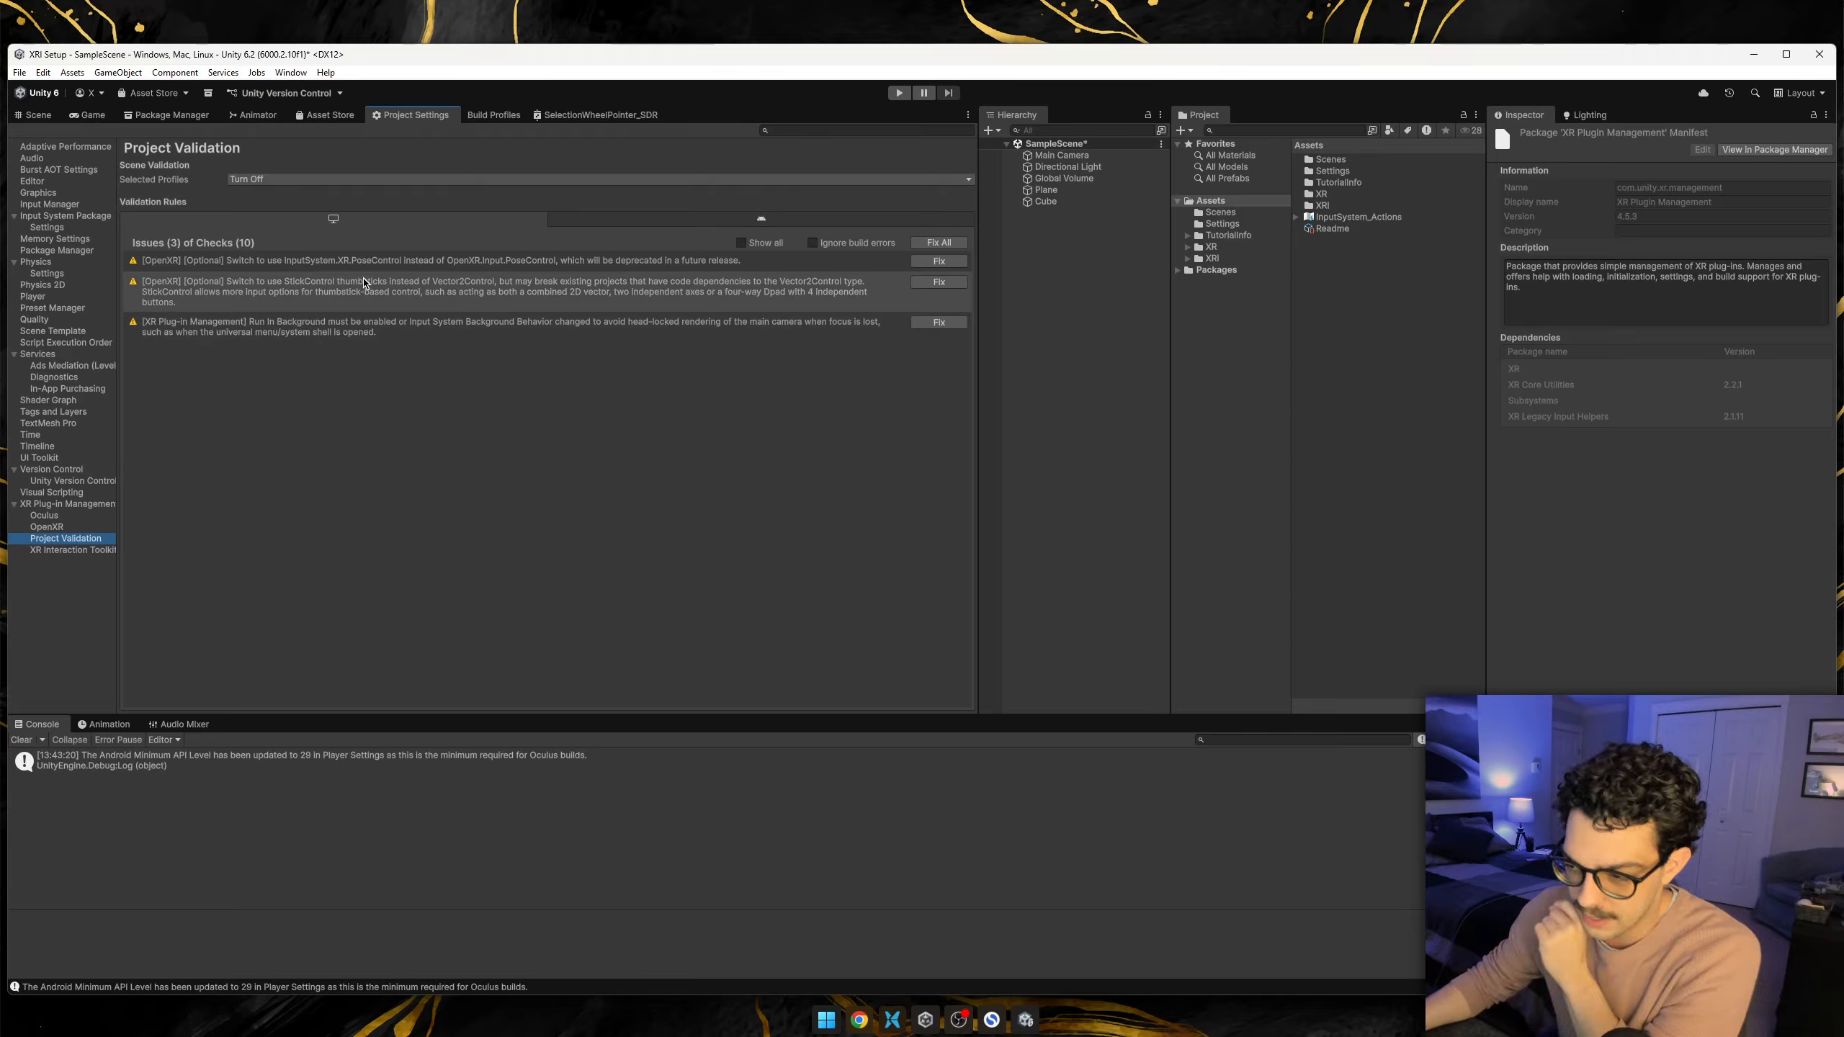
pyautogui.click(947, 243)
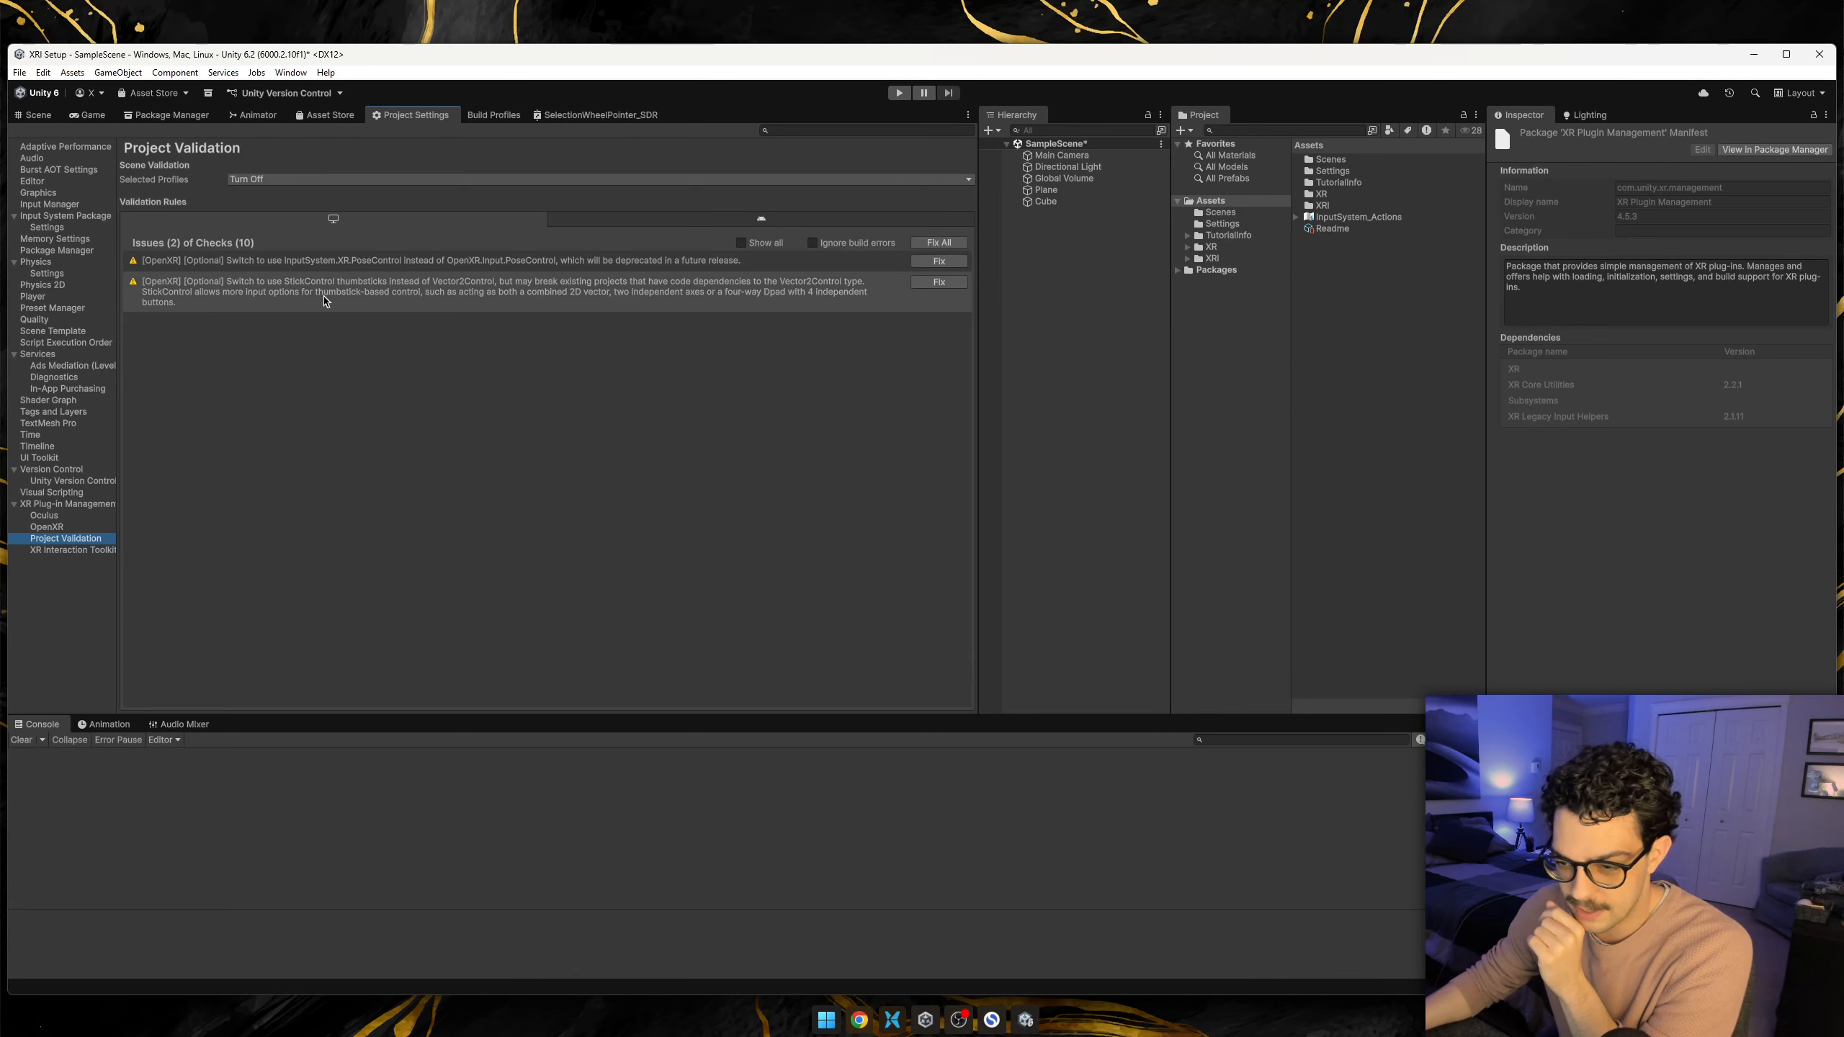
pyautogui.click(433, 265)
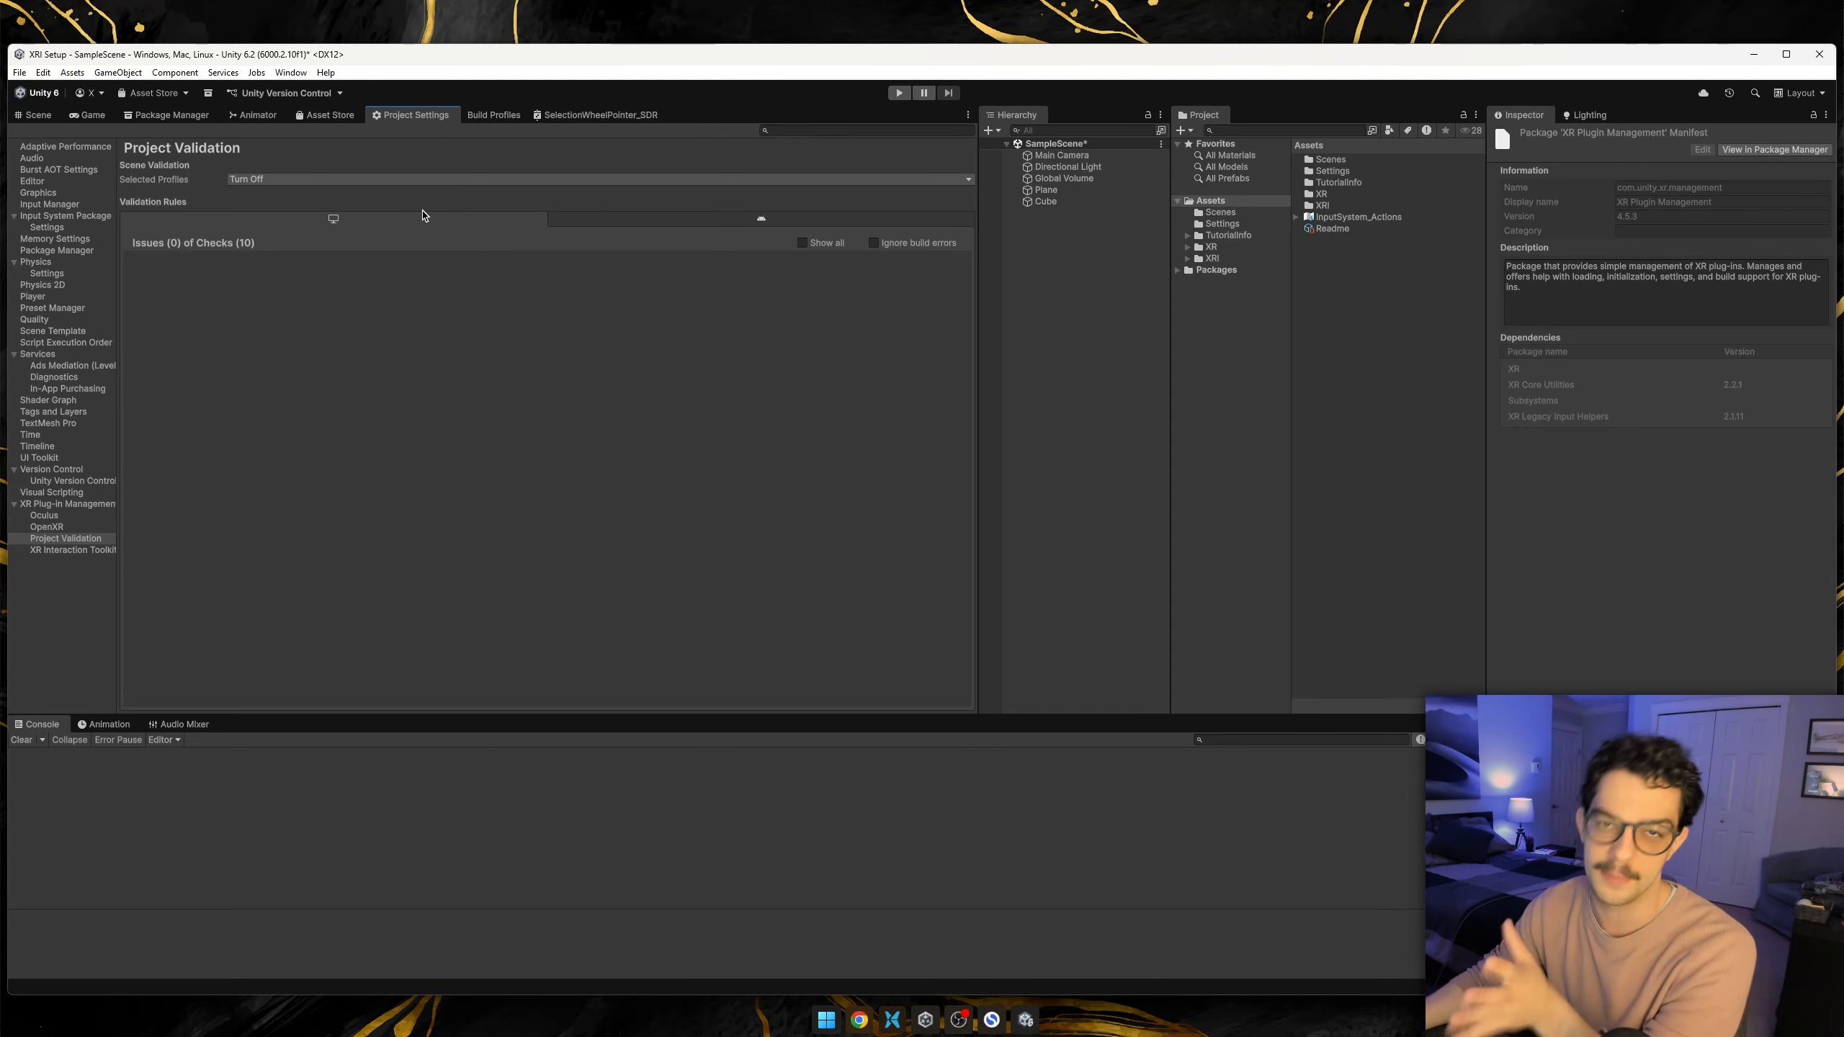
# Create an empty object named XR Origin in the scene and reset its transform.
pyautogui.click(45, 116)
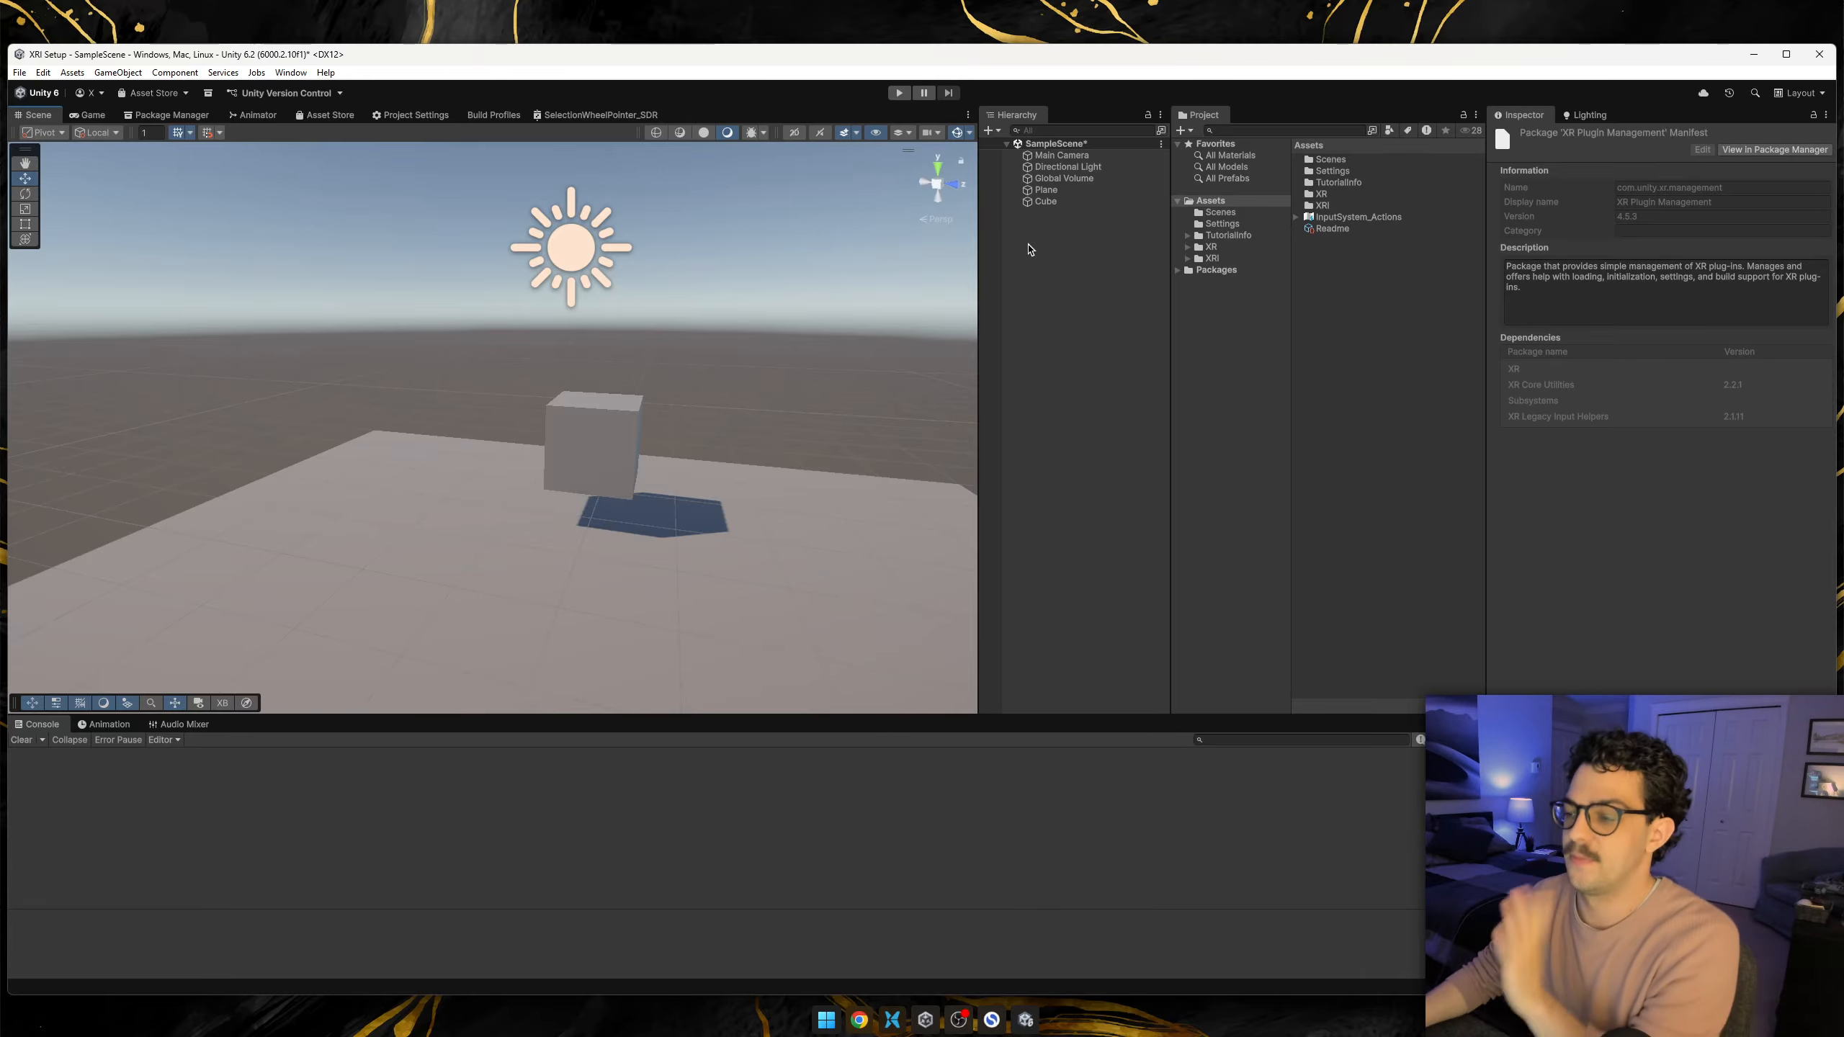
pyautogui.rightClick(1063, 234)
pyautogui.click(1115, 476)
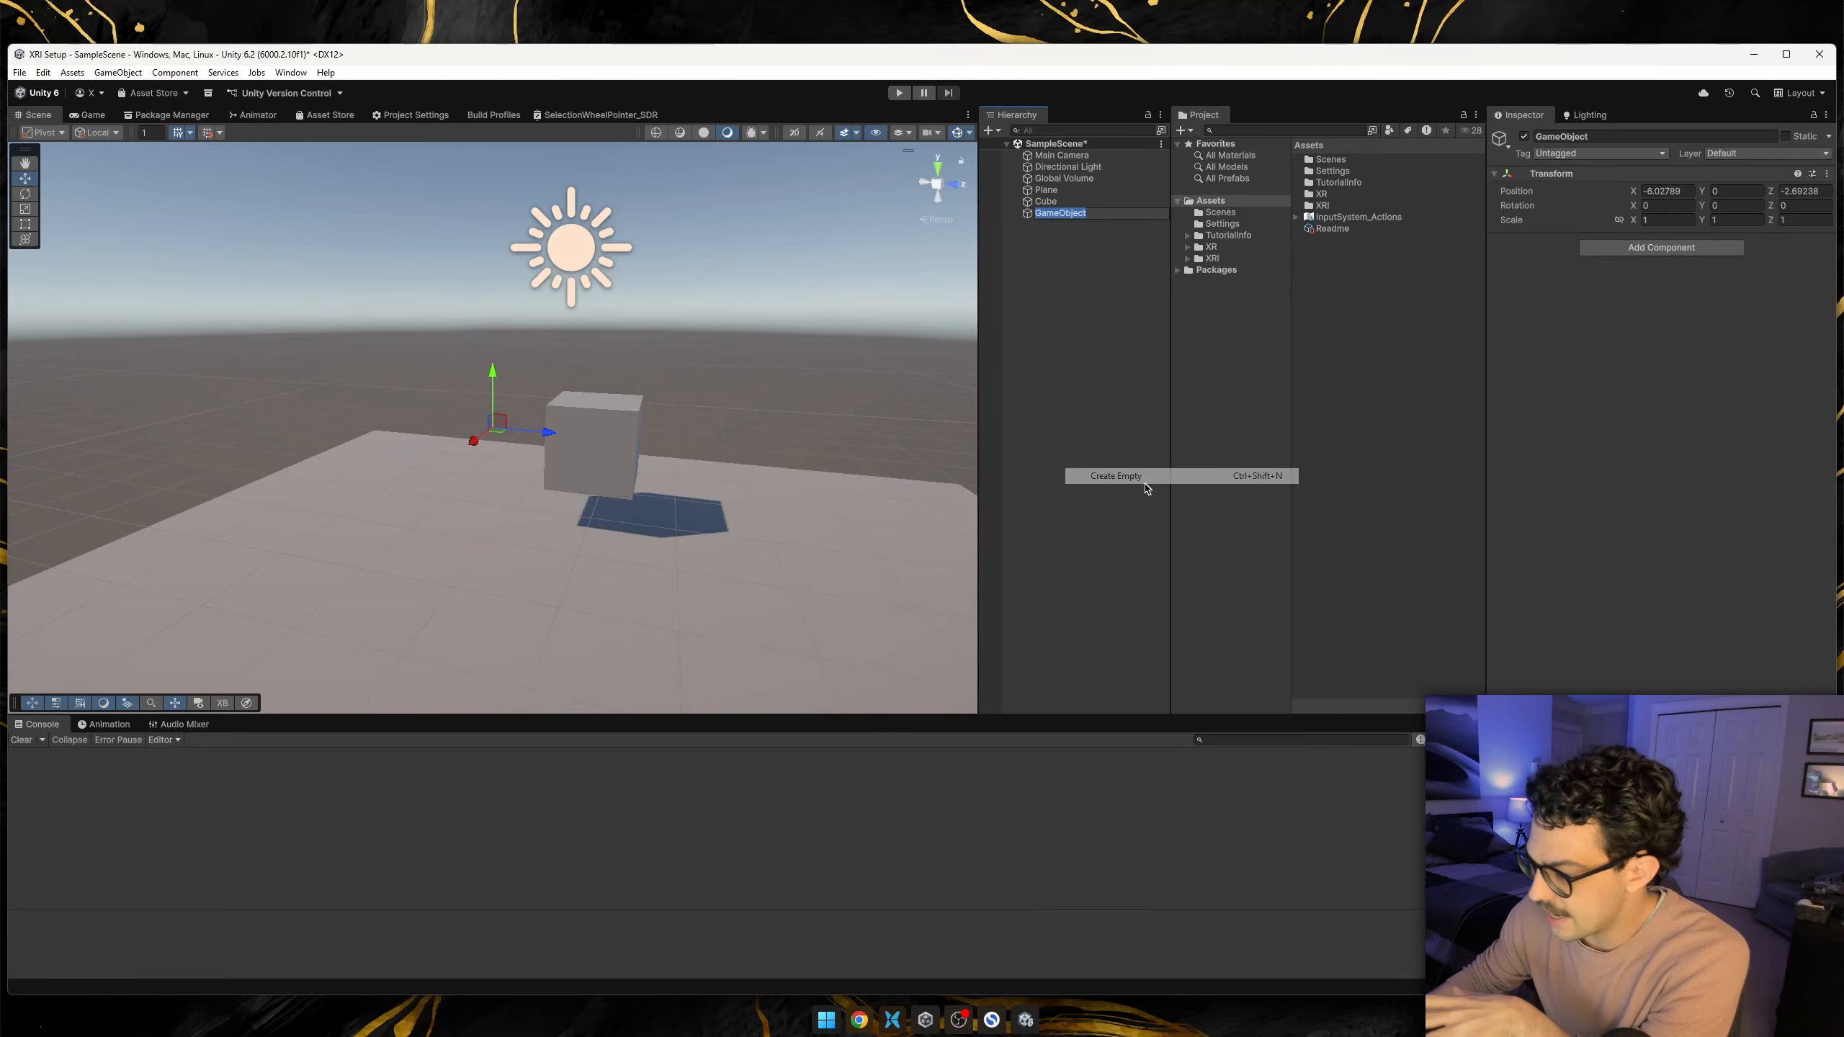
pyautogui.write('X')
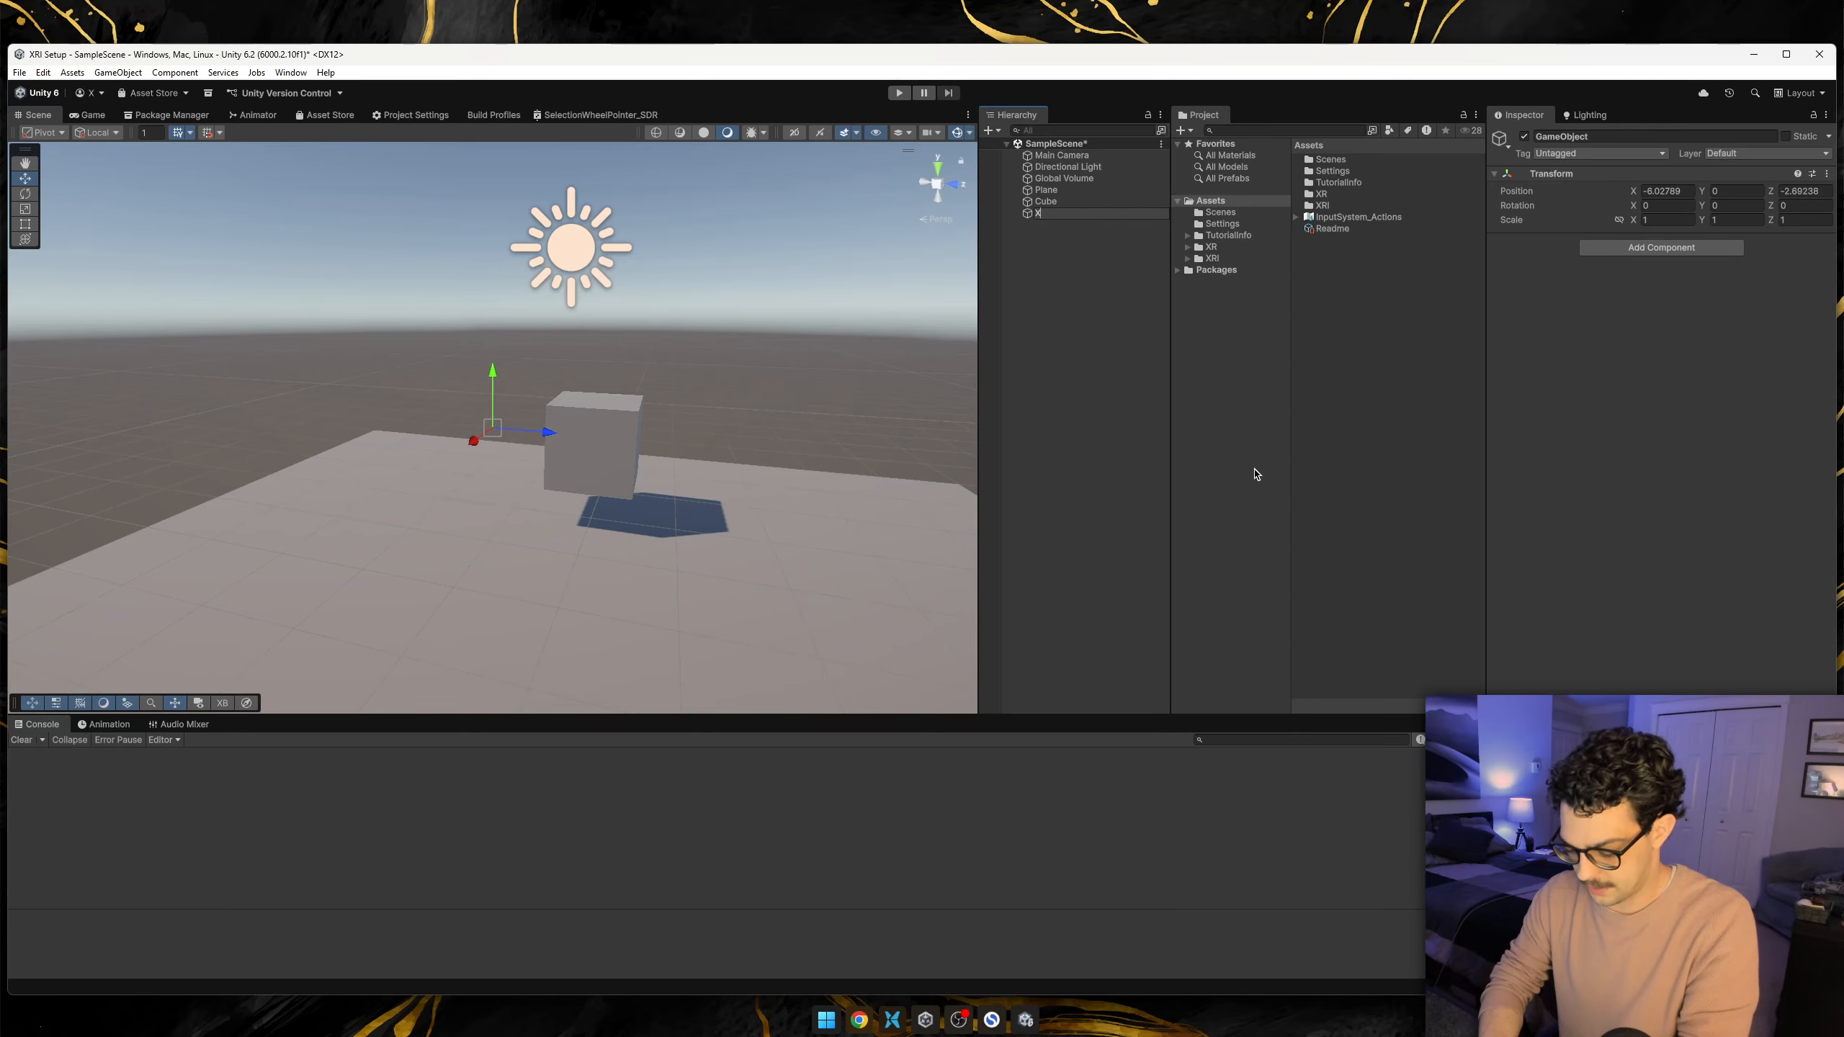
pyautogui.write('R Origin')
pyautogui.press('Return')
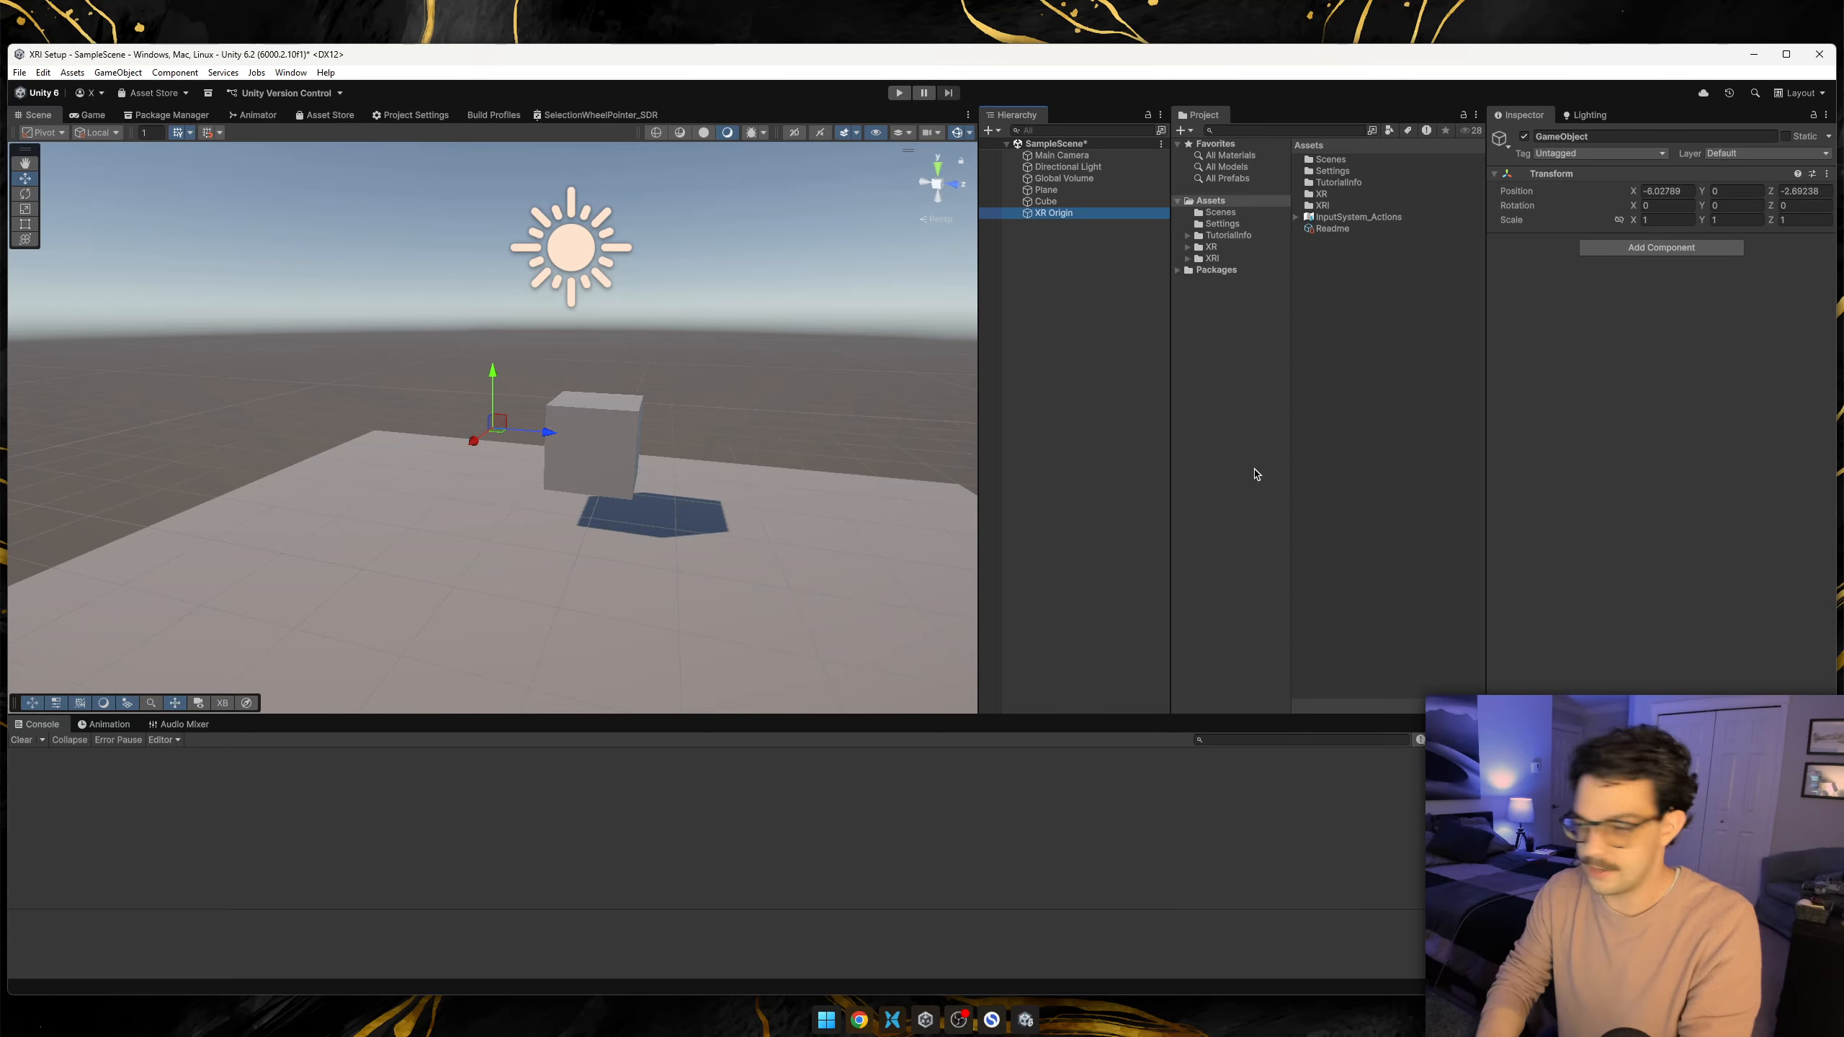
pyautogui.click(1826, 173)
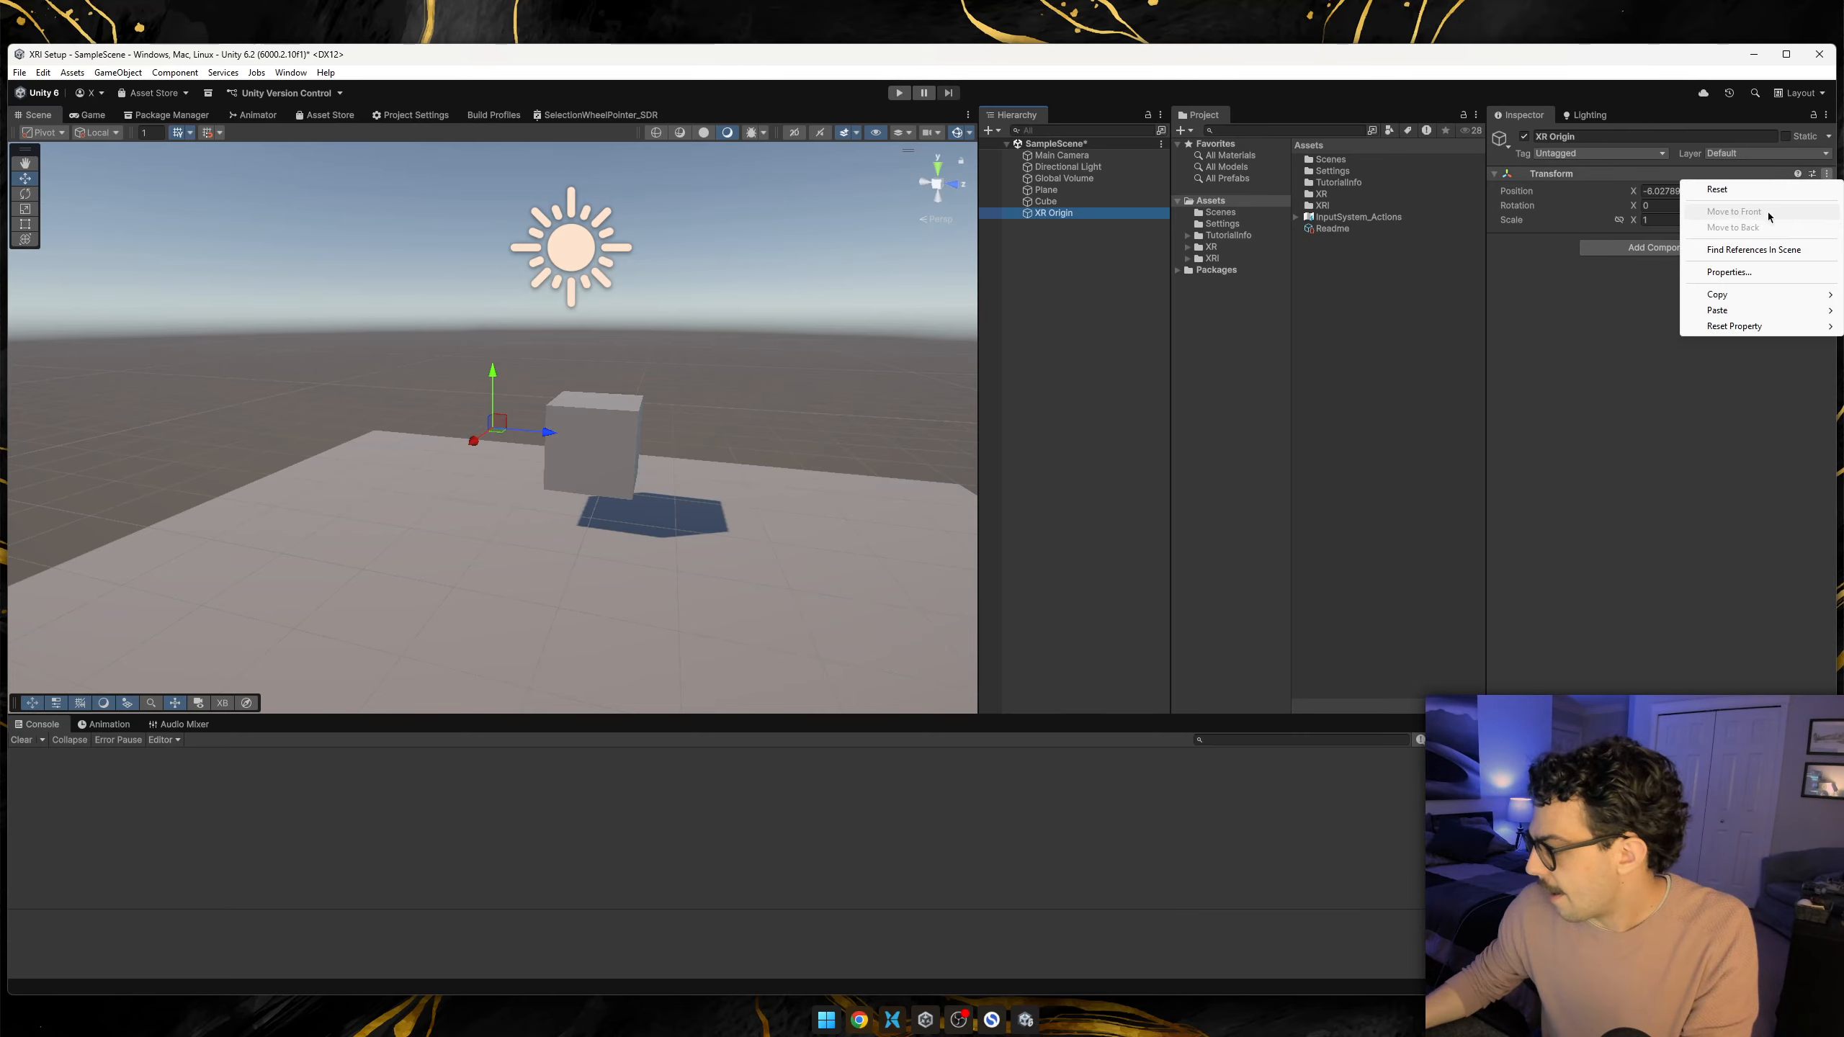
pyautogui.click(1702, 187)
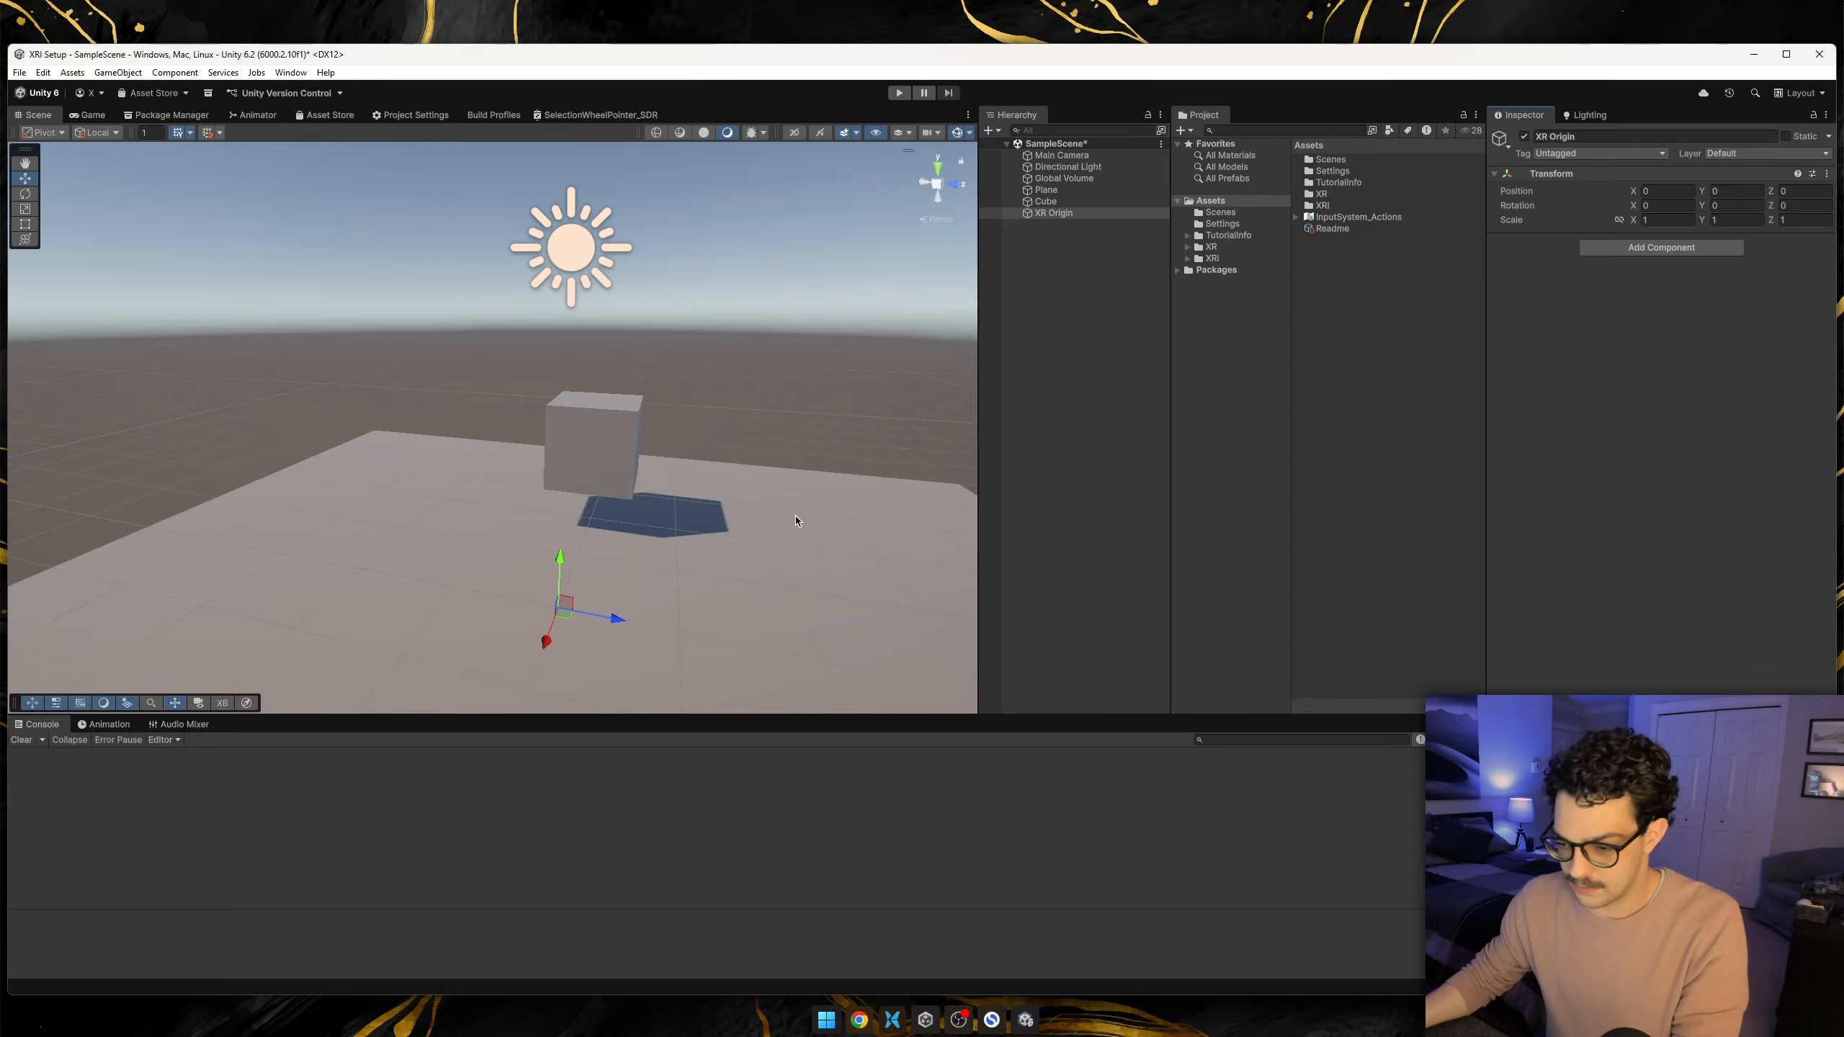
# Add the XR Origin component to the XR Origin object and assign Main Camera as its camera.
pyautogui.moveTo(797, 521); pyautogui.dragTo(589, 501, button='right')
pyautogui.press('d')
pyautogui.press('w')
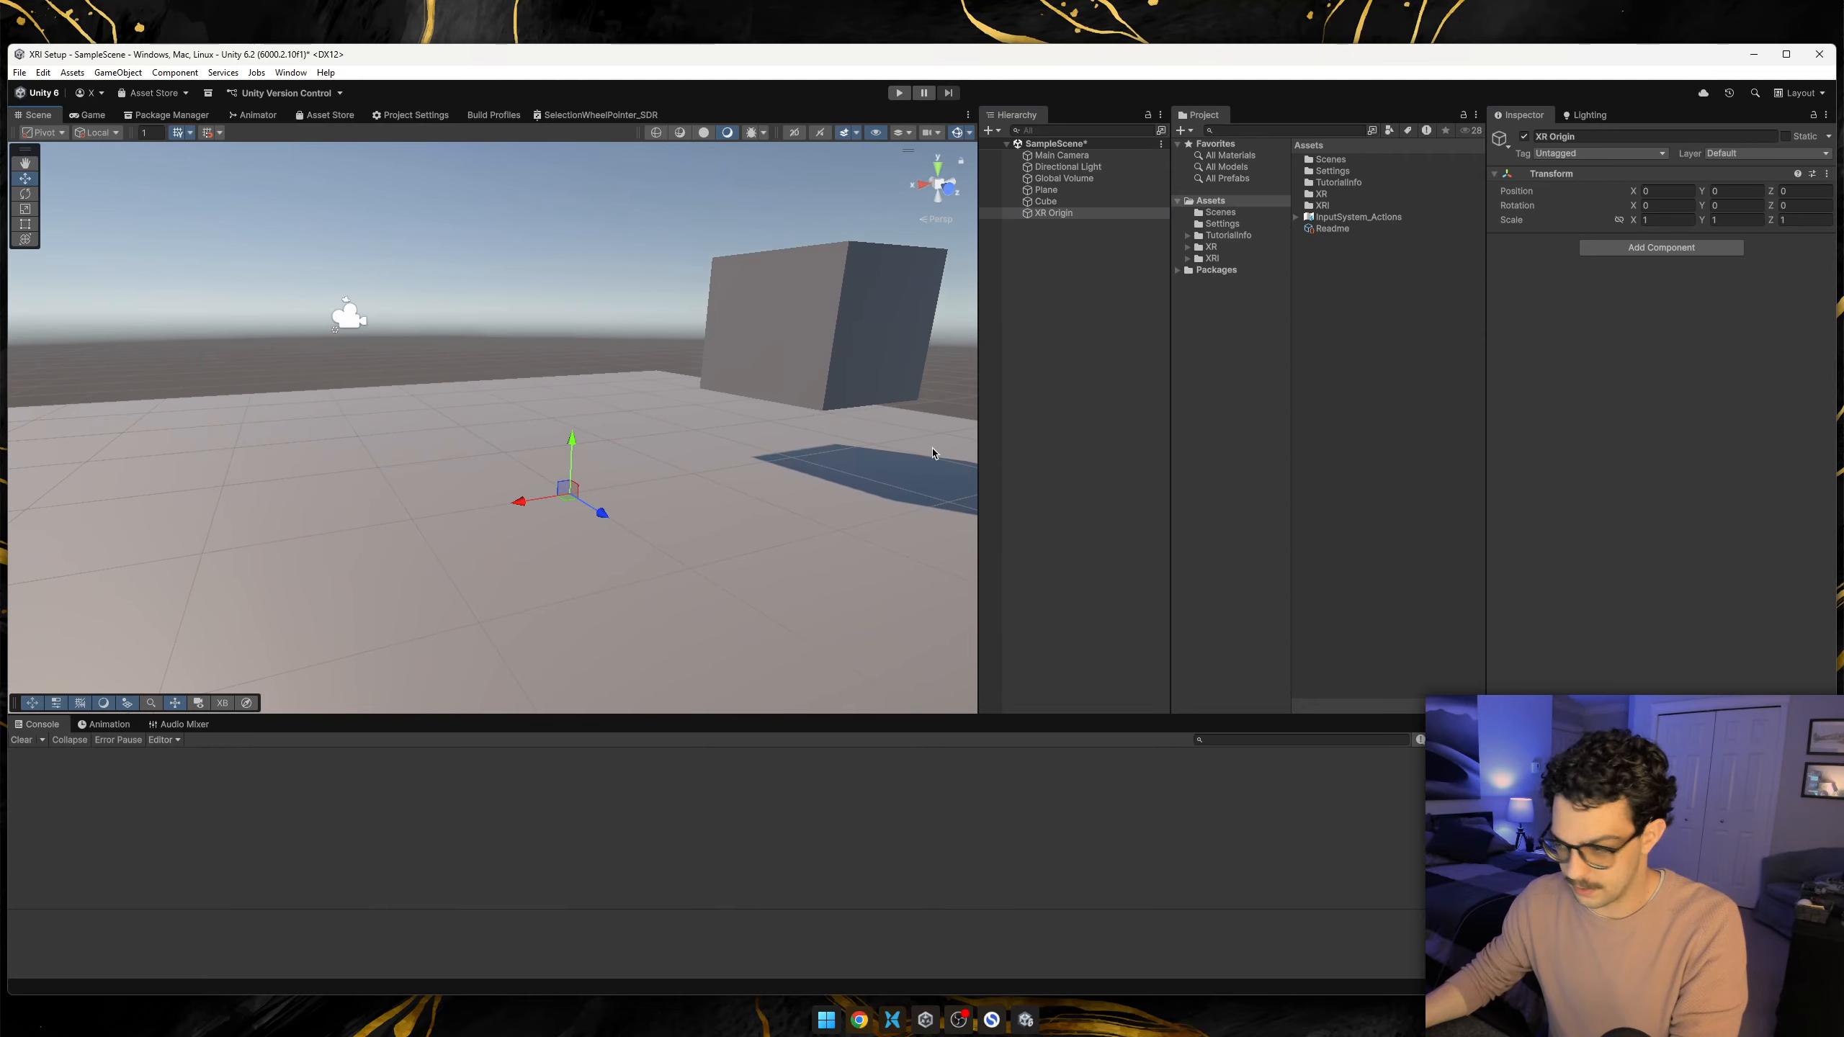
pyautogui.rightClick(1044, 242)
pyautogui.click(1057, 235)
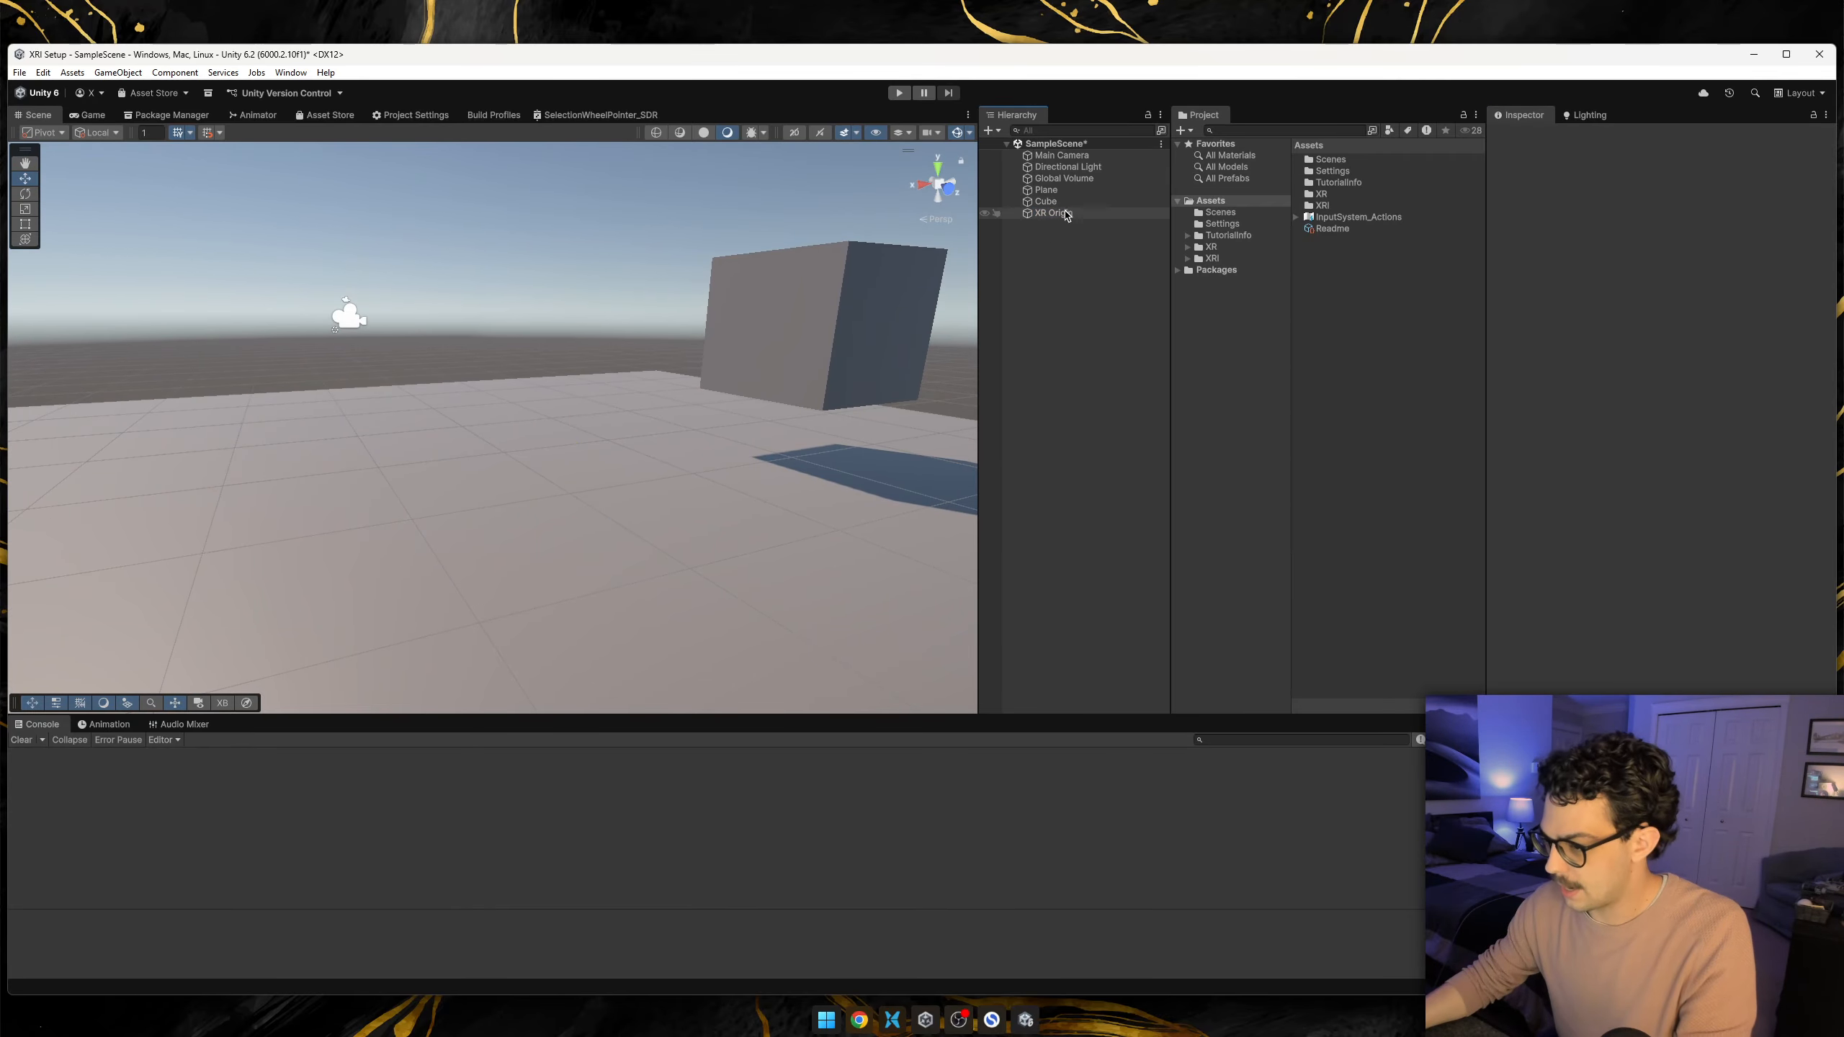
pyautogui.click(1066, 214)
pyautogui.click(1669, 248)
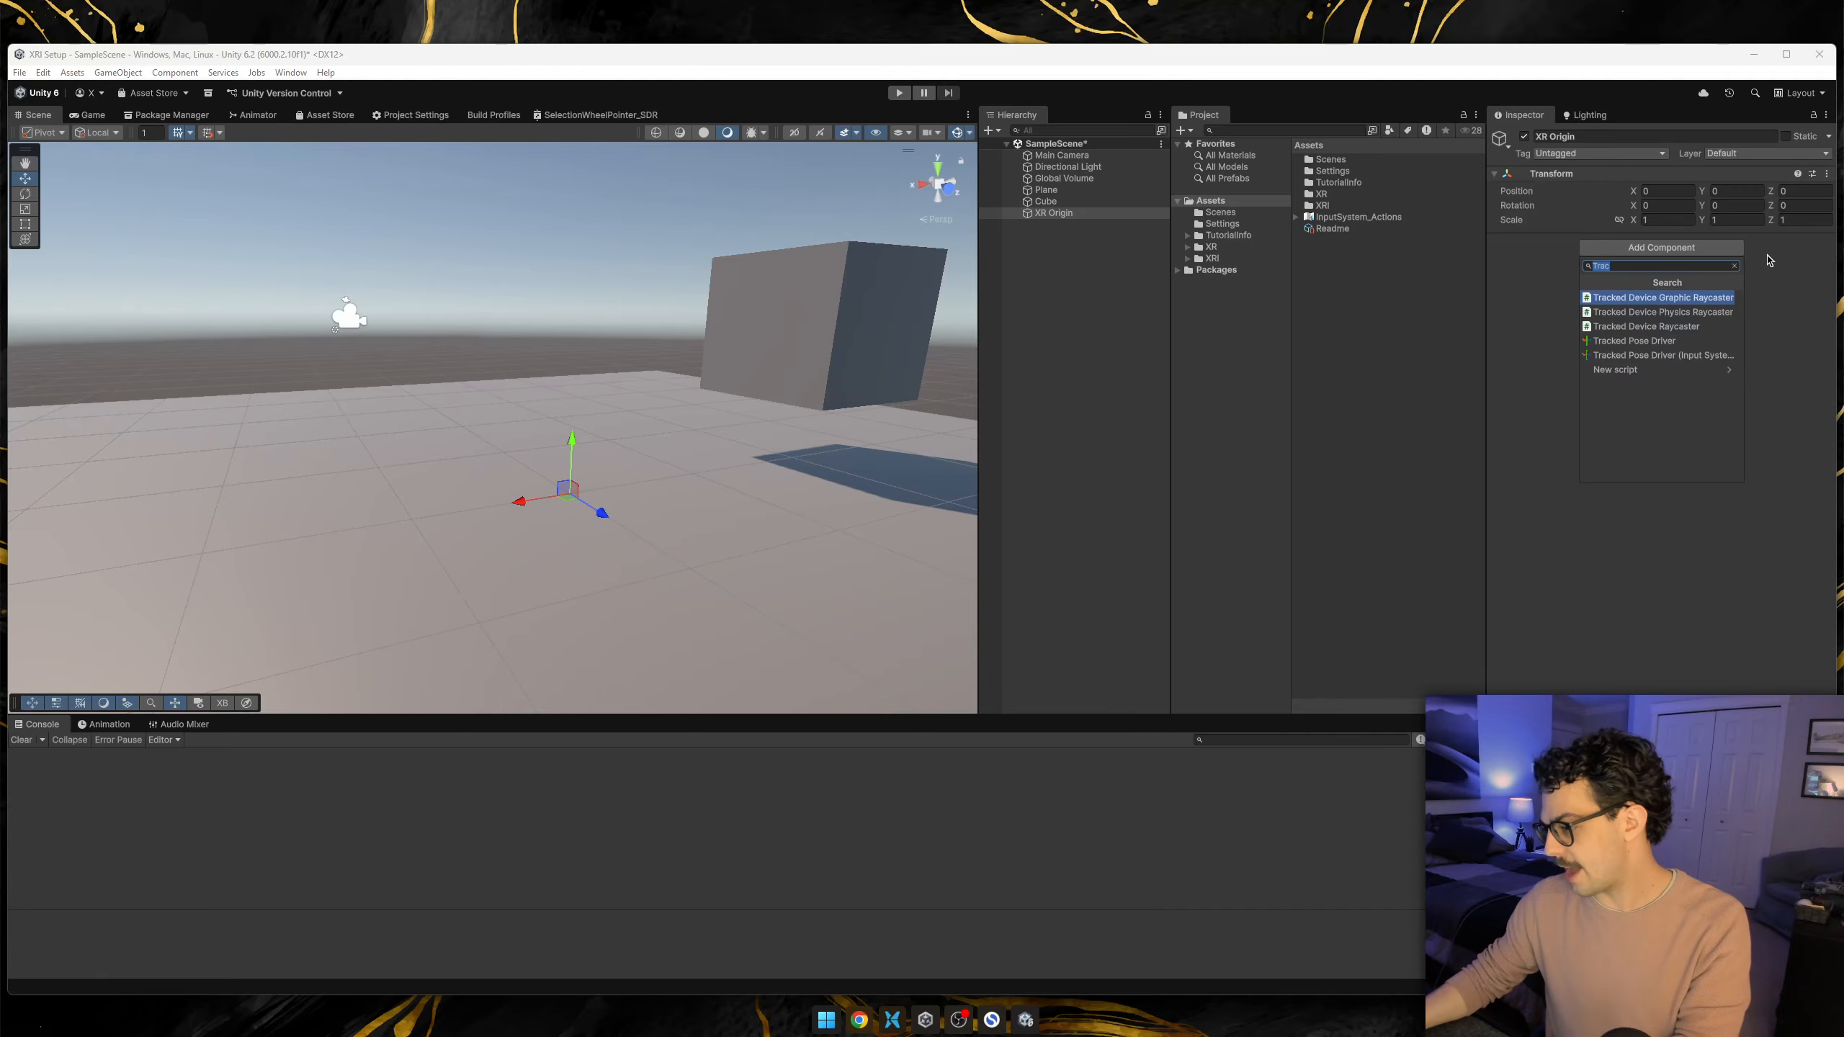
pyautogui.press('BackSpace')
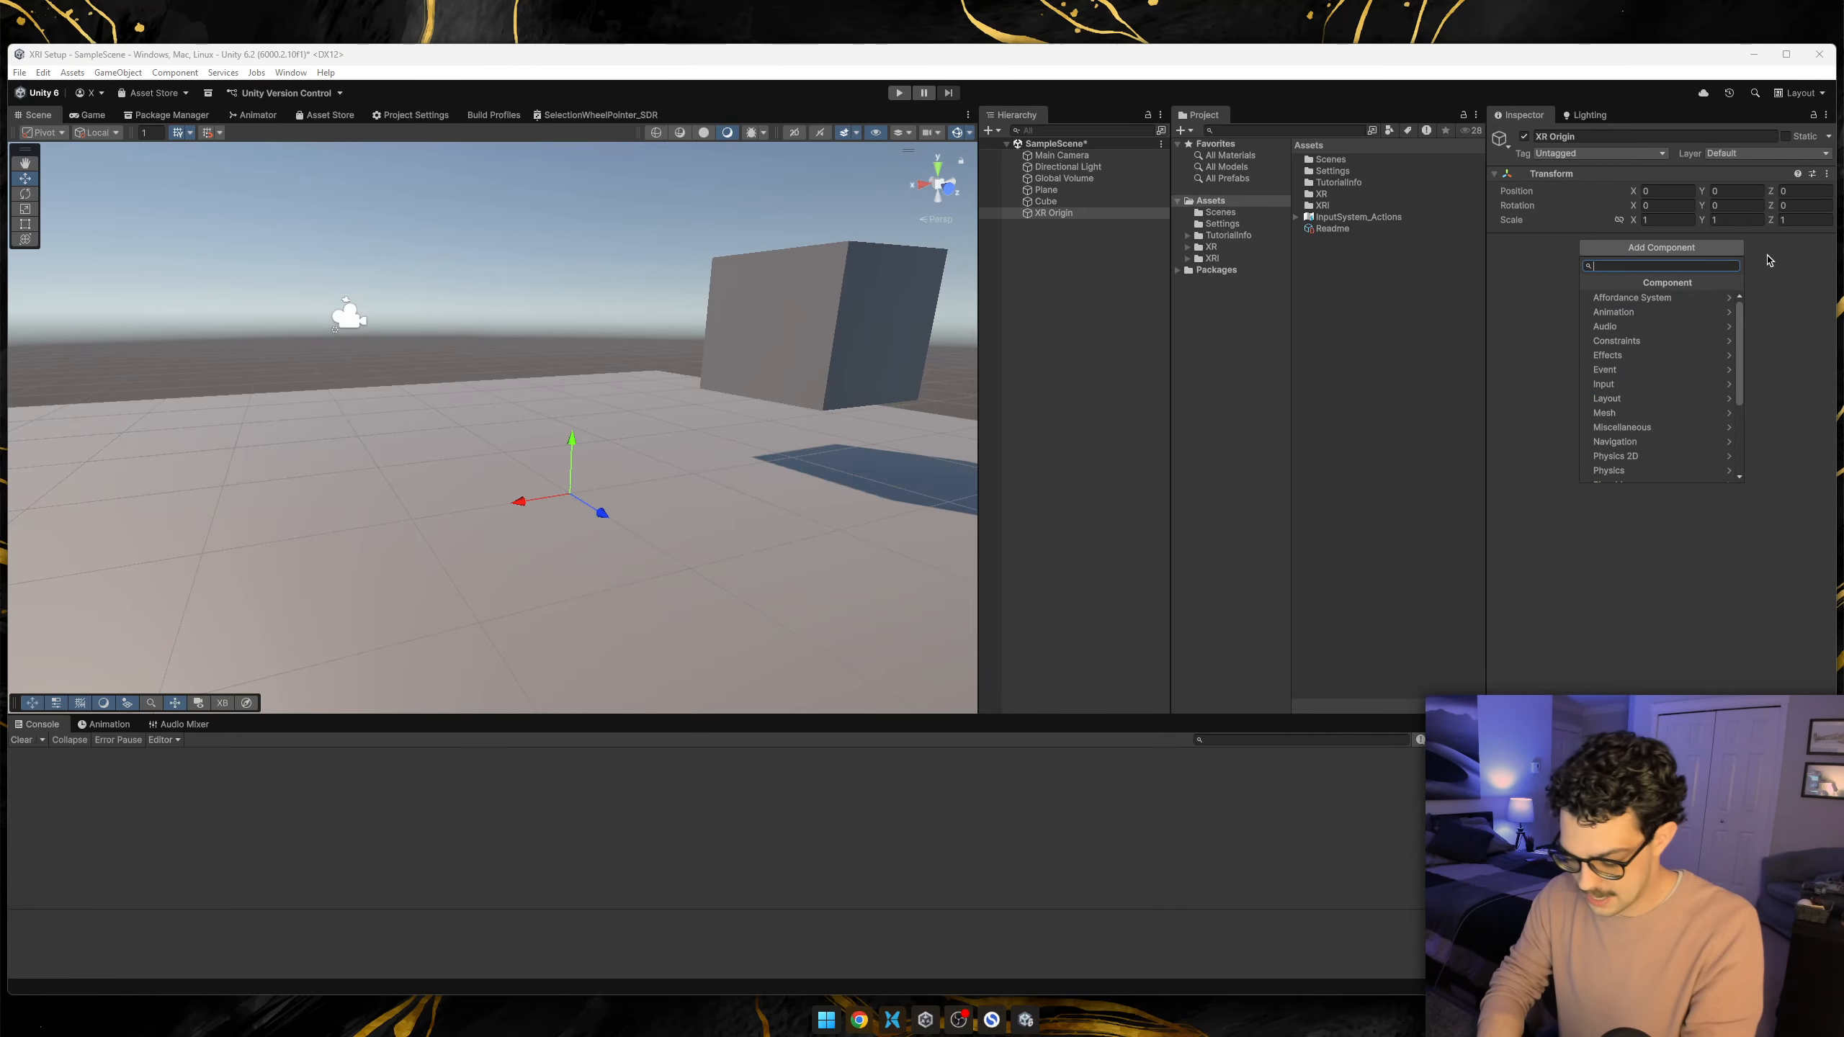
pyautogui.write('XR OR')
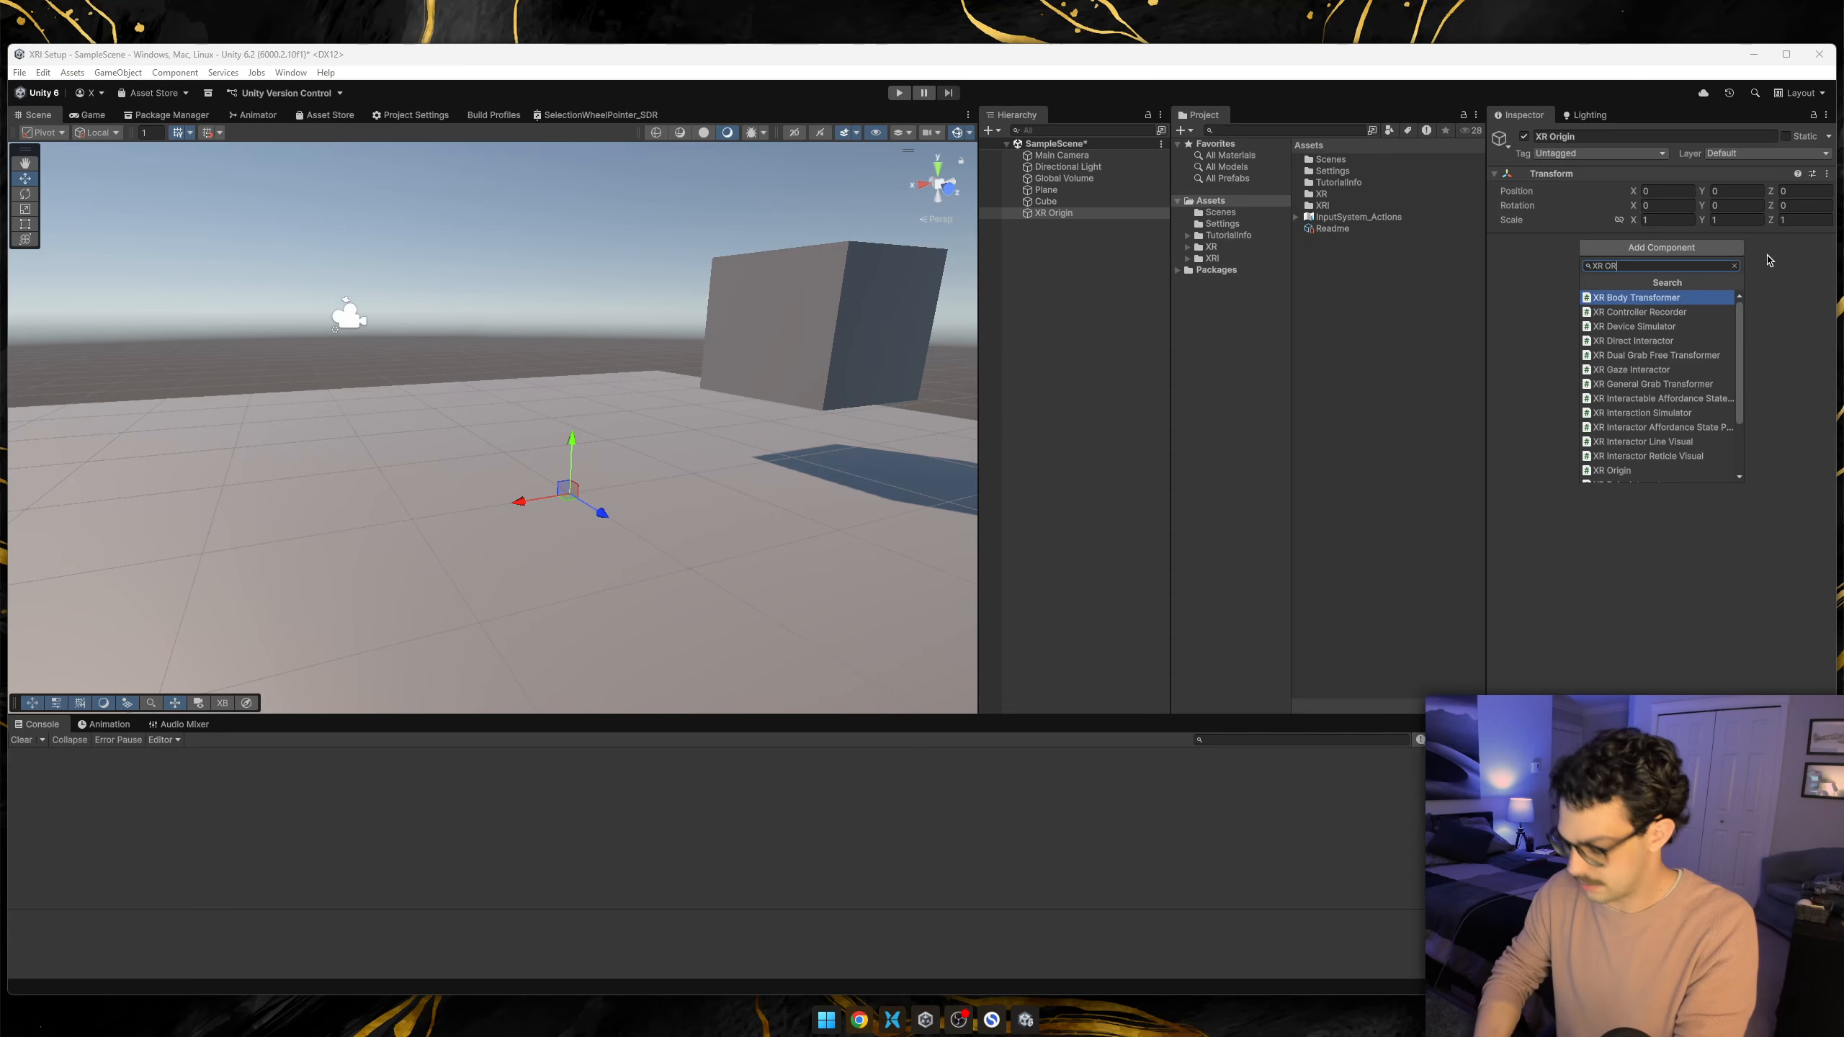
pyautogui.write('I')
pyautogui.press('Return')
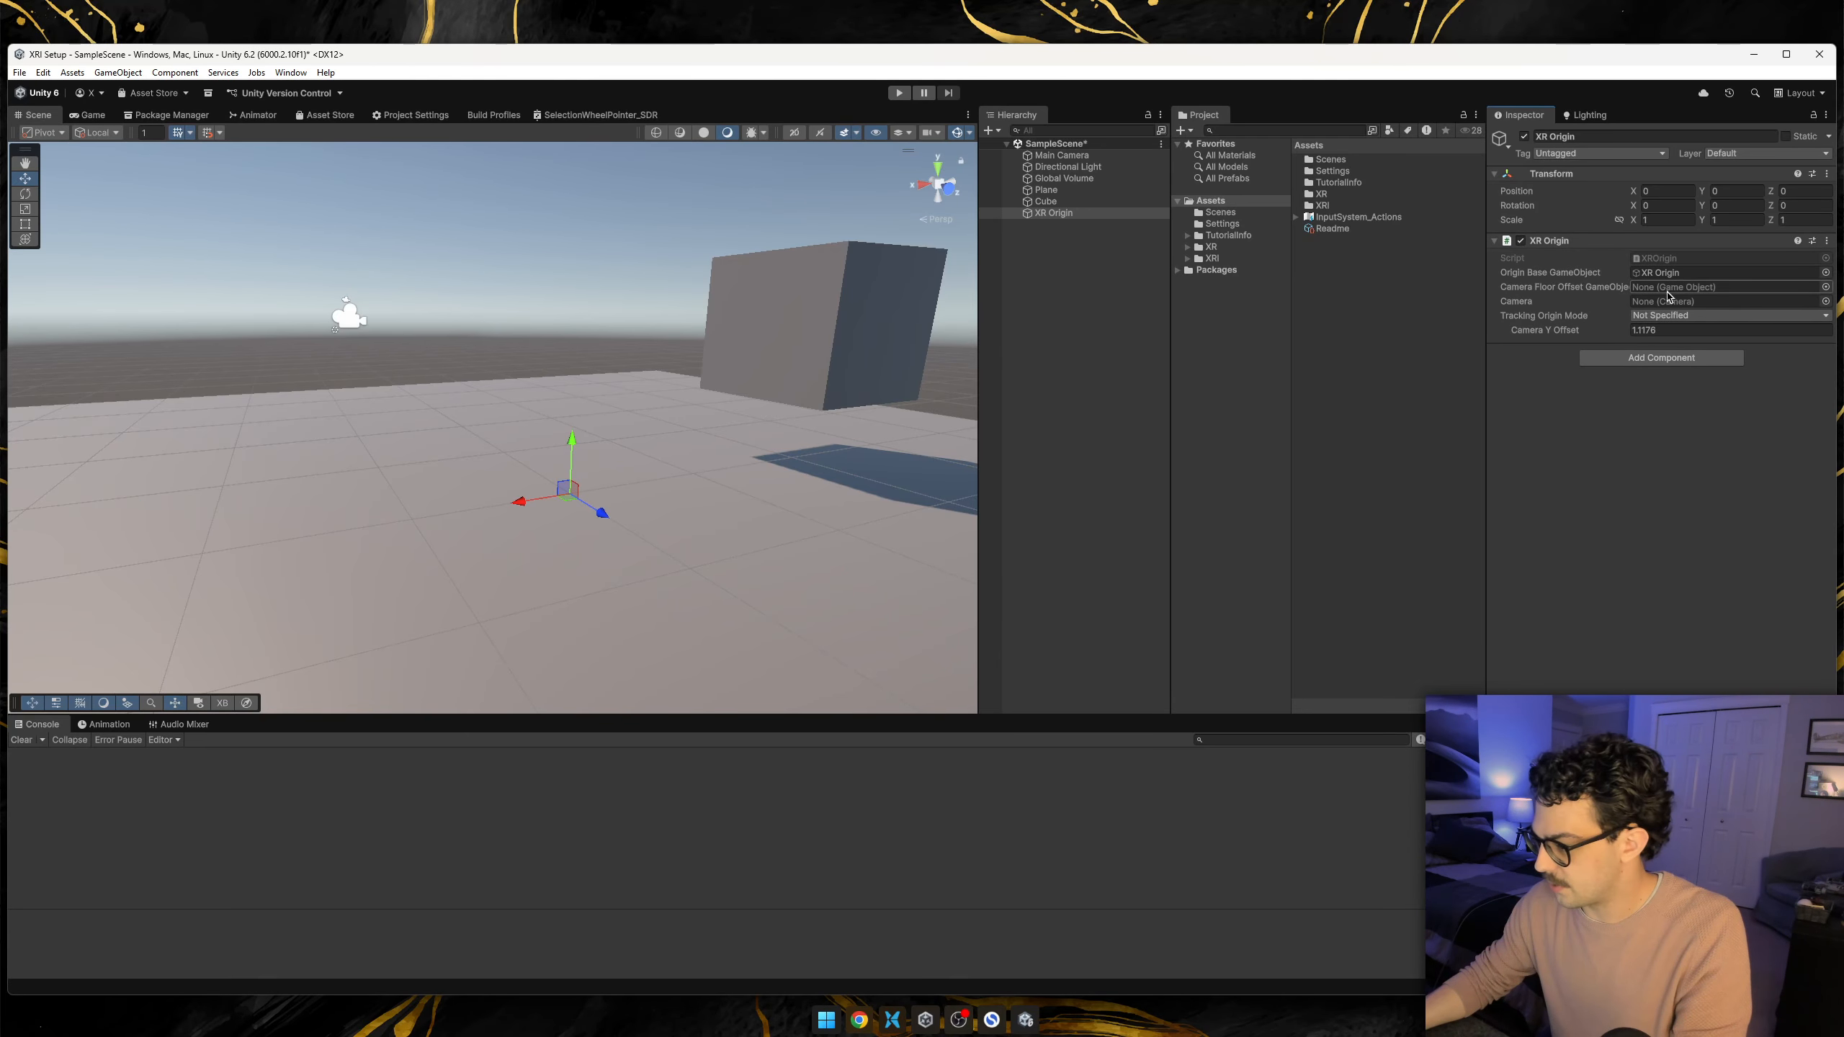
pyautogui.moveTo(1059, 158); pyautogui.dragTo(1658, 301)
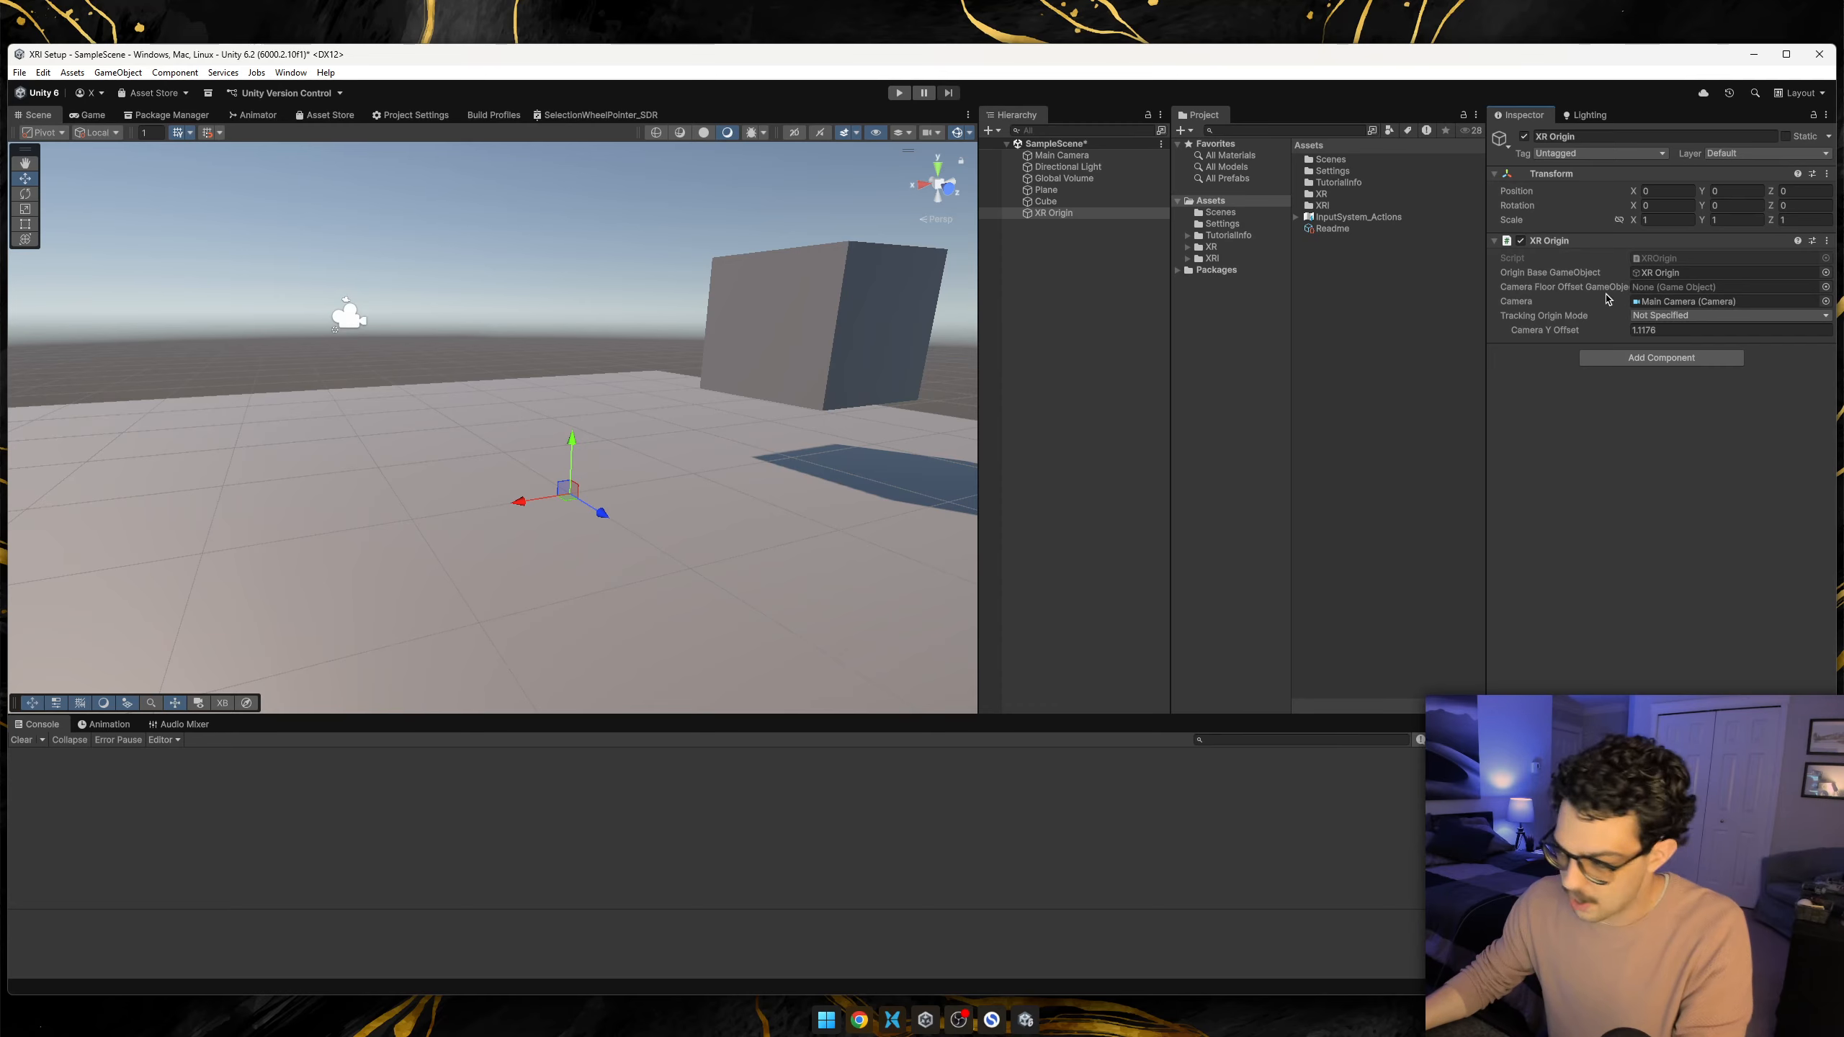
pyautogui.click(1664, 331)
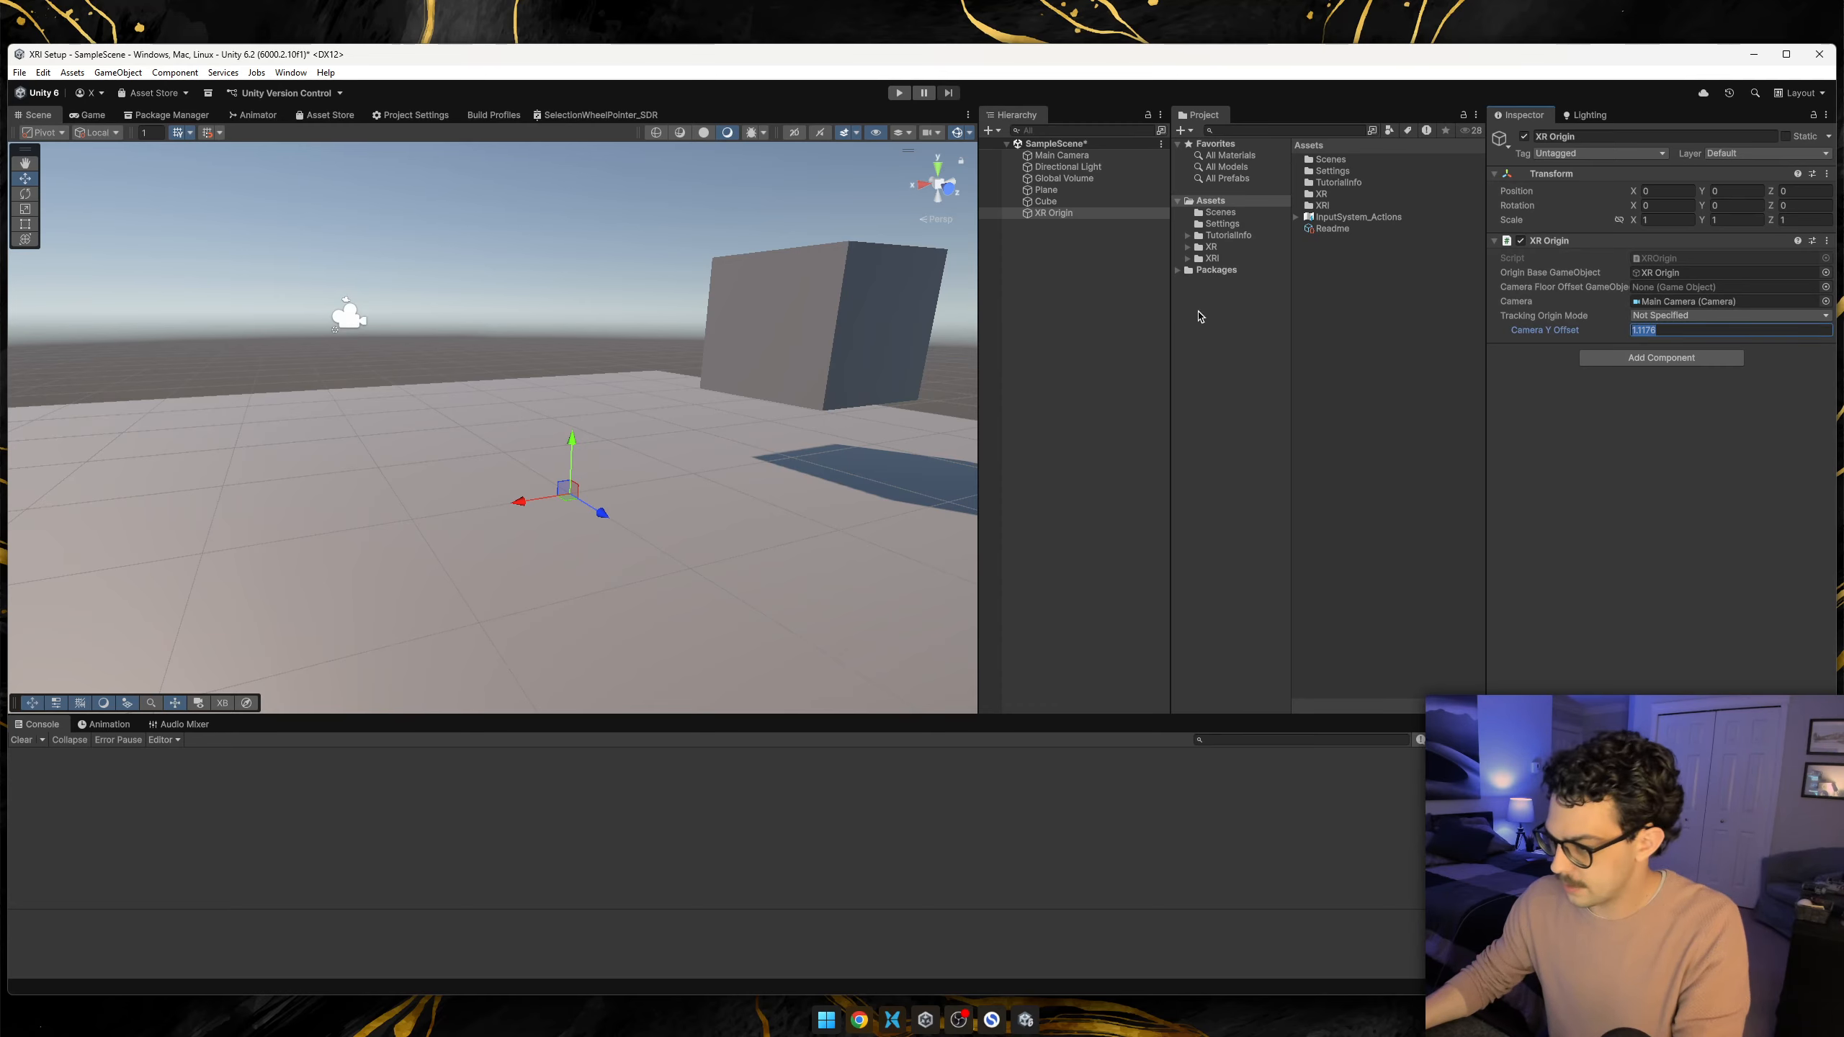
# Create an empty child named Camera Offset under XR Origin and assign it as the Camera Floor Offset GameObject.
pyautogui.click(1050, 214)
pyautogui.rightClick(1051, 214)
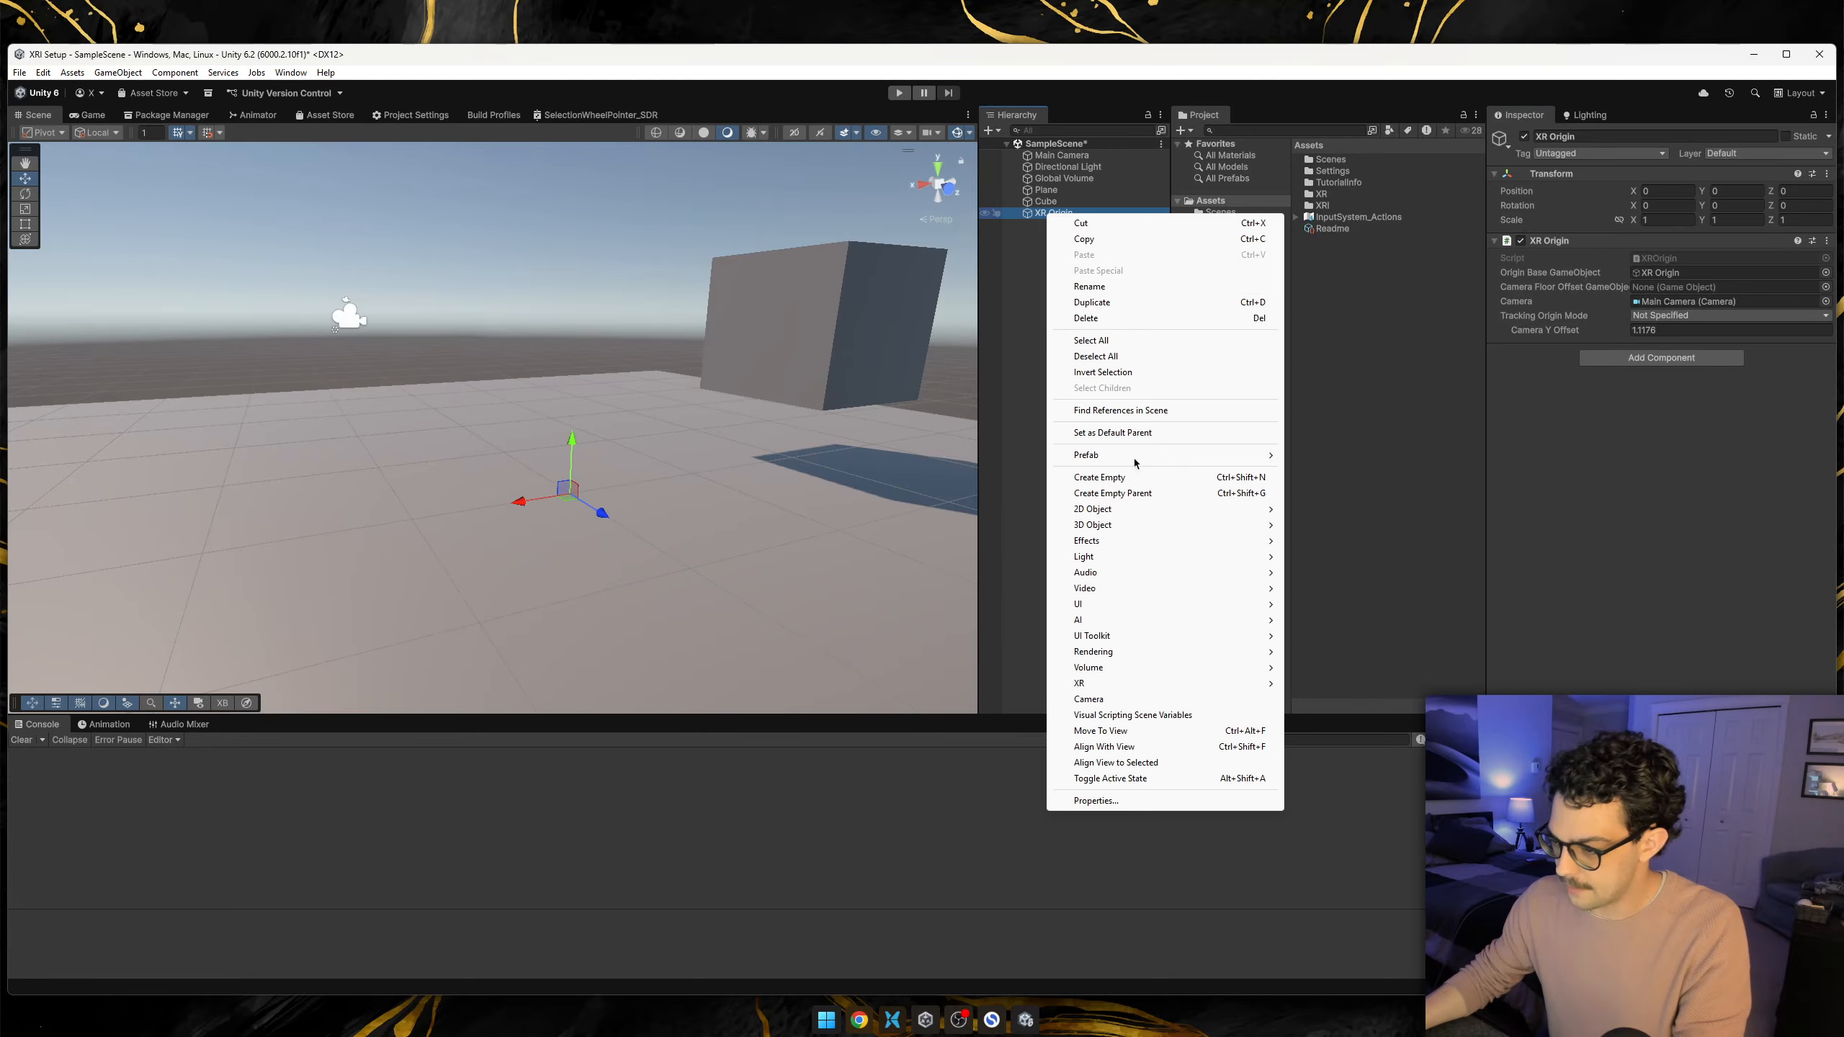
pyautogui.click(1096, 479)
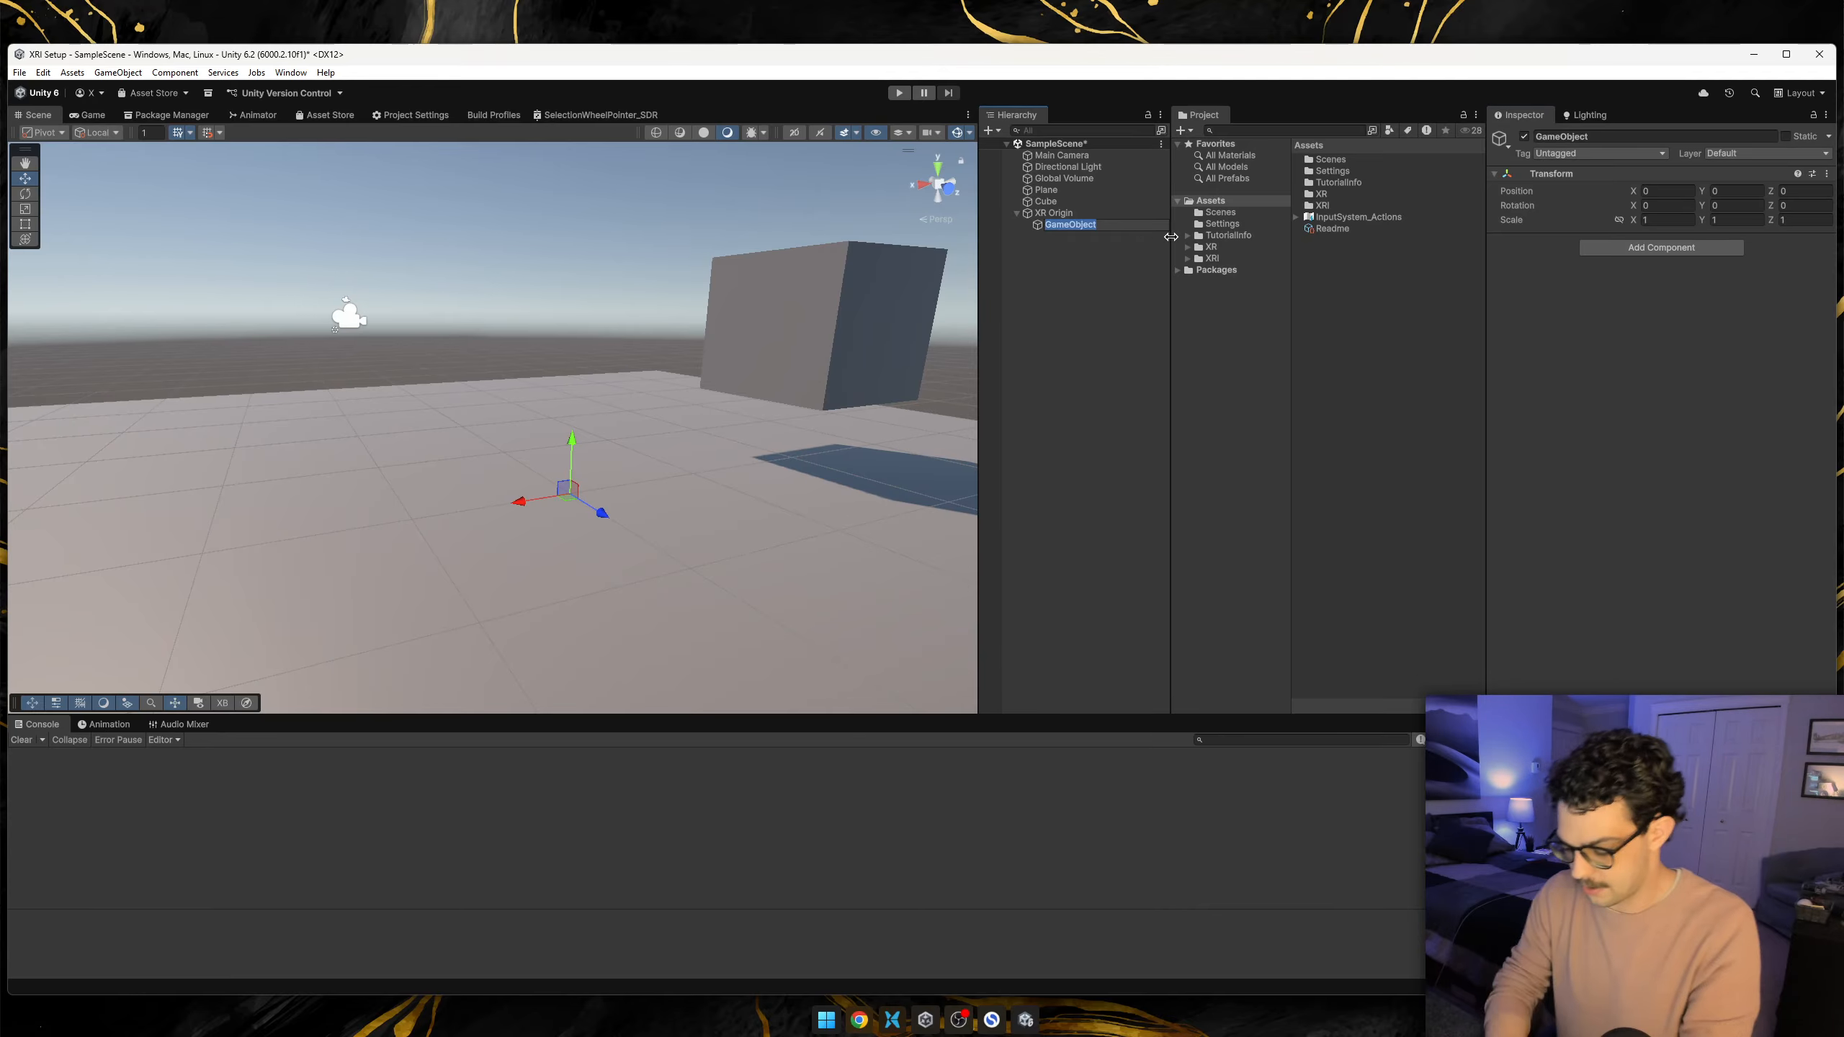
pyautogui.write('Camera Offs')
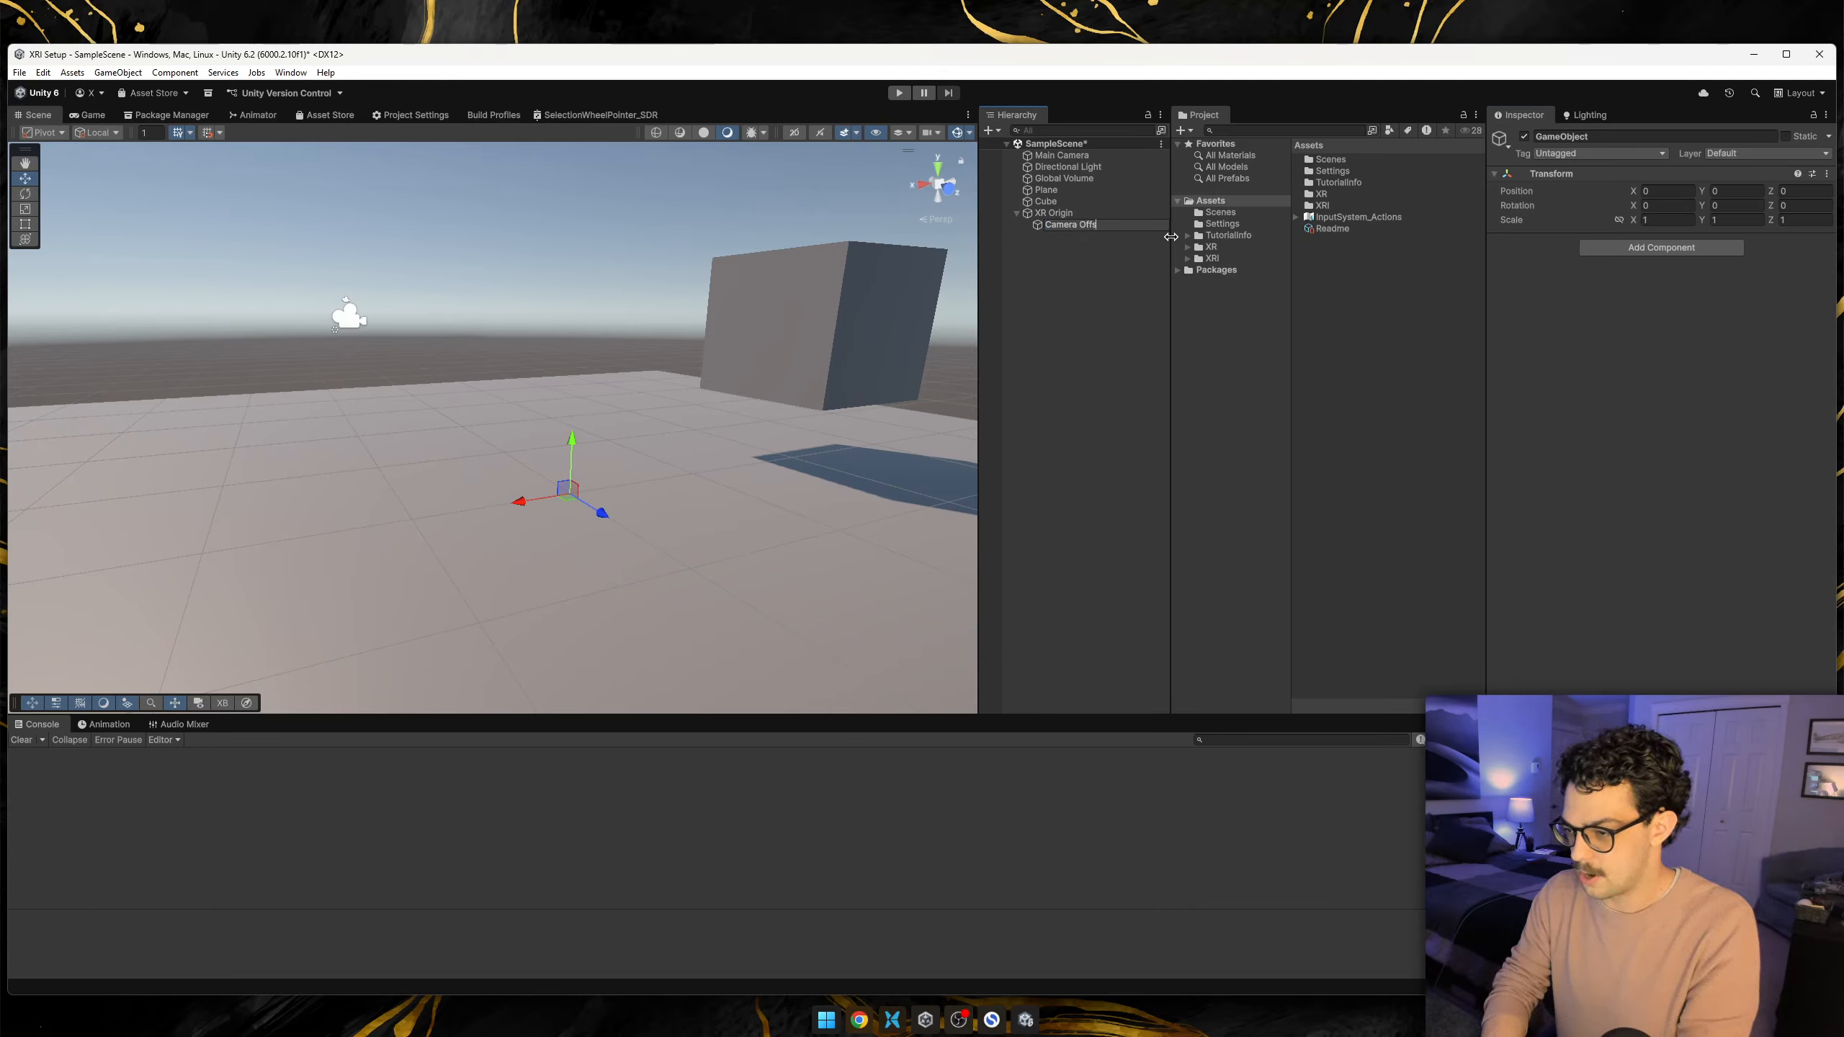
pyautogui.press('Return')
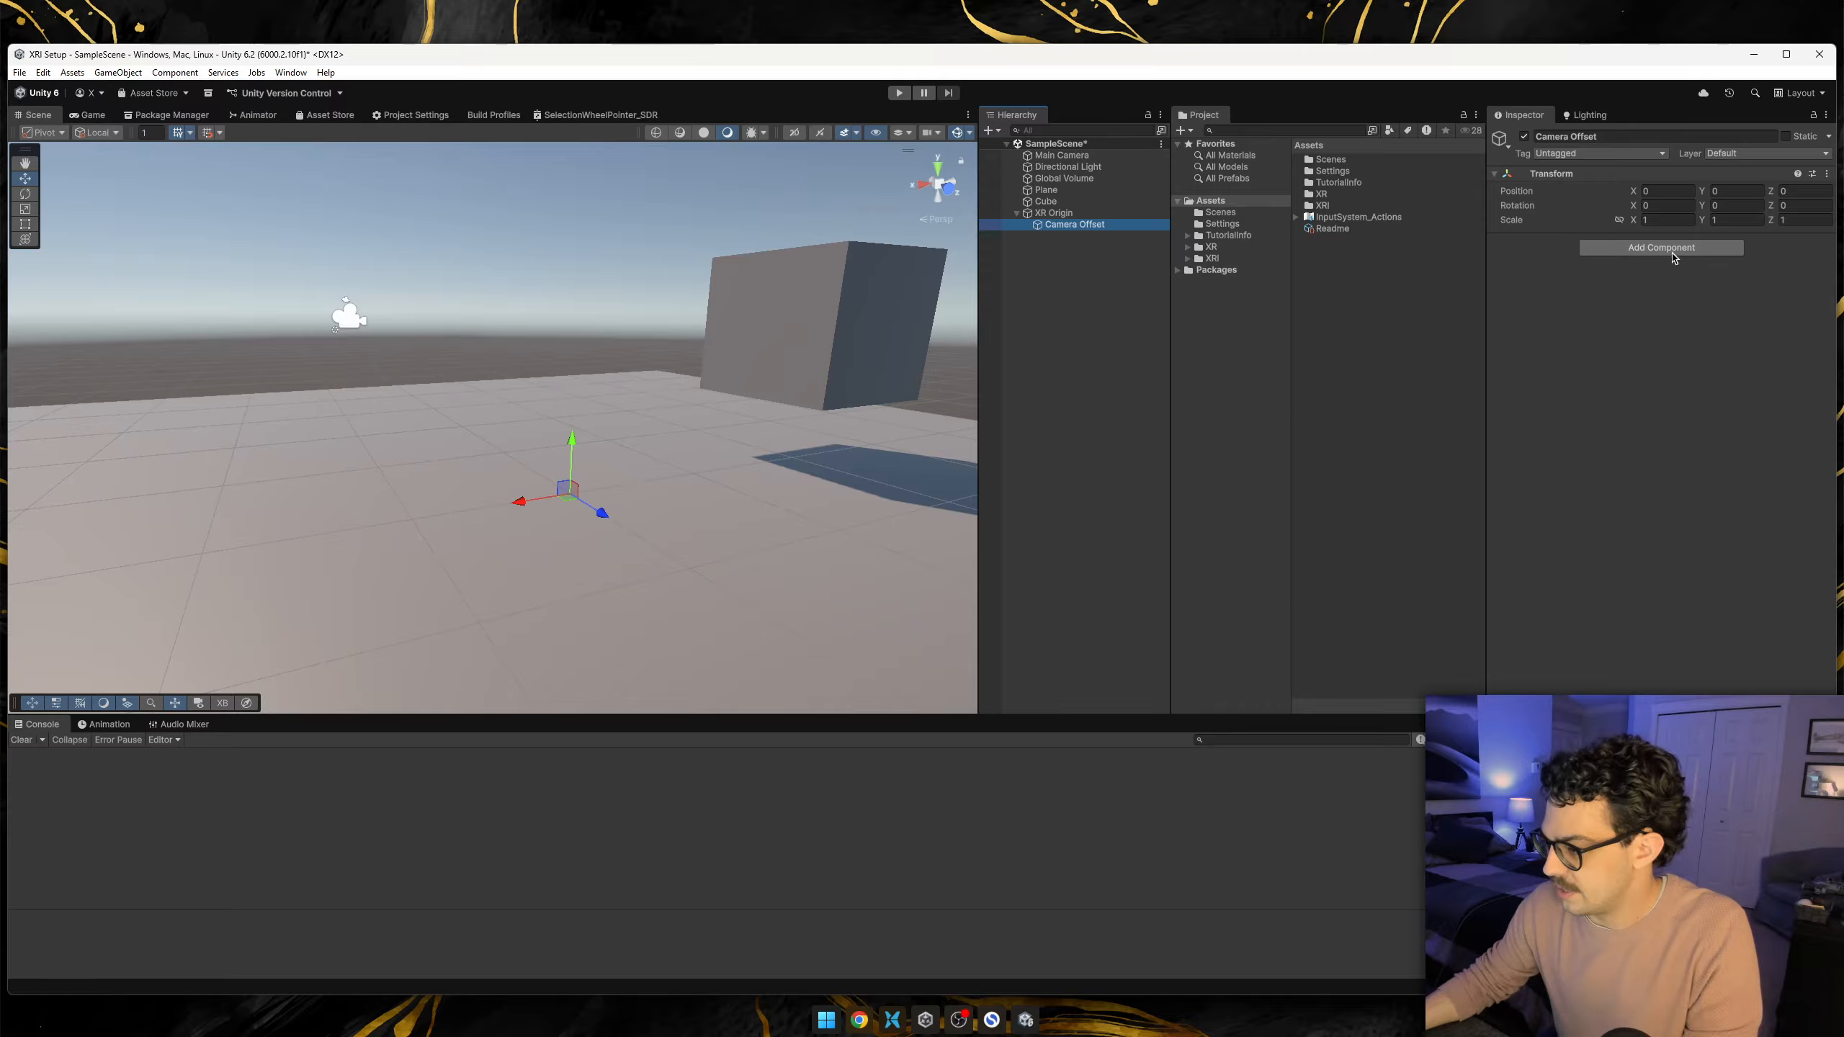
pyautogui.click(1090, 214)
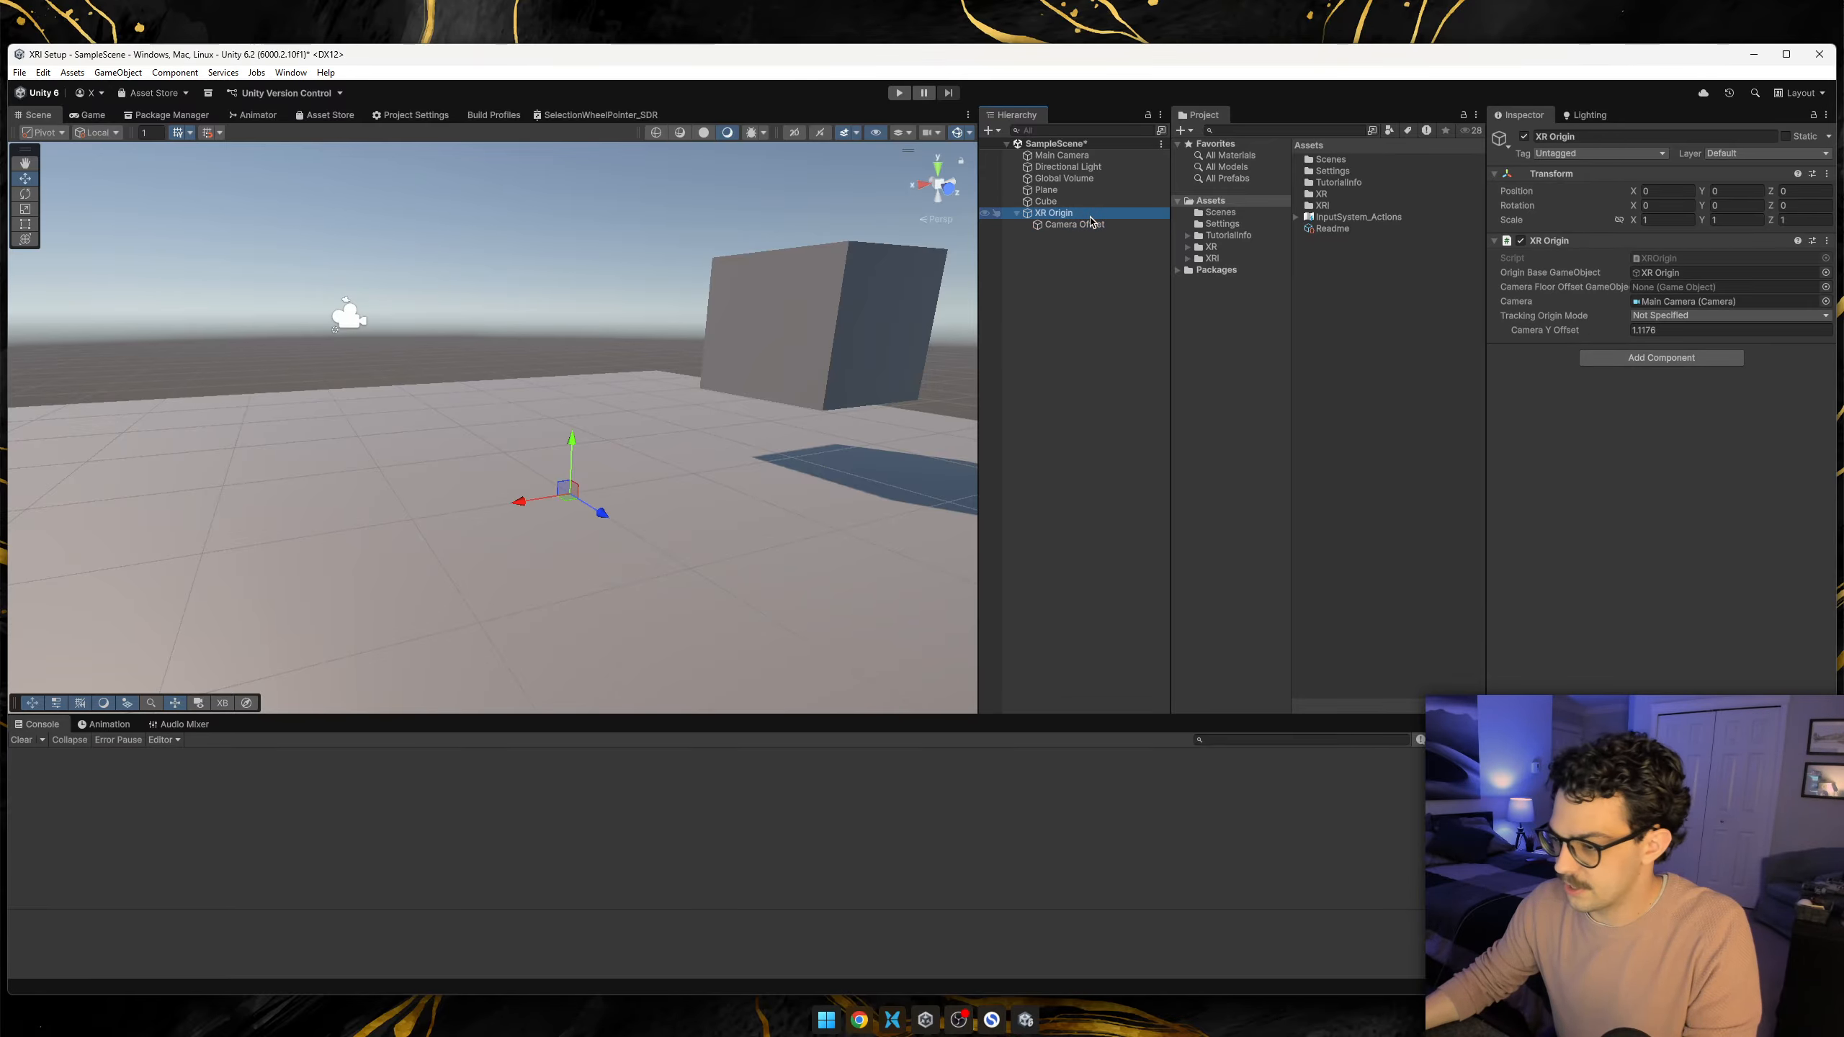
pyautogui.moveTo(1068, 225); pyautogui.dragTo(1691, 287)
# Set the Camera Offset object's Y position to 1.1176.
pyautogui.click(1073, 225)
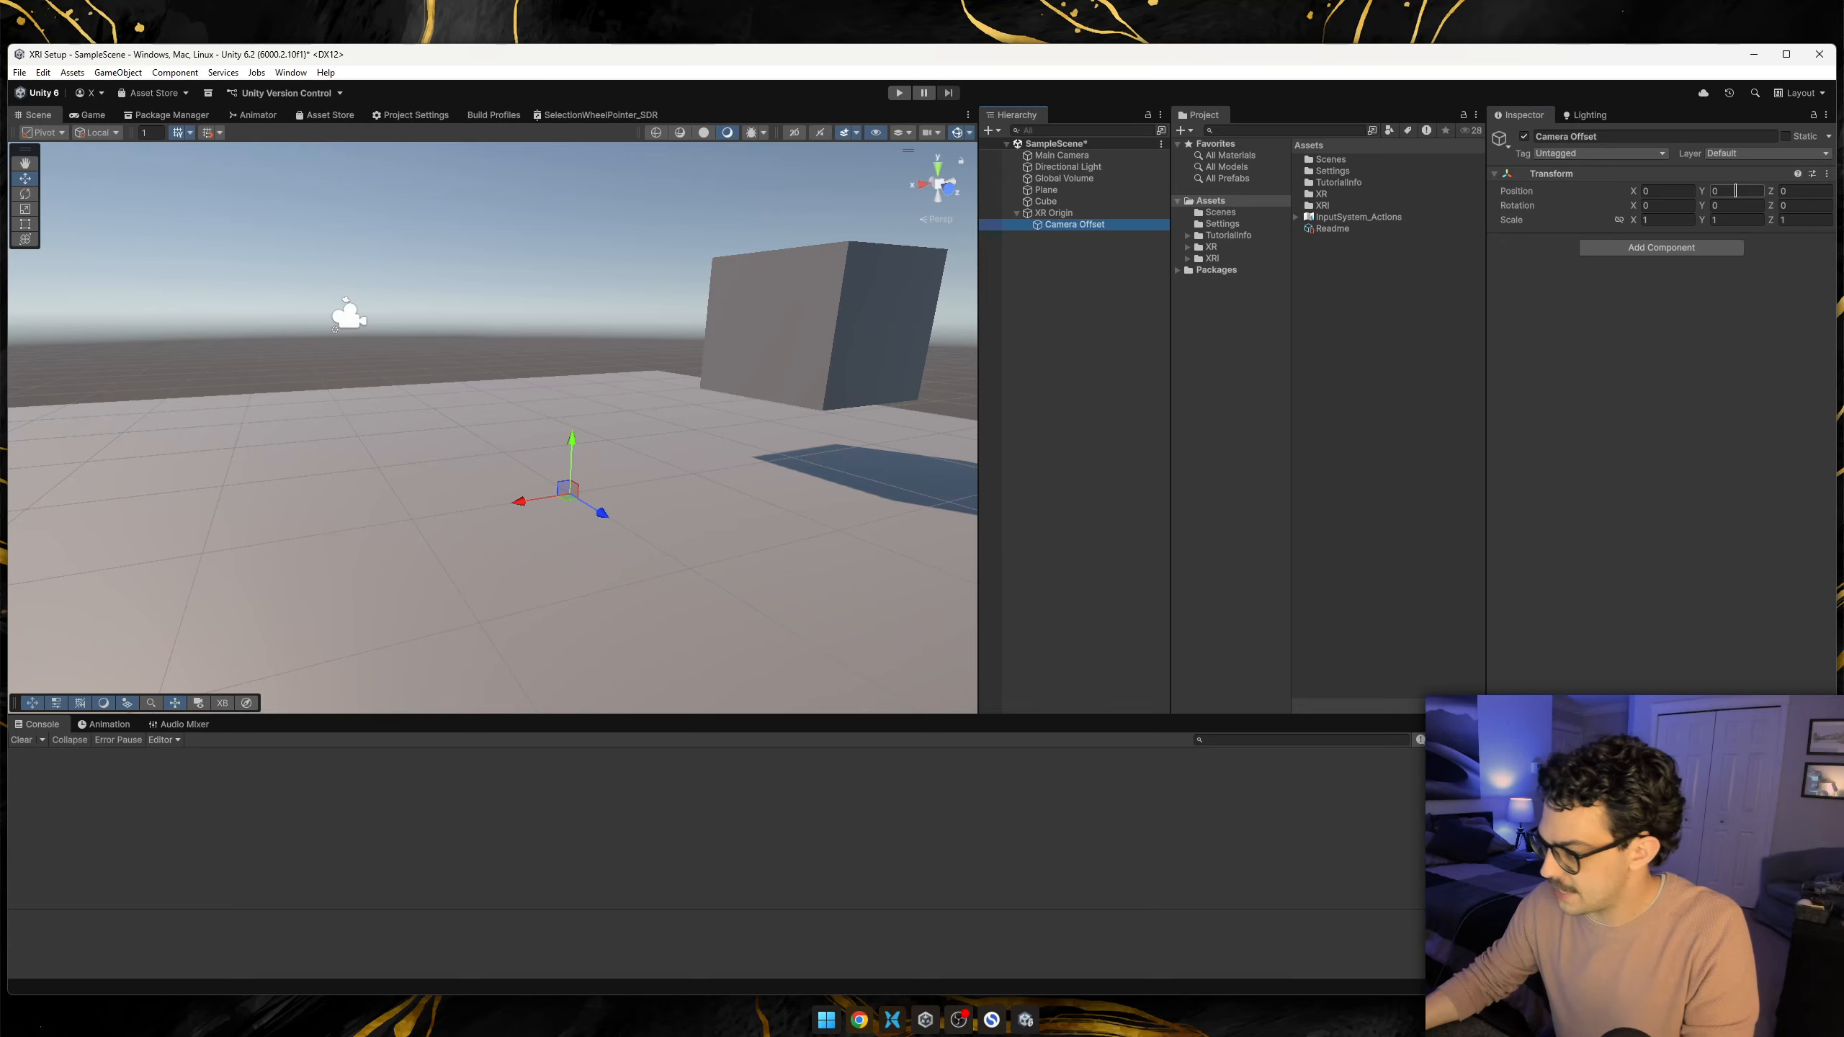
pyautogui.click(1735, 191)
pyautogui.write('1.1176')
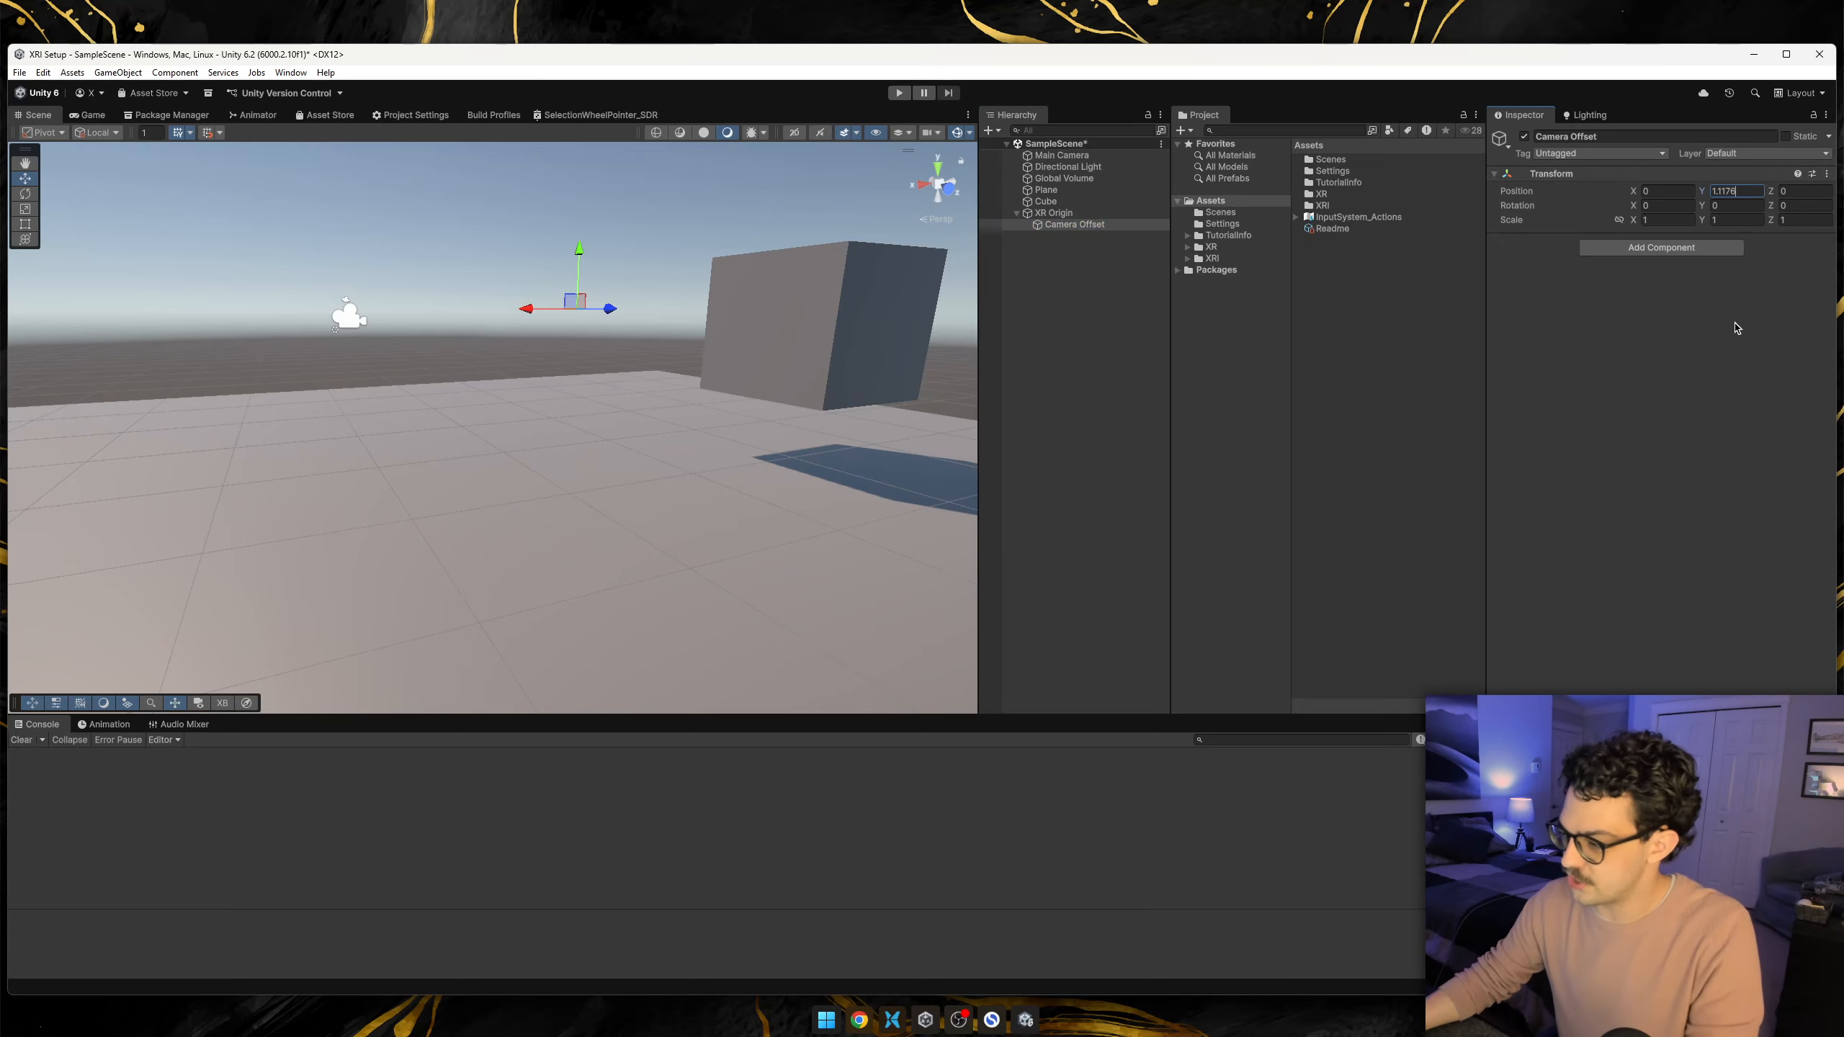
pyautogui.press('Return')
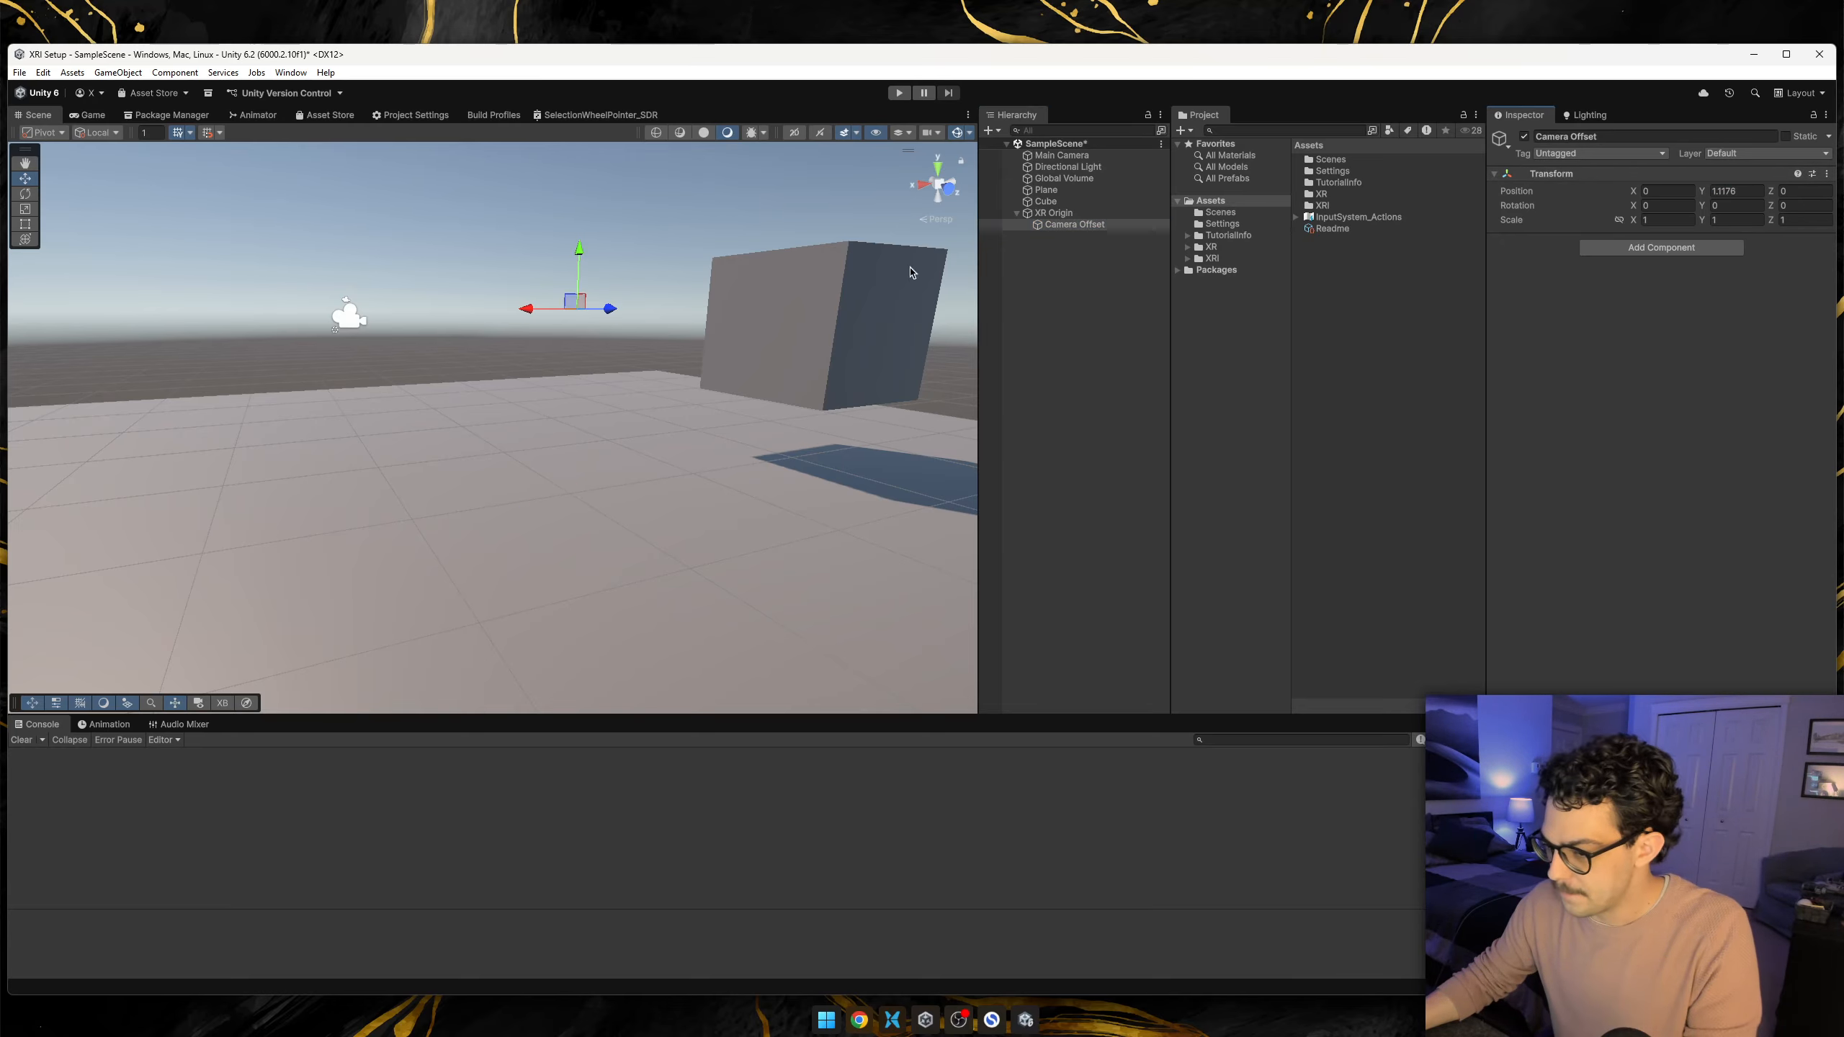
# Move the cube across the plane closer to its side edge, away from the scene's centre.
pyautogui.moveTo(643, 299); pyautogui.dragTo(1001, 350, button='right')
pyautogui.press('s')
pyautogui.press('w')
pyautogui.press('s')
pyautogui.click(444, 363)
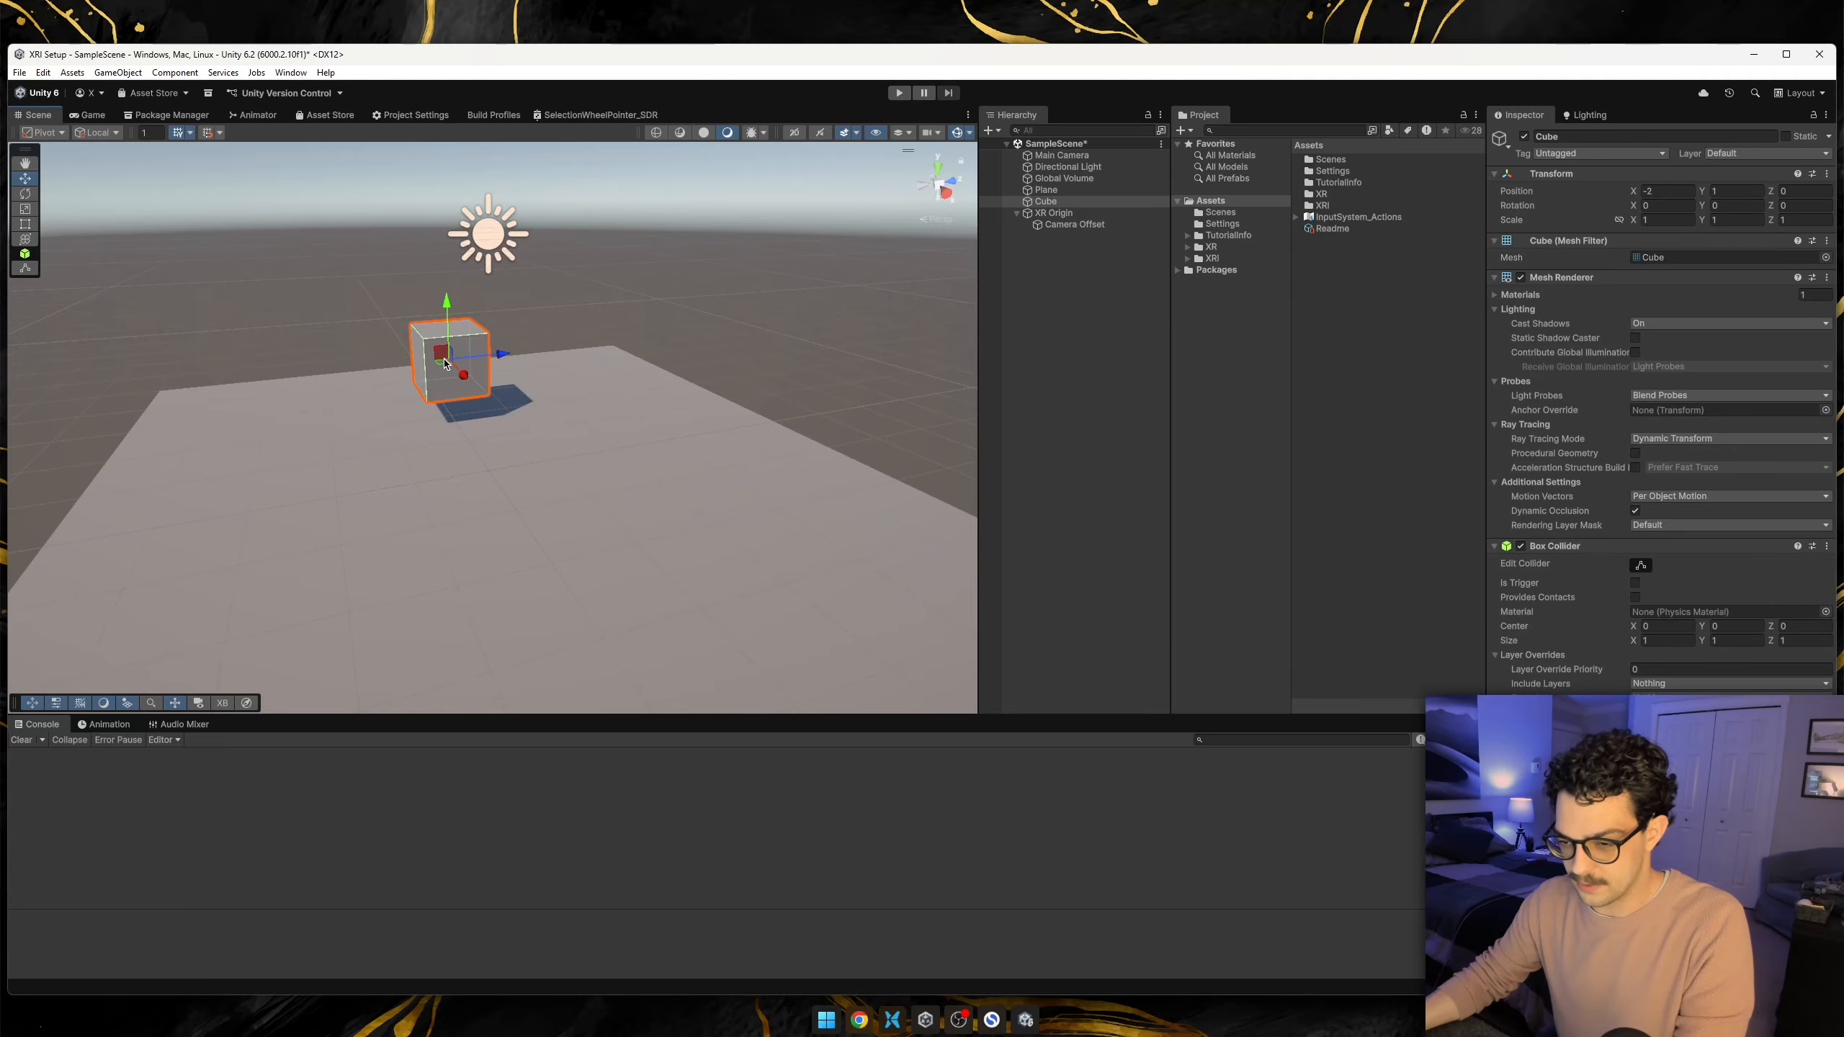
pyautogui.moveTo(456, 379); pyautogui.dragTo(727, 379)
pyautogui.click(808, 359)
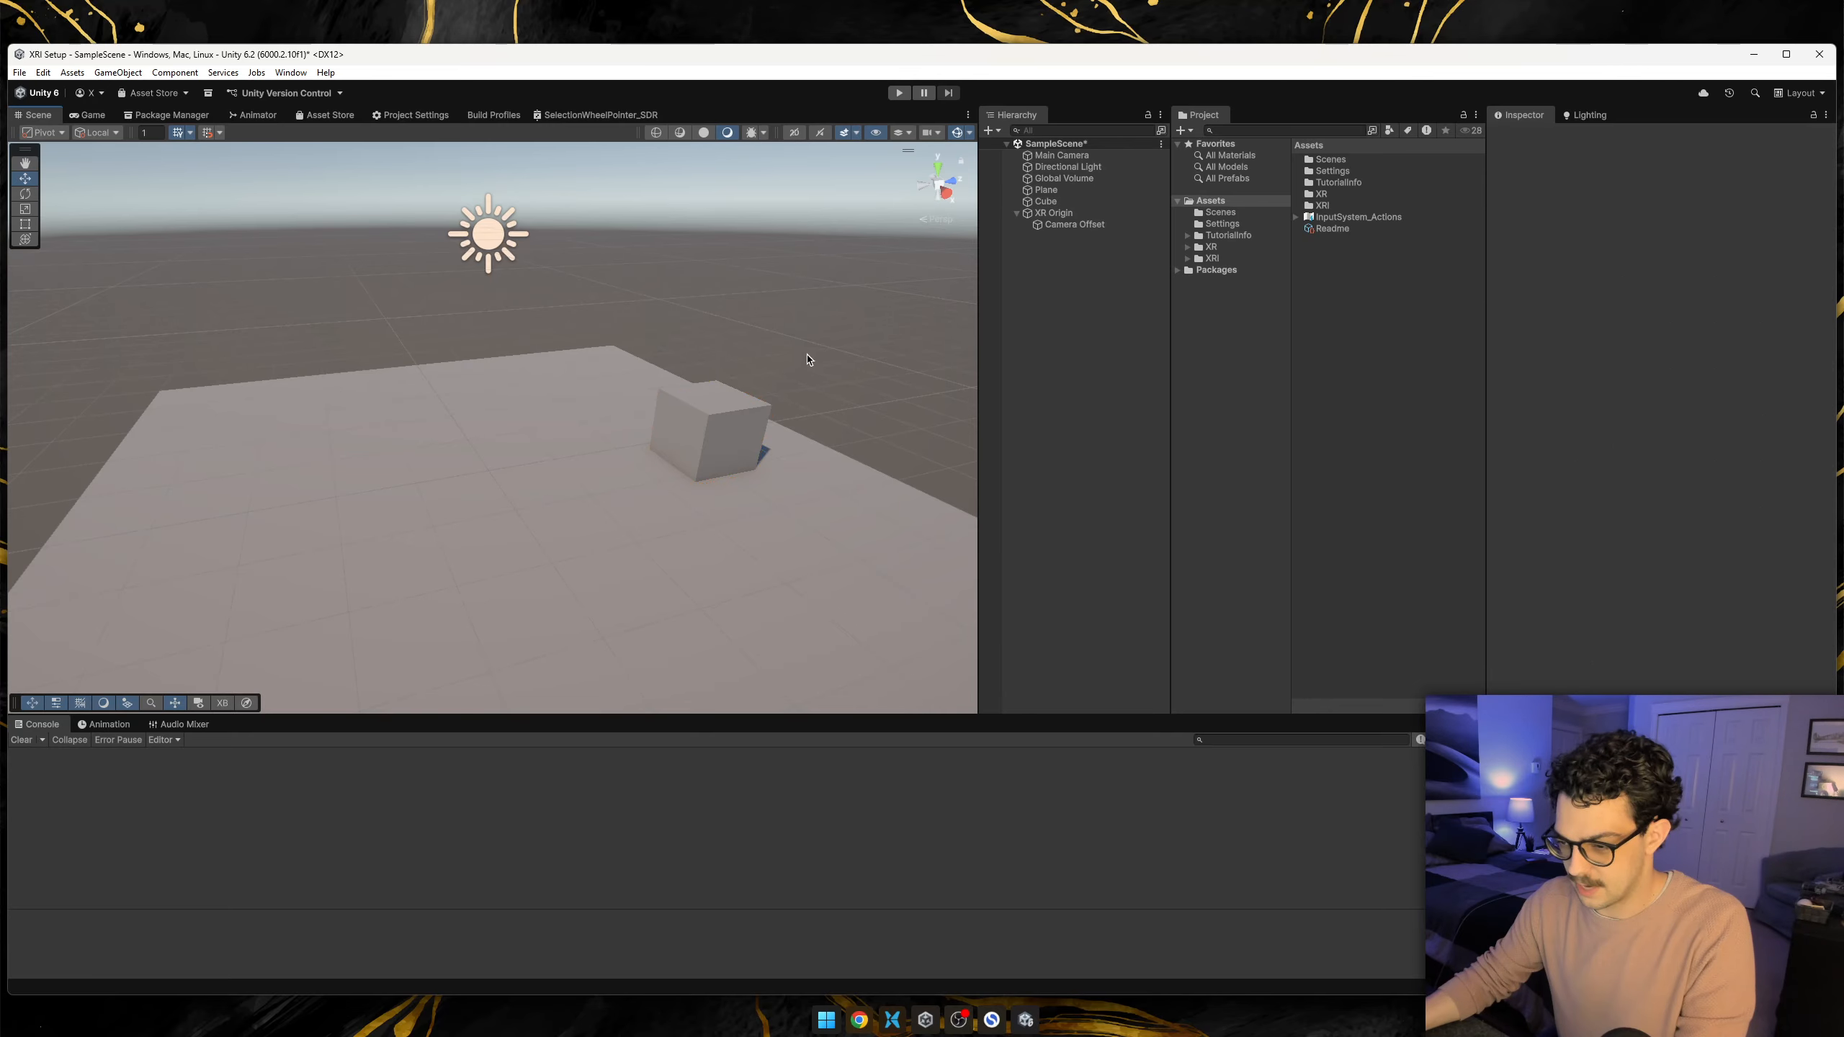
# Make Main Camera a child of Camera Offset and reset its transform.
pyautogui.moveTo(808, 360); pyautogui.dragTo(932, 337, button='right')
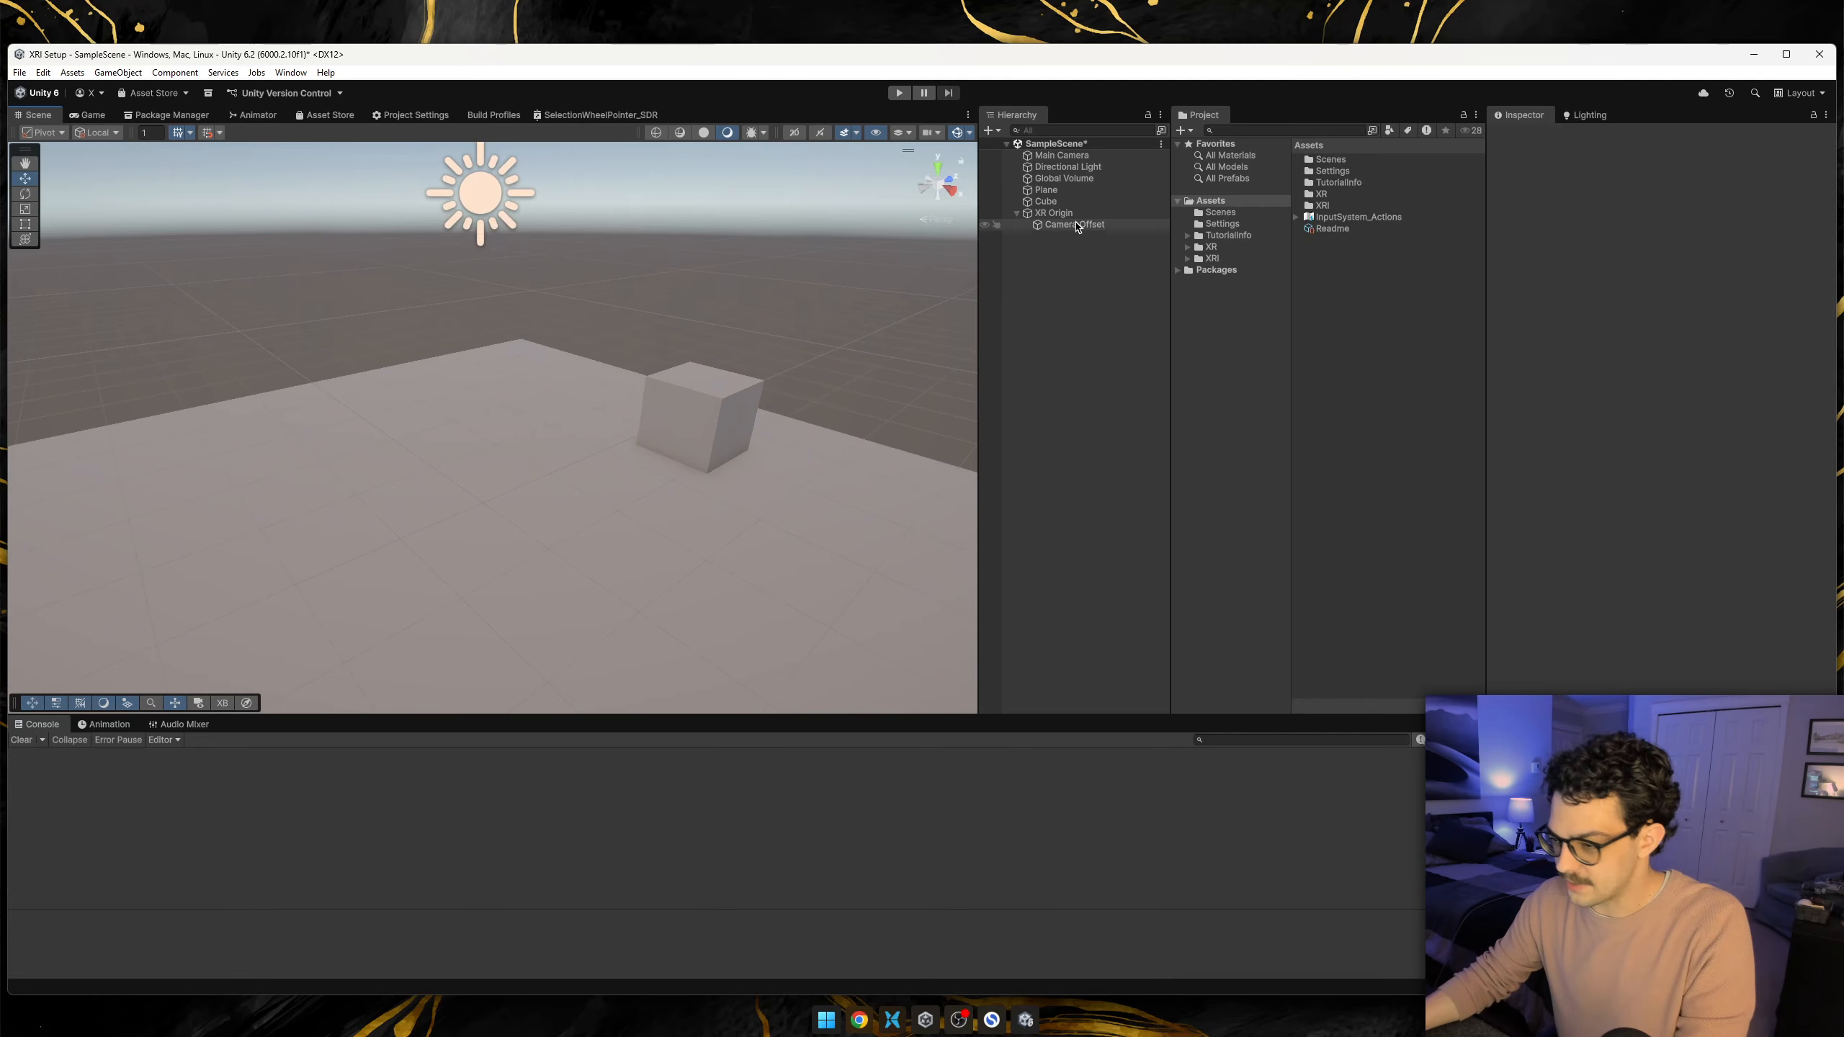
pyautogui.click(1063, 223)
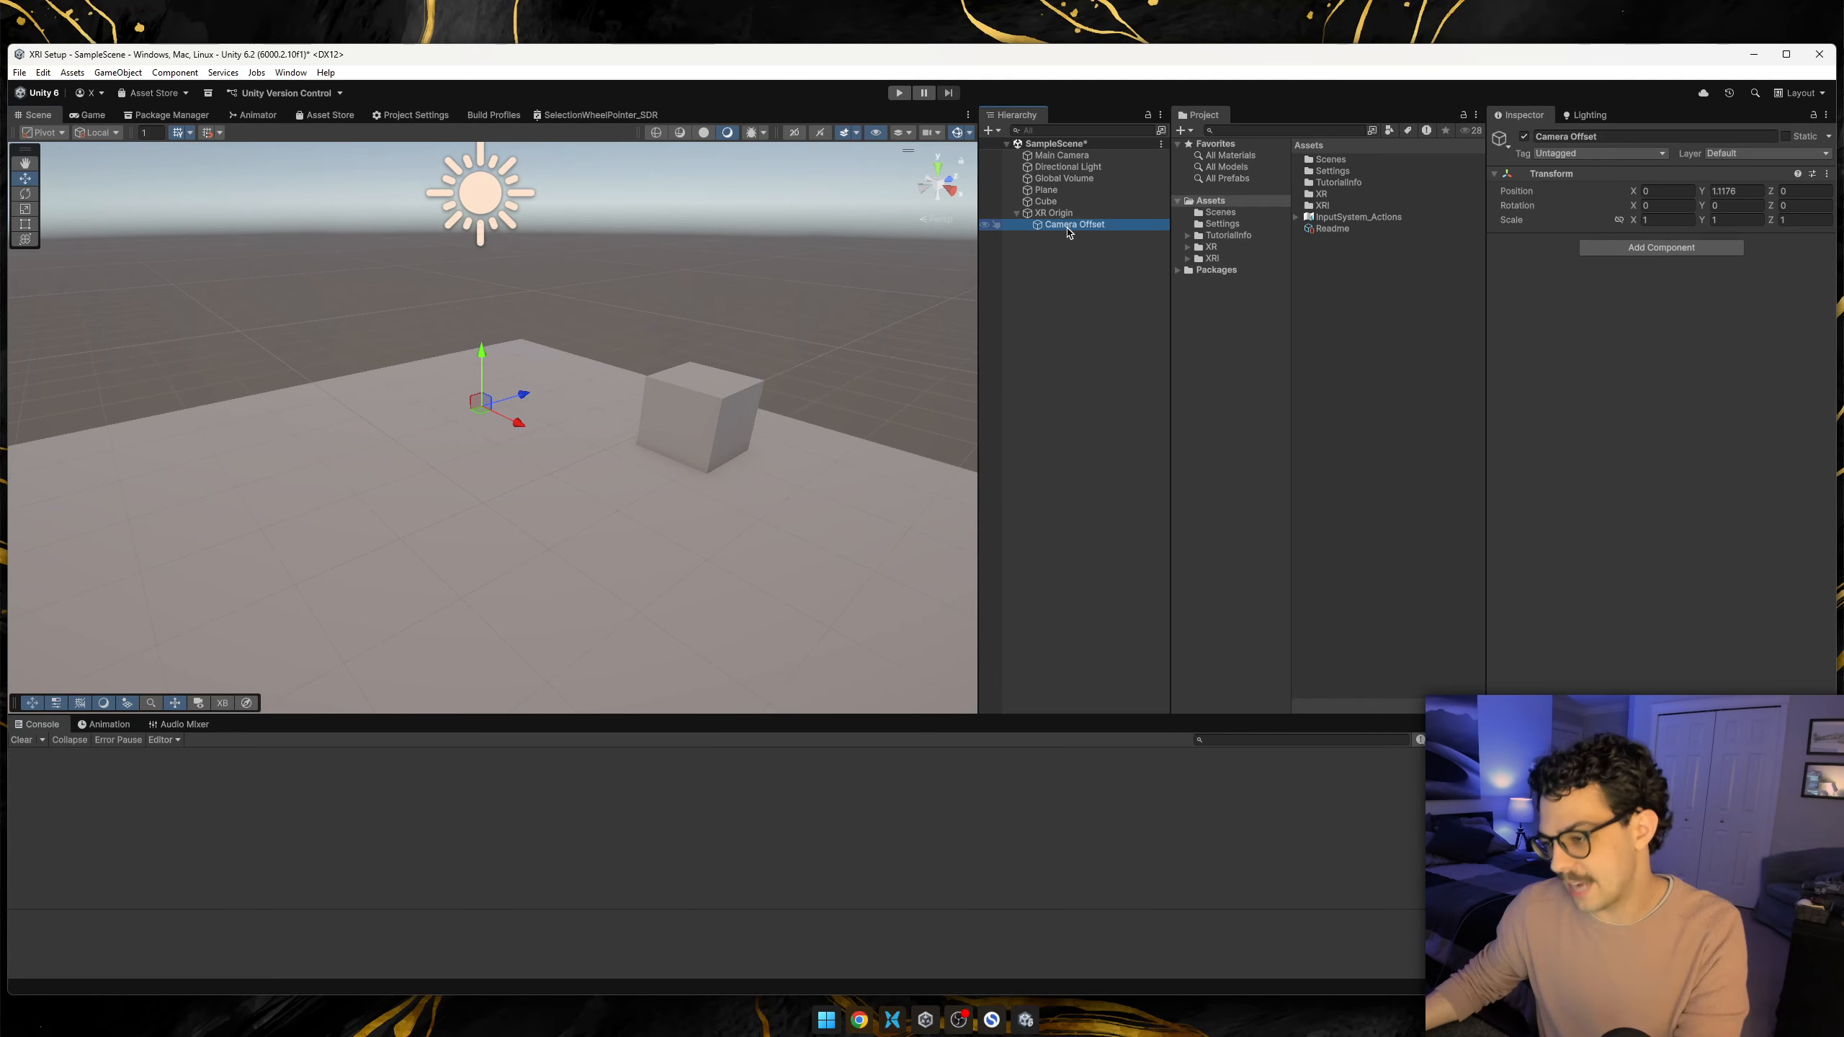
pyautogui.rightClick(1064, 224)
pyautogui.click(1085, 237)
pyautogui.moveTo(1060, 155); pyautogui.dragTo(1082, 225)
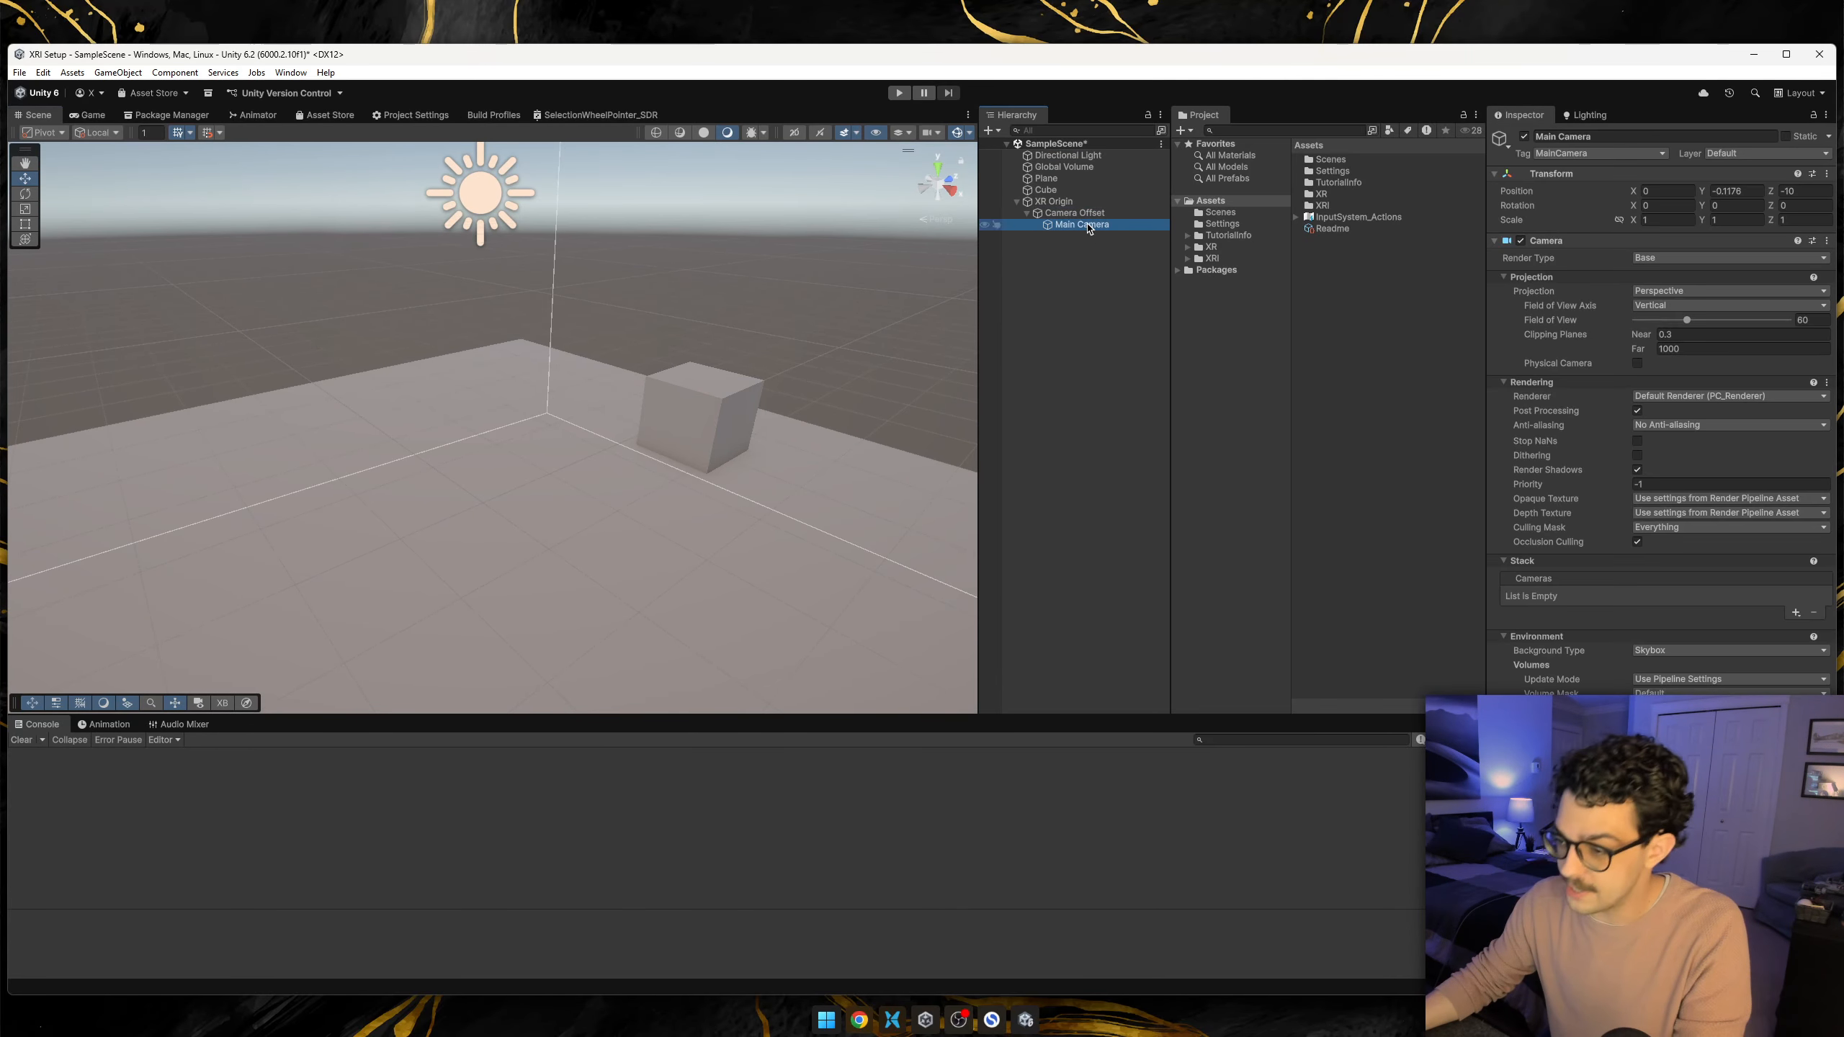
pyautogui.click(1828, 175)
pyautogui.click(1735, 187)
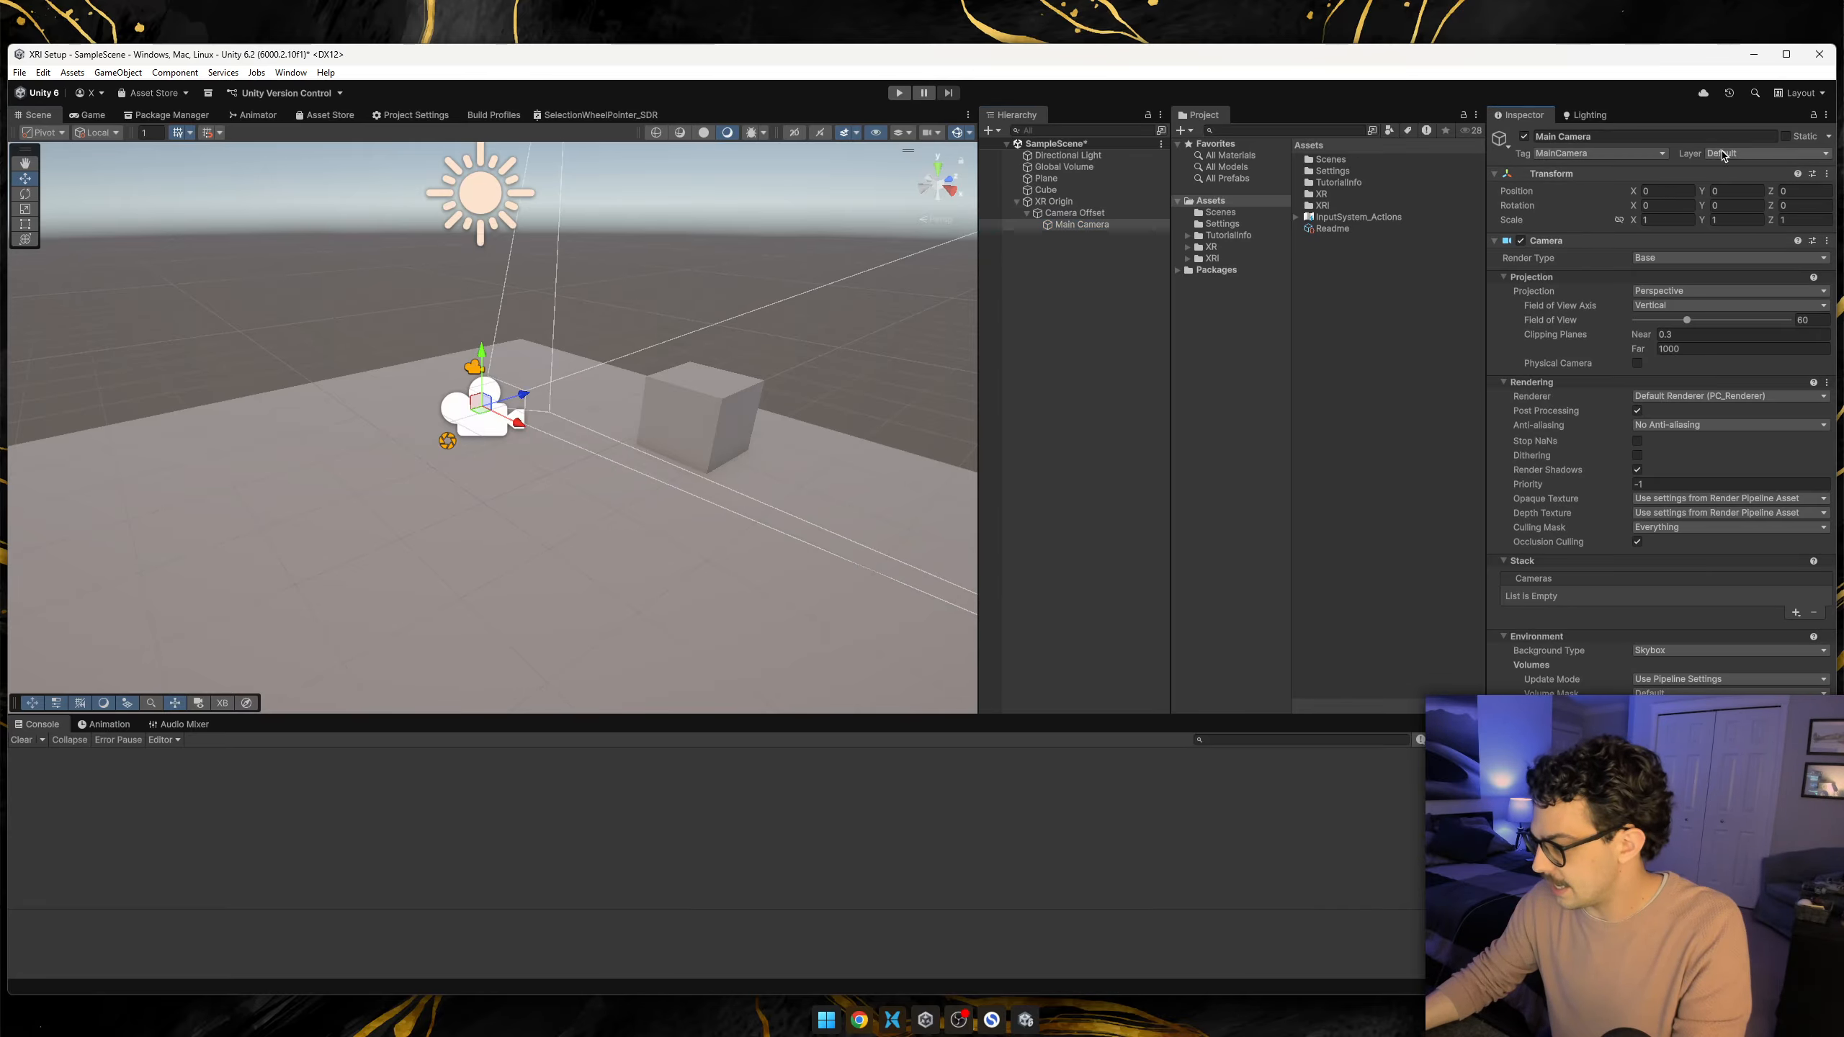
# Set the Main Camera's near clipping plane to 0.01.
pyautogui.moveTo(719, 301); pyautogui.dragTo(610, 255, button='right')
pyautogui.press('w')
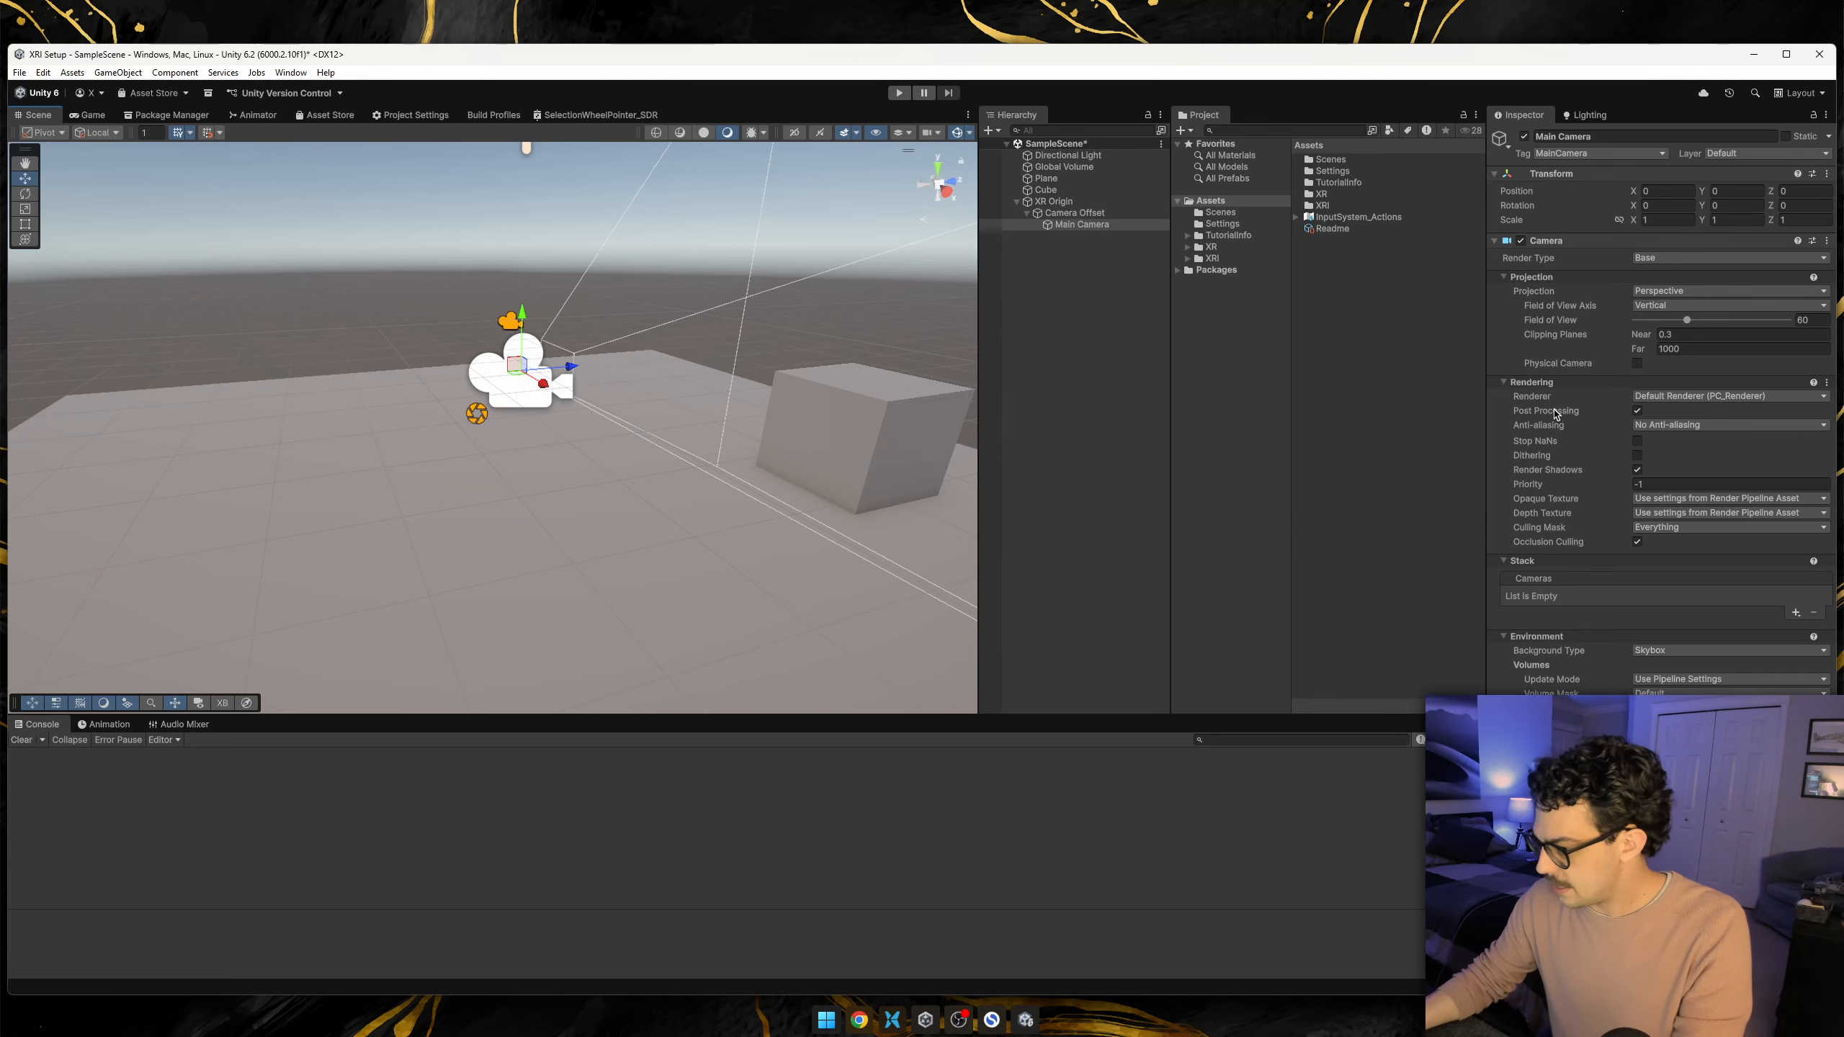
pyautogui.click(1696, 334)
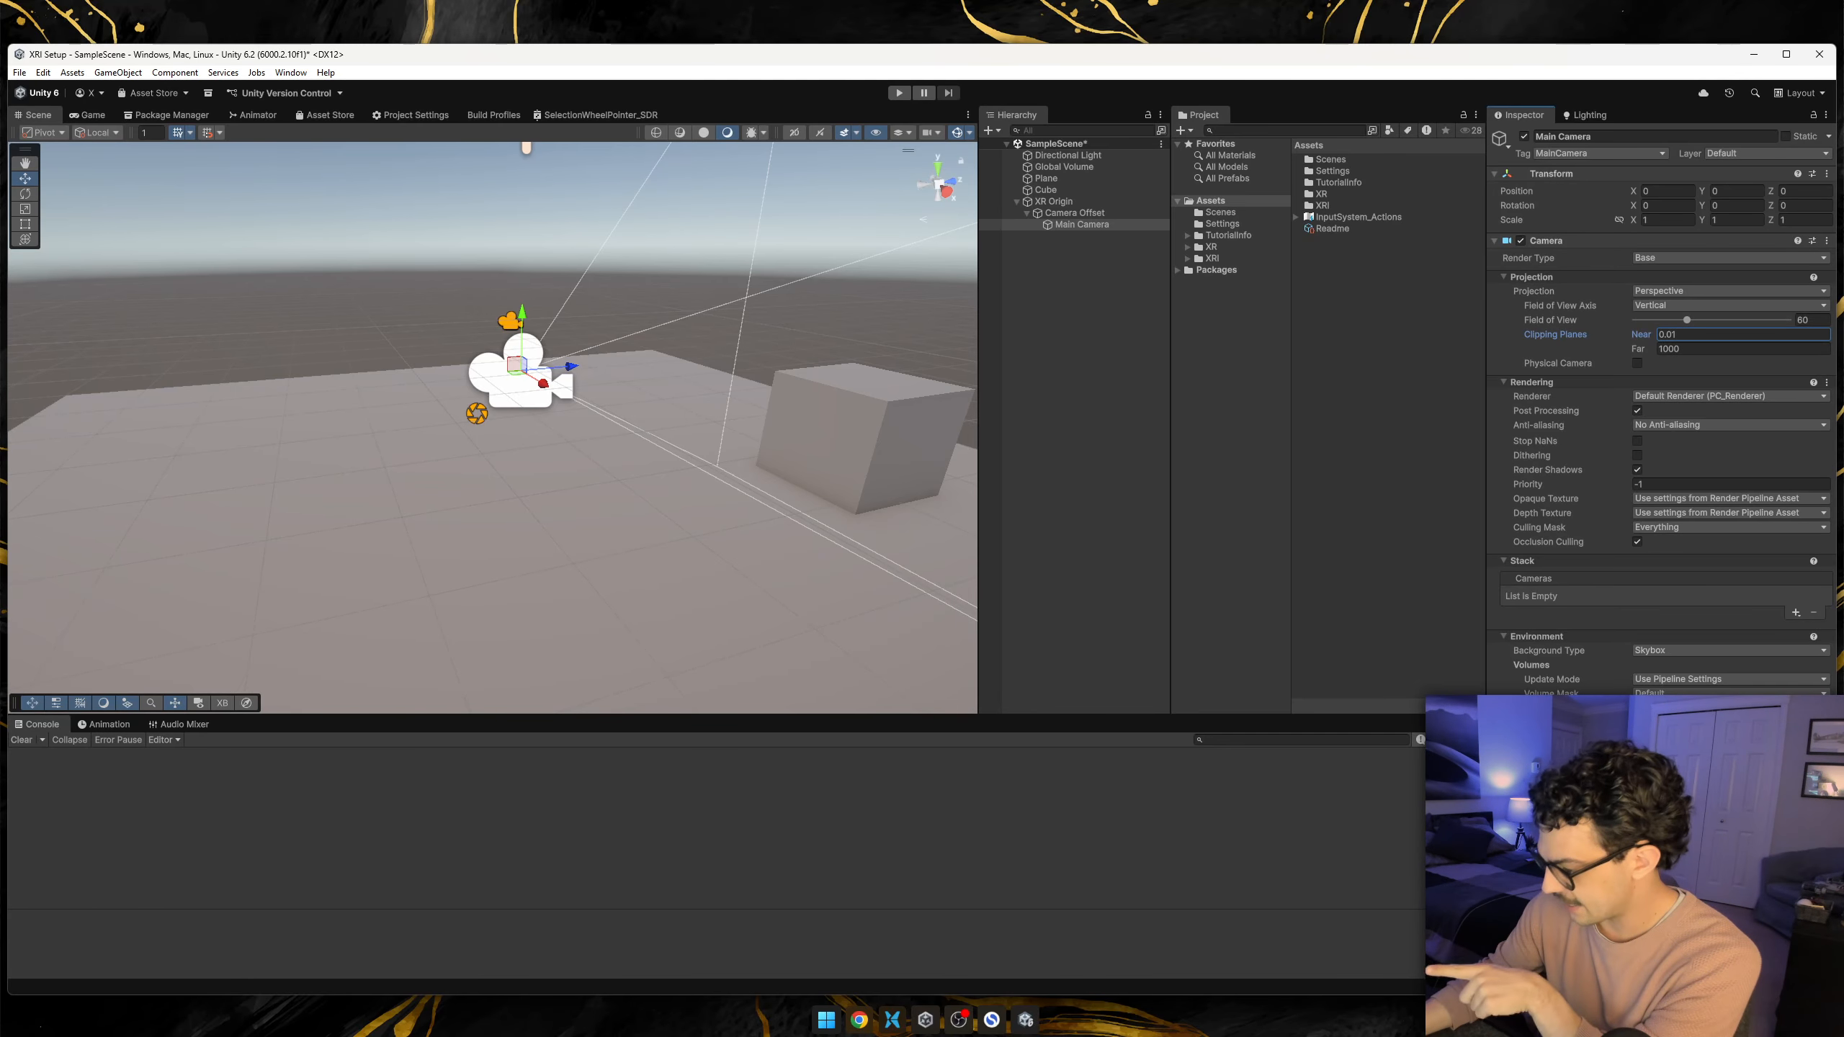
# Create an empty child object named Left Controller under Camera Offset.
pyautogui.rightClick(1063, 213)
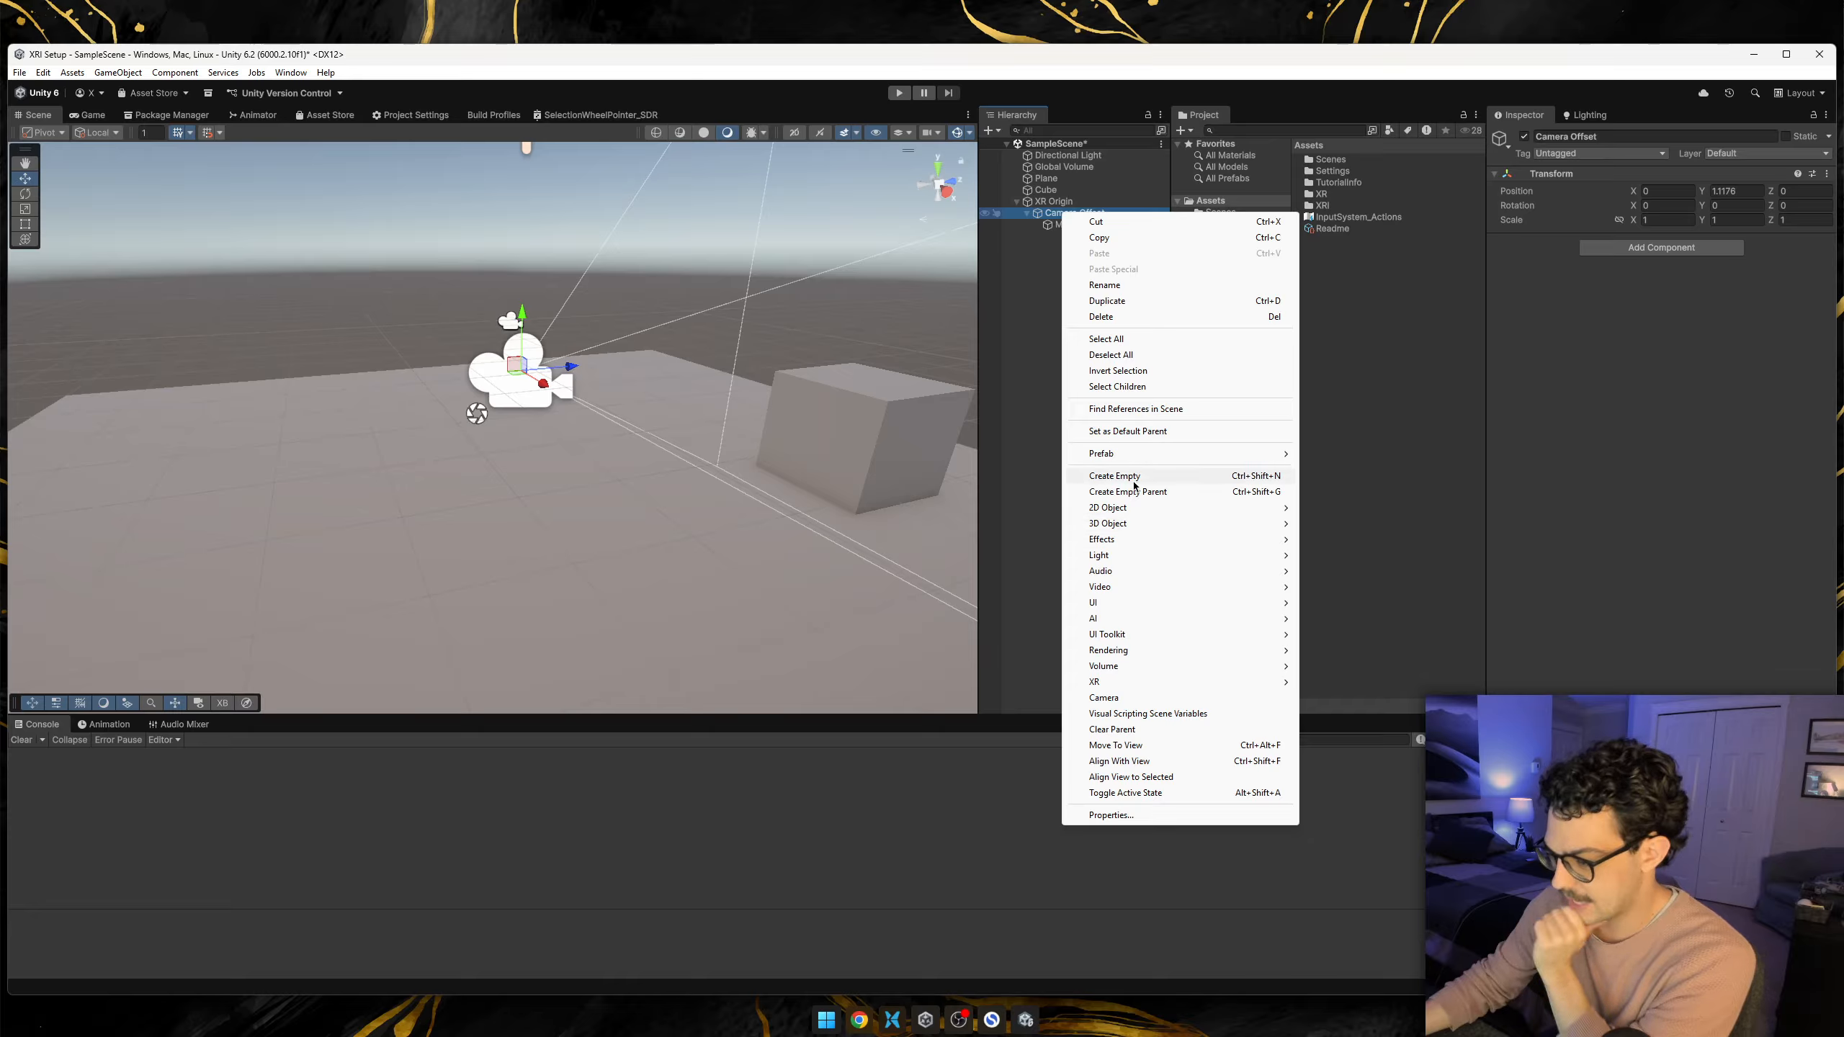
pyautogui.click(1137, 480)
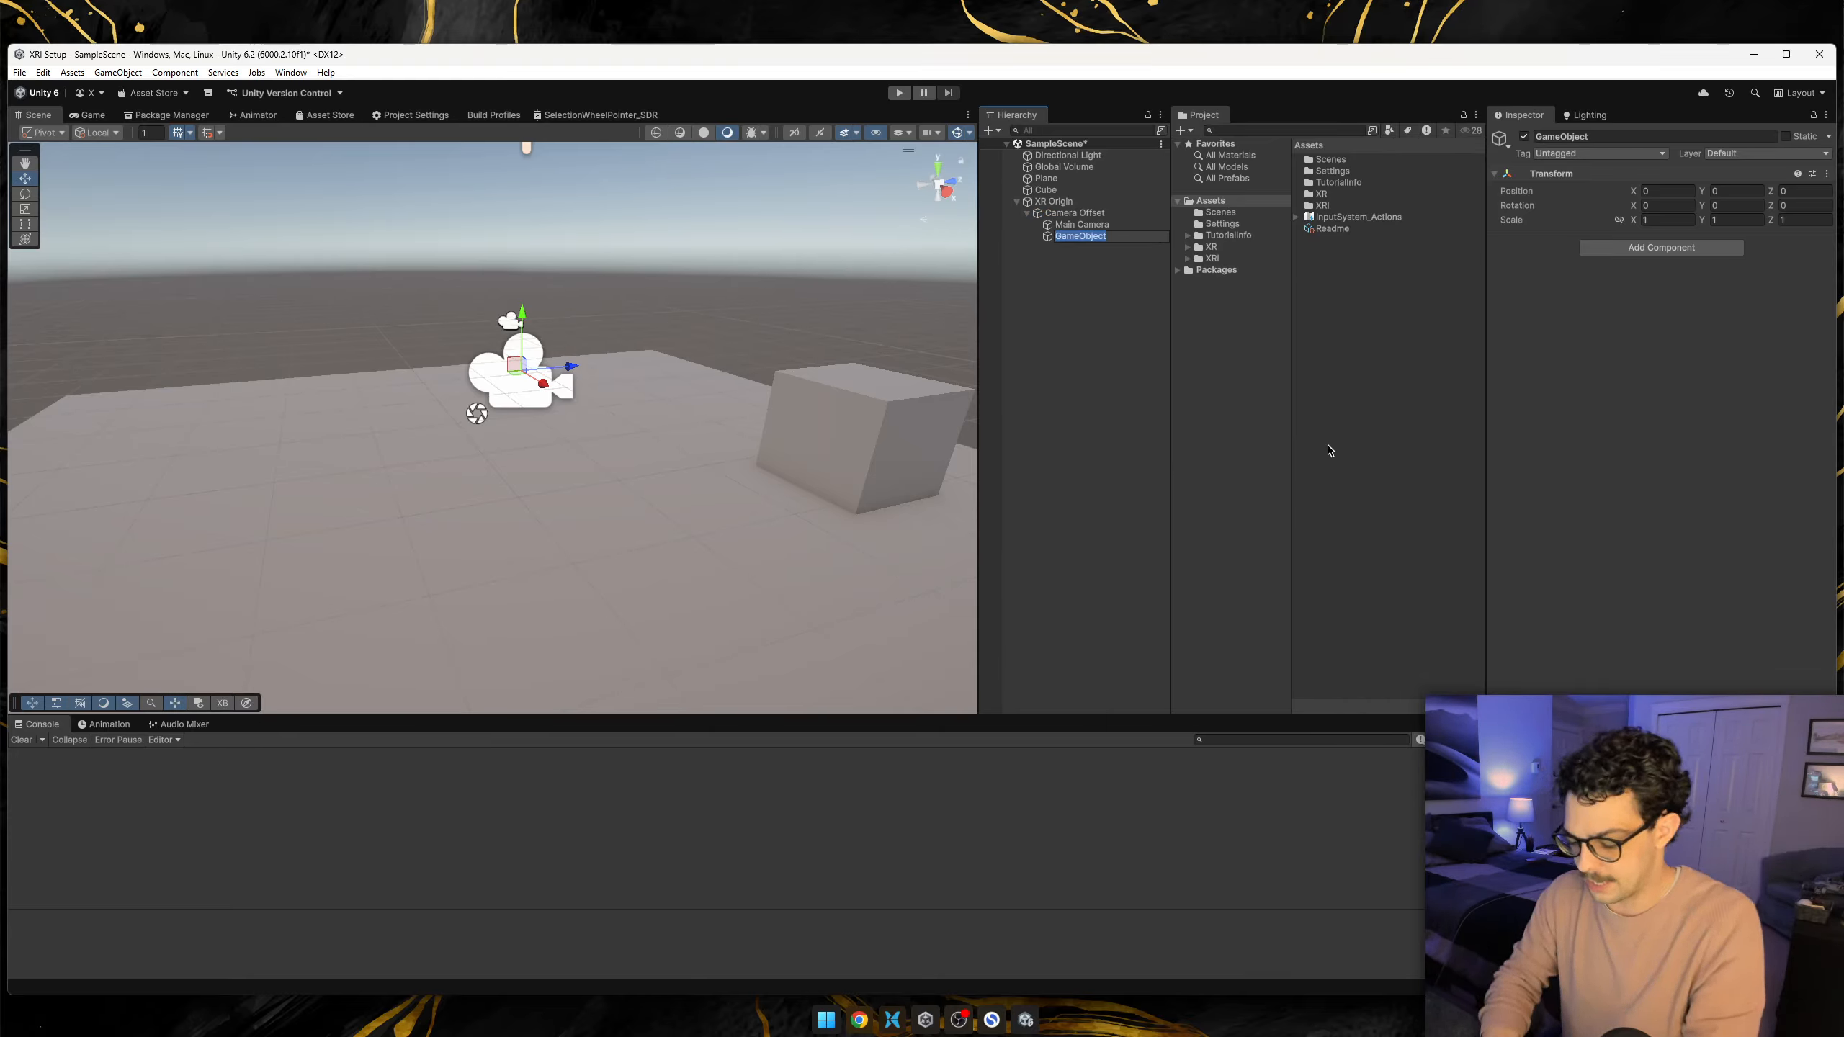
pyautogui.write('Left Controller')
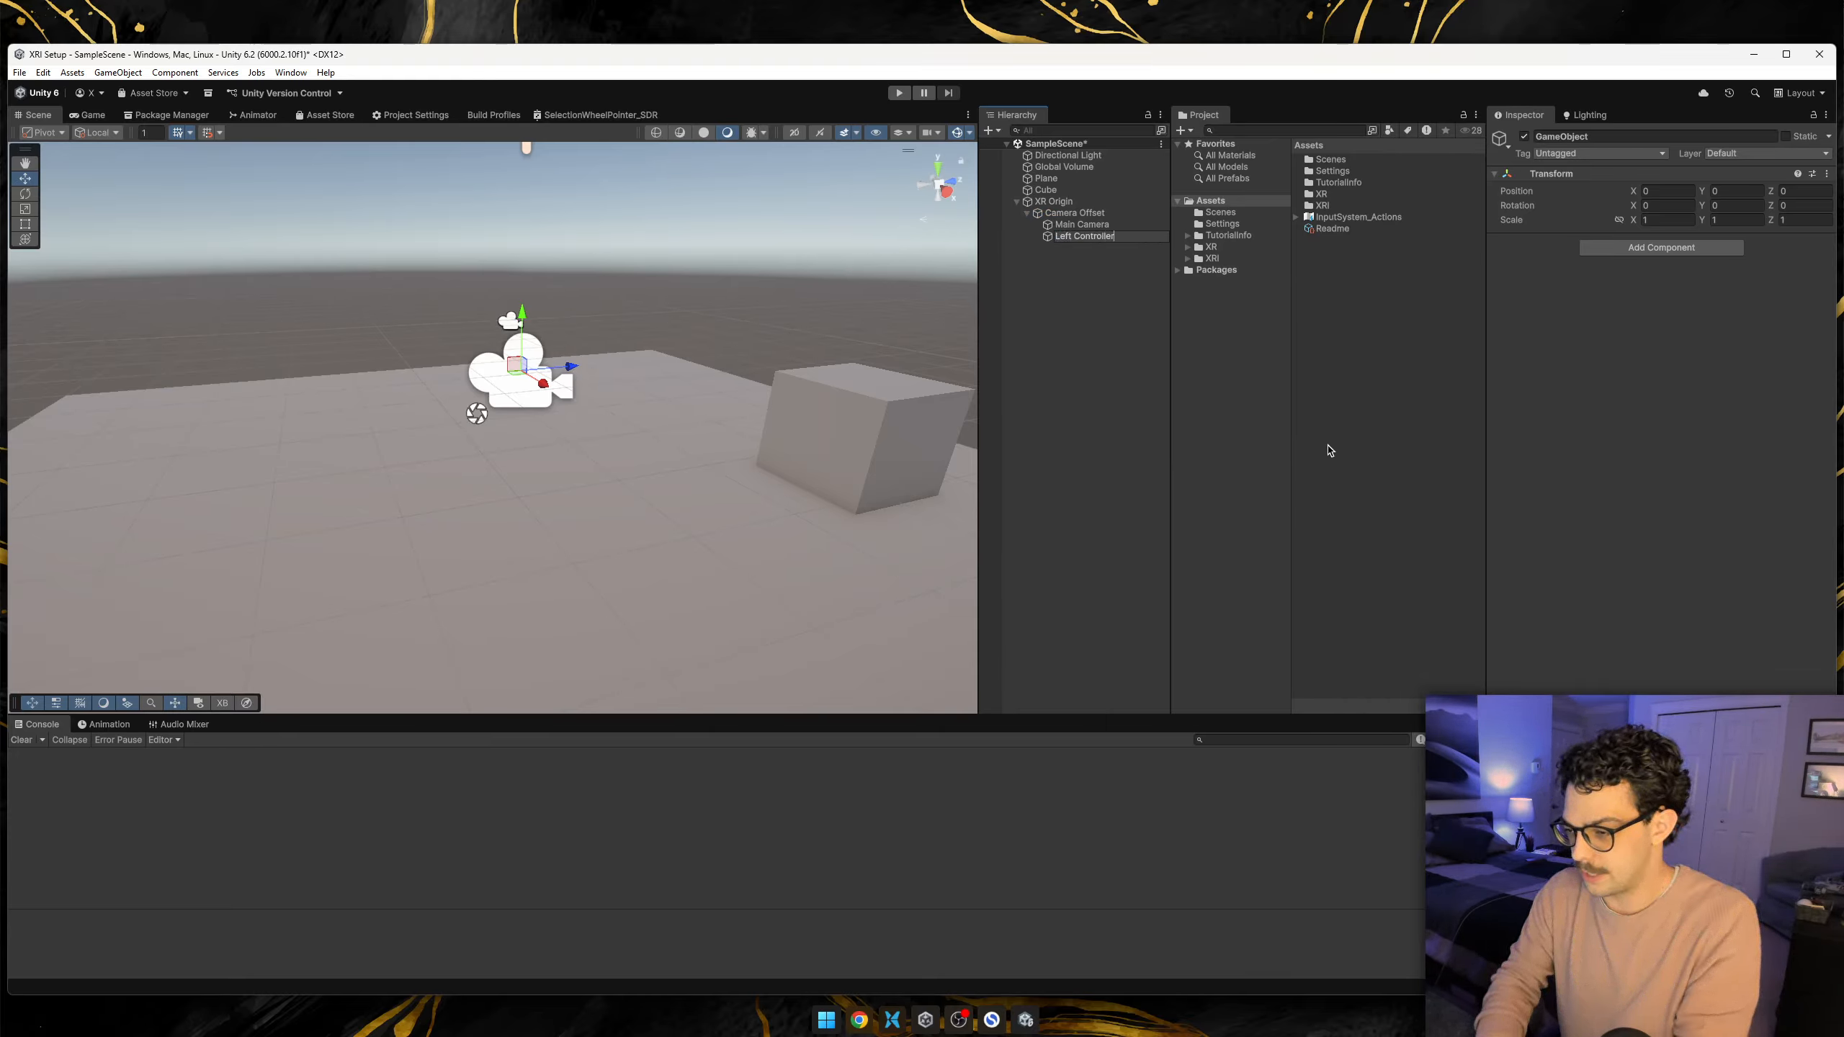
pyautogui.press('Return')
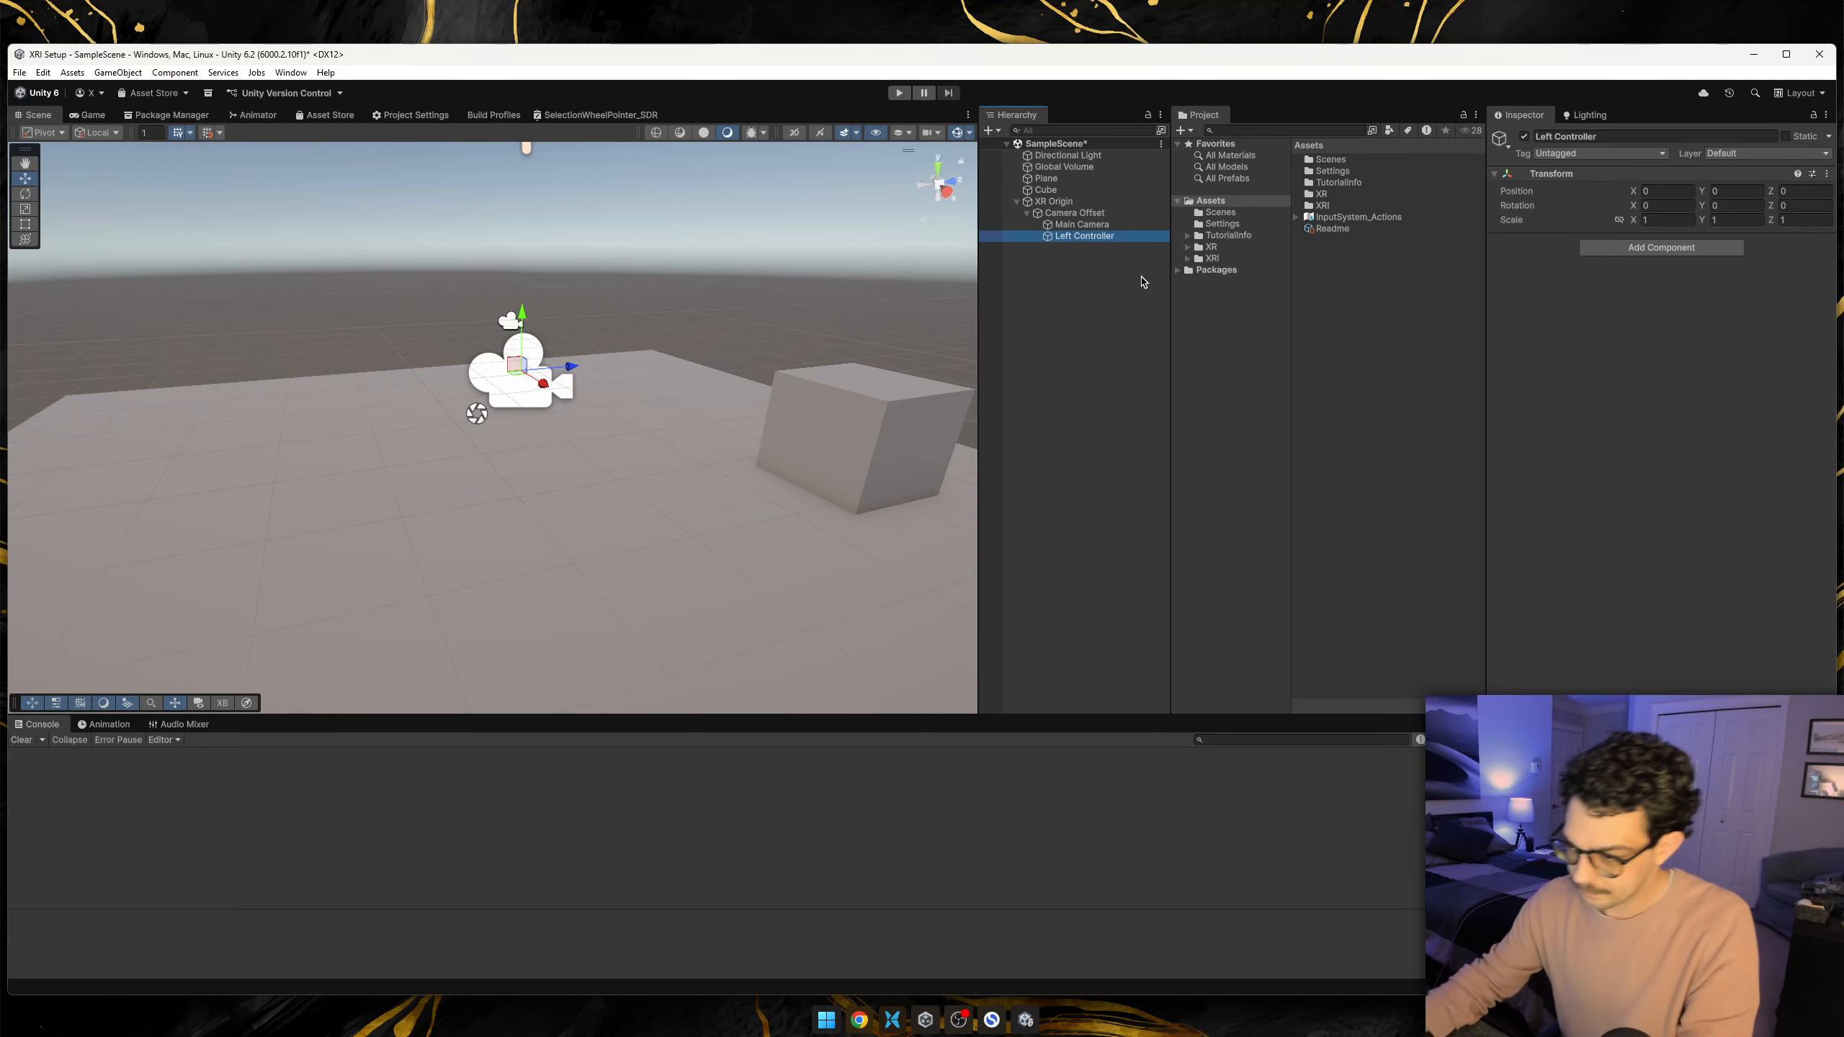
# Create an empty child object named Right Controller under Camera Offset, alongside Left Controller.
pyautogui.rightClick(1069, 213)
pyautogui.click(1143, 478)
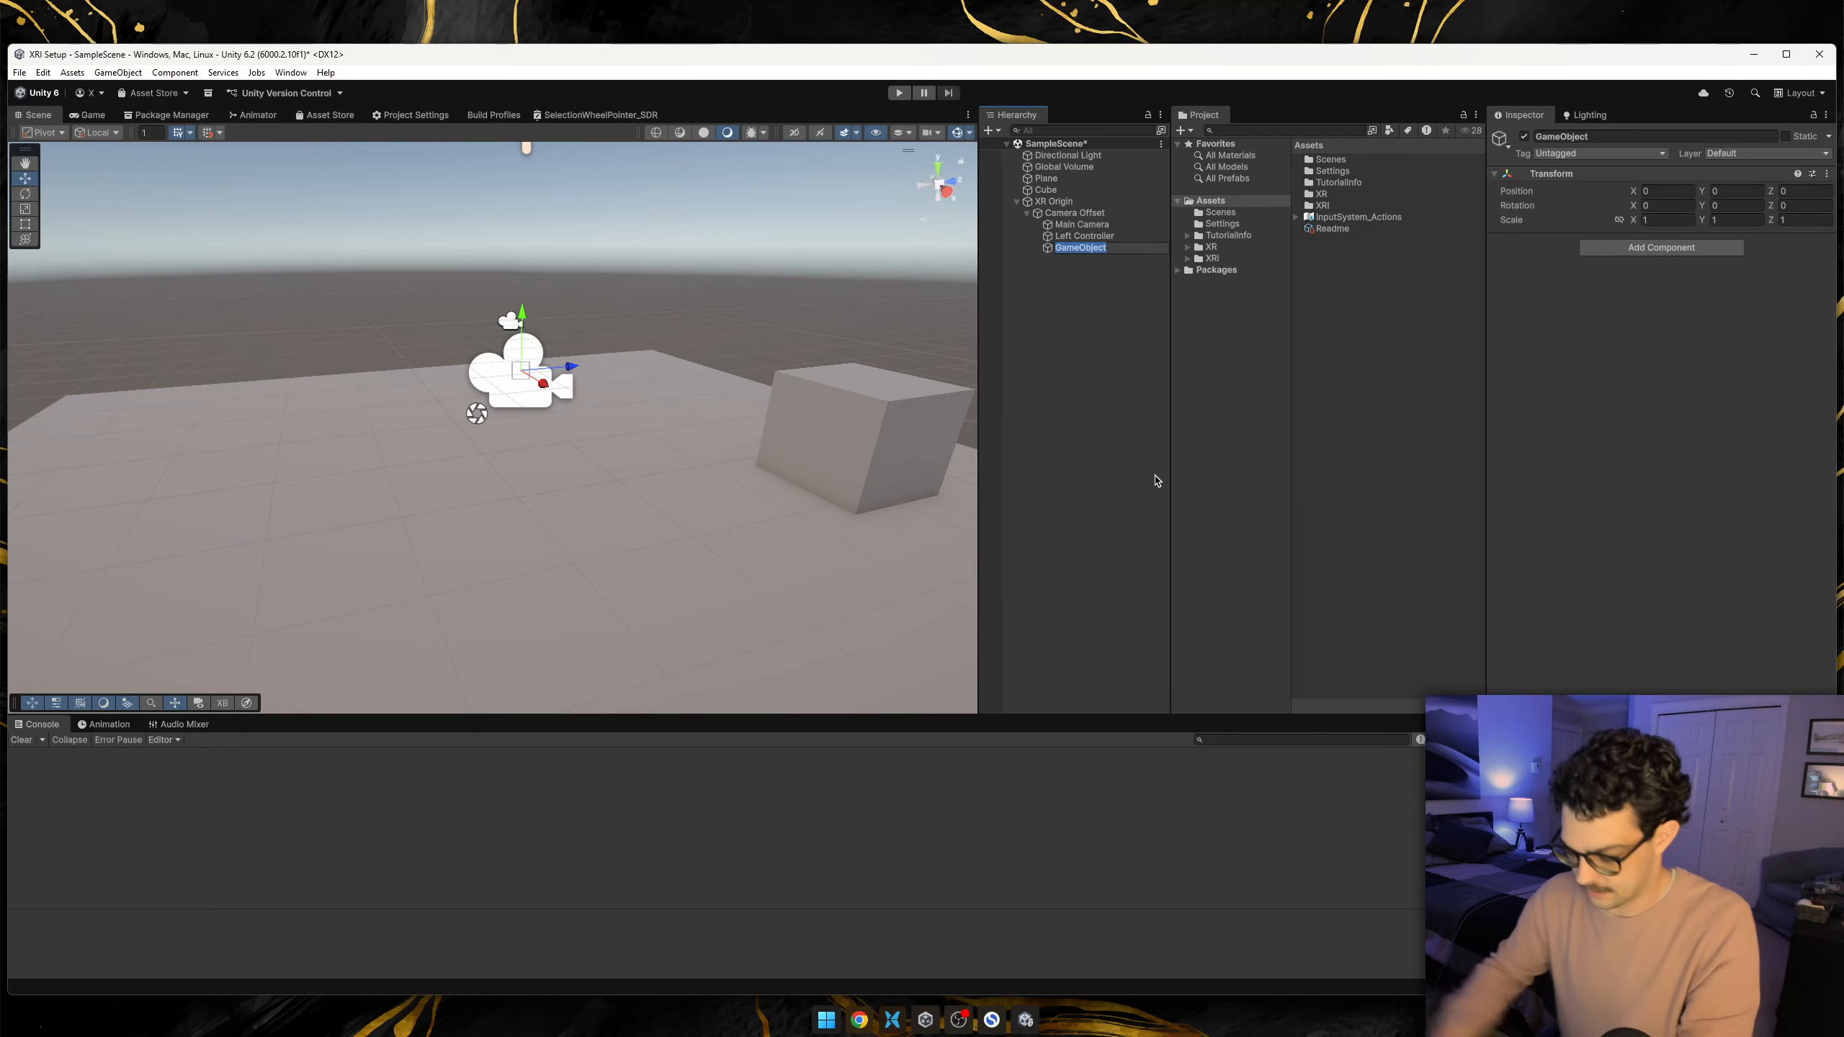
pyautogui.write('Right Controller')
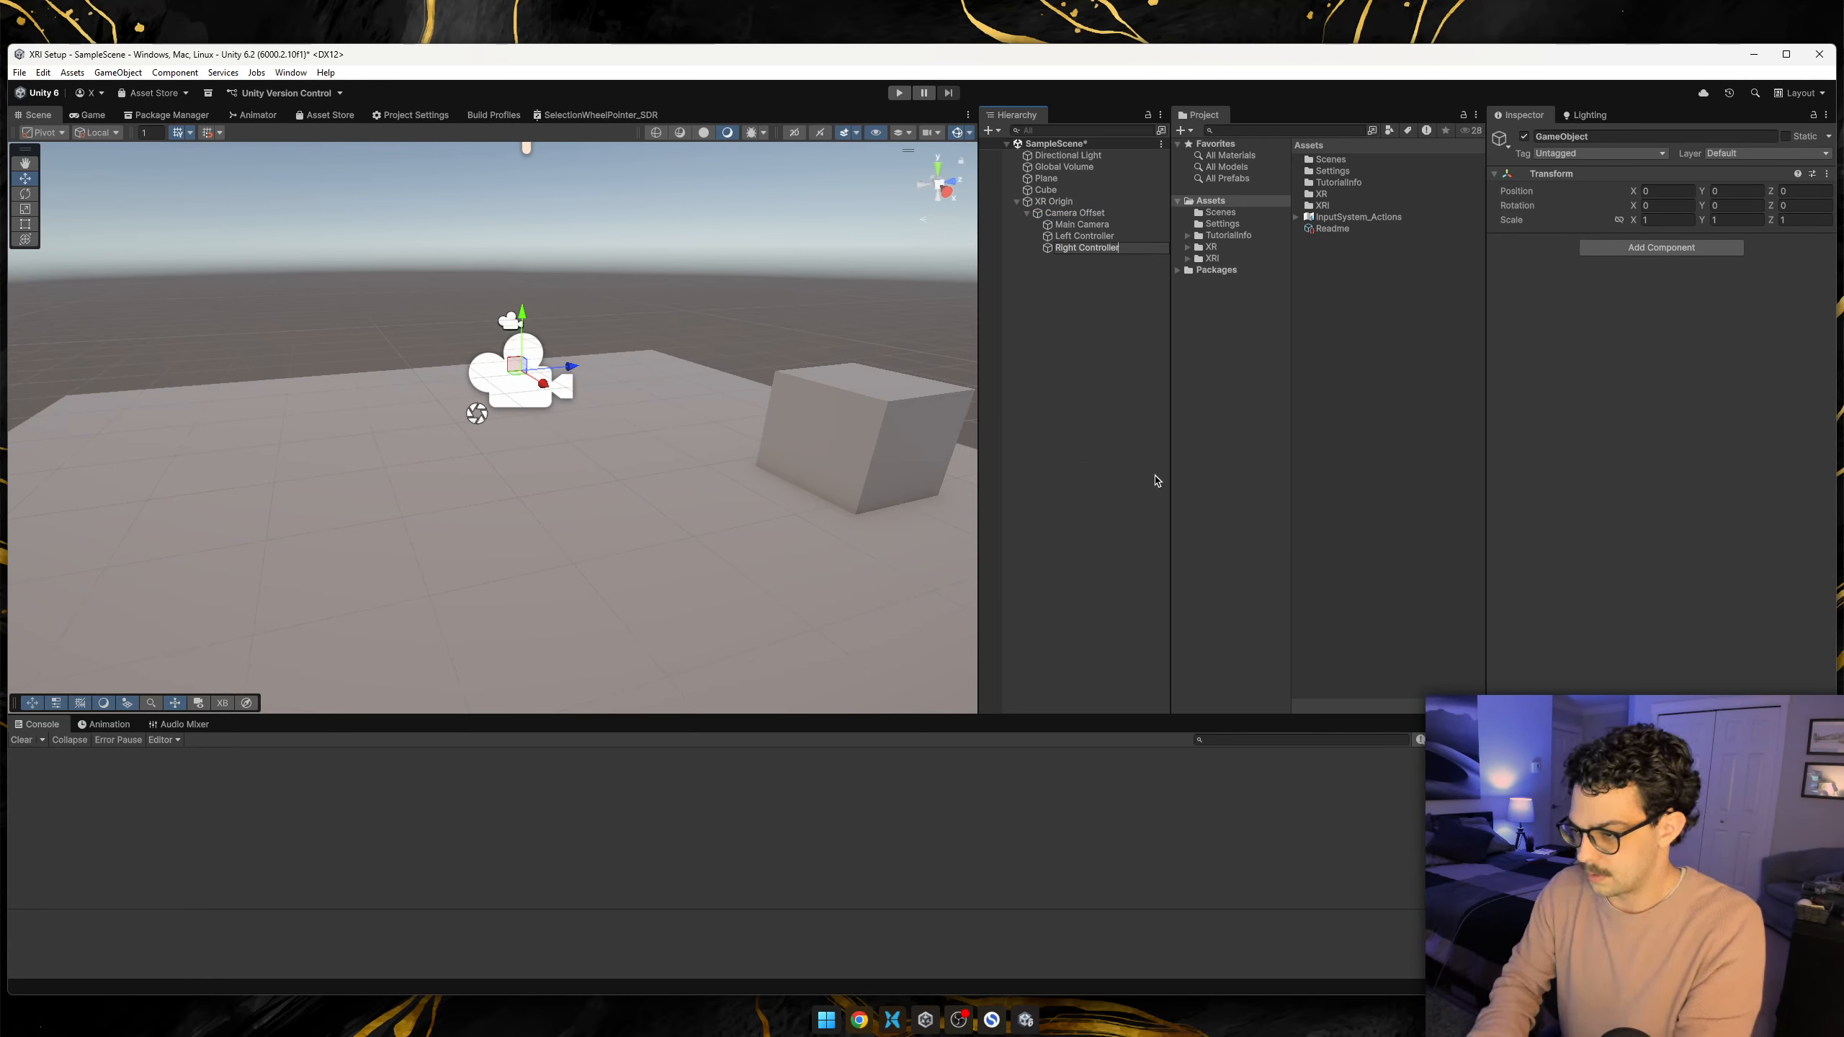
pyautogui.press('Return')
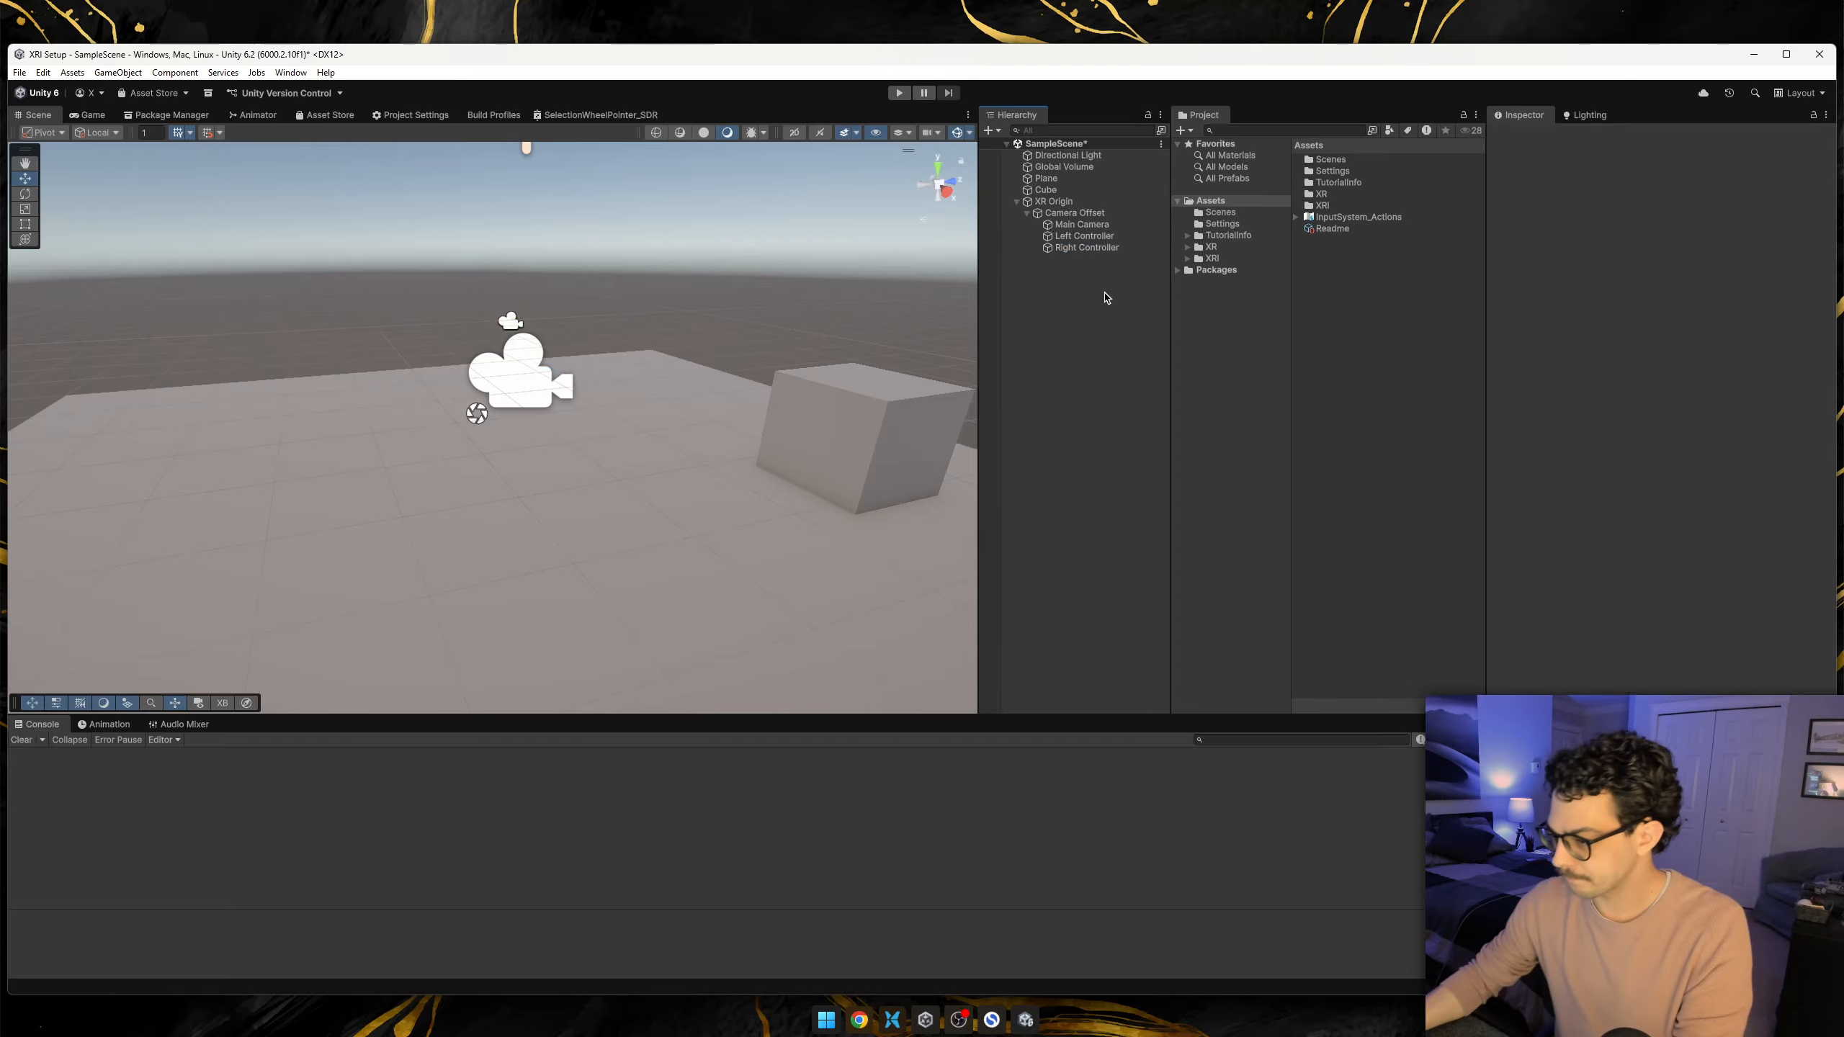
# Open the InputSystem_Actions asset to examine its action maps and actions, and close its editor.
pyautogui.click(1095, 226)
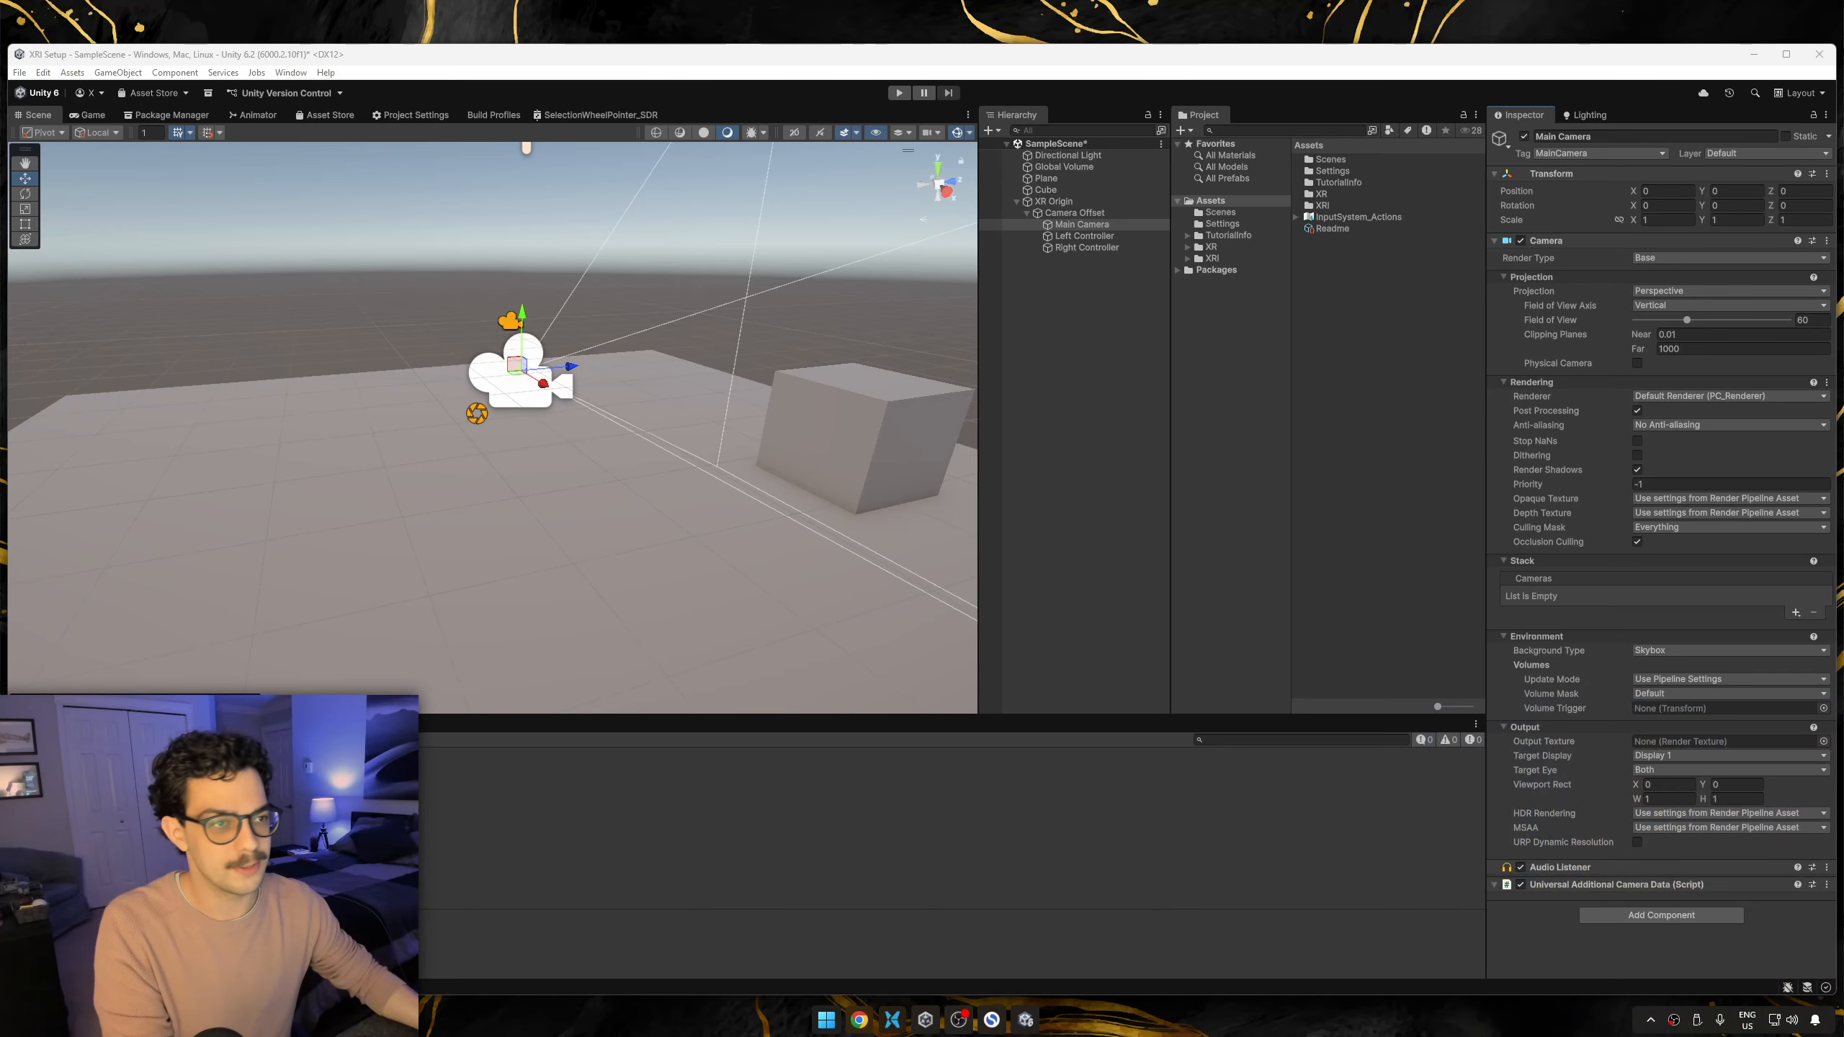
pyautogui.click(1660, 915)
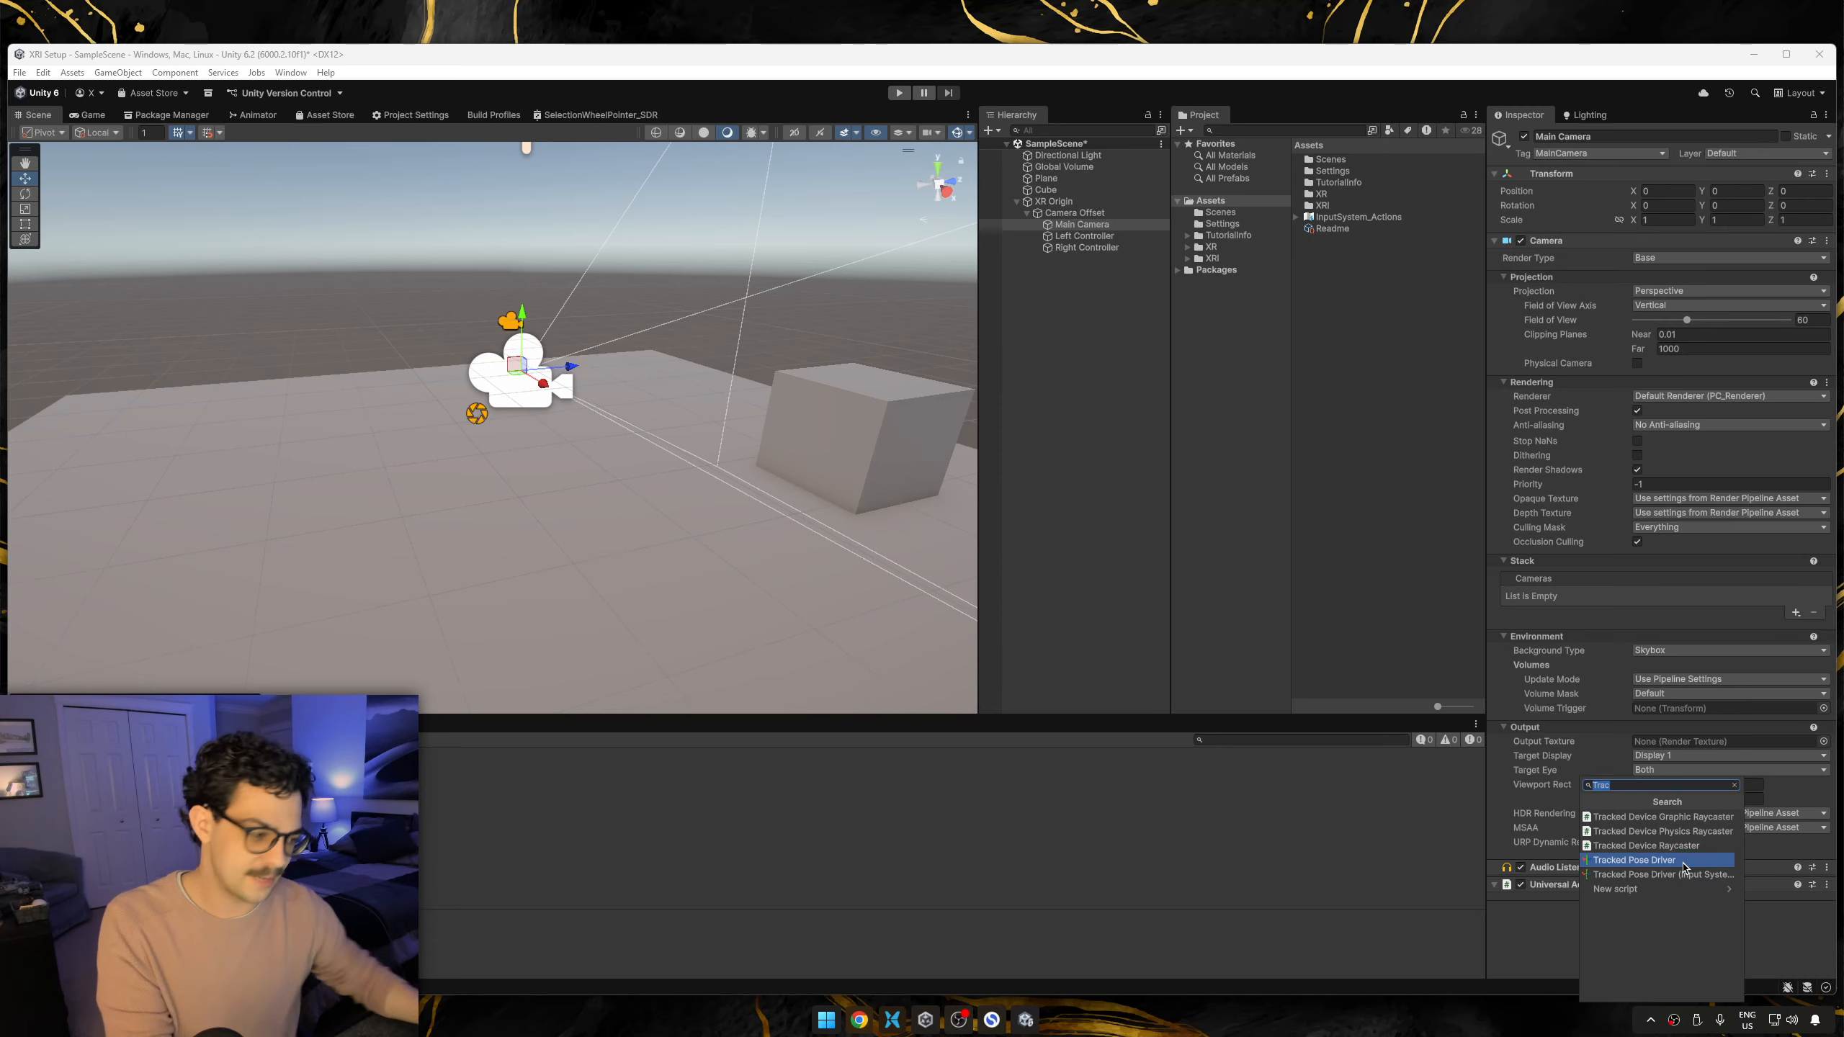
pyautogui.click(1372, 217)
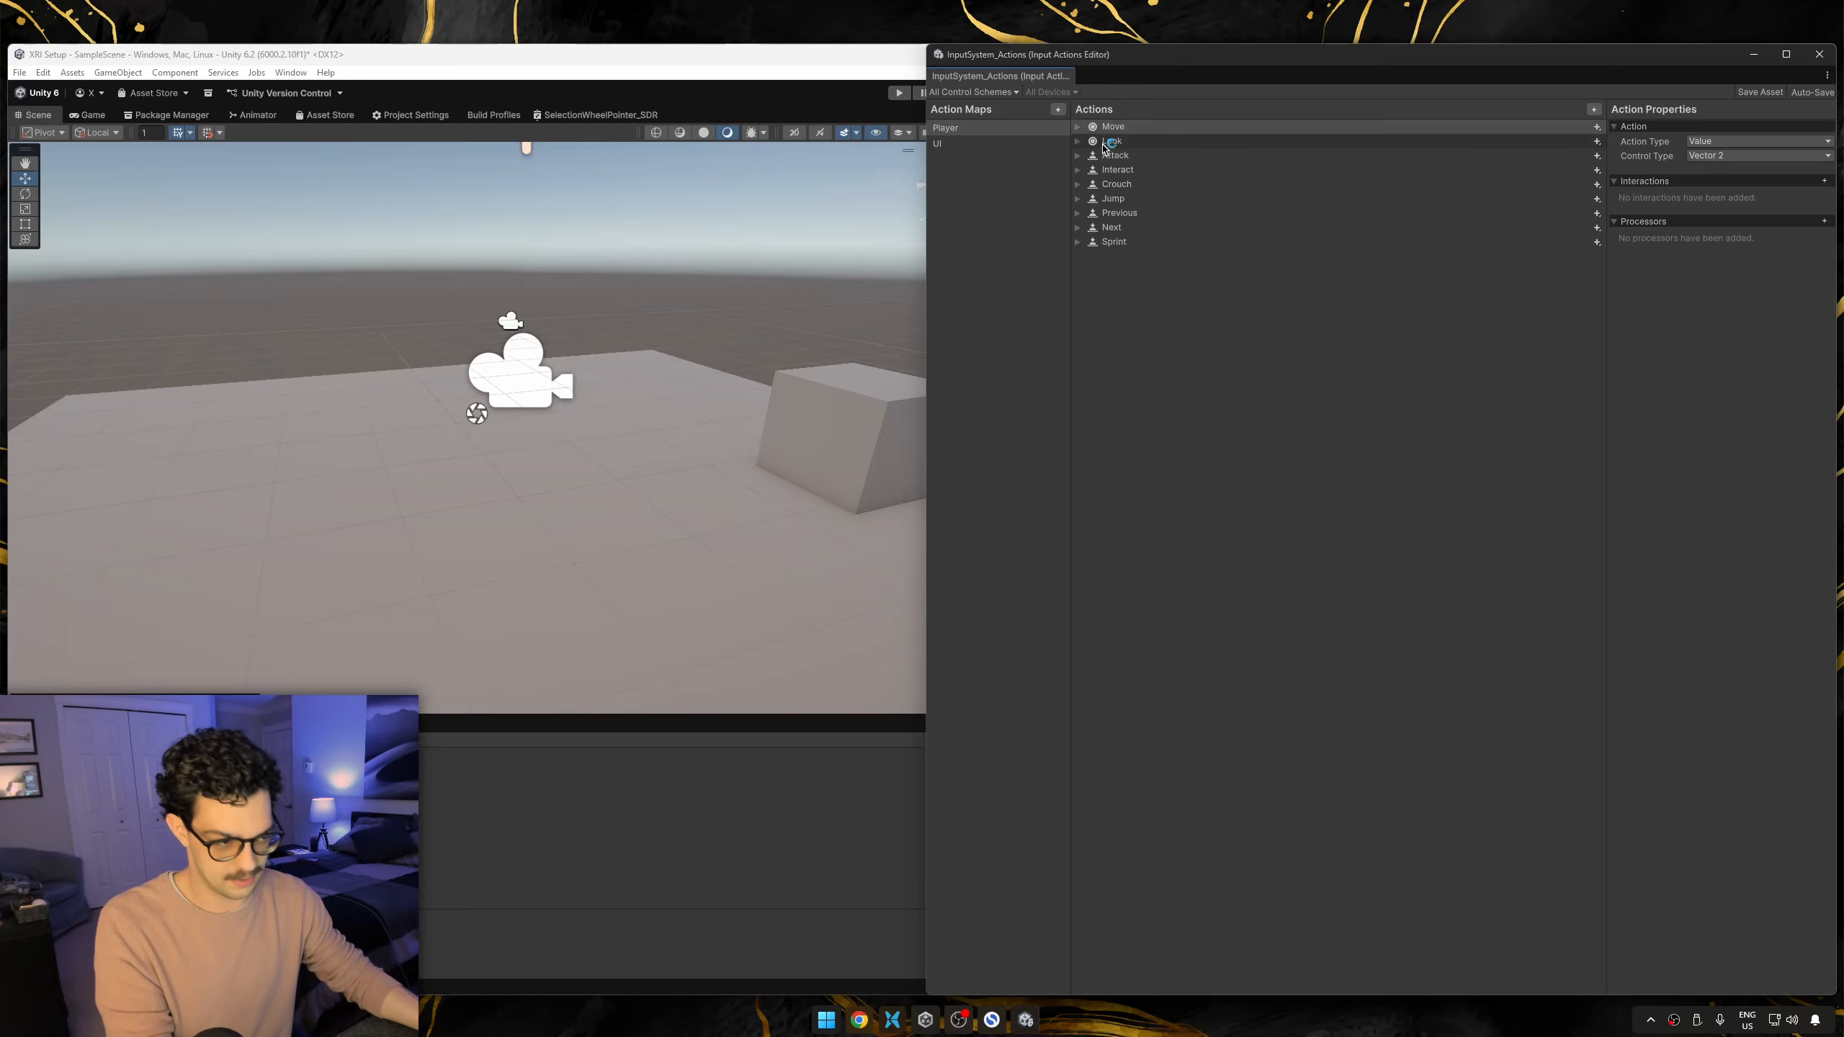
pyautogui.moveTo(1647, 58); pyautogui.dragTo(1405, 97)
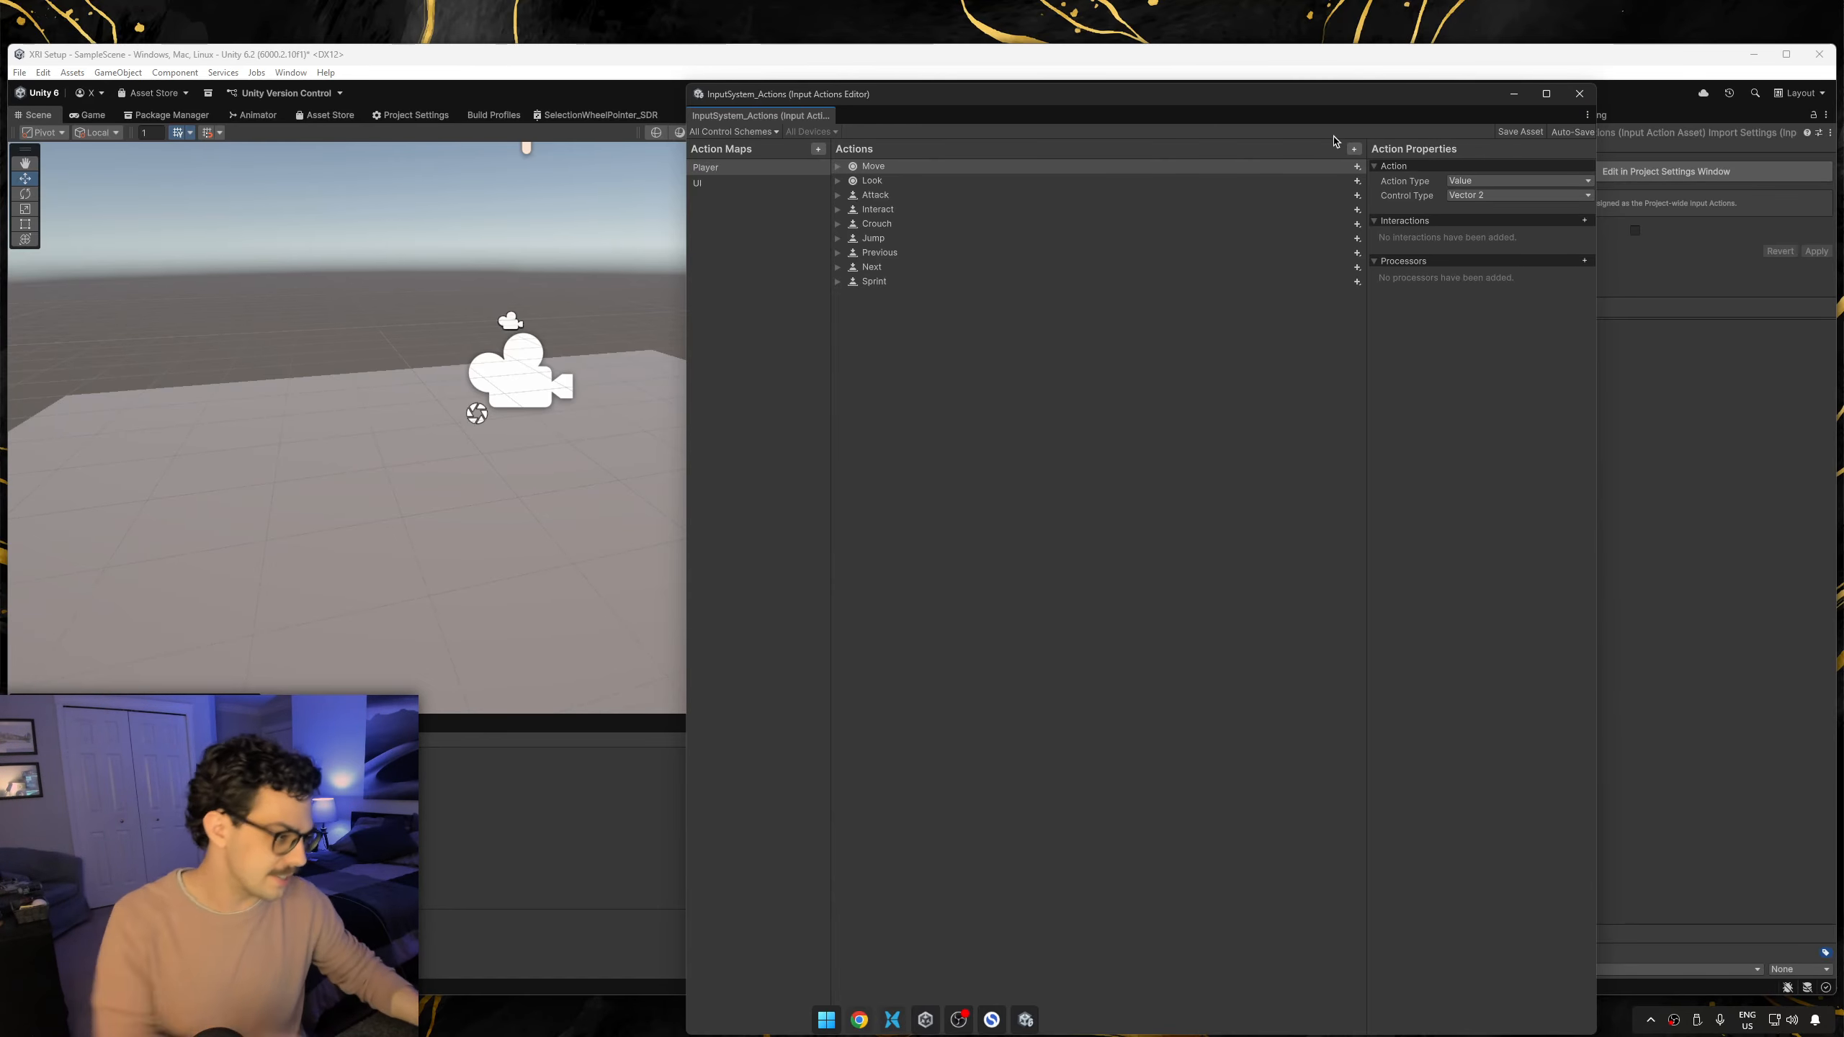
pyautogui.click(1575, 93)
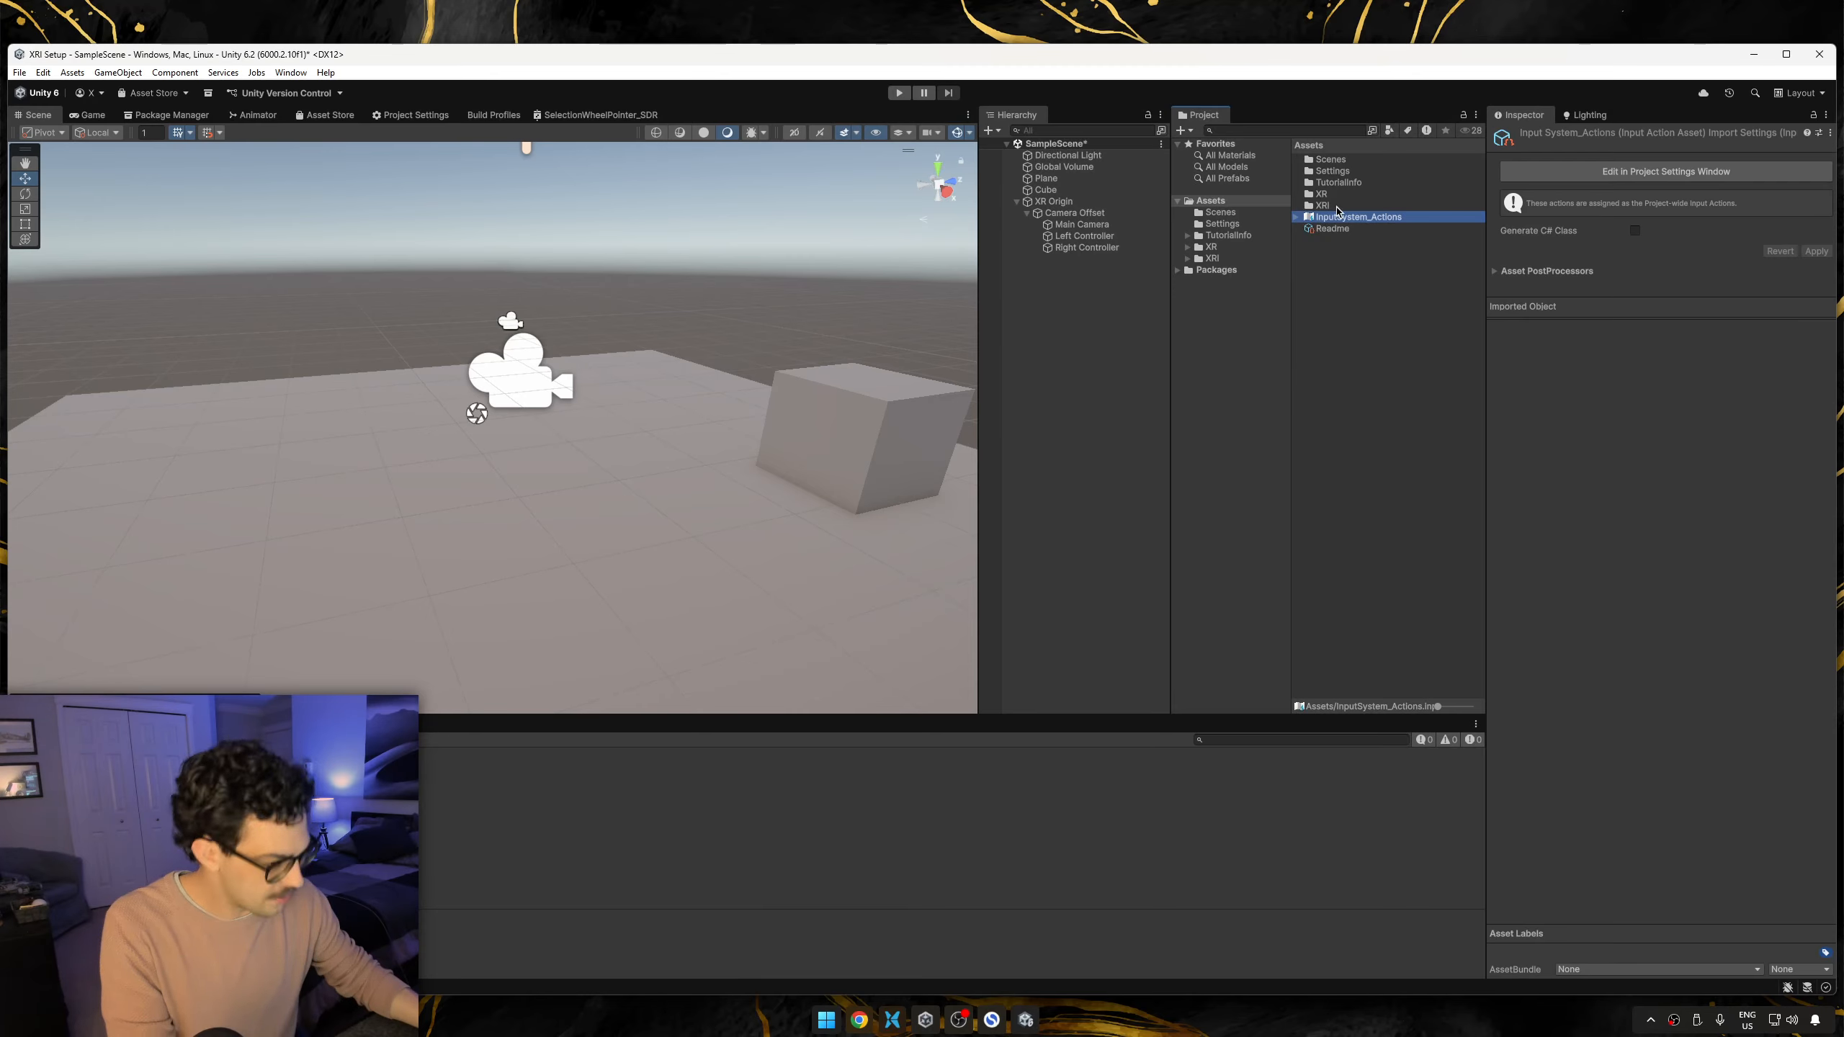
# Add a Tracked Pose Driver (Input System) component to Main Camera.
pyautogui.click(1082, 225)
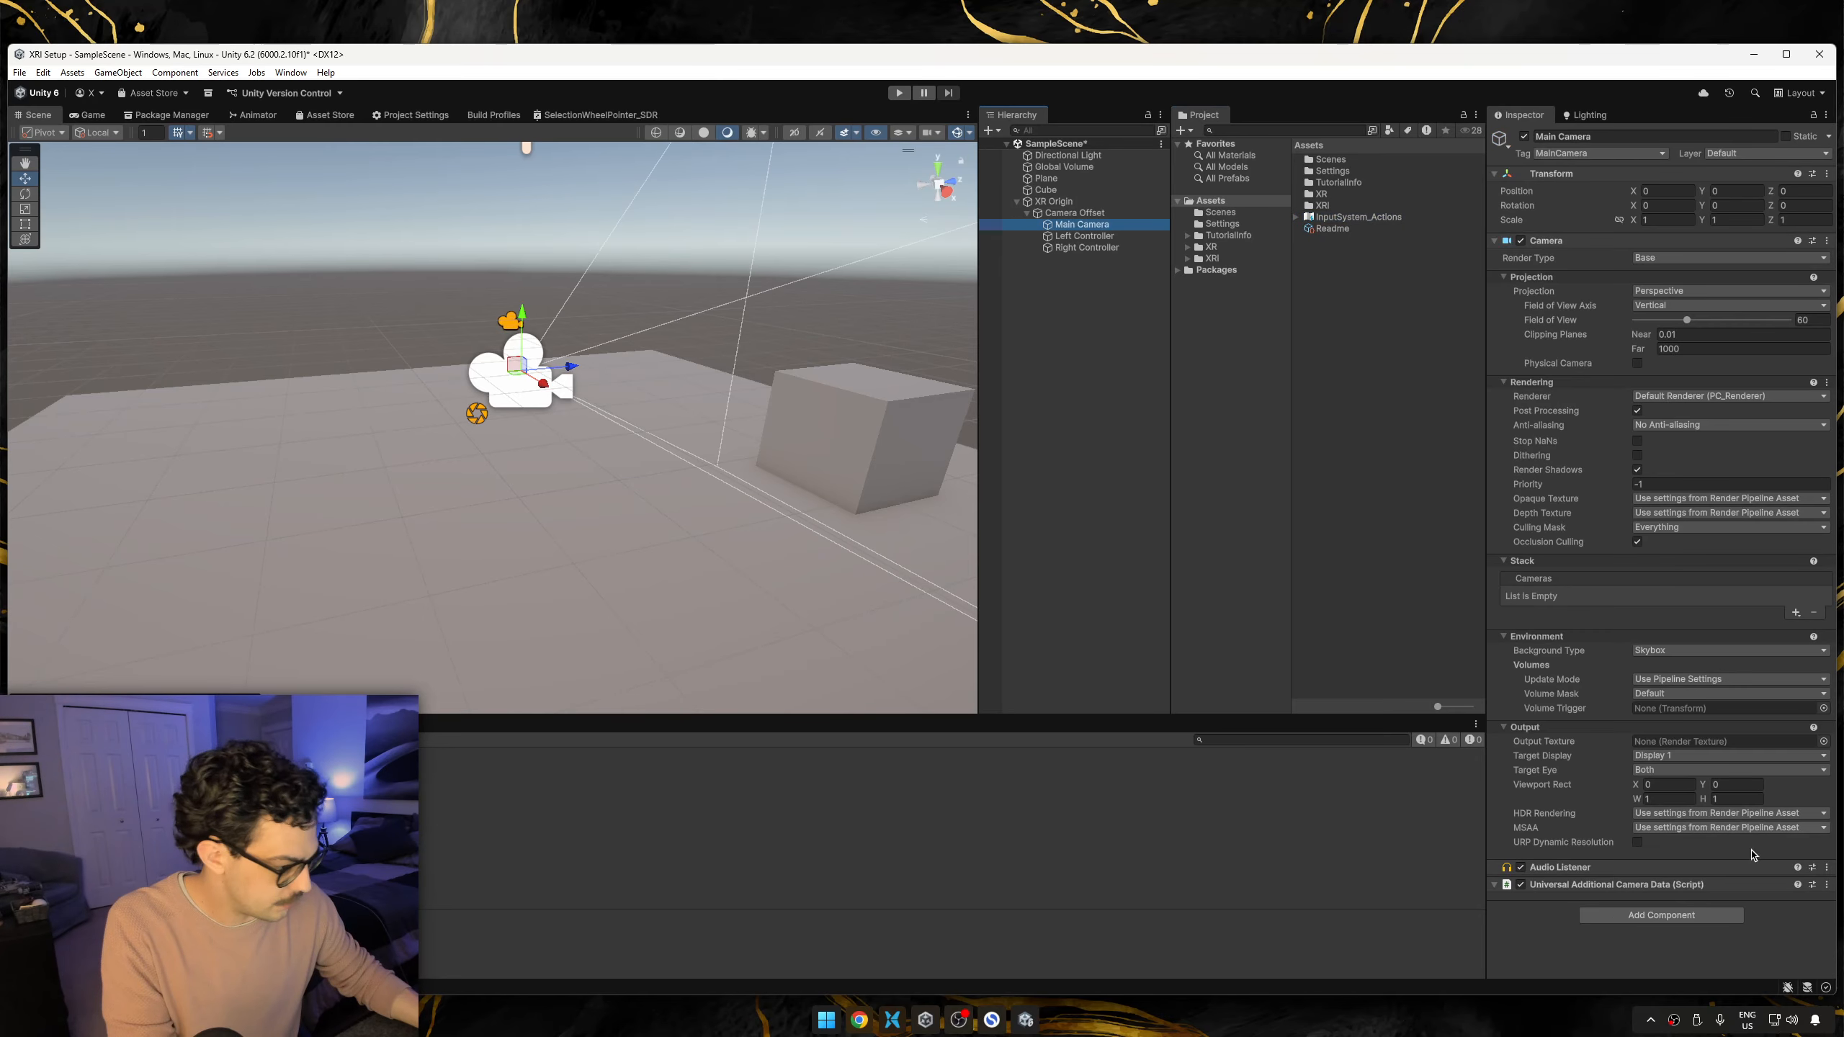
pyautogui.click(1661, 915)
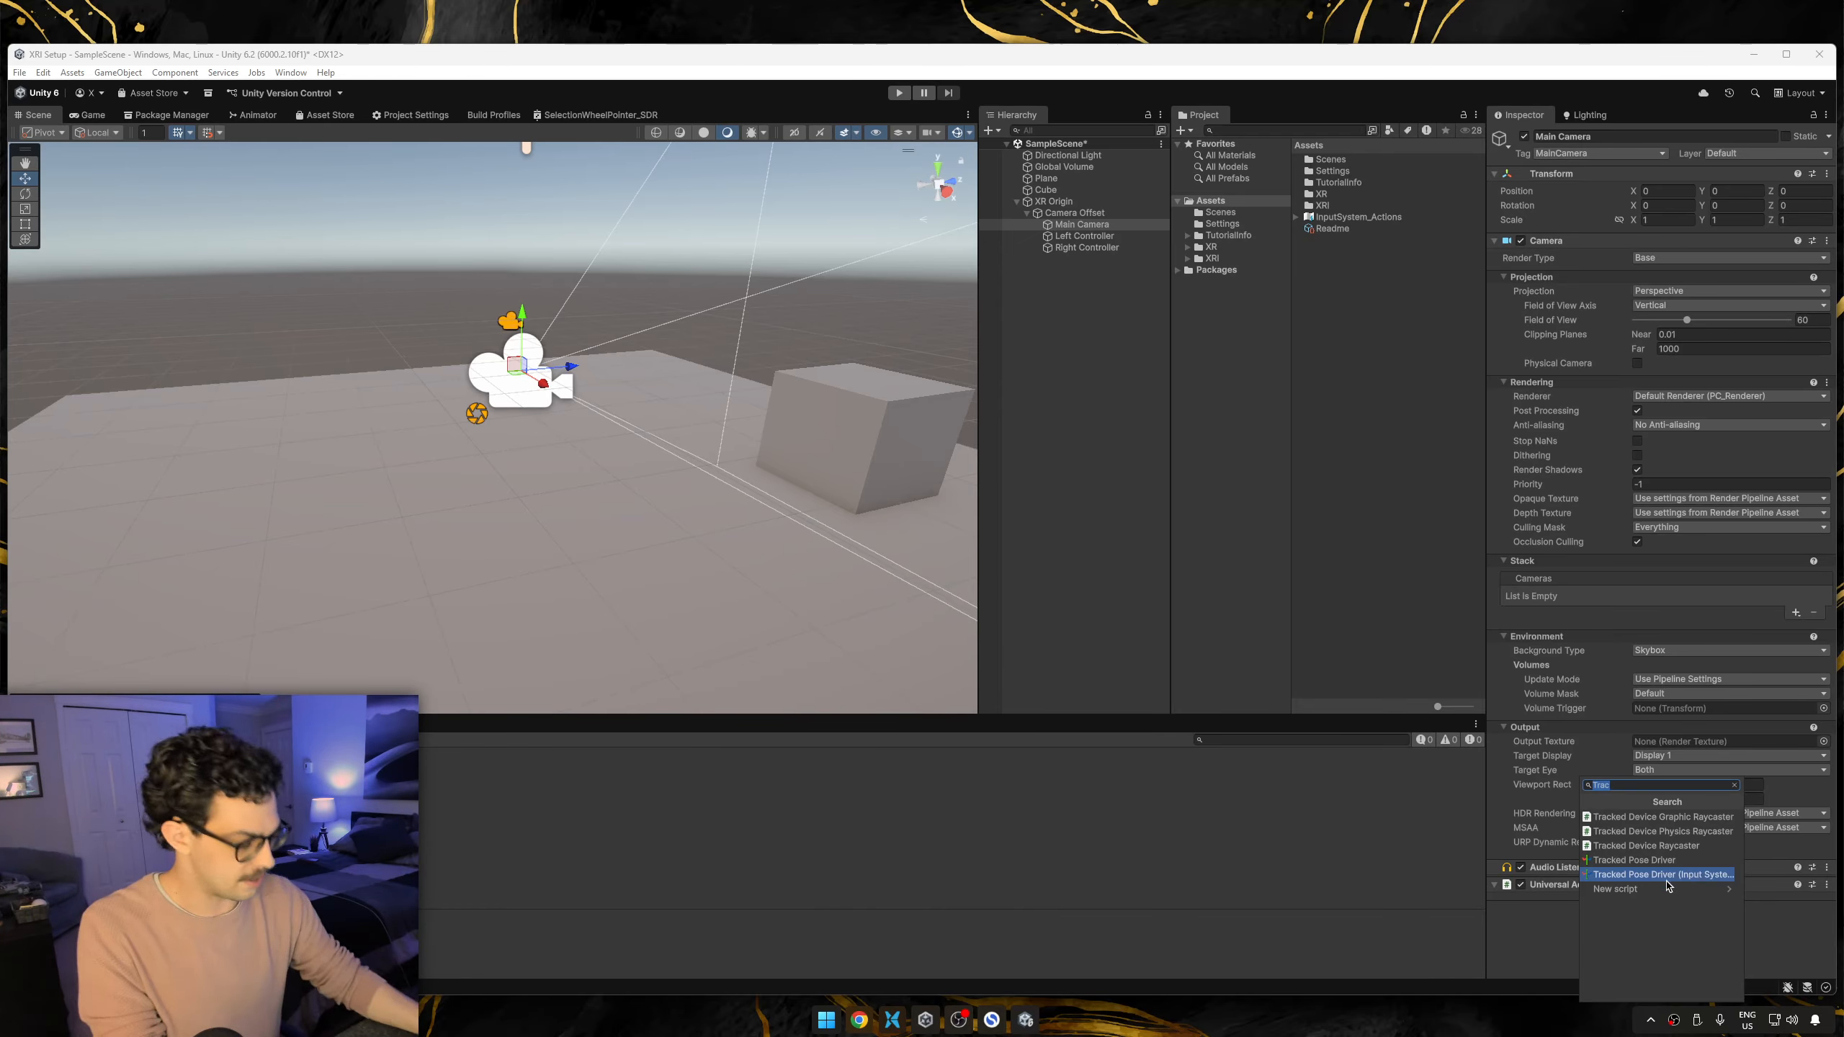
pyautogui.click(1662, 874)
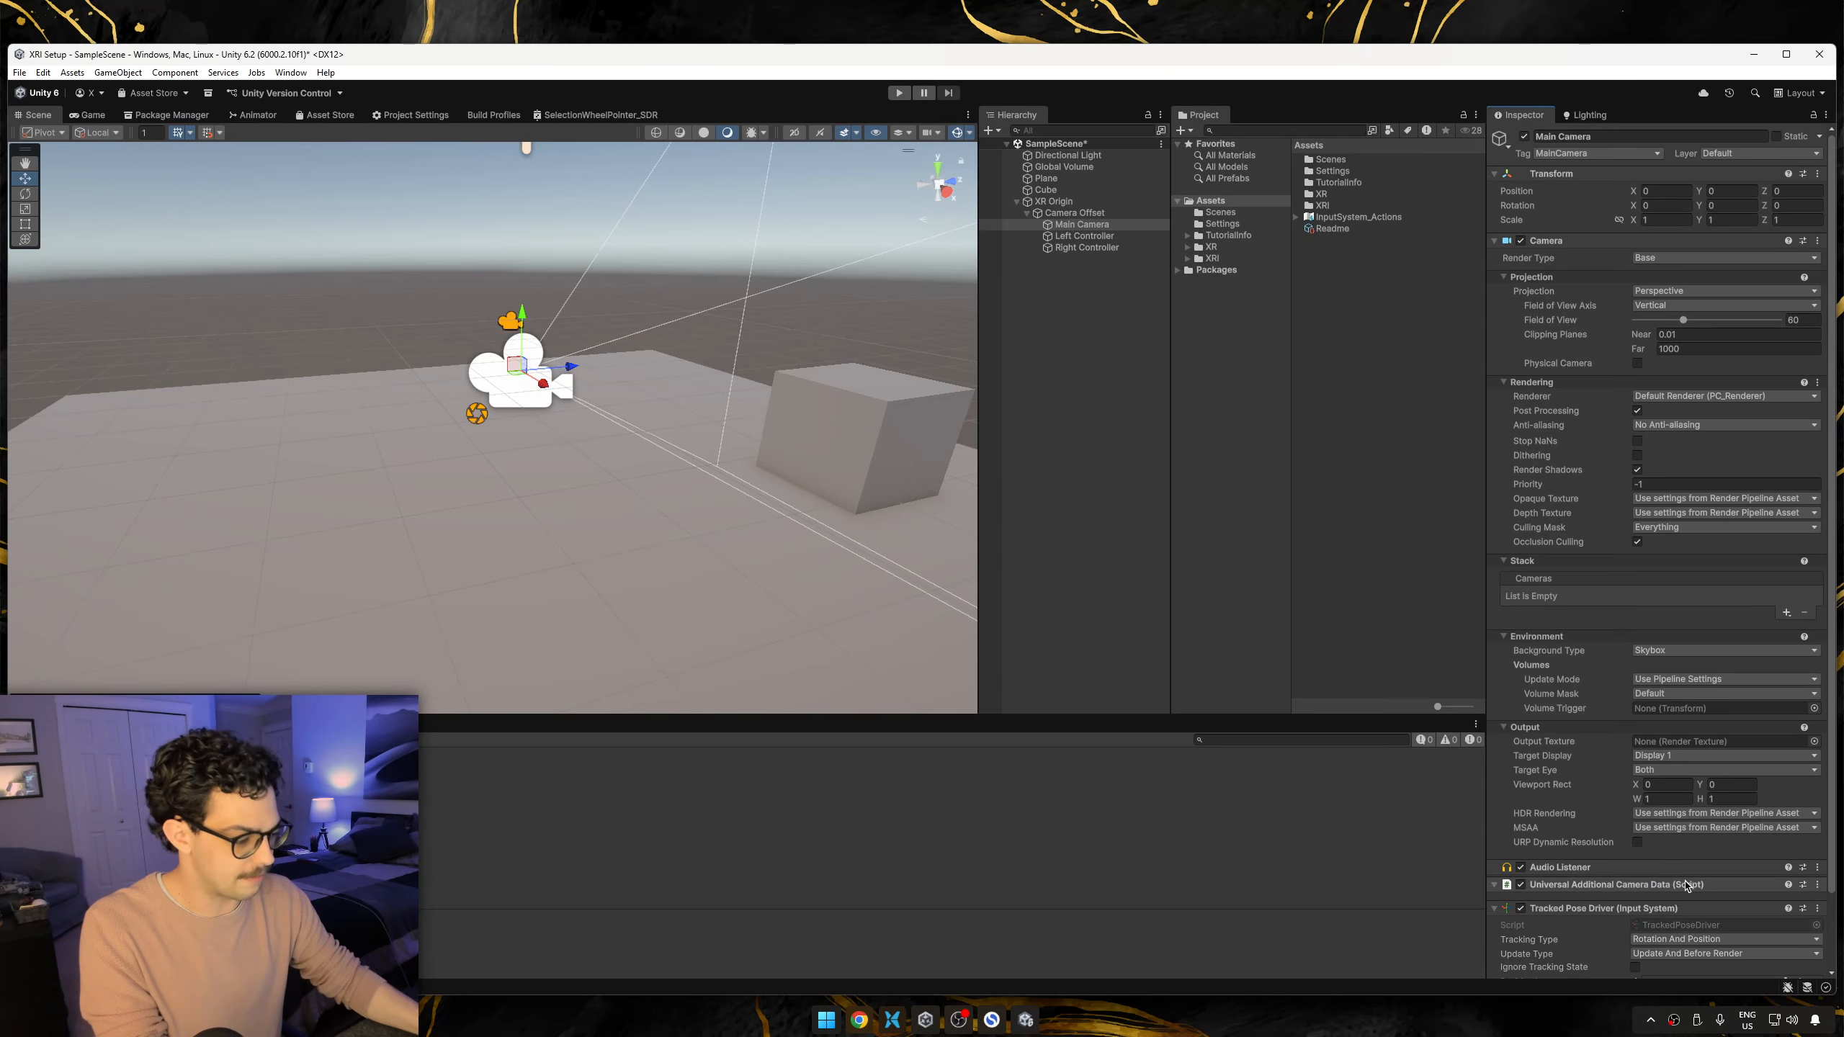
pyautogui.scroll(-3, 1508, 769)
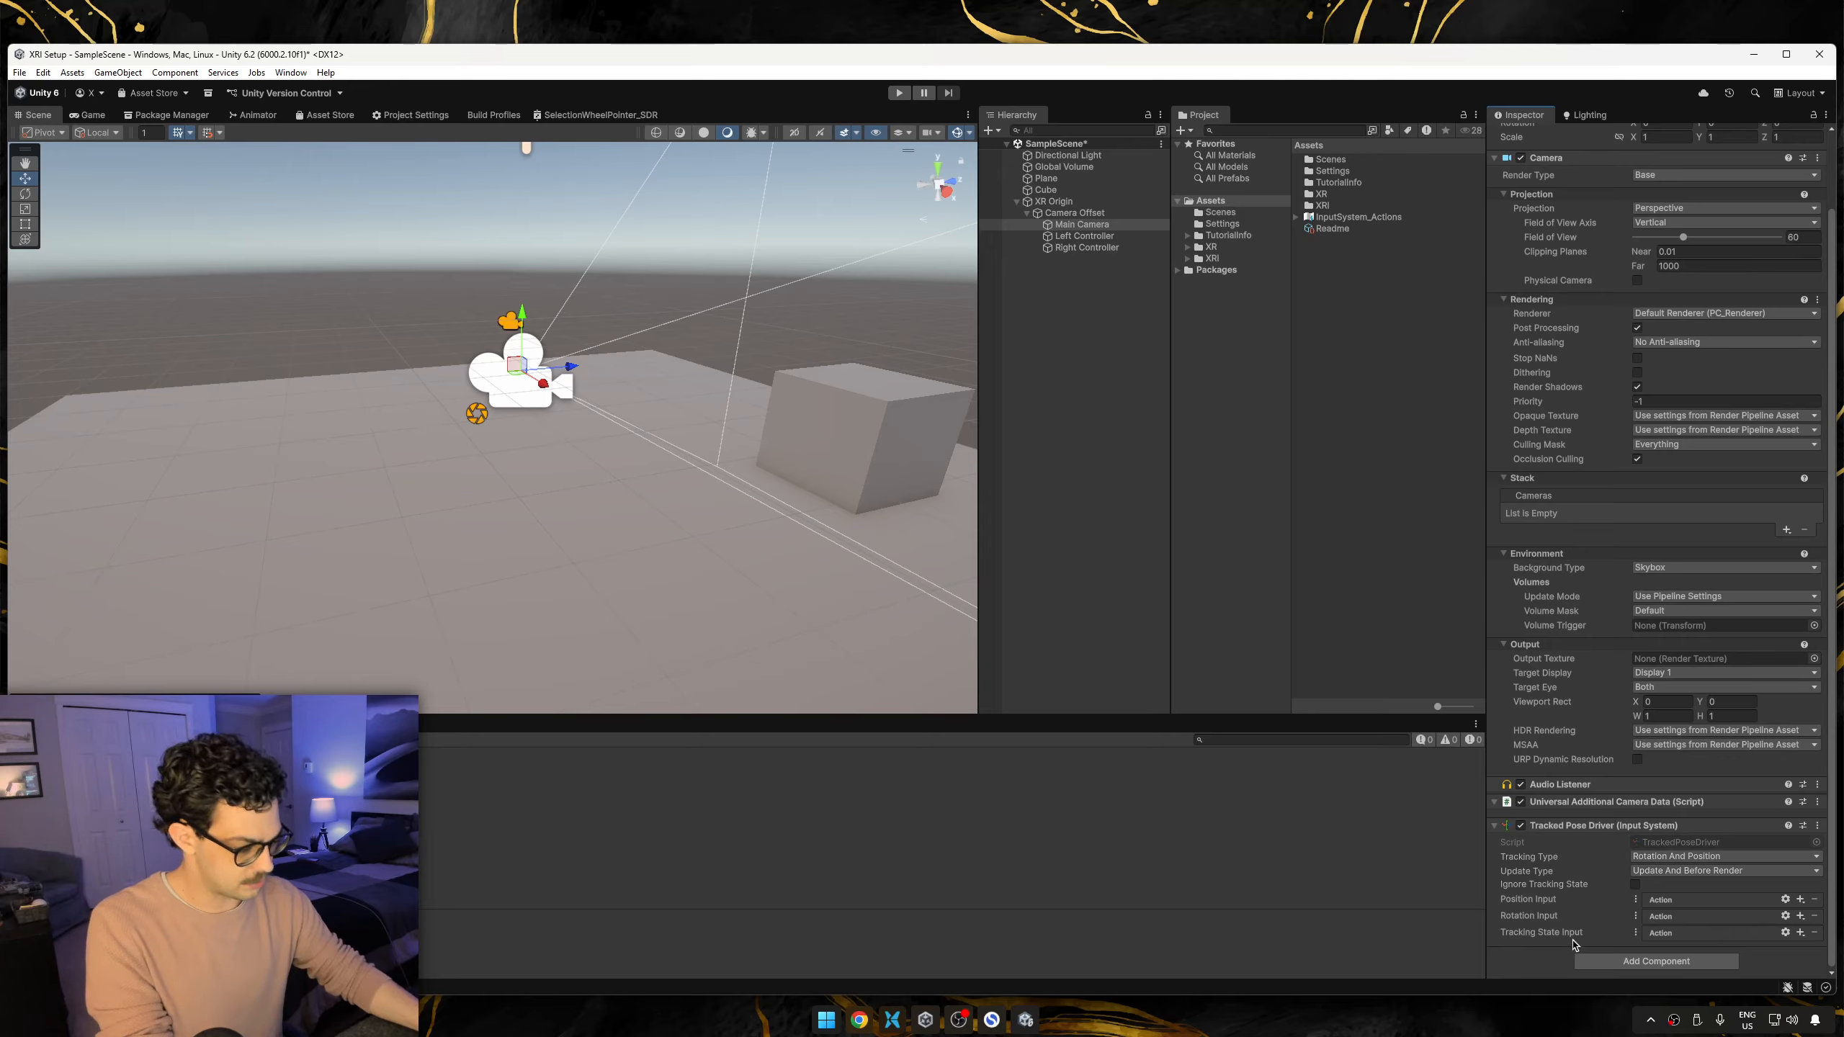
pyautogui.moveTo(1568, 939)
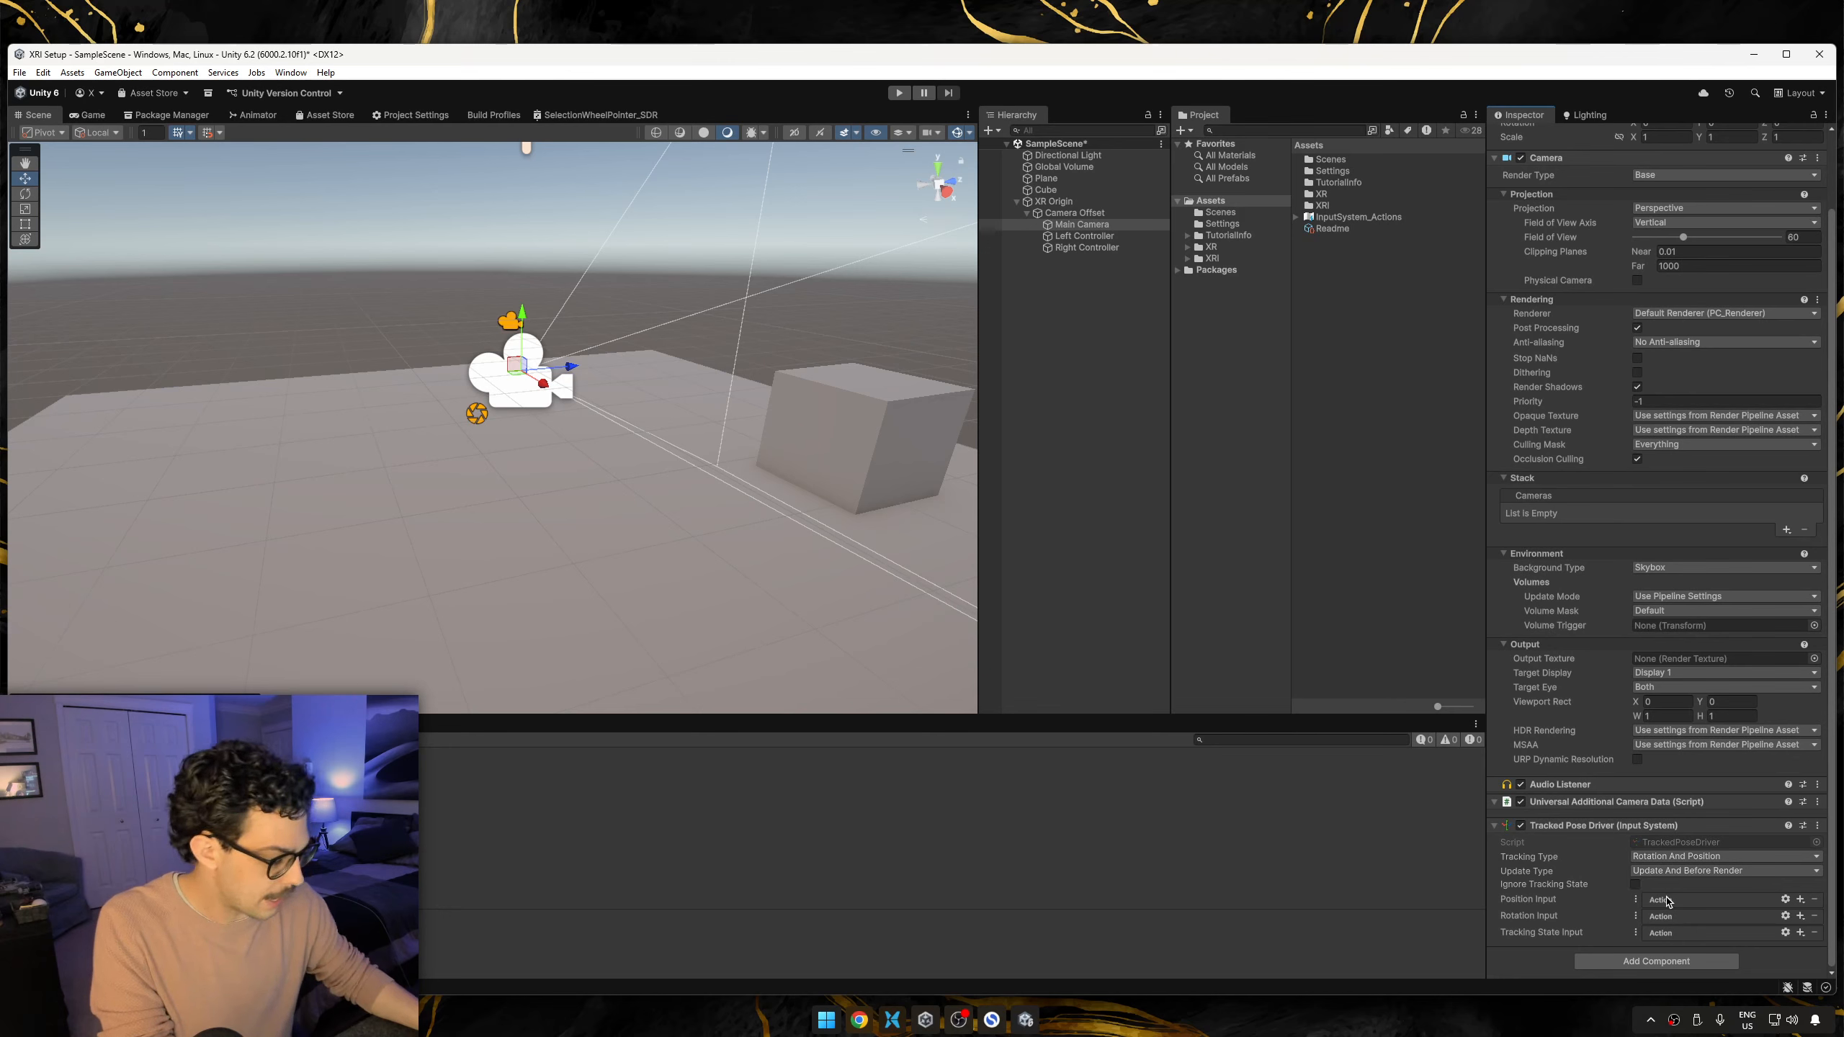
# Add a binding to the Tracked Pose Driver's Position Input with the path centerEyePosition [XR HMD].
pyautogui.click(1801, 900)
pyautogui.click(1544, 901)
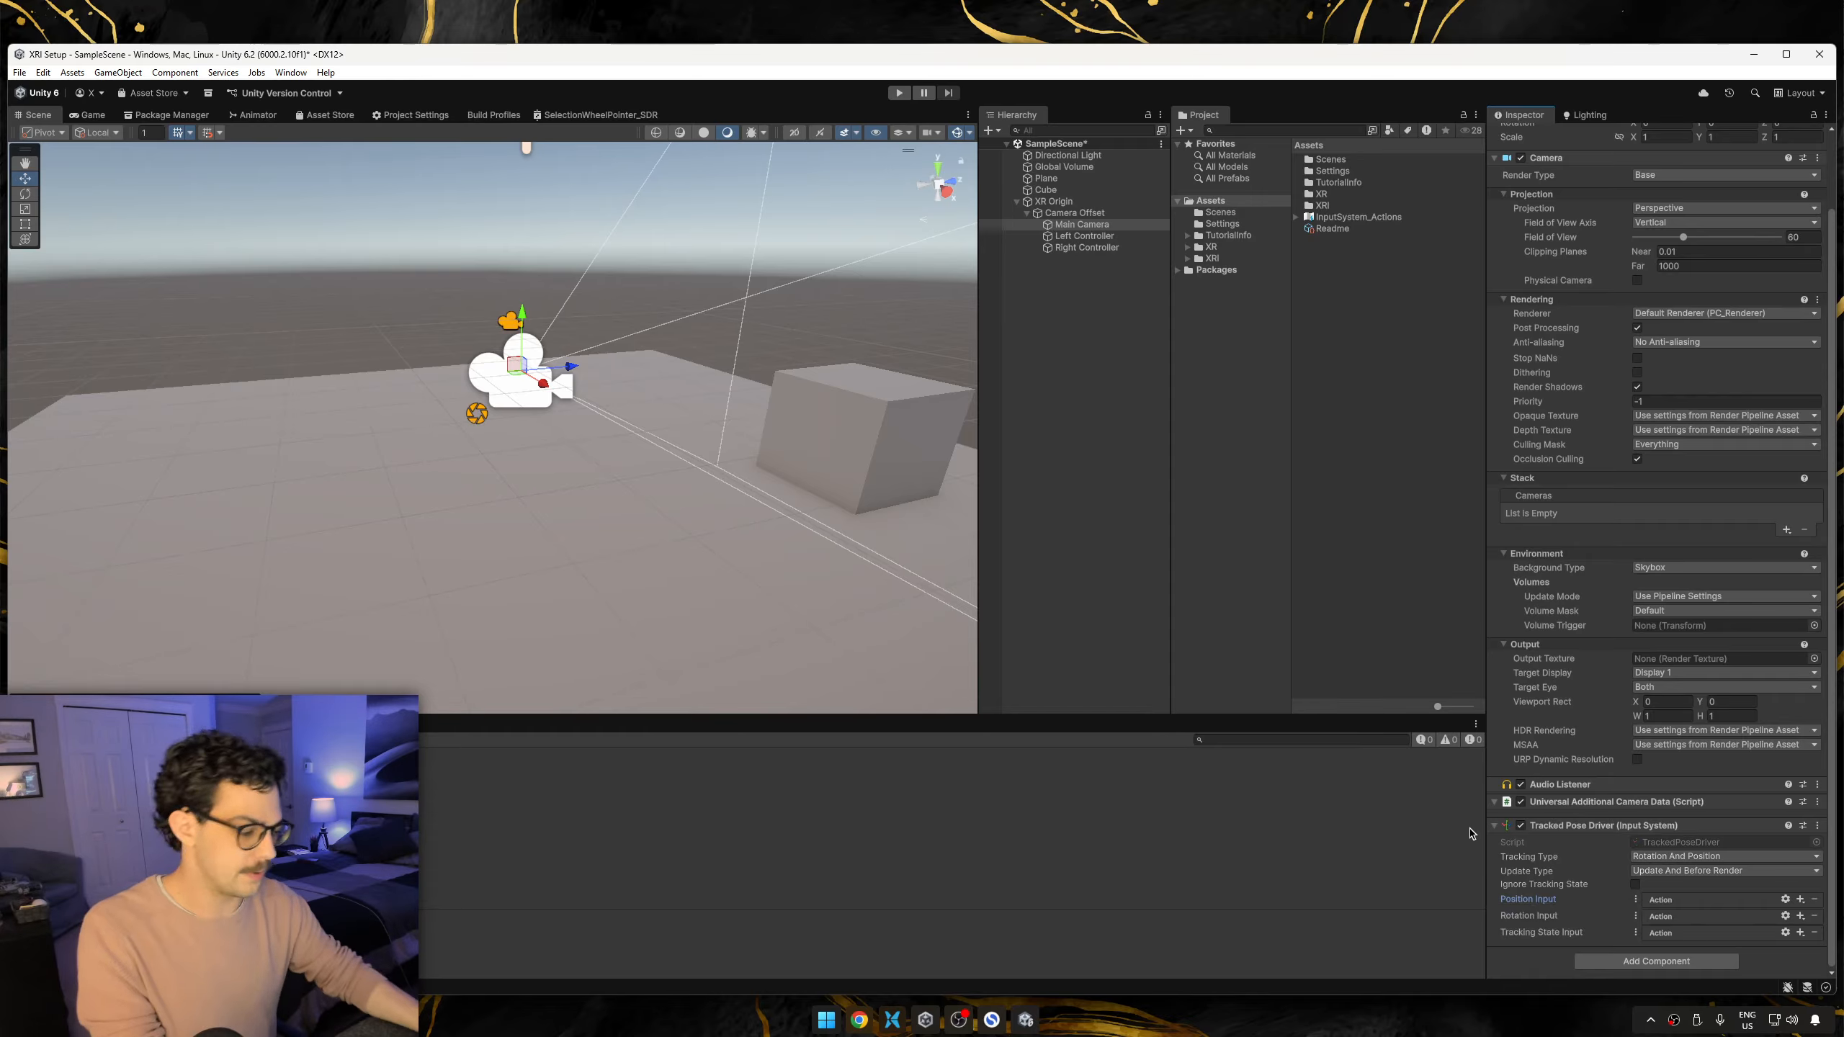
pyautogui.click(1802, 901)
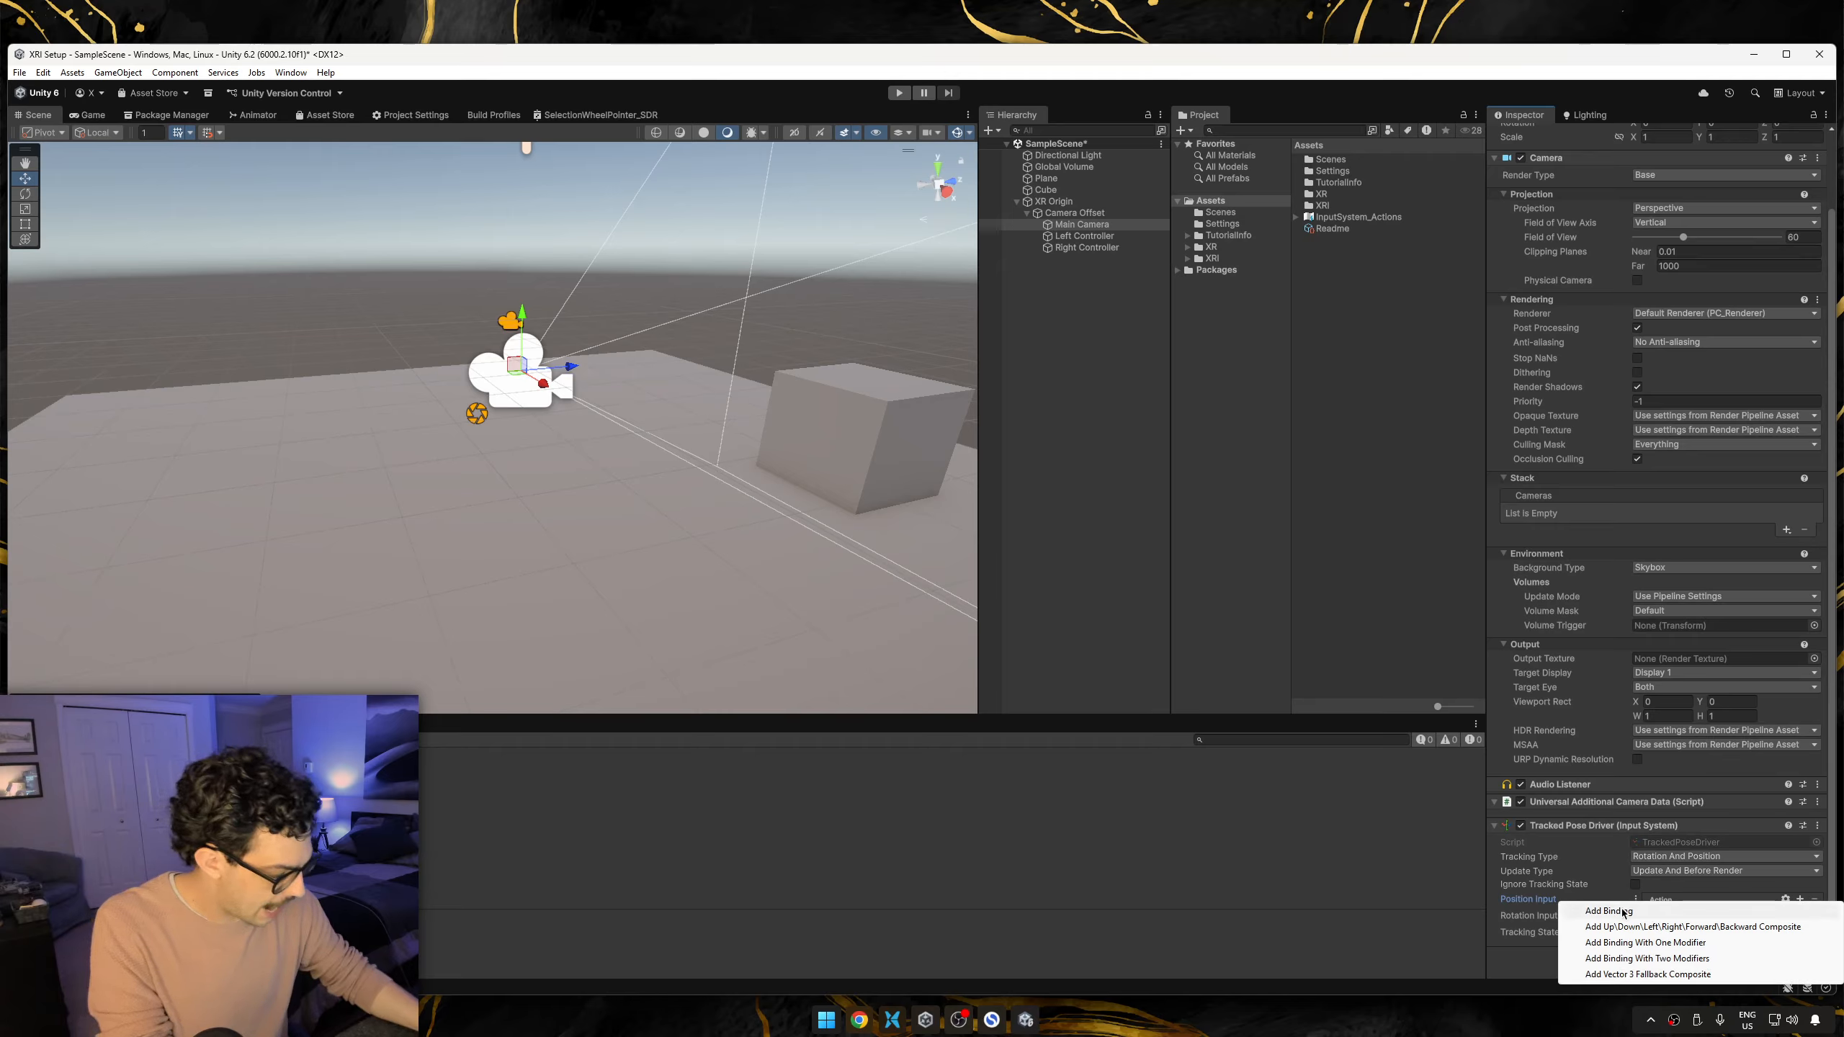
pyautogui.click(1790, 909)
pyautogui.click(1707, 915)
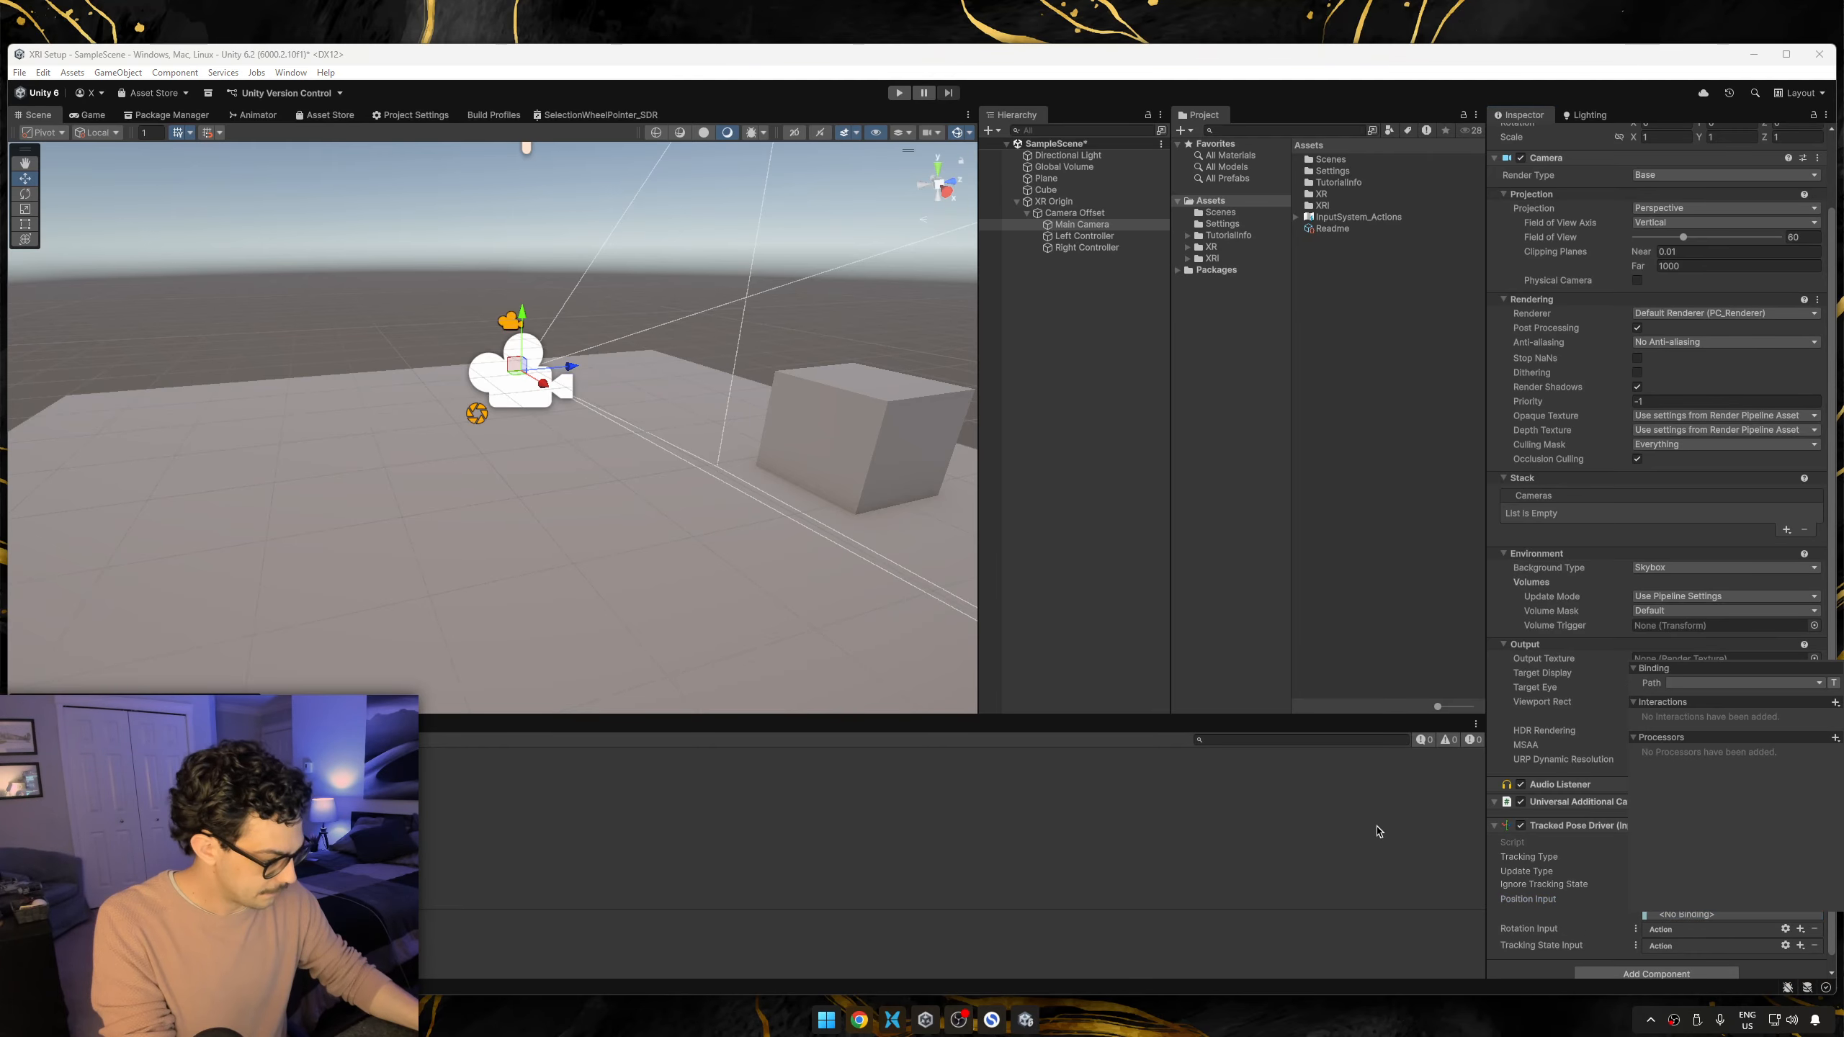
pyautogui.click(1710, 683)
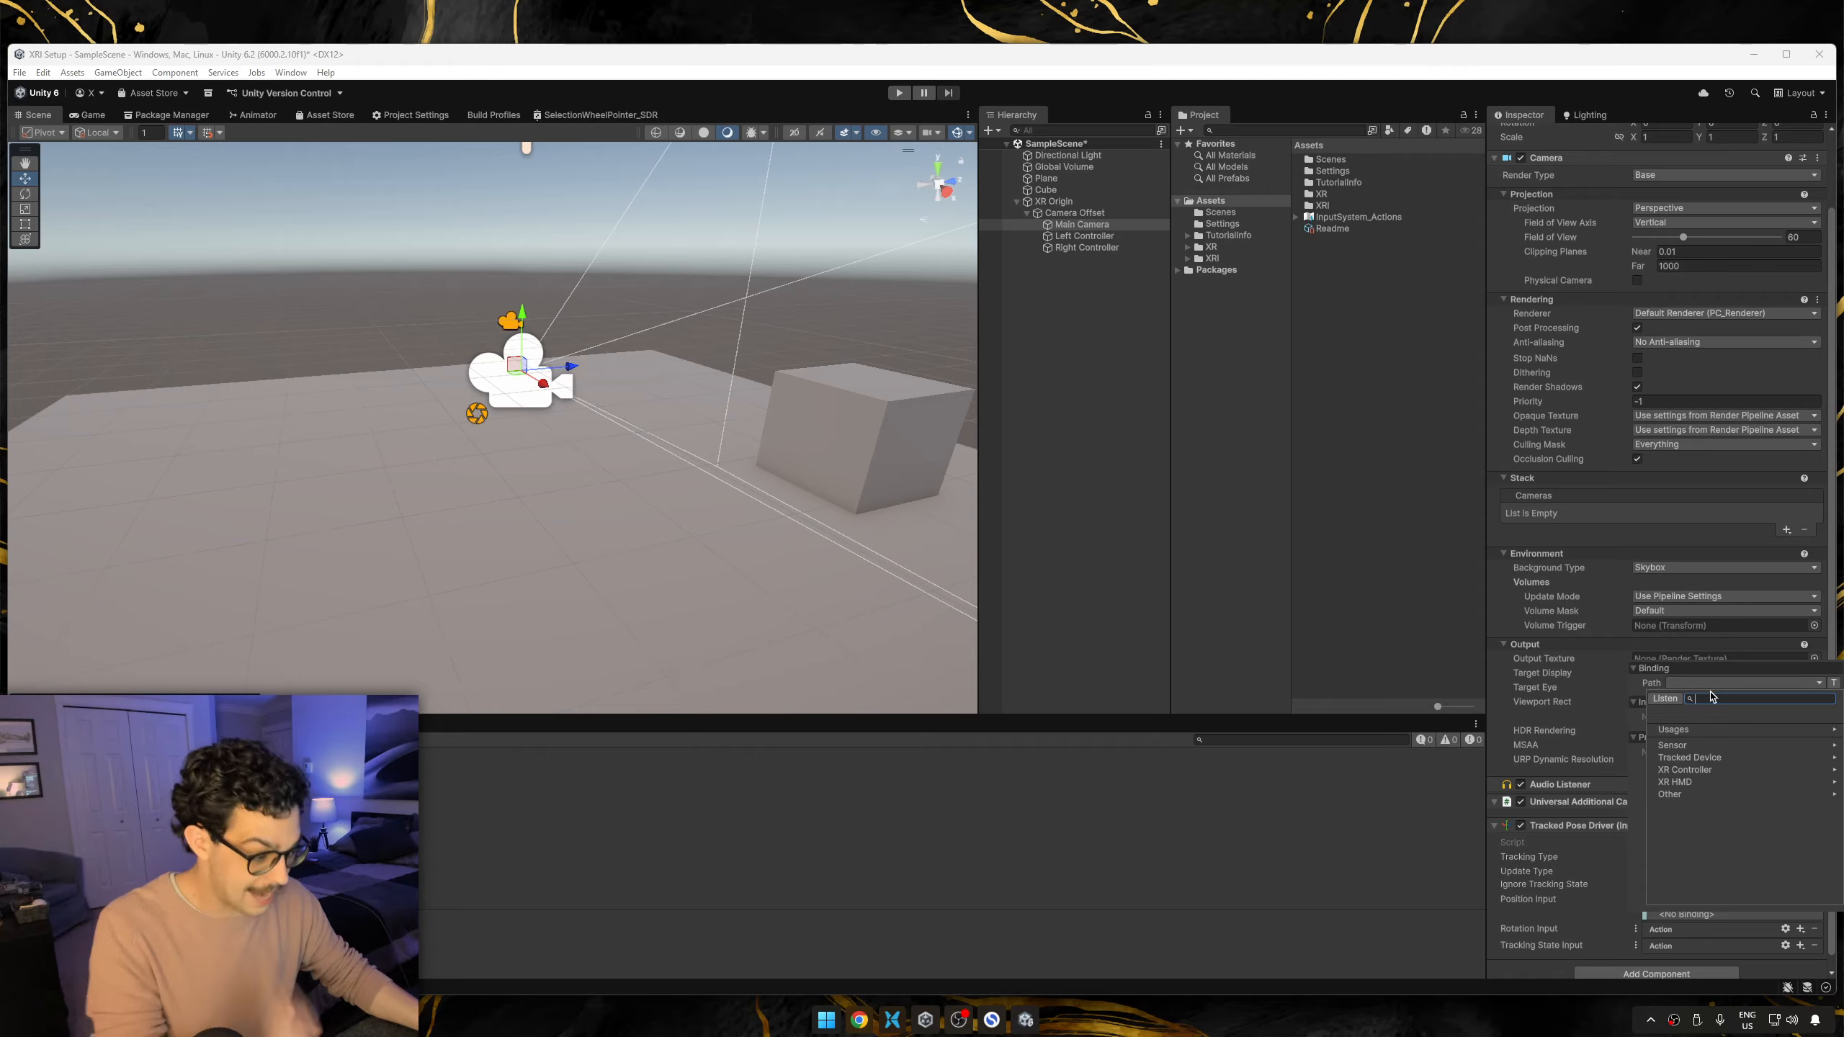
pyautogui.click(1715, 781)
pyautogui.click(1726, 749)
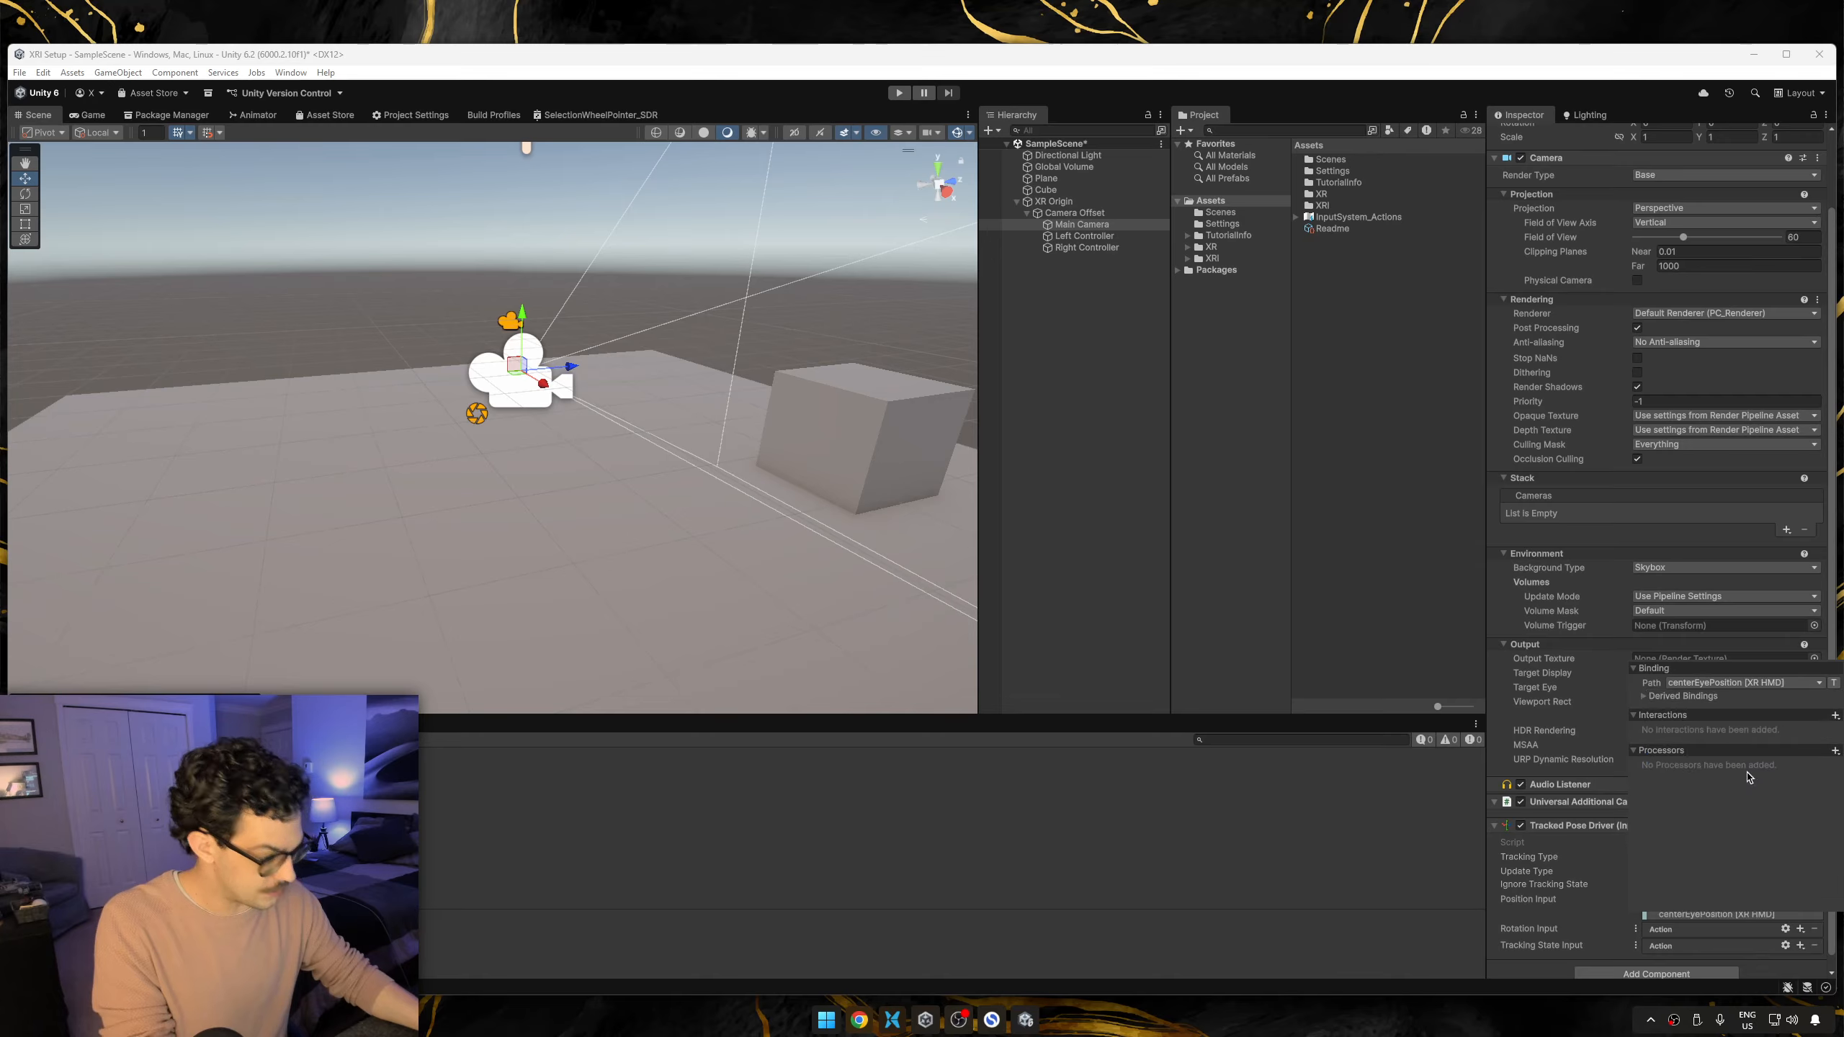
pyautogui.click(1545, 886)
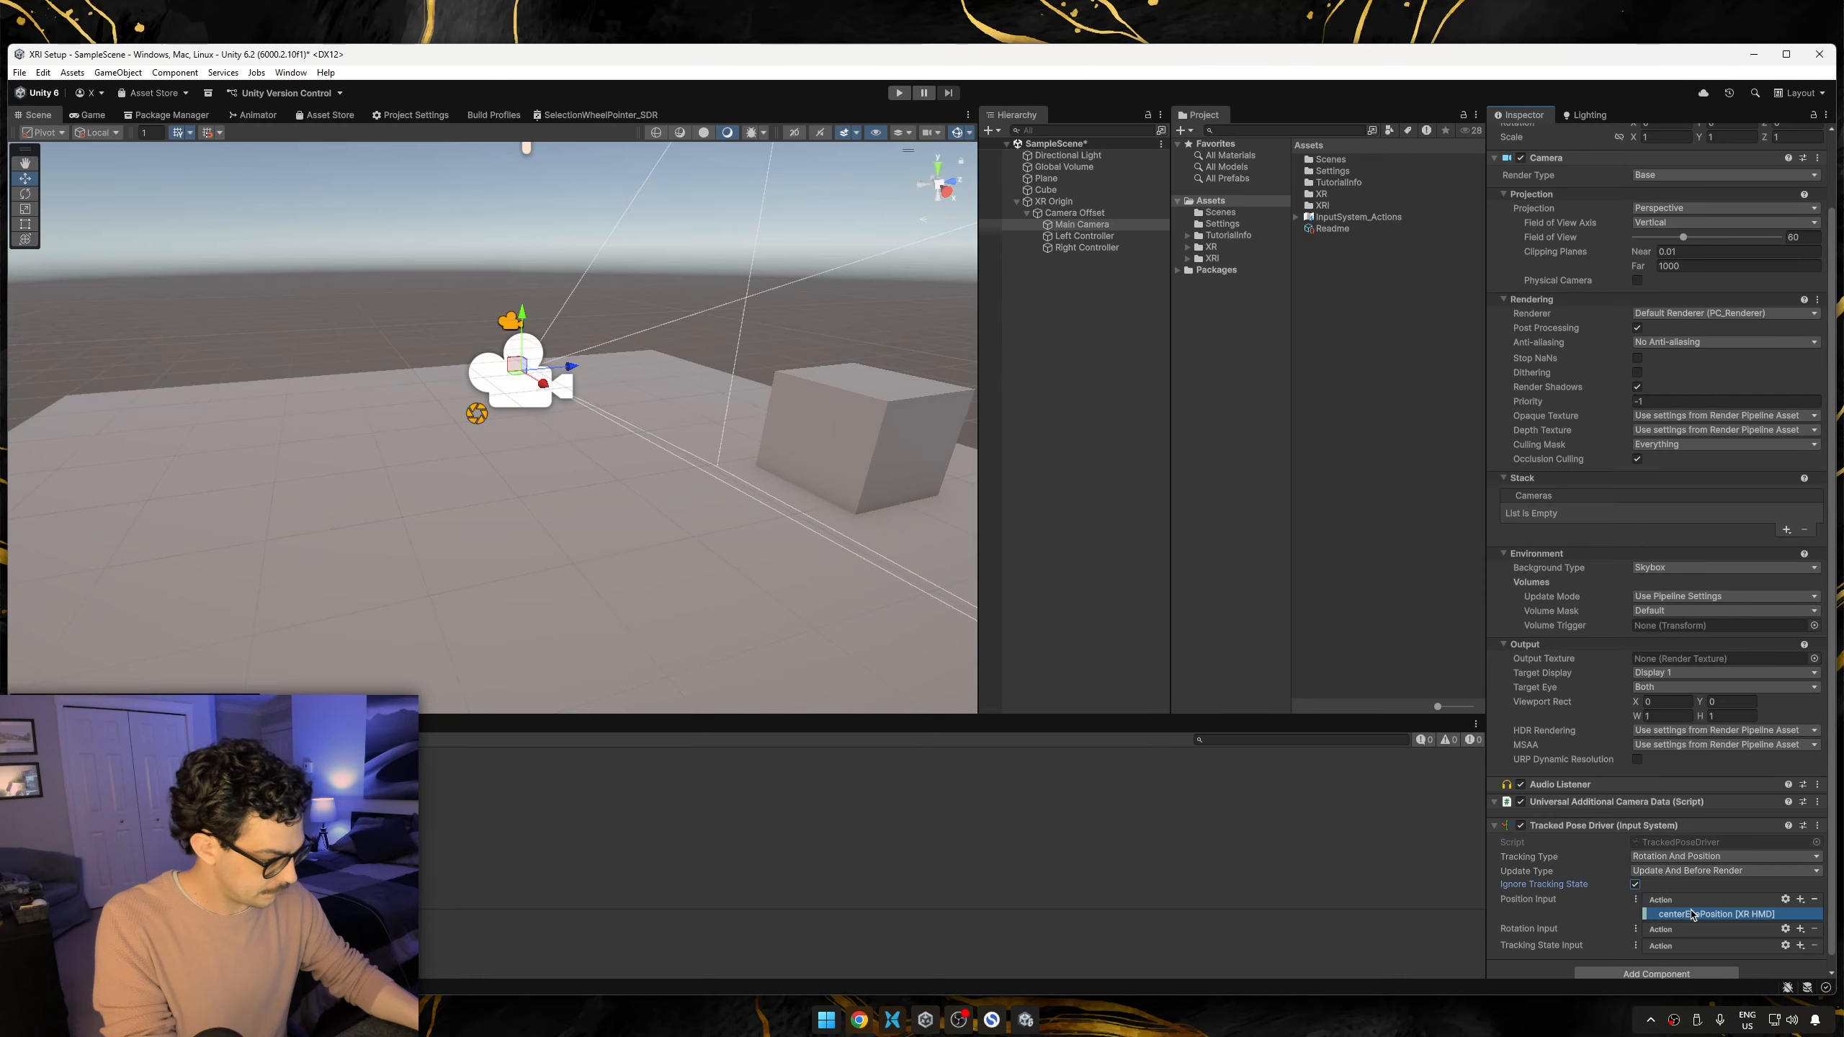
# Add a second Position Input binding to the Tracked Pose Driver with the path devicePosition [XR HMD].
pyautogui.click(1800, 898)
pyautogui.click(1608, 911)
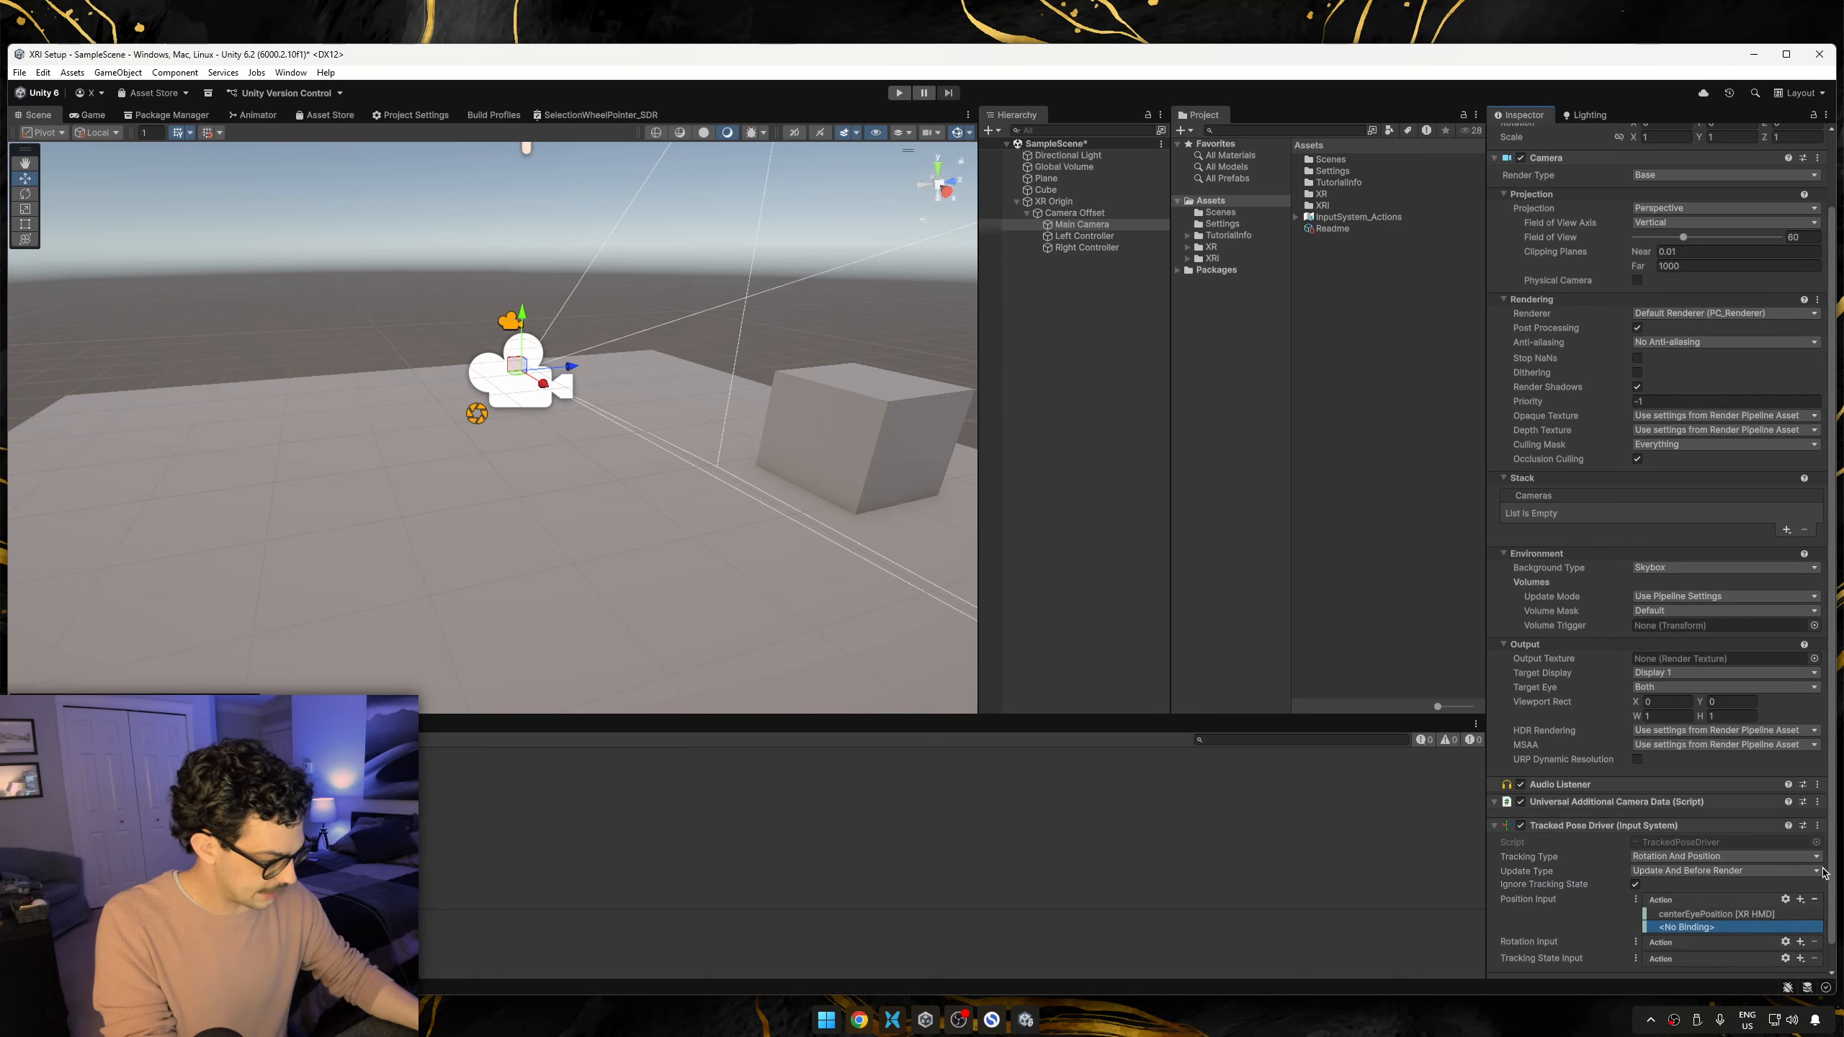
pyautogui.click(1697, 929)
pyautogui.click(1698, 697)
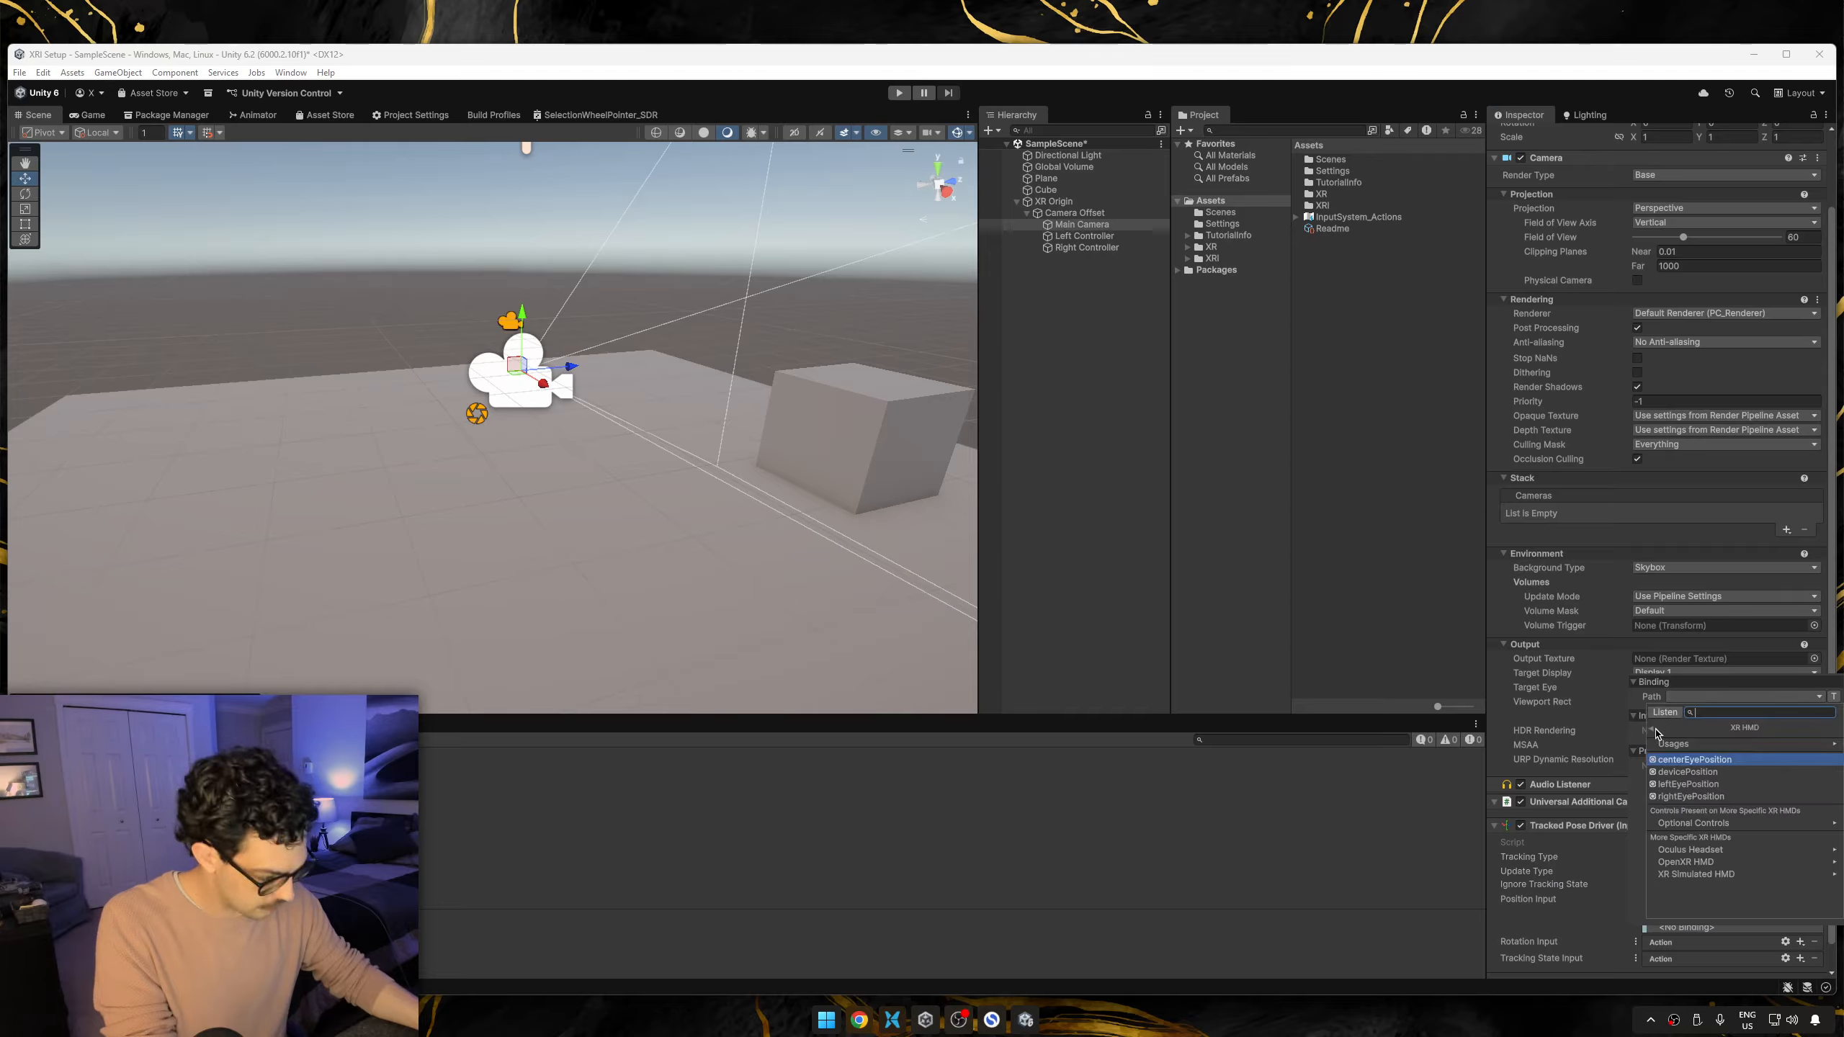
pyautogui.click(1703, 776)
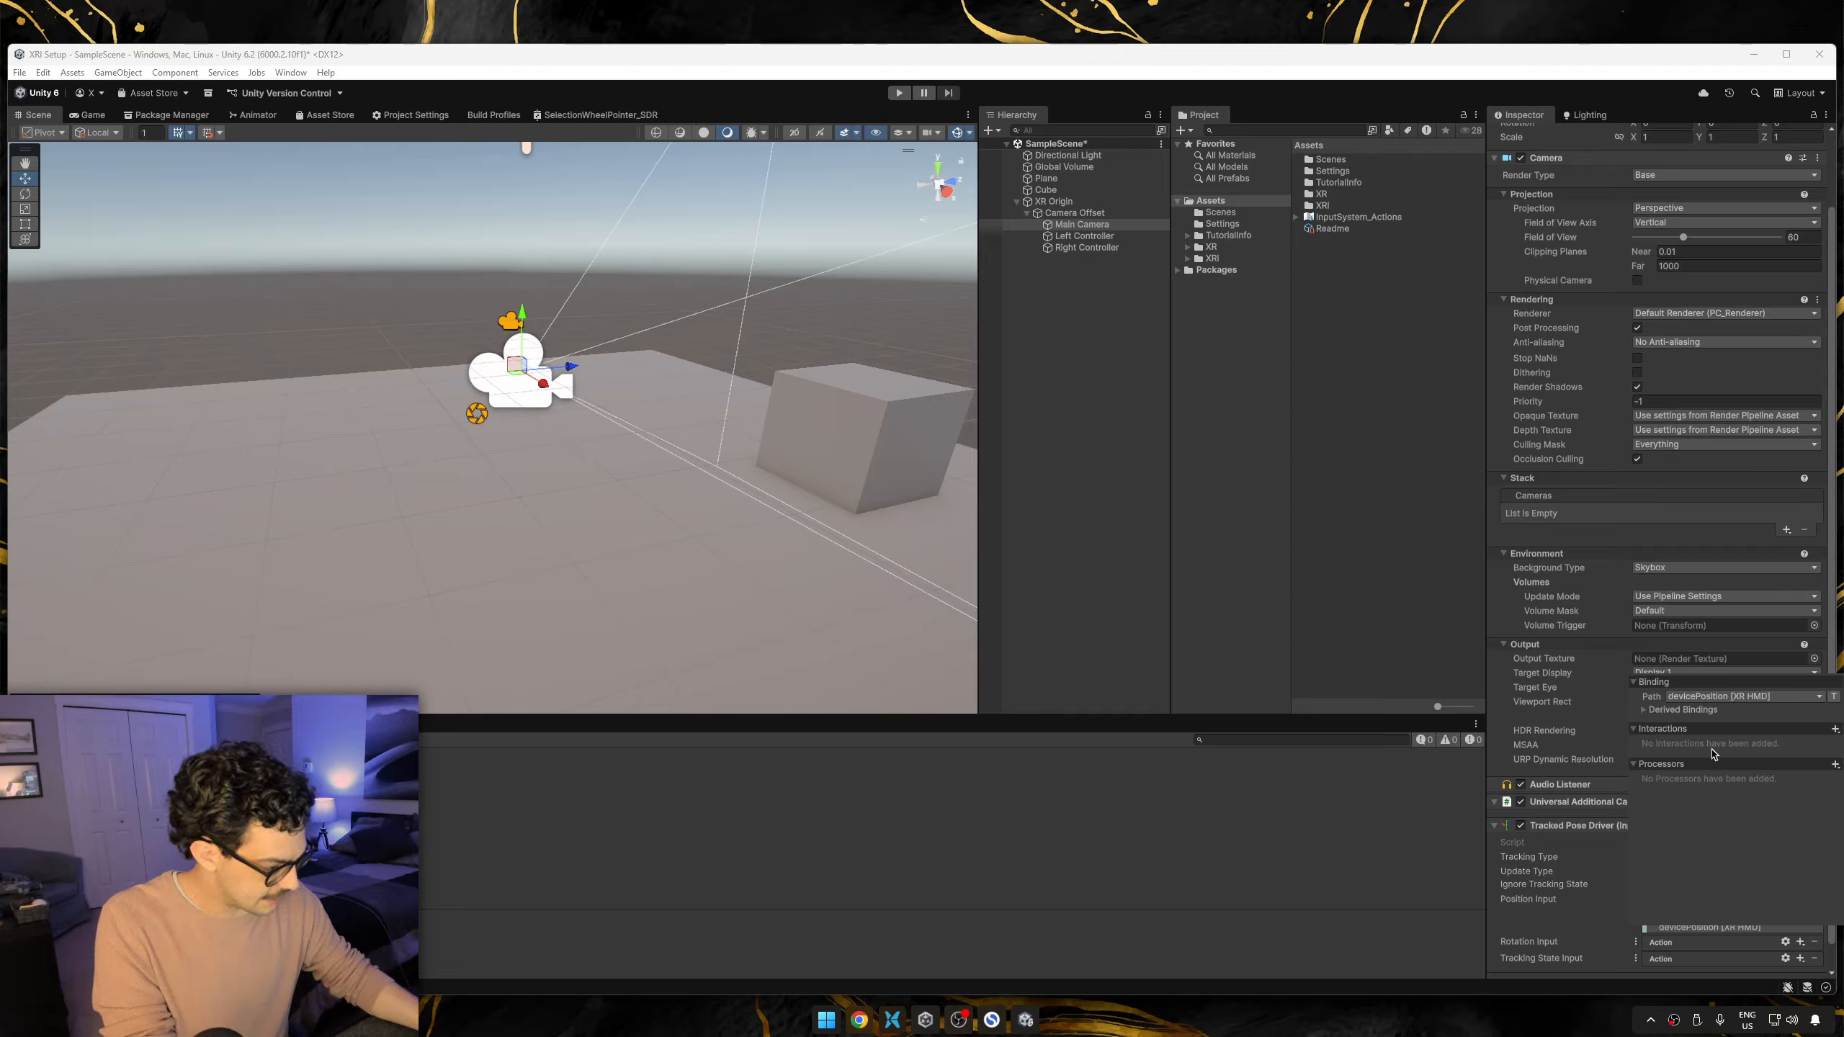
pyautogui.click(1420, 835)
# Add a binding to the Tracked Pose Driver's Rotation Input with the path centerEyeRotation [XR HMD].
pyautogui.scroll(-2, 1721, 947)
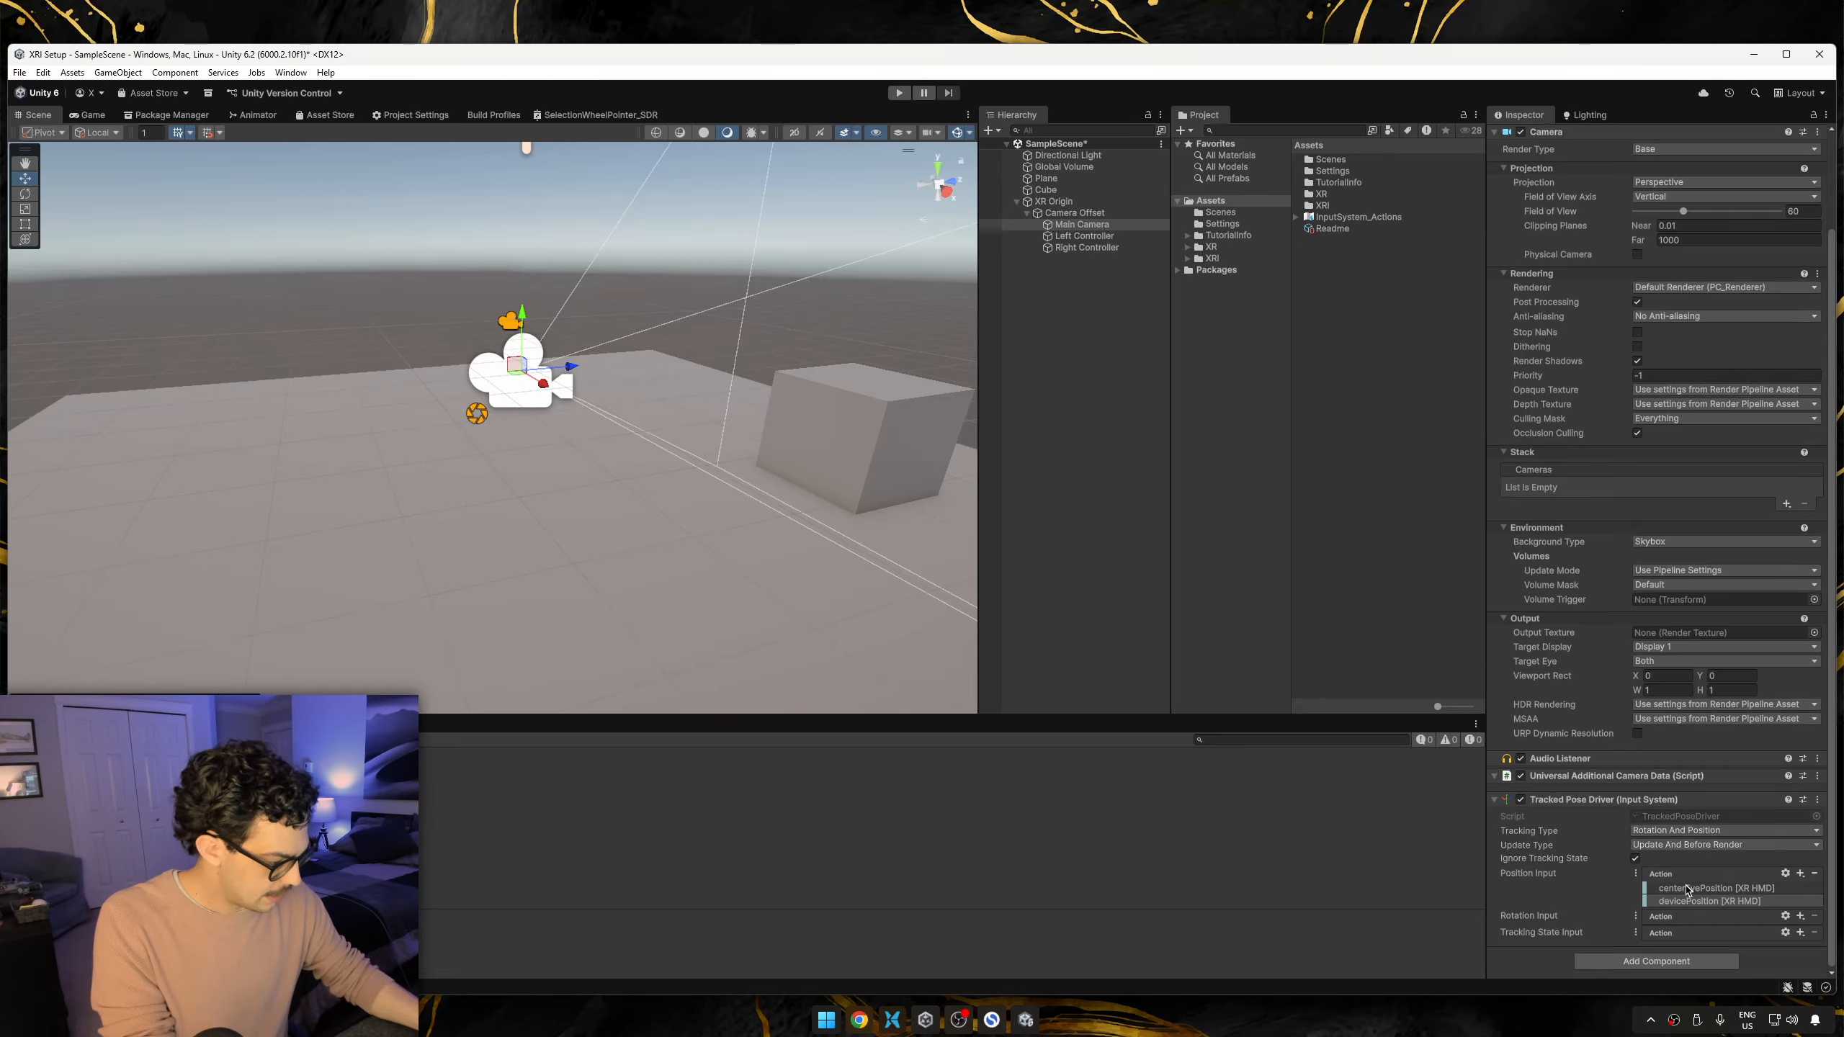
pyautogui.click(1801, 917)
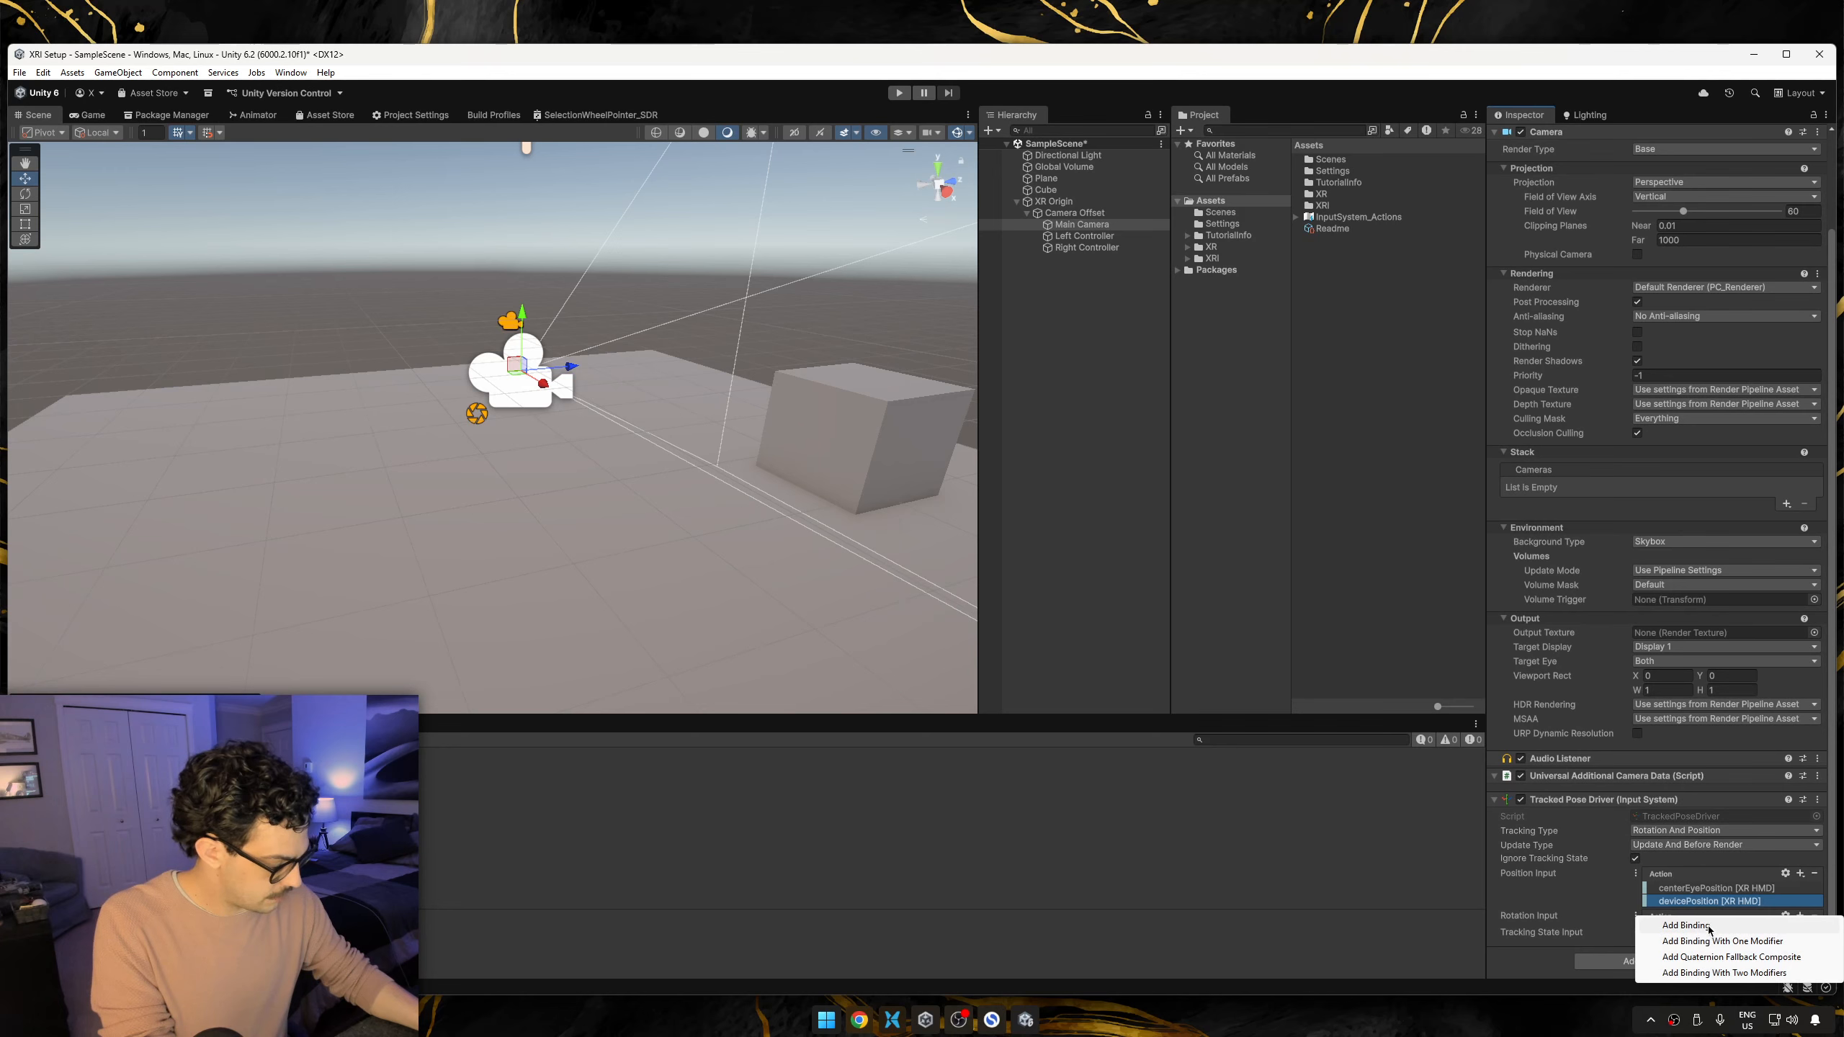
pyautogui.click(1685, 926)
pyautogui.click(1706, 931)
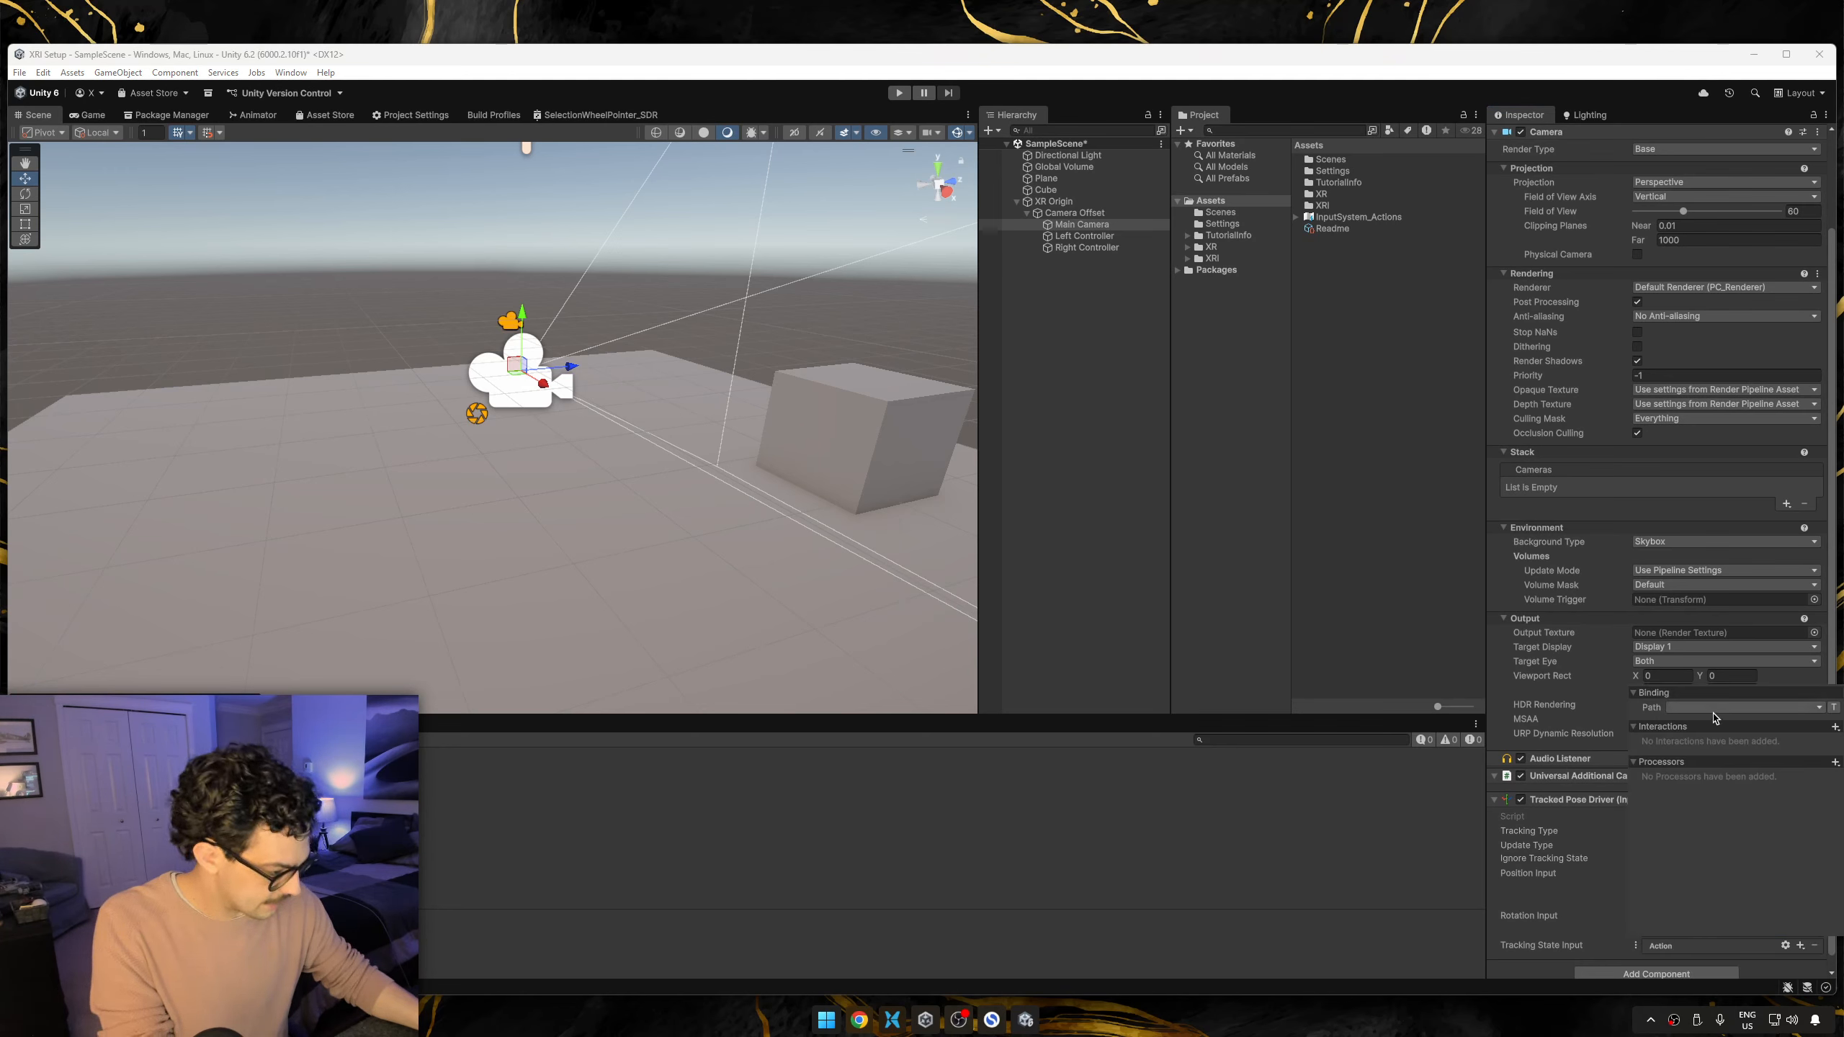
pyautogui.click(1742, 707)
pyautogui.click(1677, 806)
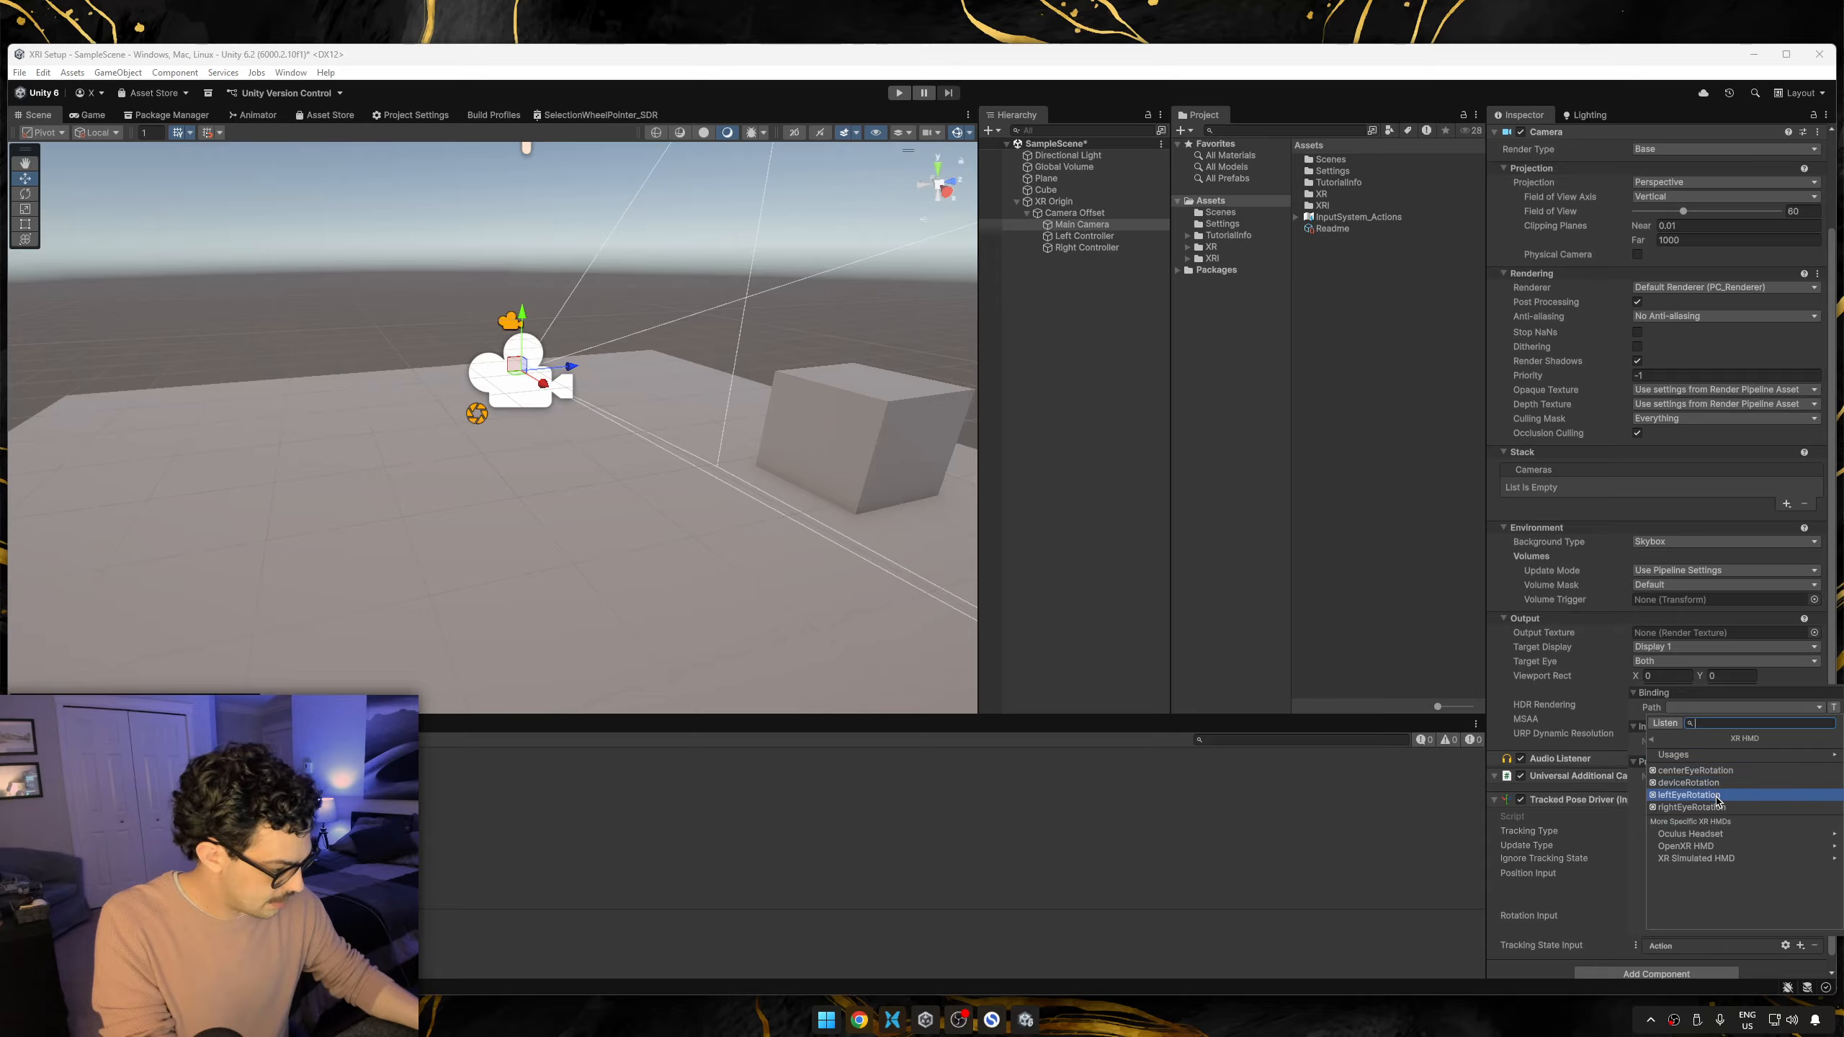
pyautogui.click(1697, 771)
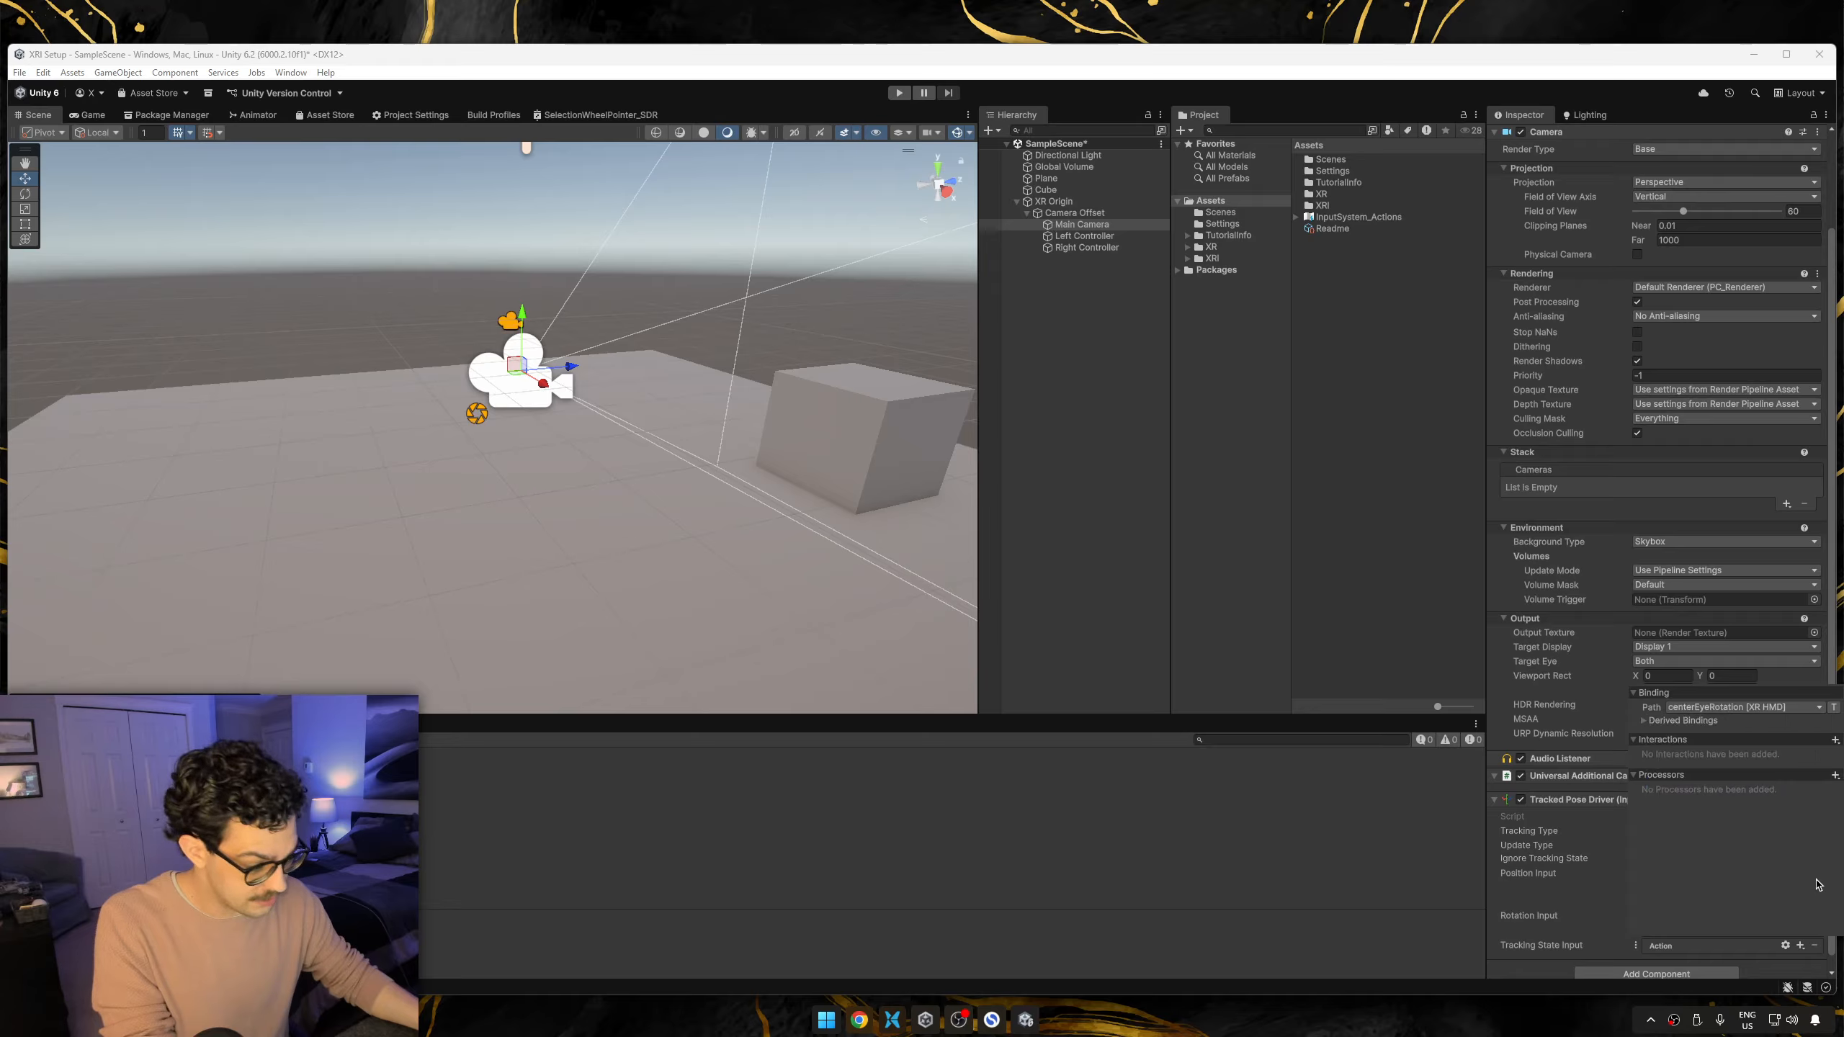
# Add a second Rotation Input binding to Main Camera's Tracked Pose Driver with the path deviceRotation [XR HMD].
pyautogui.scroll(-1, 1743, 929)
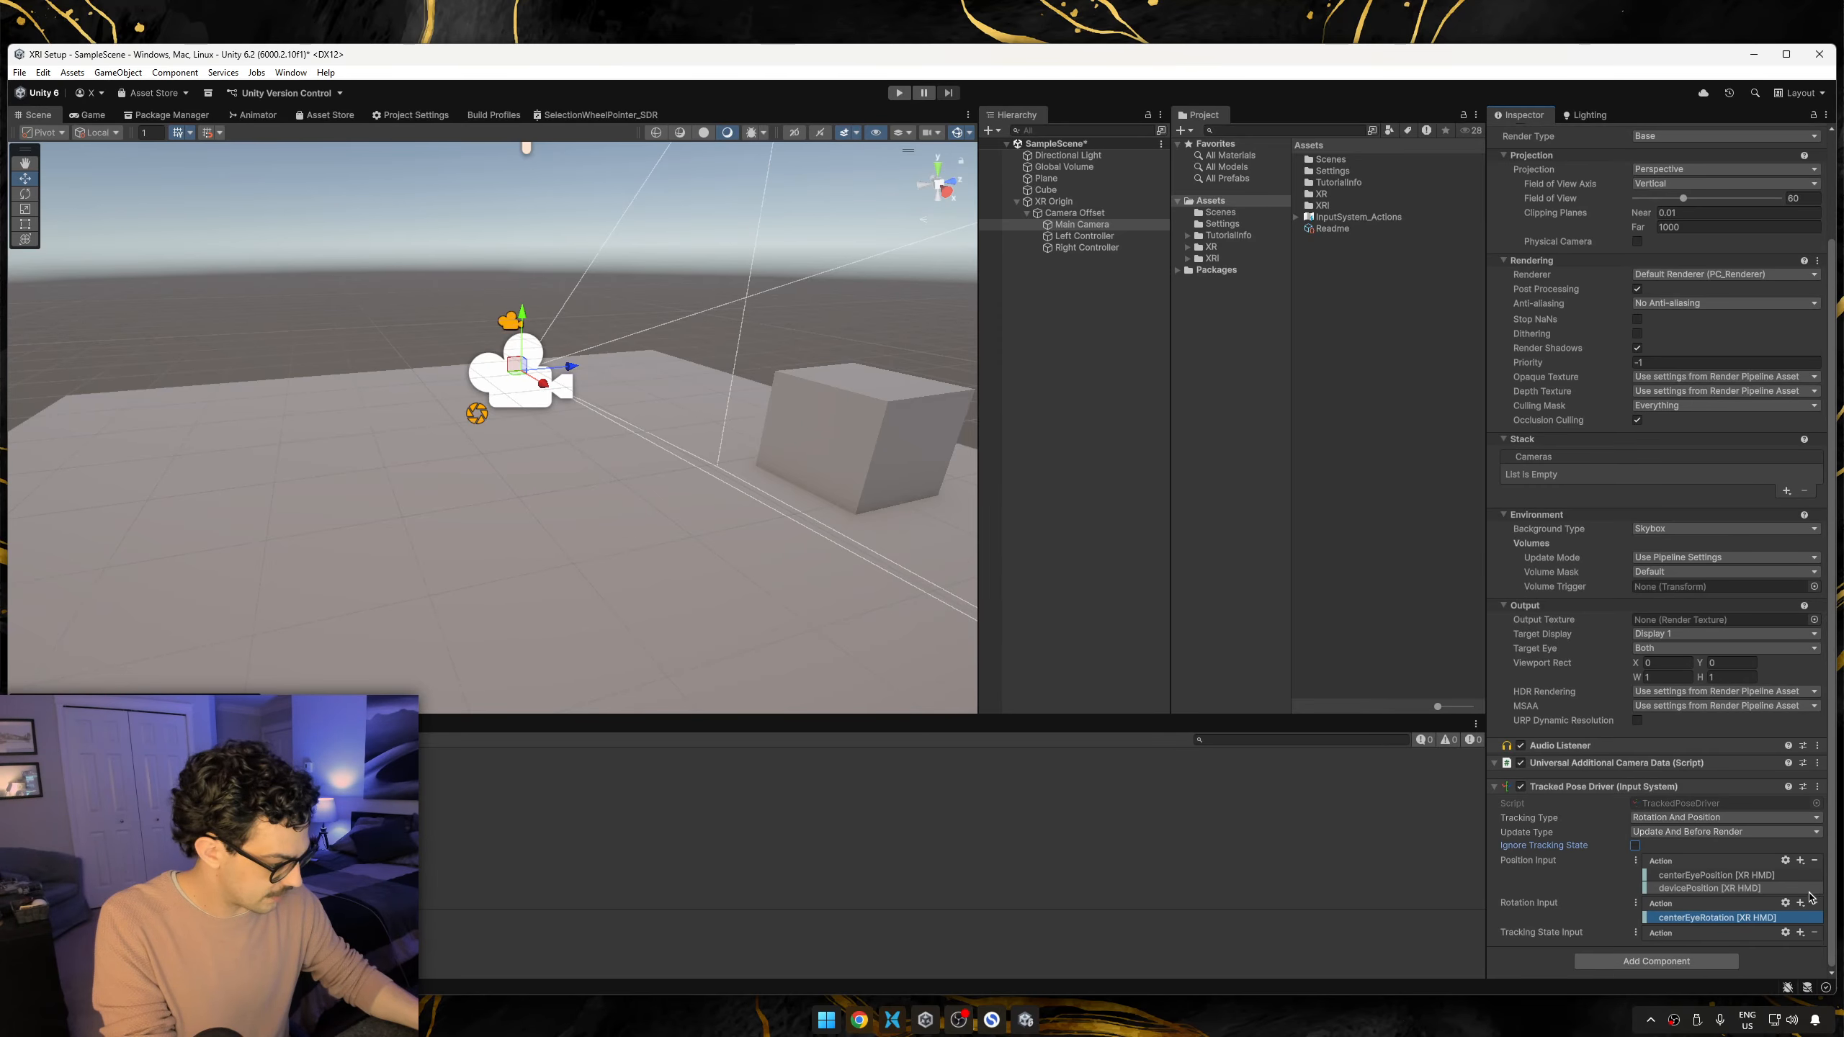
pyautogui.click(1801, 901)
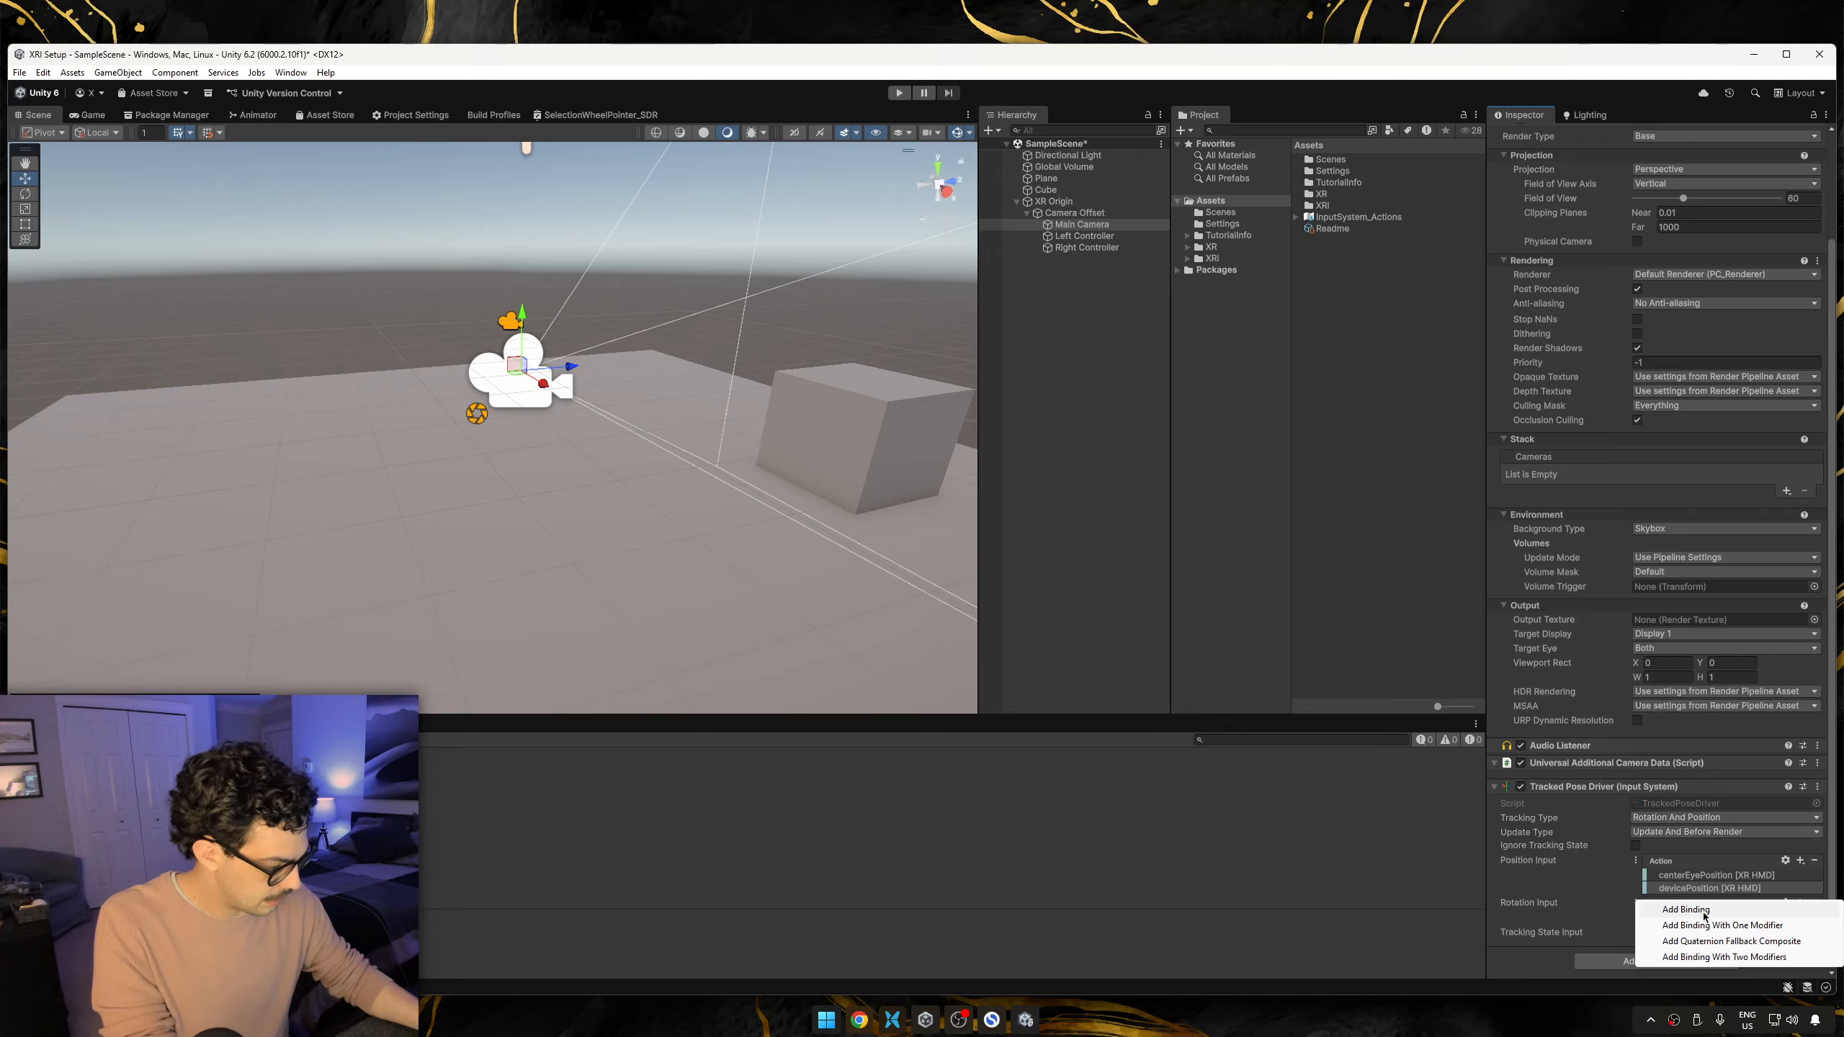
pyautogui.click(1697, 911)
pyautogui.click(1713, 932)
pyautogui.click(1691, 698)
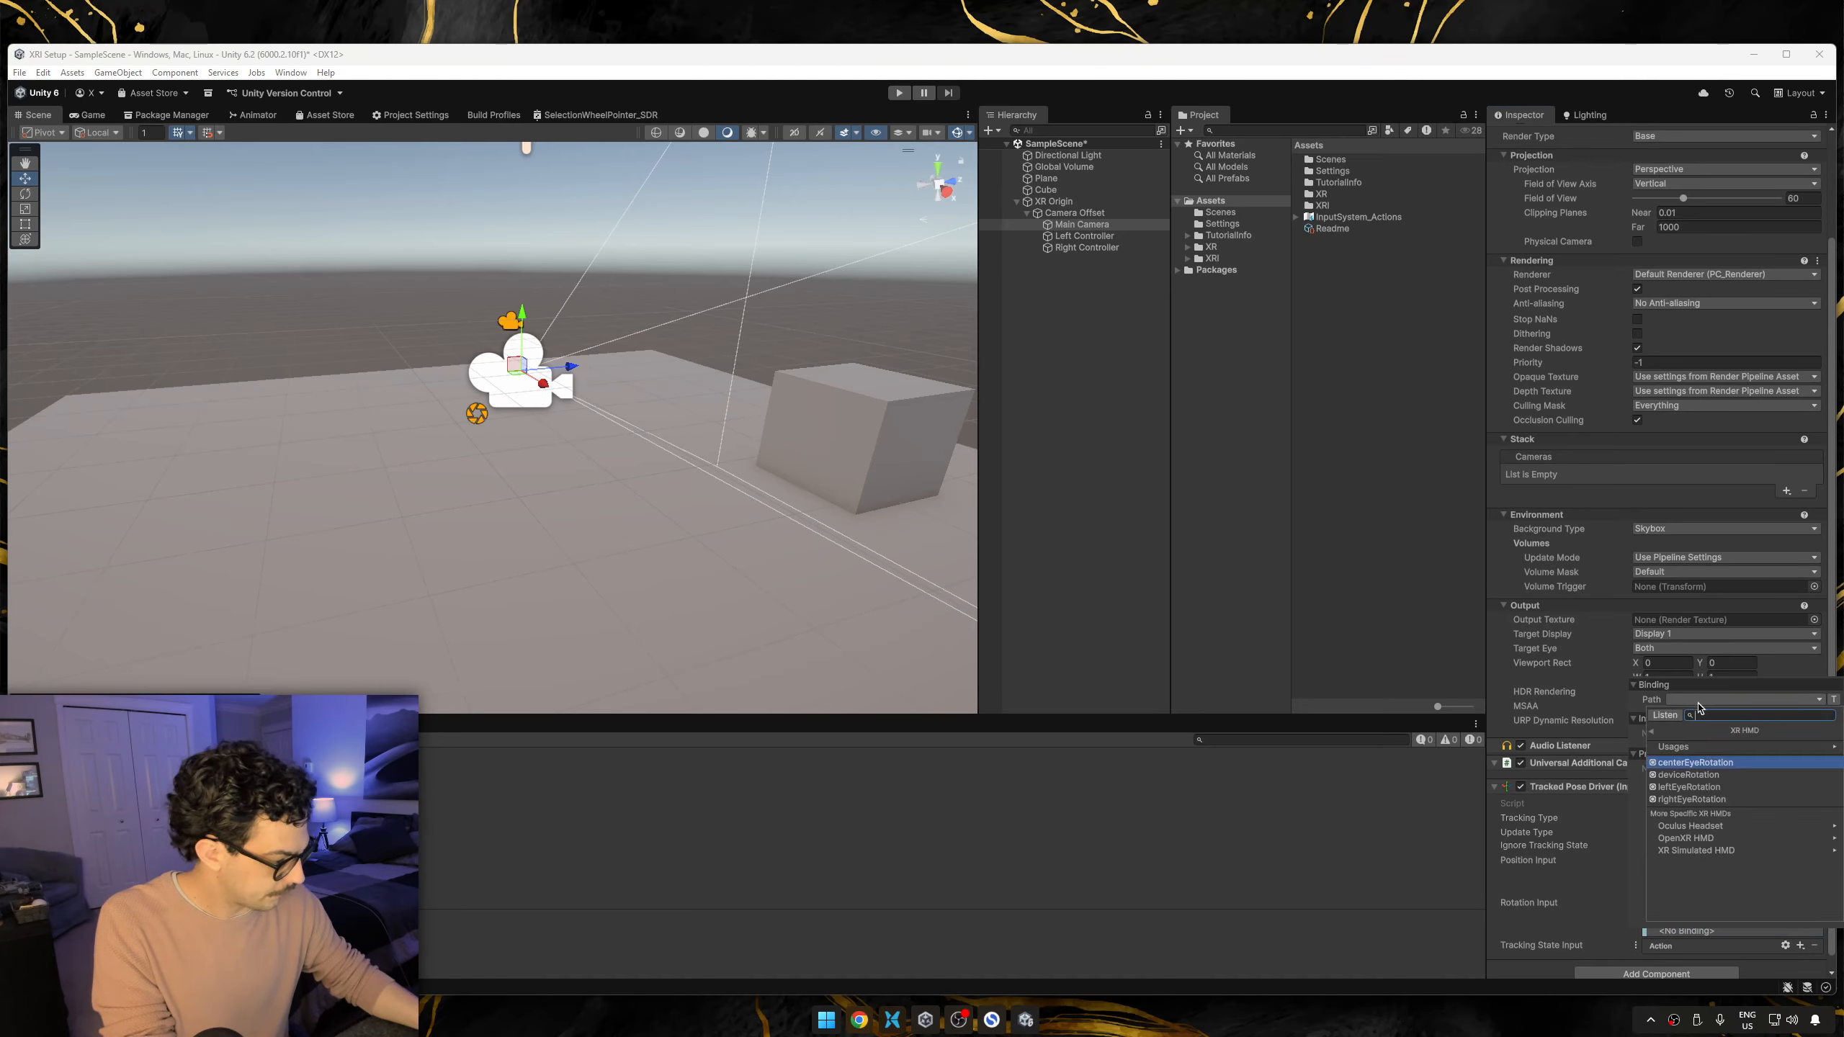
pyautogui.click(1698, 783)
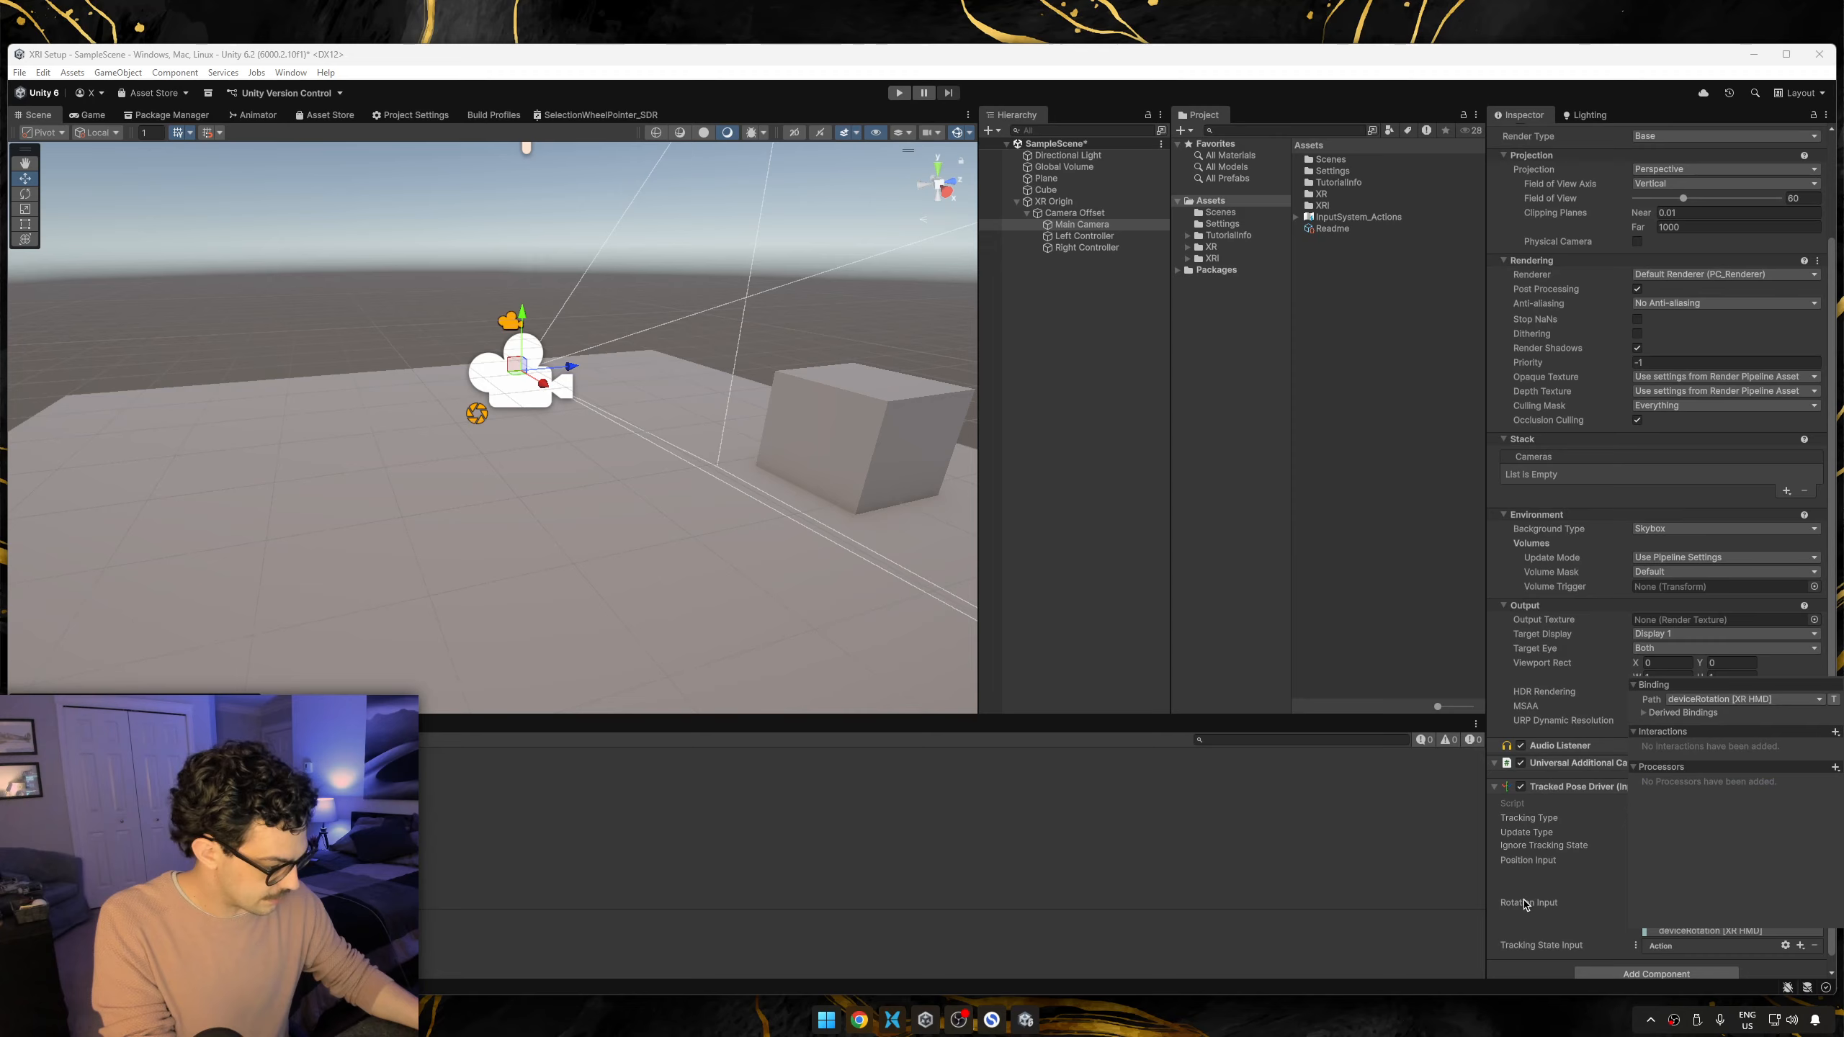
pyautogui.click(1565, 890)
# Add a binding to Main Camera's Tracking State Input with the path trackingState [XR HMD].
pyautogui.scroll(-1, 1610, 897)
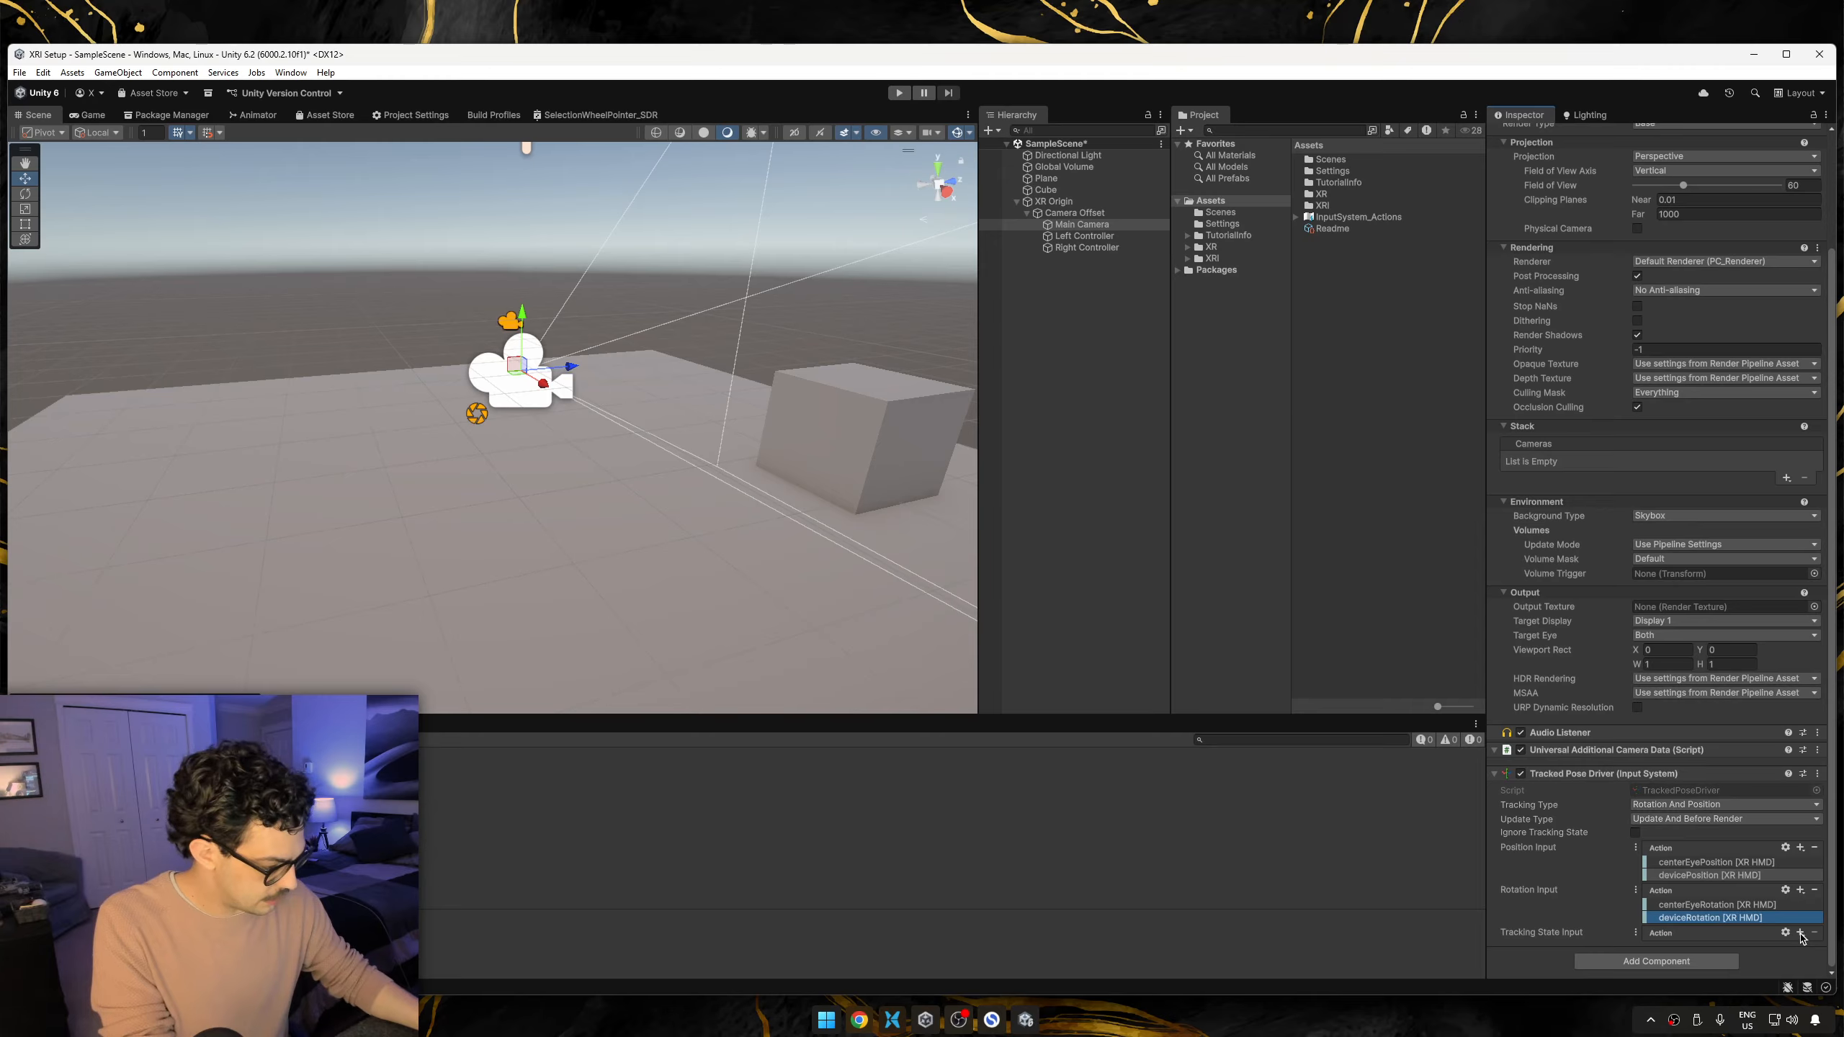
pyautogui.click(1801, 935)
pyautogui.click(1706, 944)
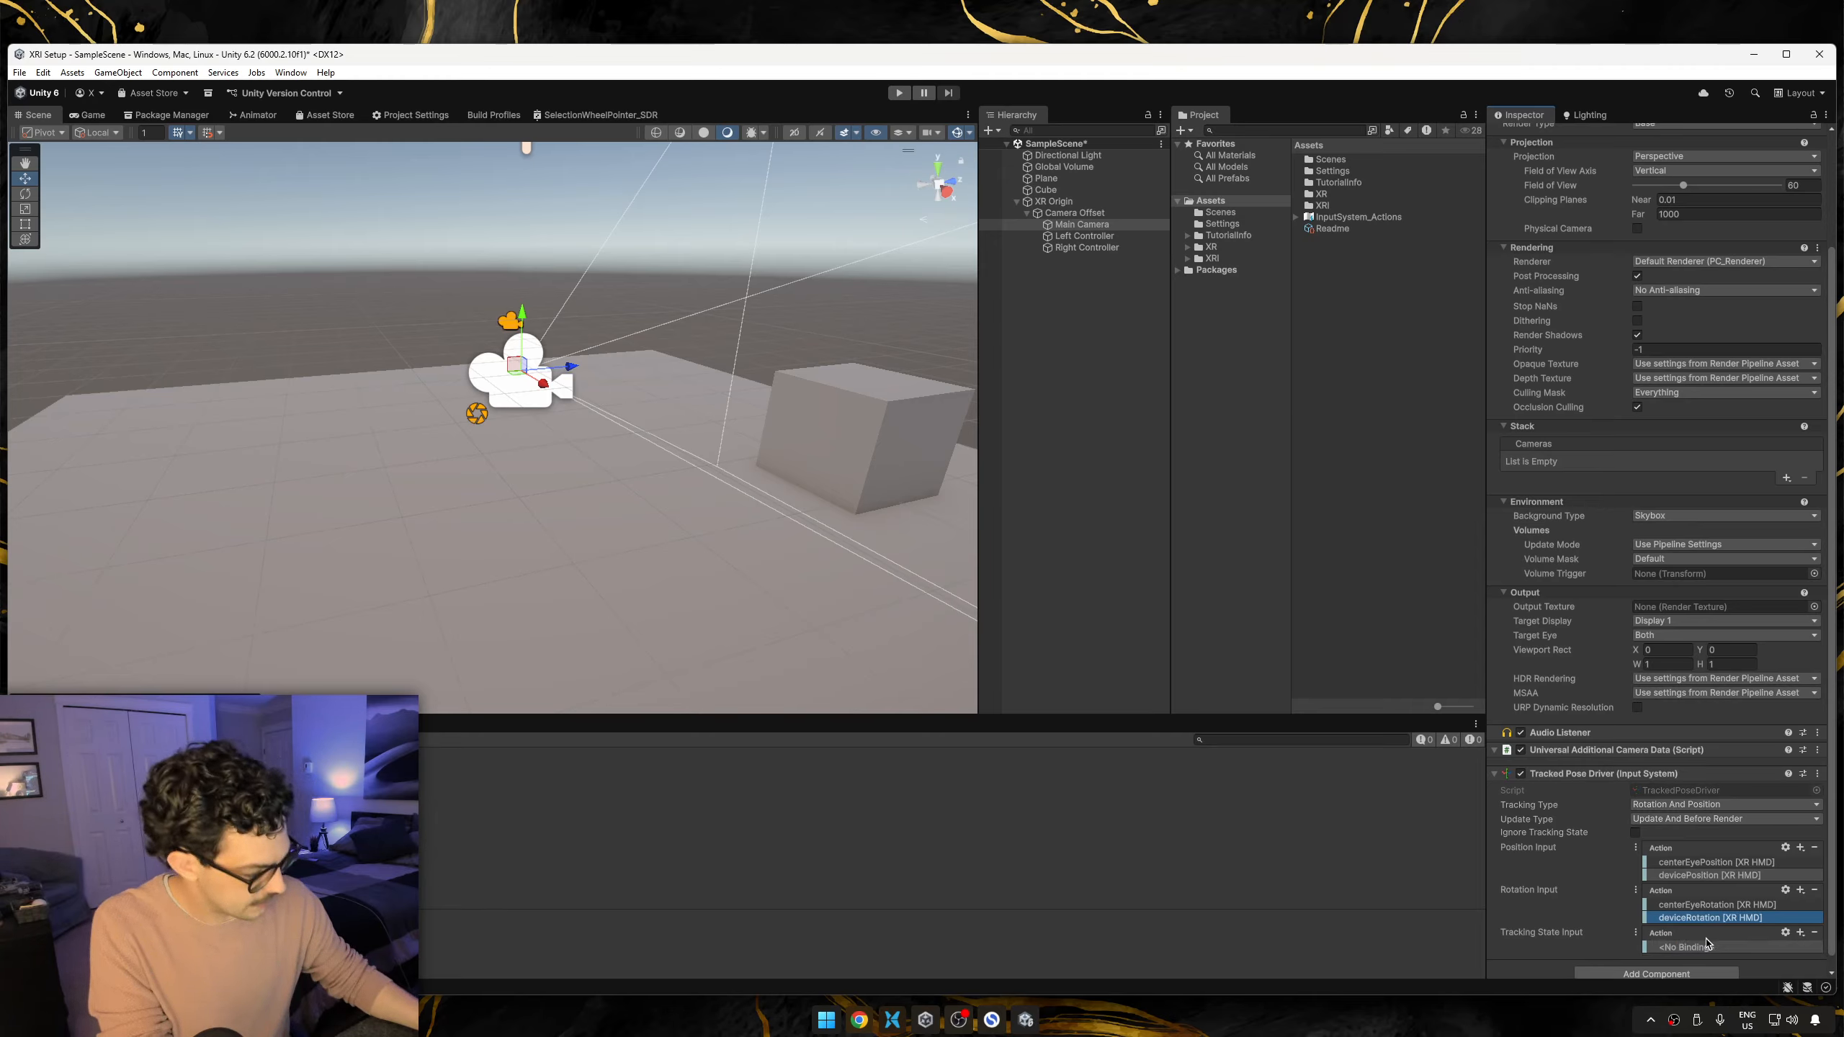
pyautogui.click(1706, 946)
pyautogui.click(1702, 716)
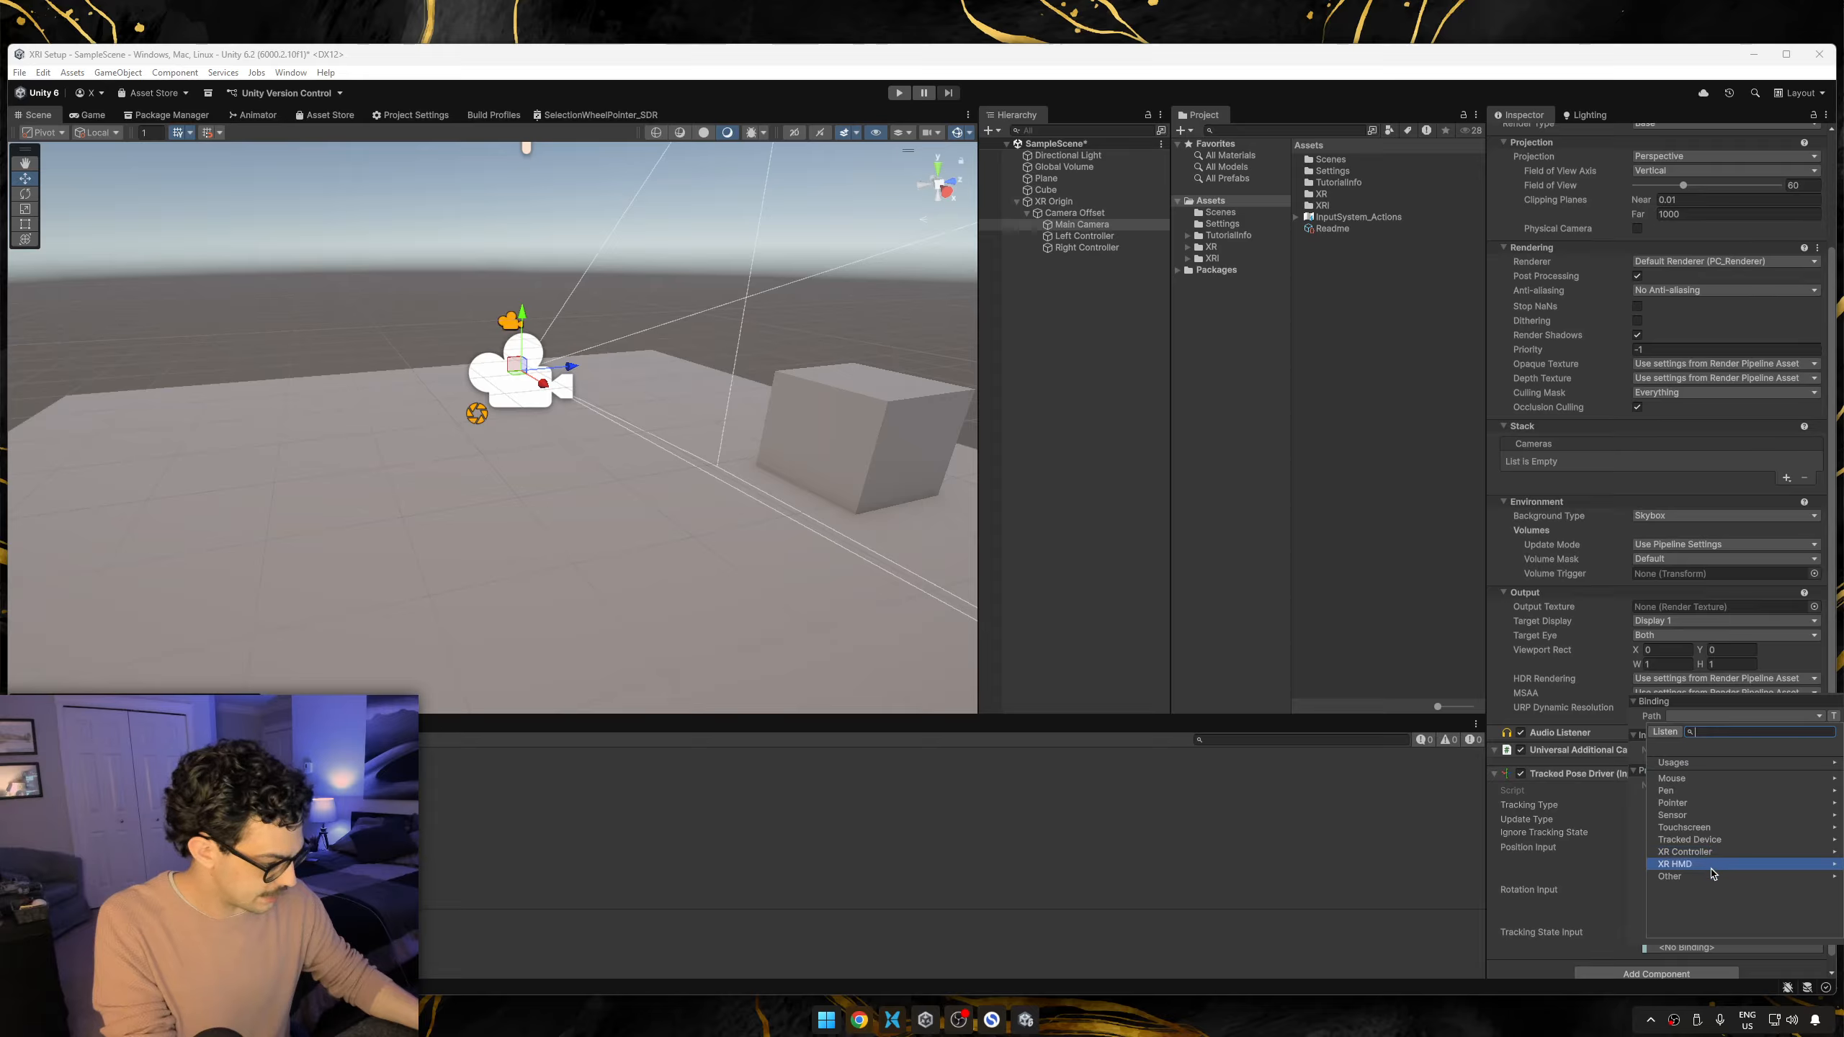
pyautogui.click(1711, 866)
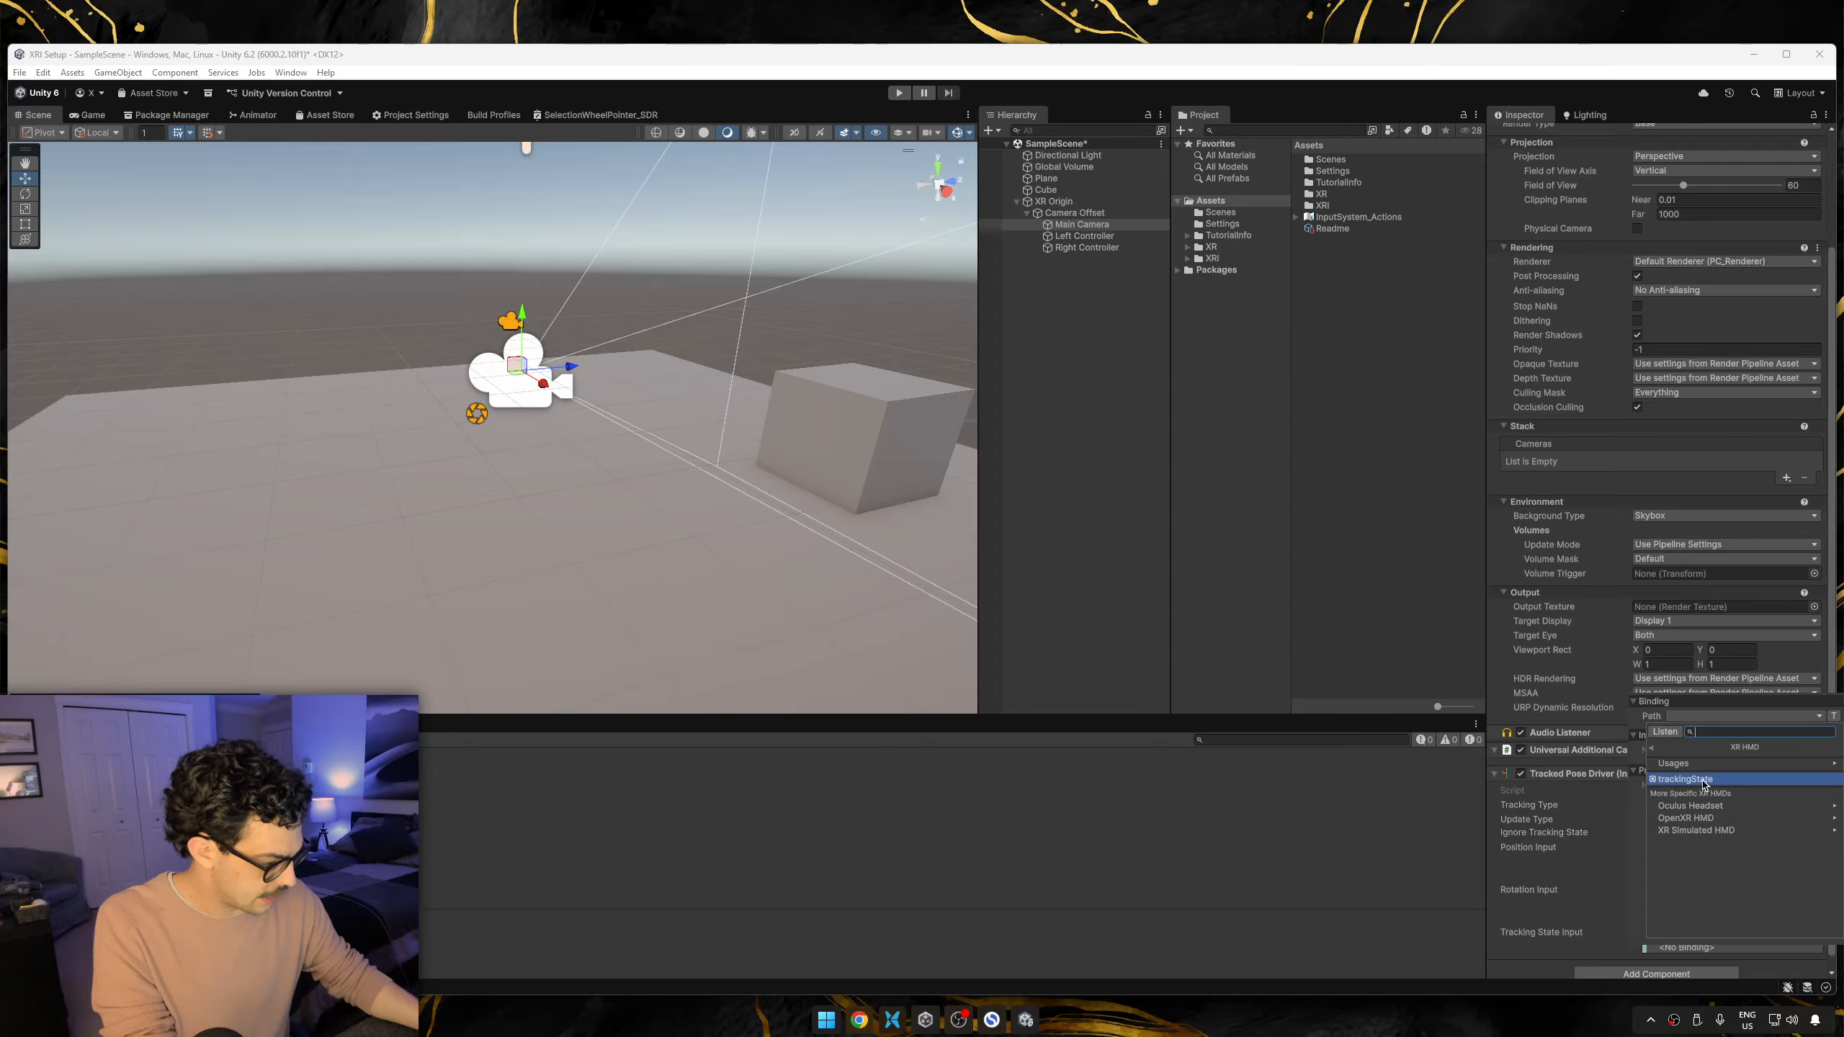
pyautogui.click(1703, 784)
pyautogui.click(1568, 911)
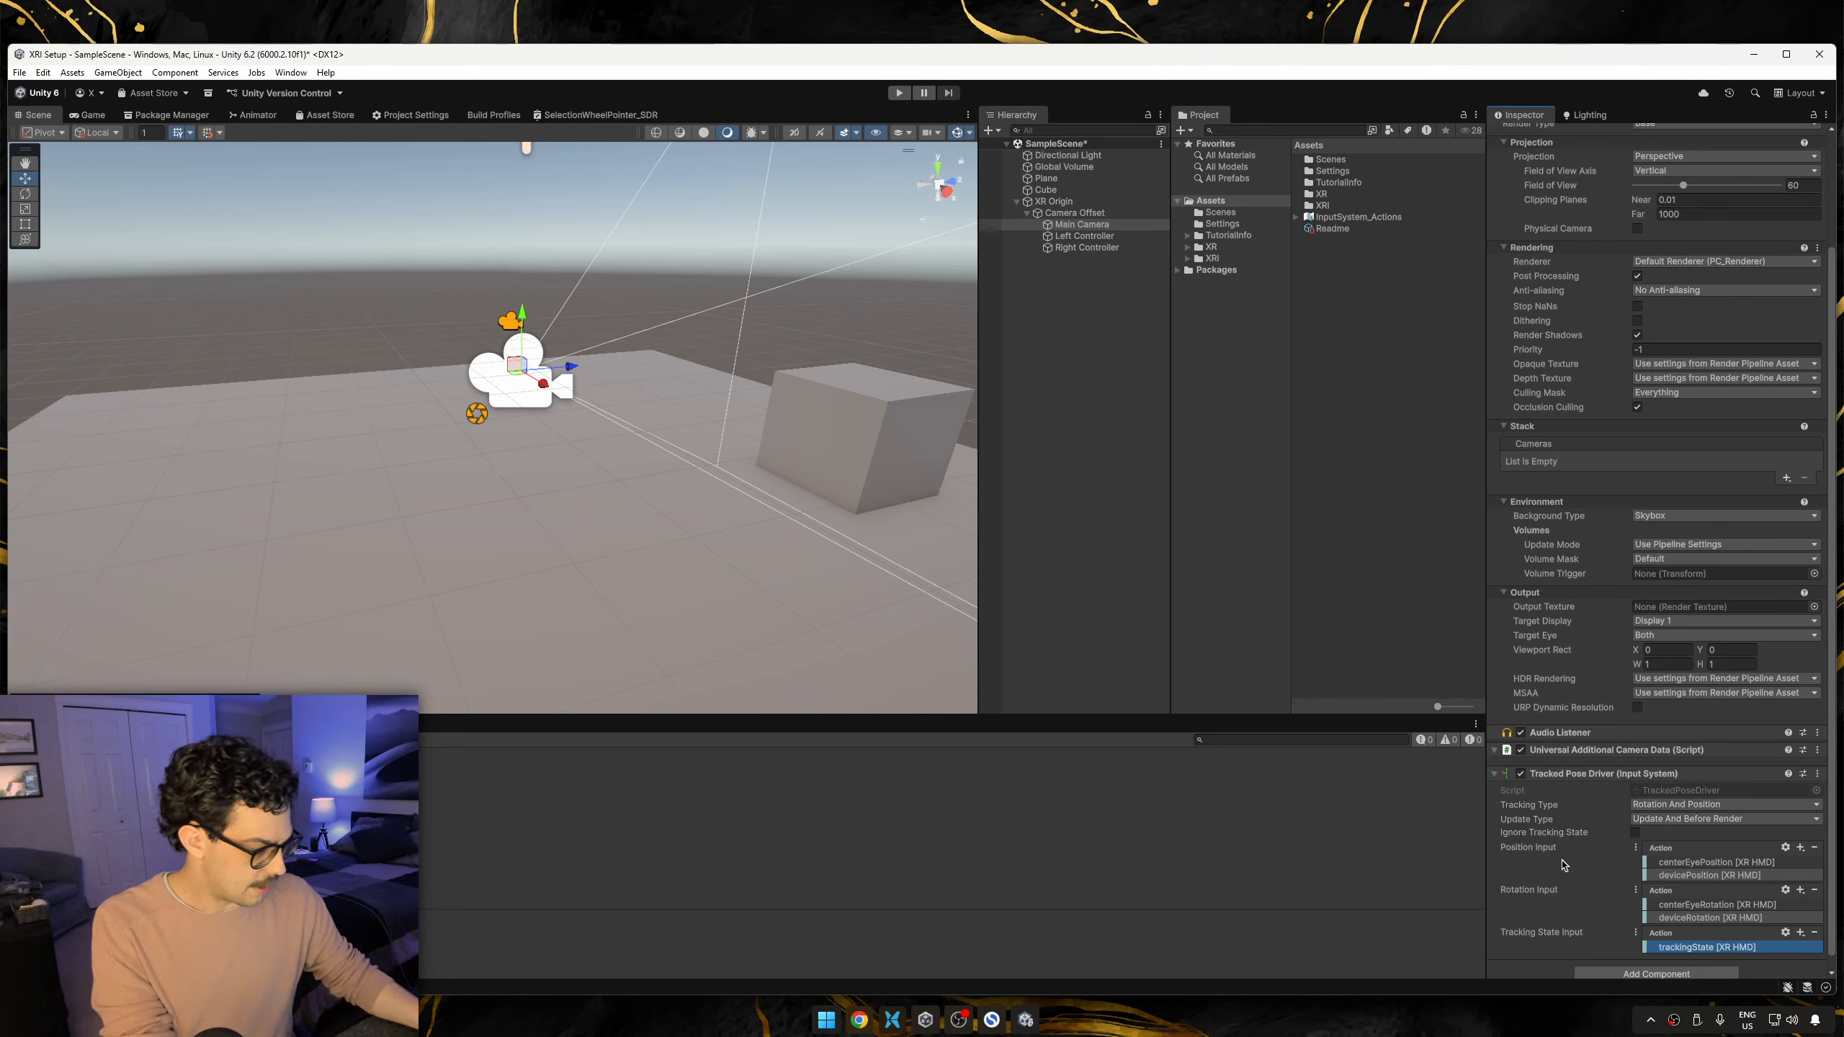
# Add a Tracked Pose Driver (Input System) component to Left Controller.
pyautogui.click(1082, 235)
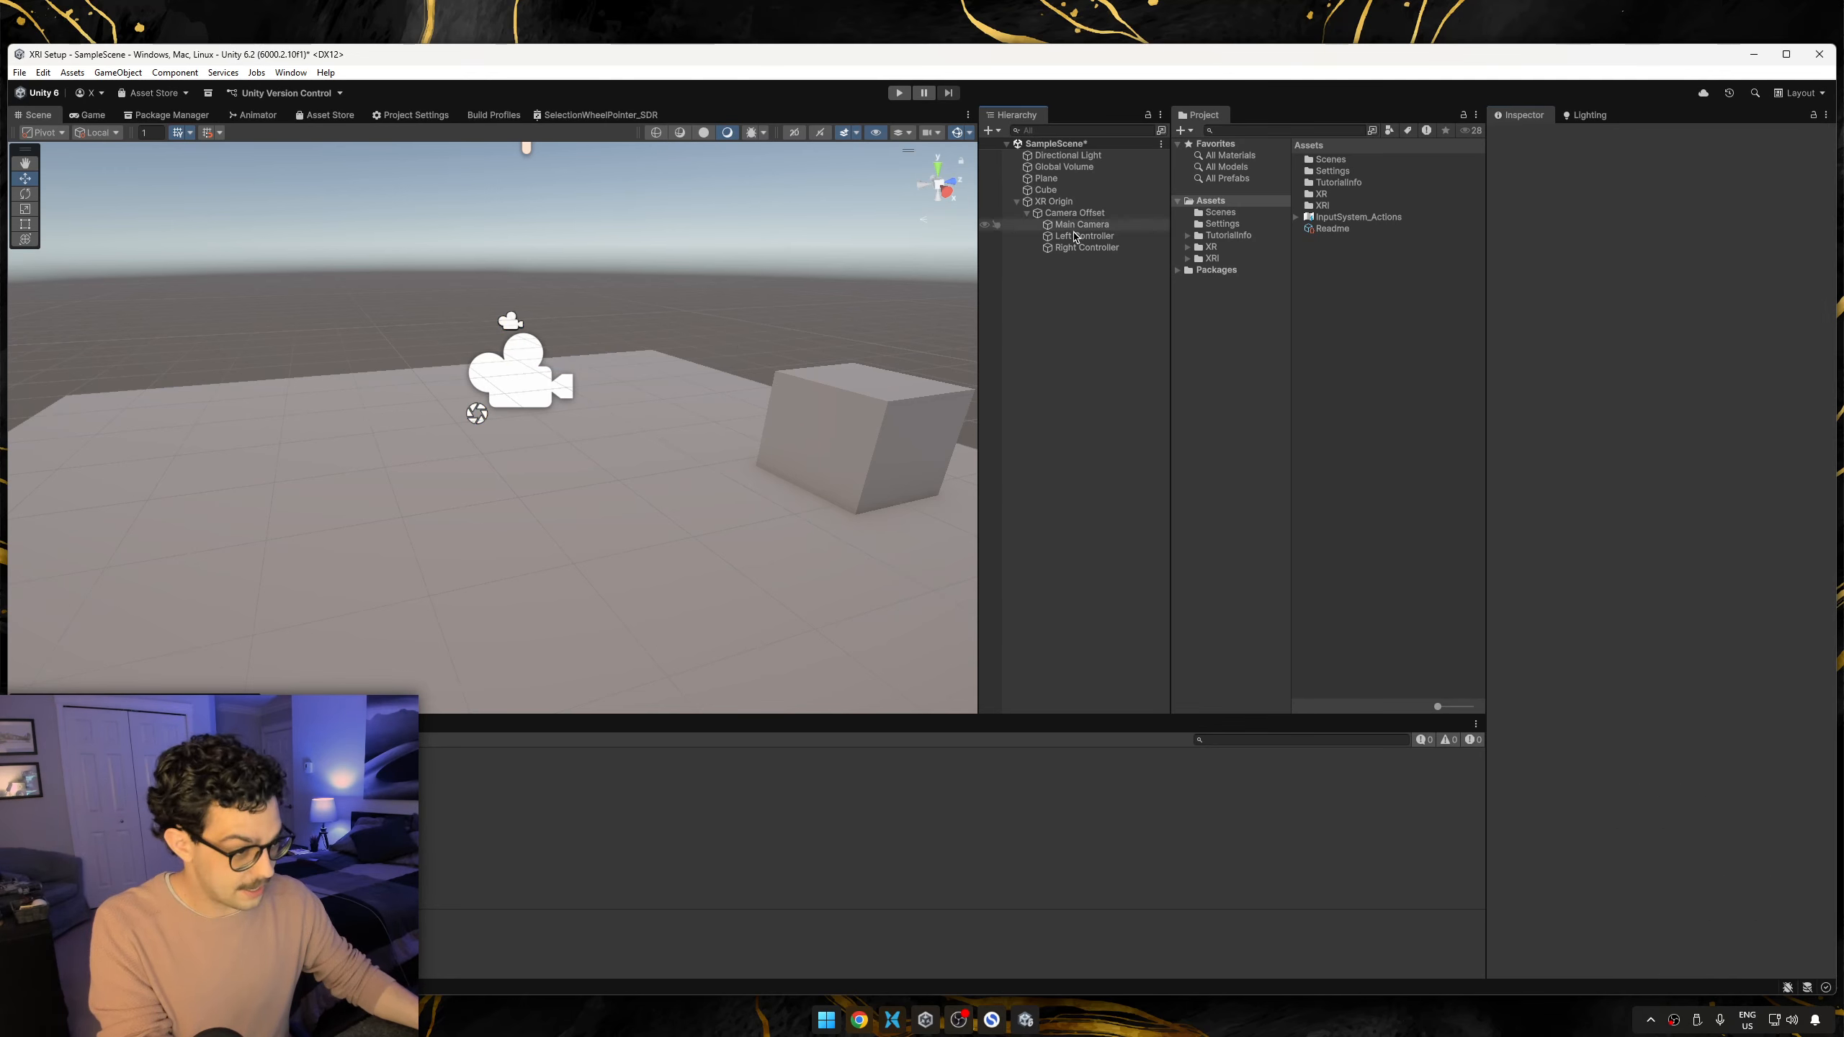
pyautogui.click(1642, 250)
pyautogui.write('Tr')
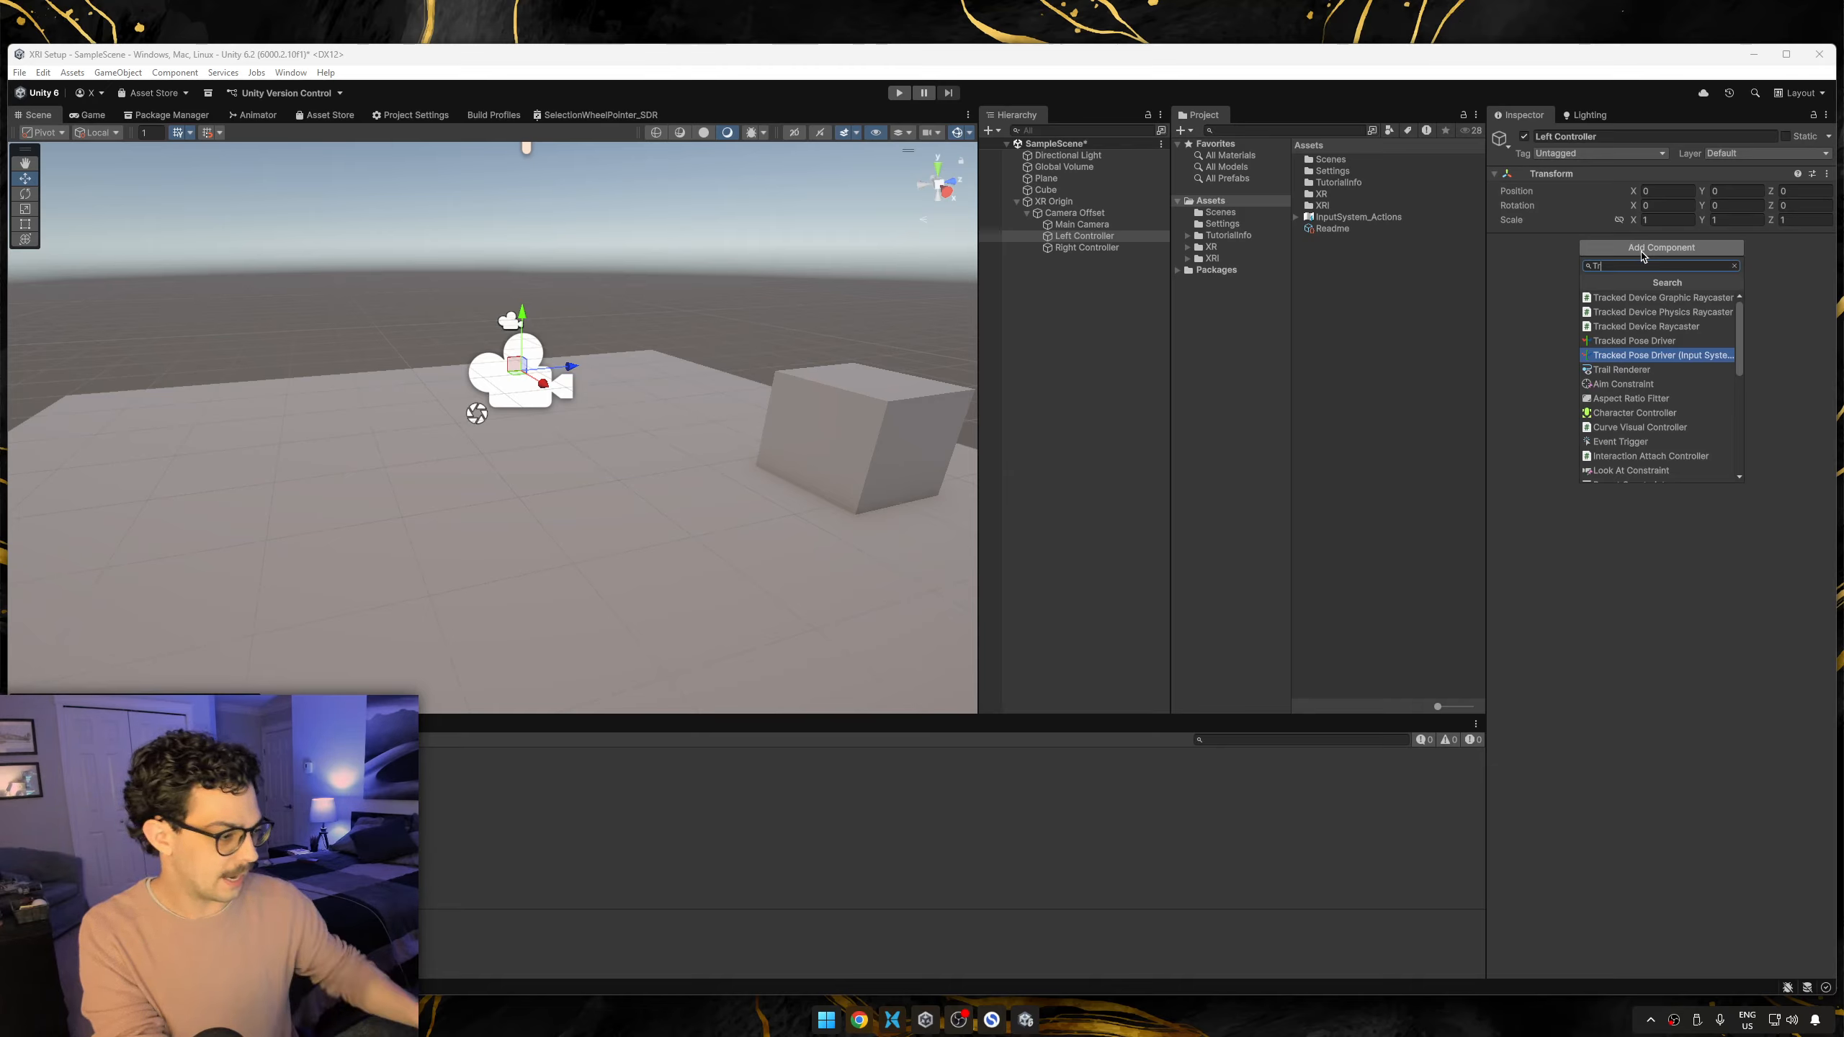
pyautogui.click(1662, 356)
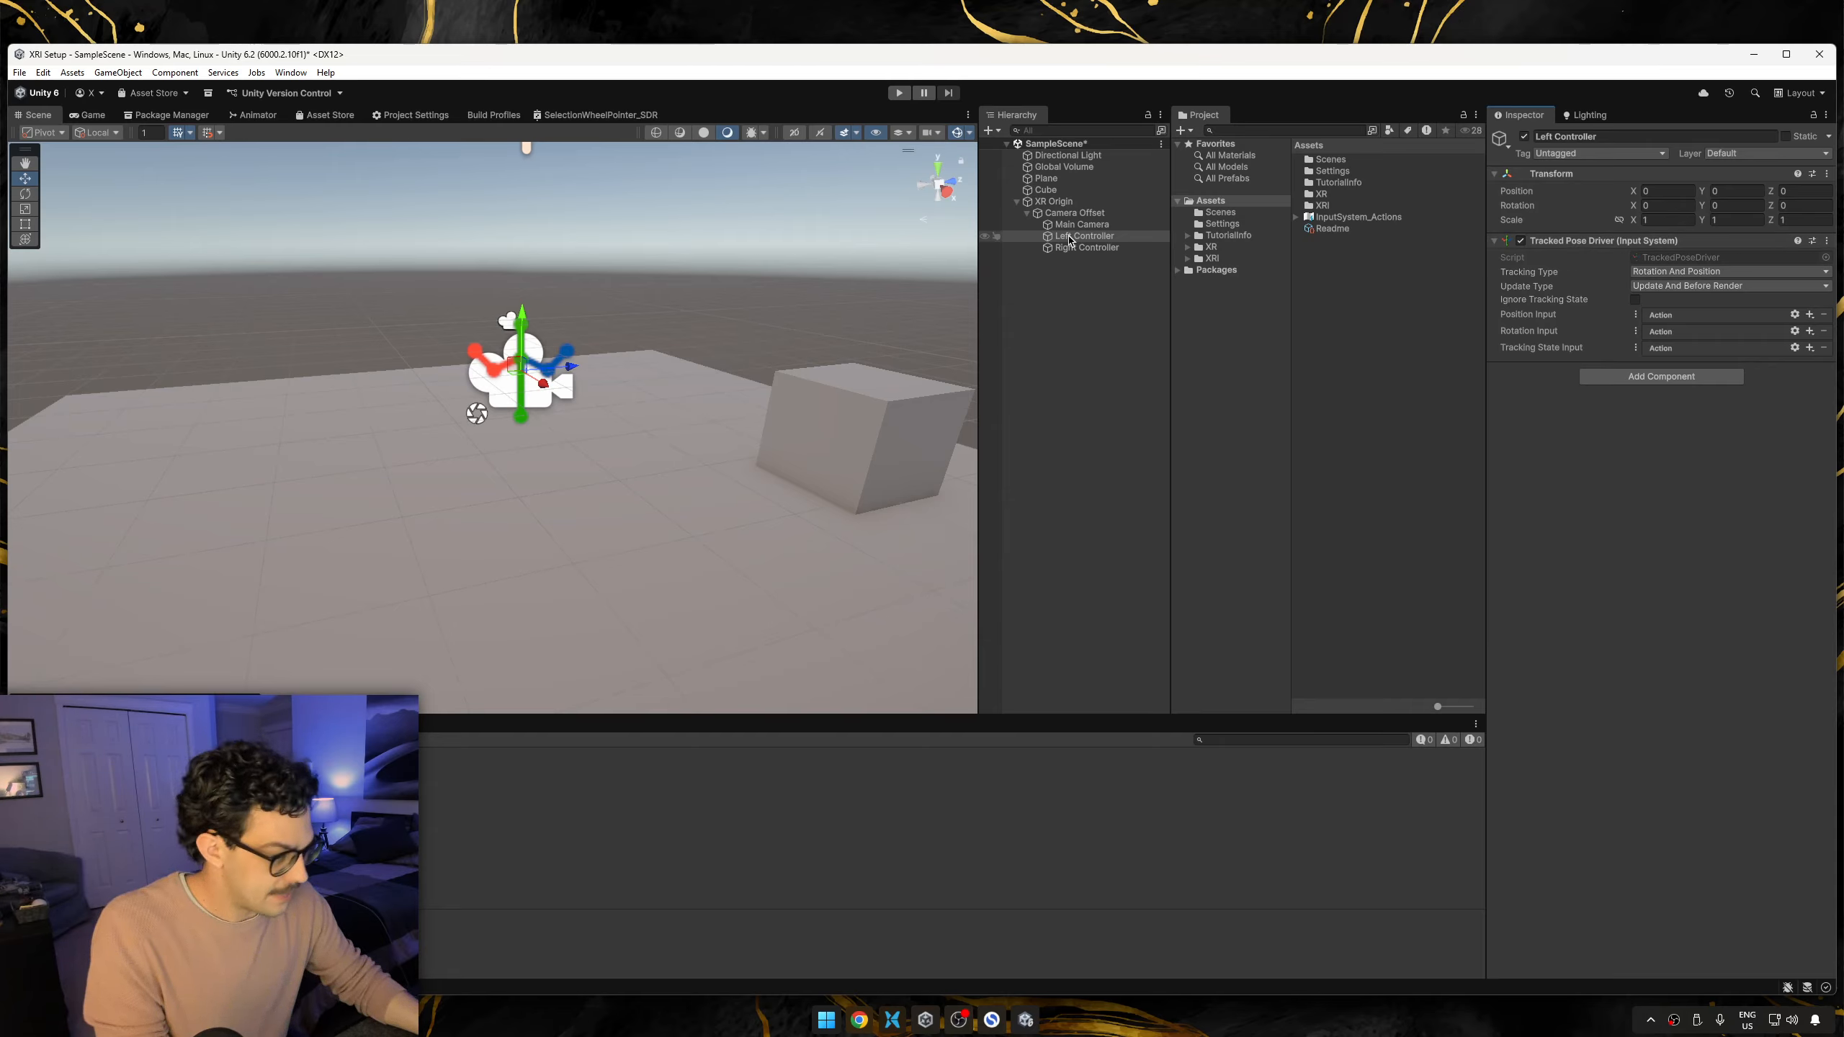
# Add a binding to Left Controller's Position Input with the path devicePosition [LeftHand XR Controller].
pyautogui.click(1808, 314)
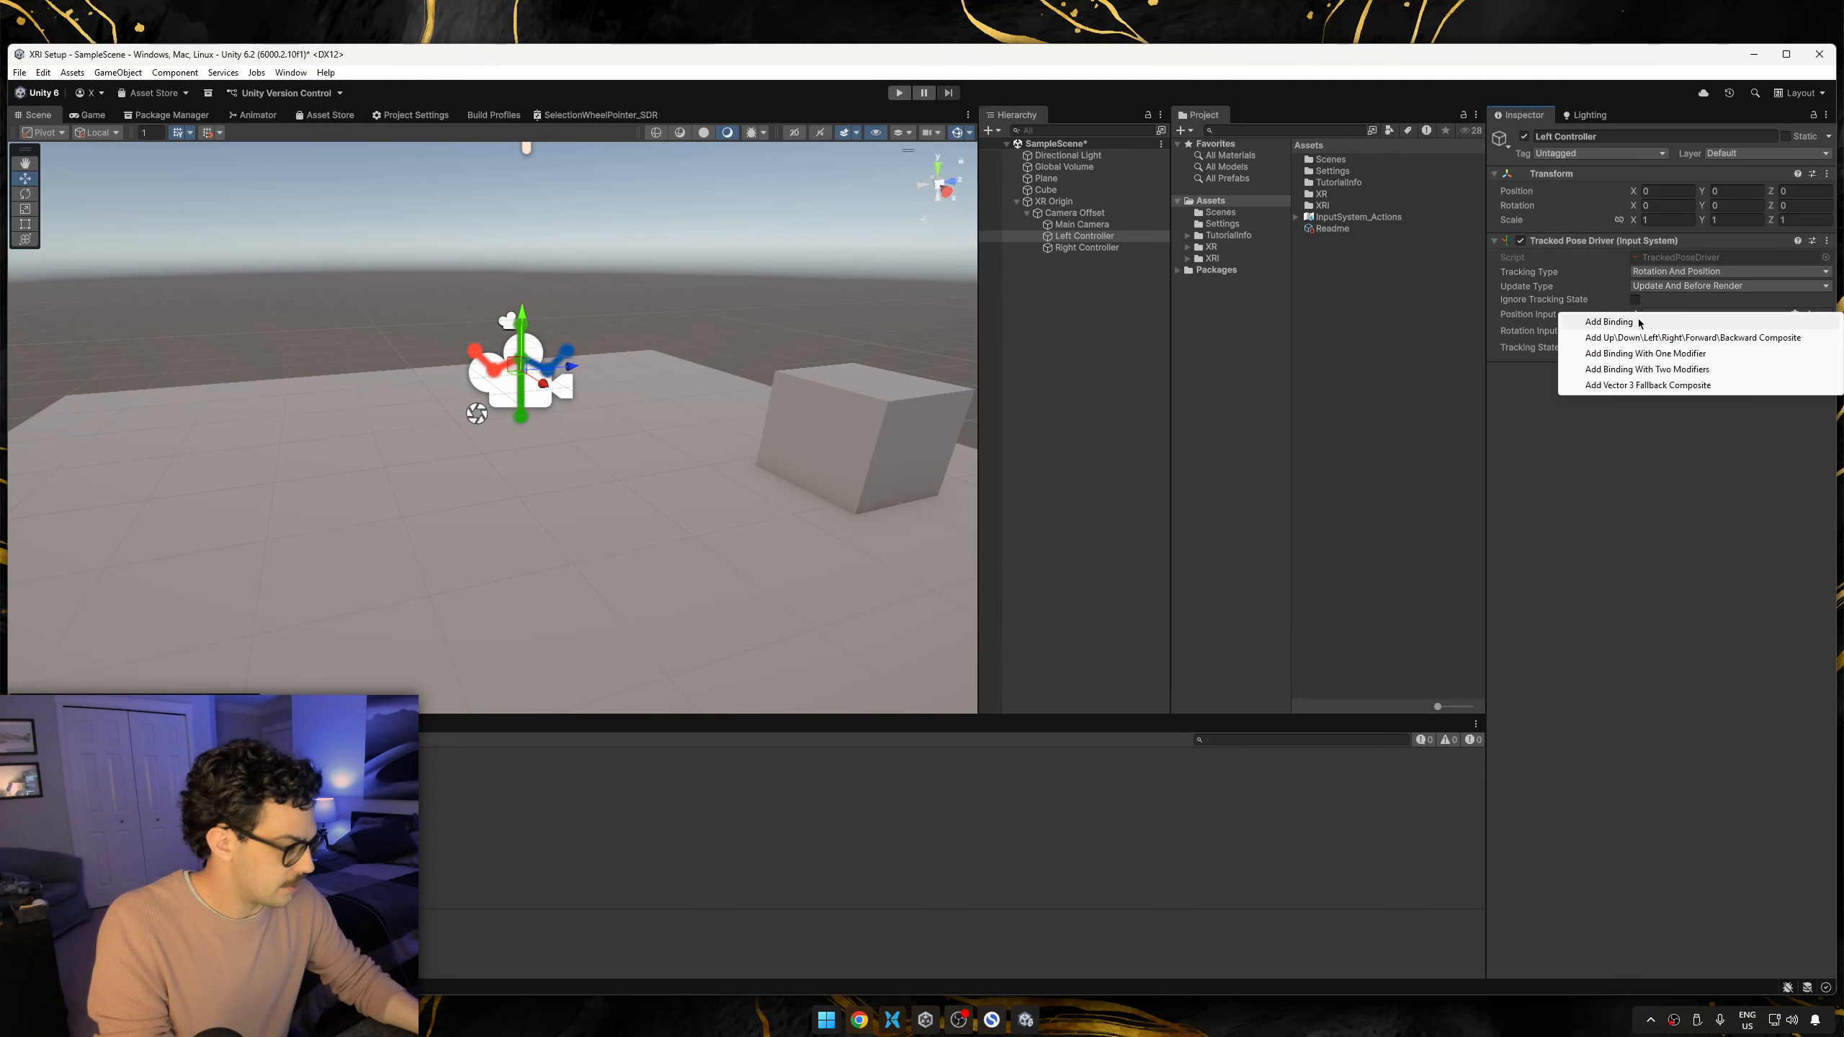
pyautogui.click(1601, 321)
pyautogui.click(1720, 328)
pyautogui.click(1698, 354)
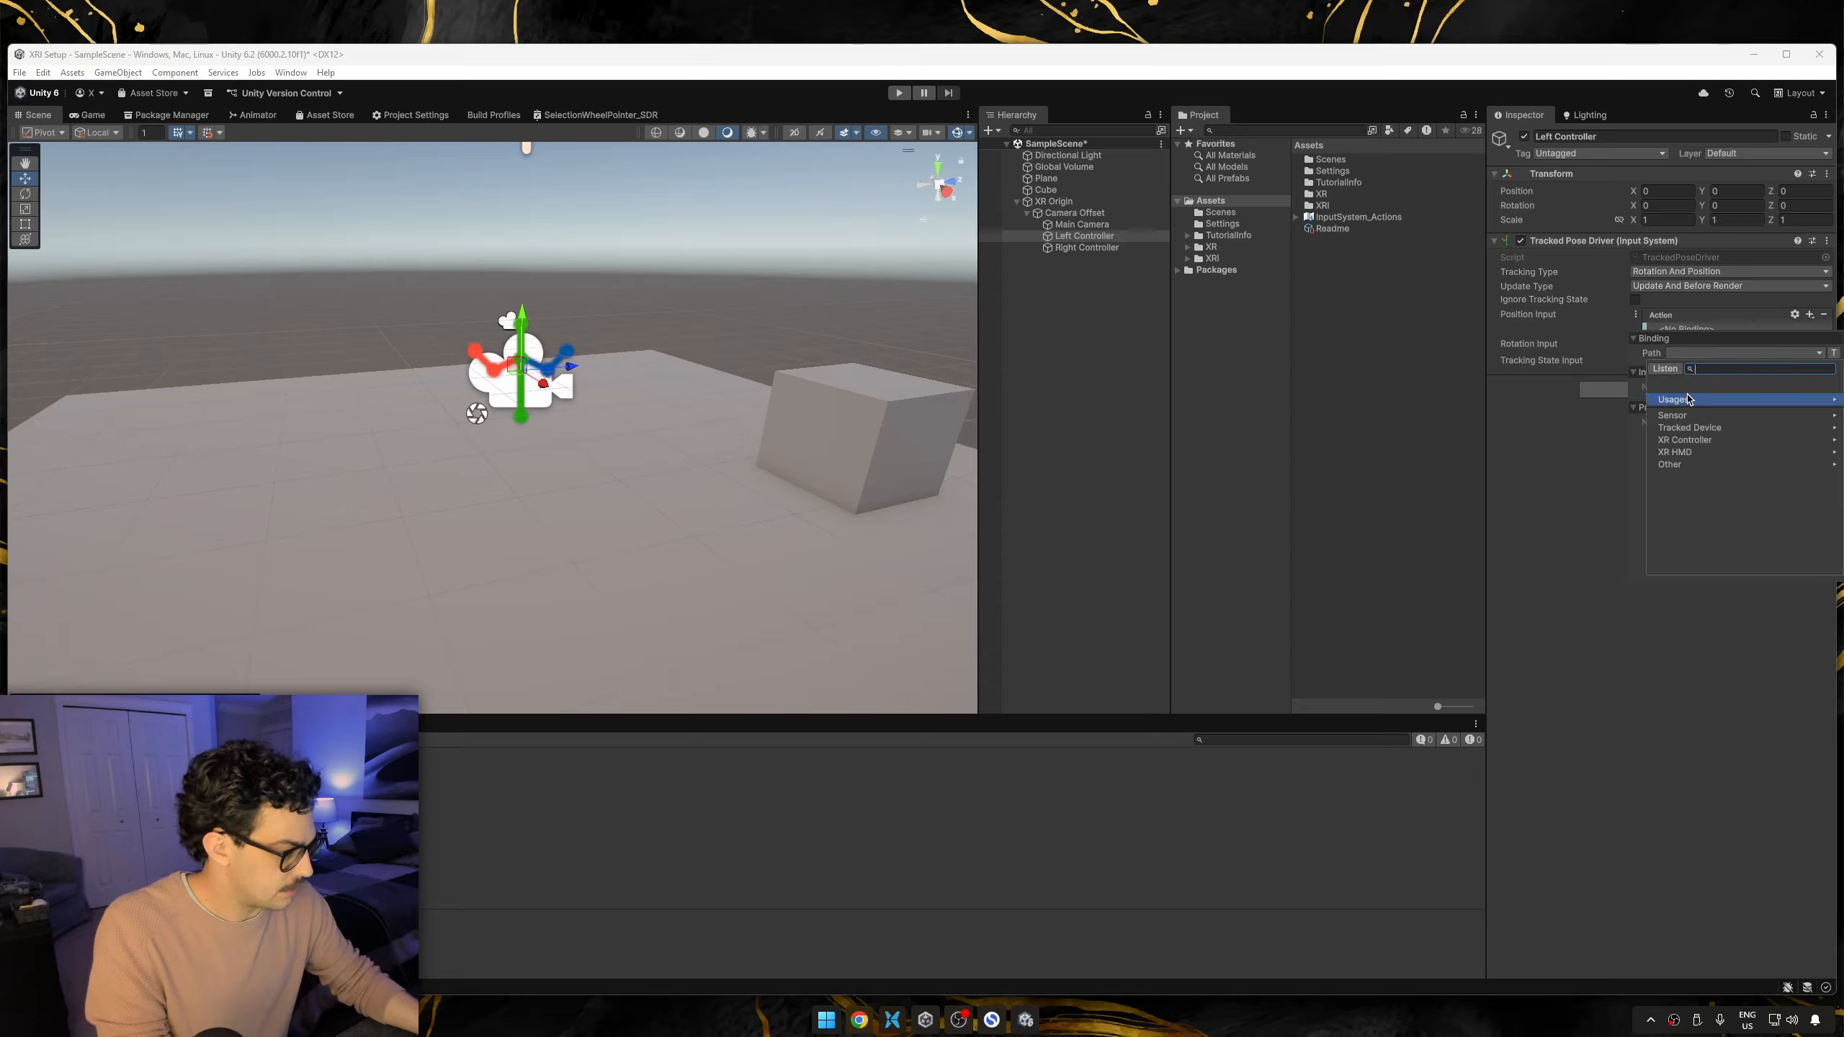
pyautogui.click(1701, 442)
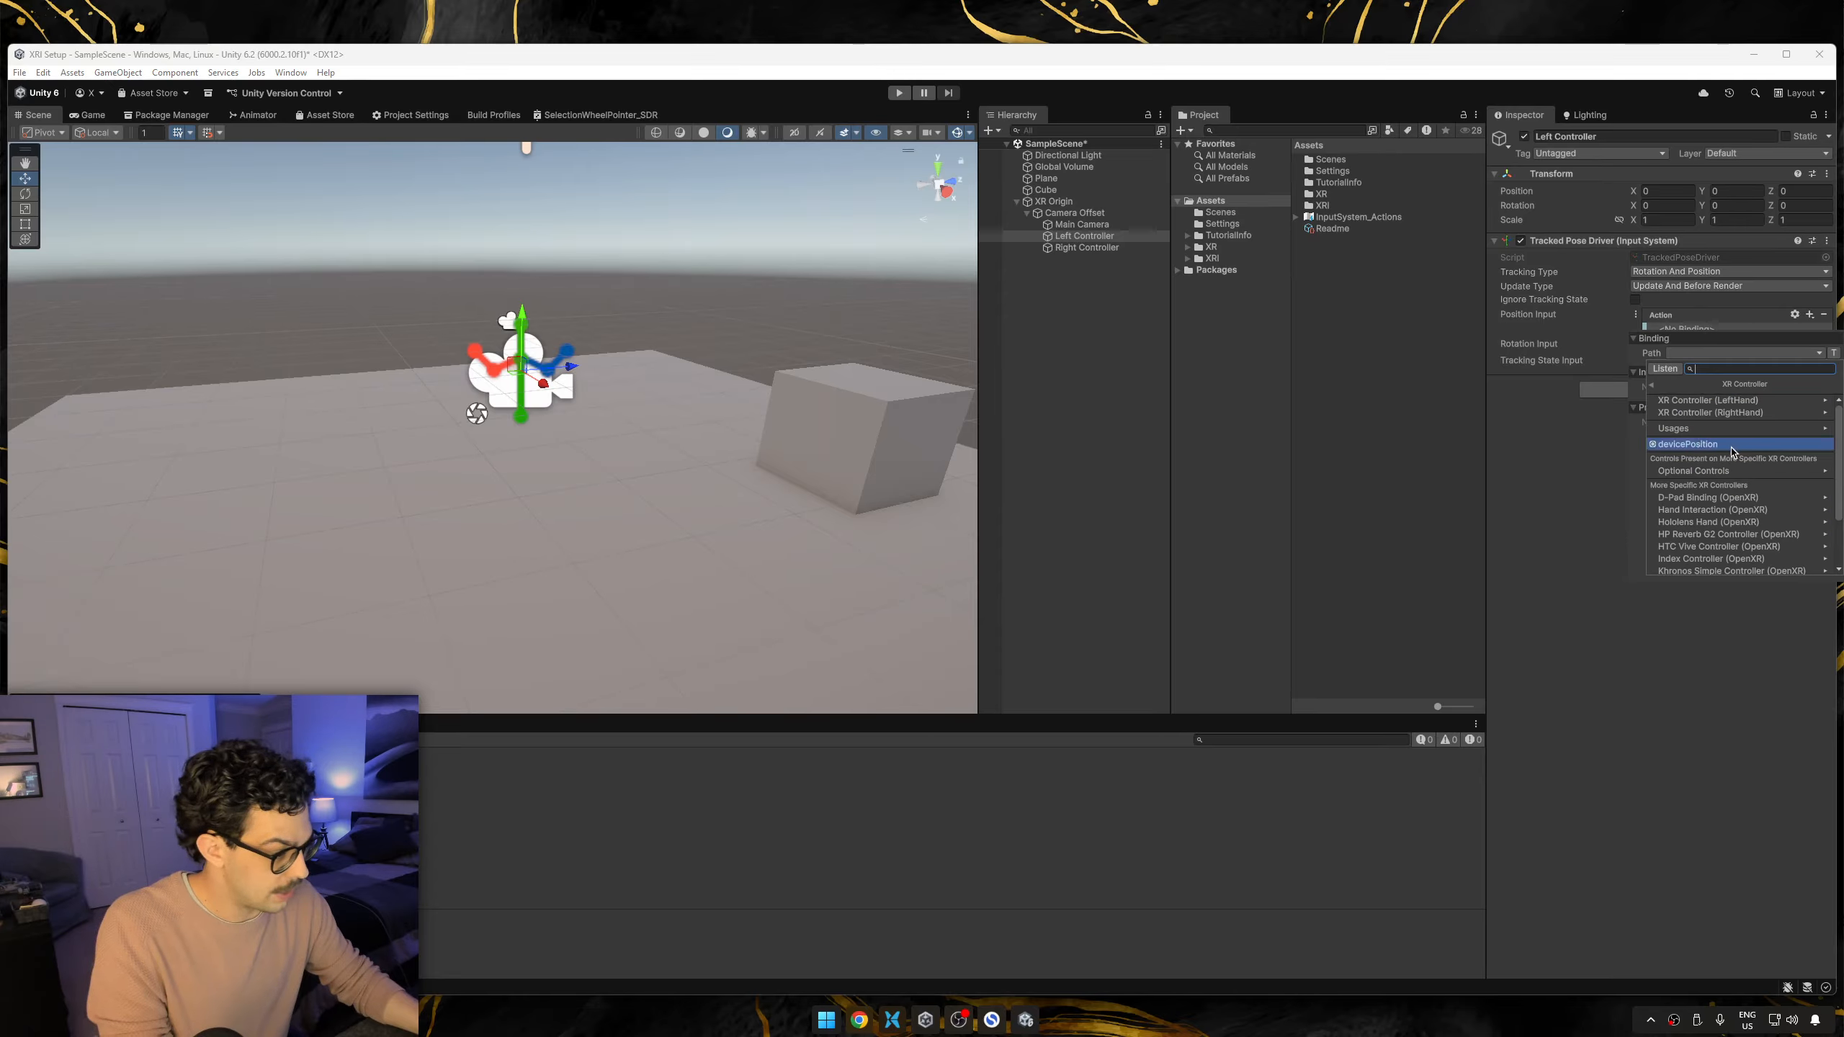
pyautogui.click(1740, 402)
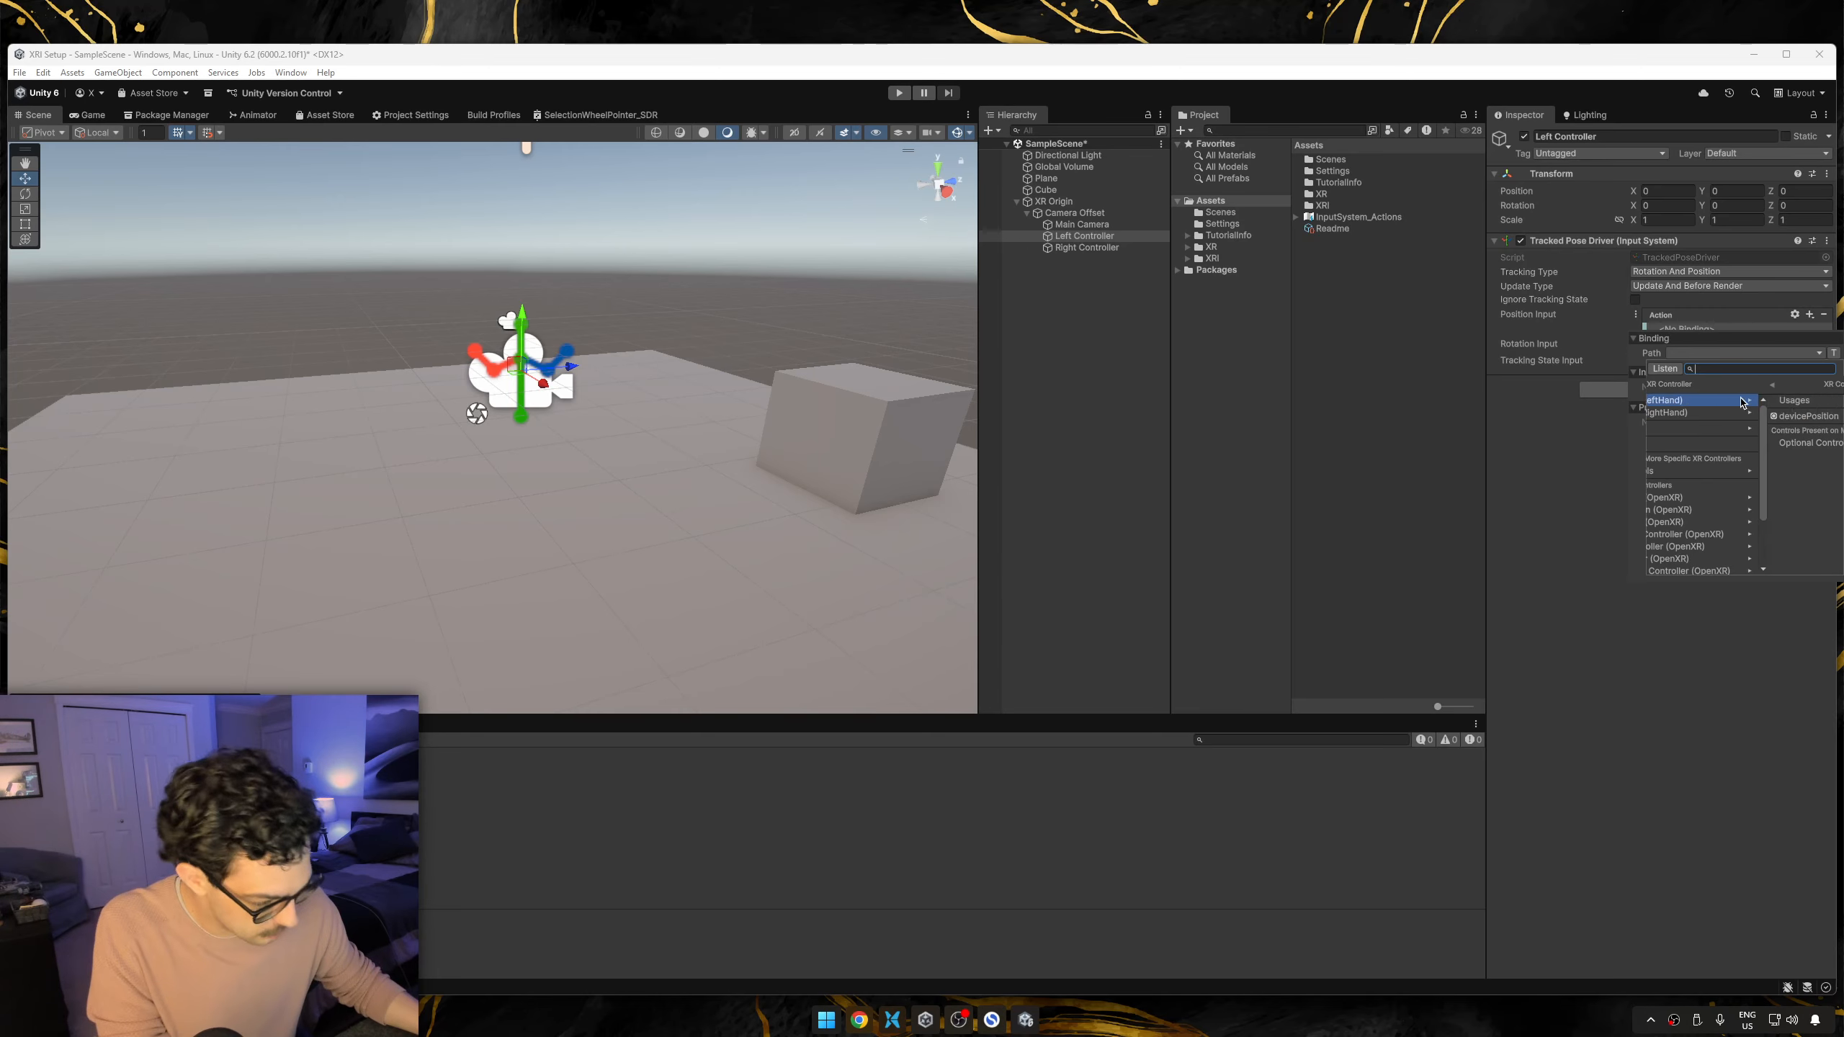
pyautogui.click(1741, 405)
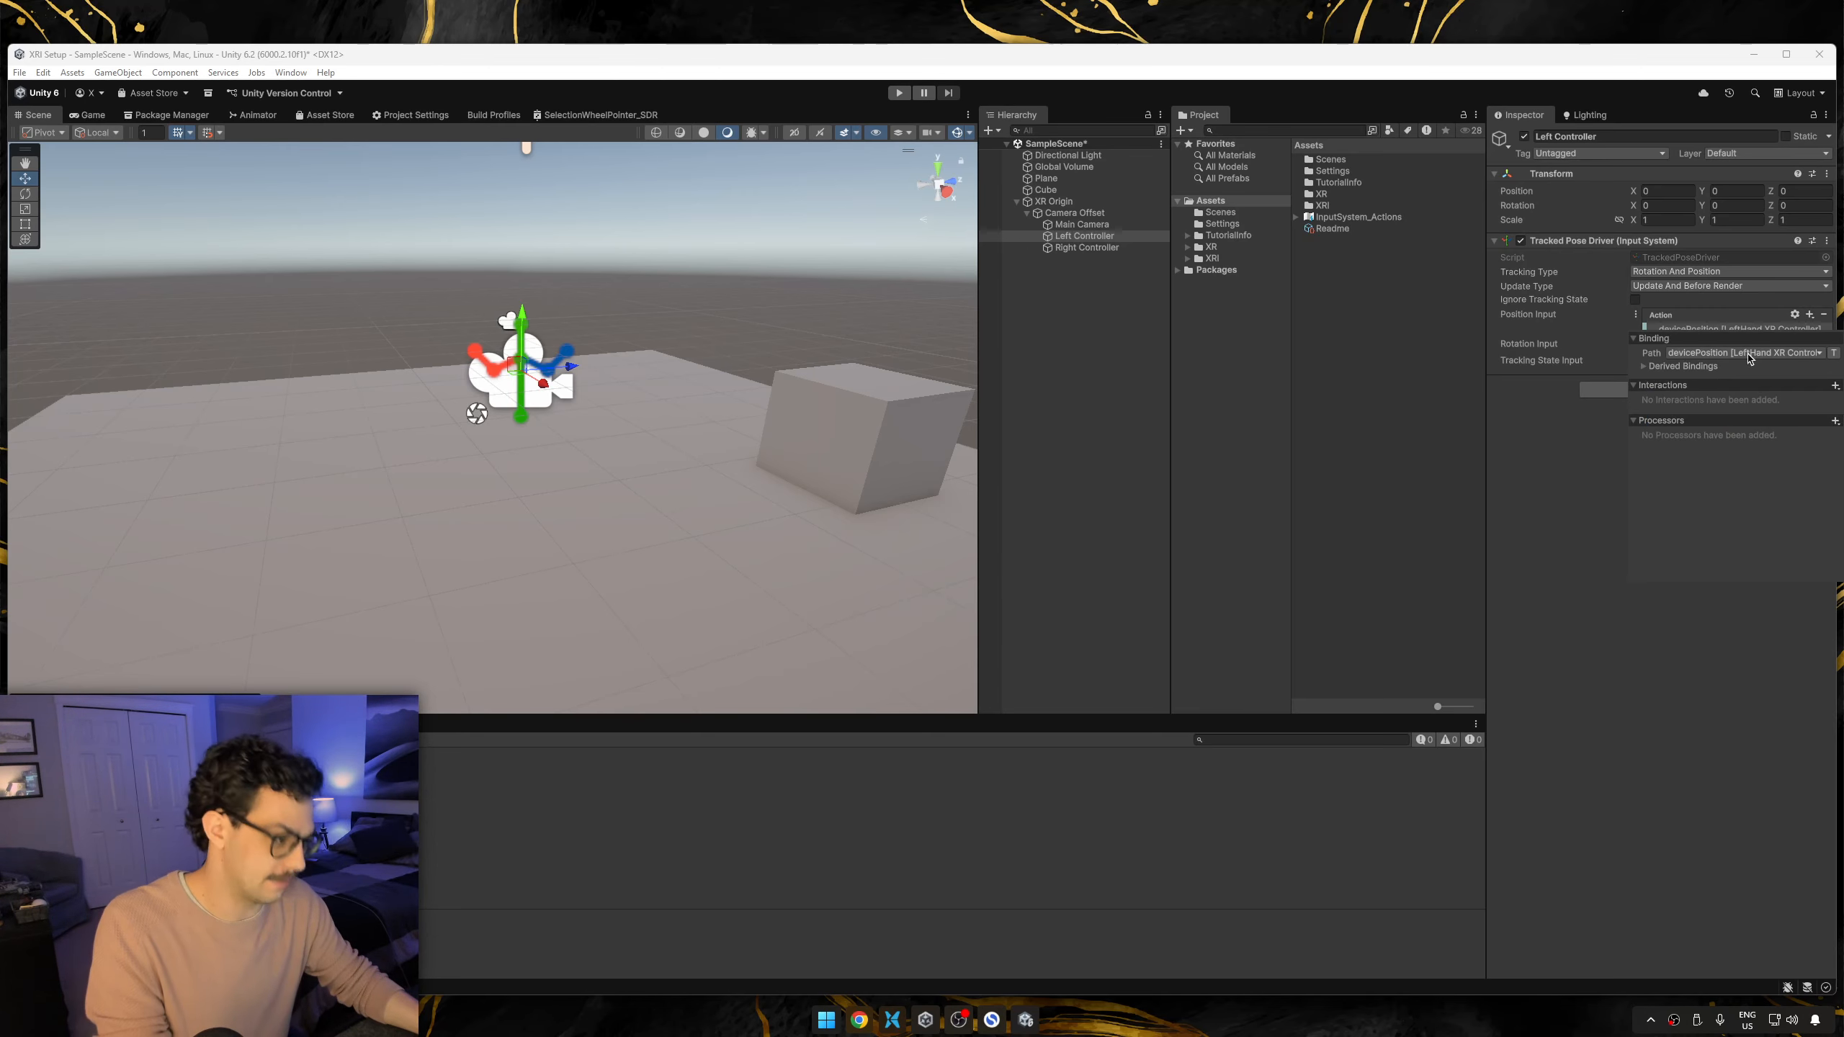
# Add a binding to Left Controller's Rotation Input with the path deviceRotation [LeftHand XR Controller].
pyautogui.click(1810, 344)
pyautogui.click(1694, 355)
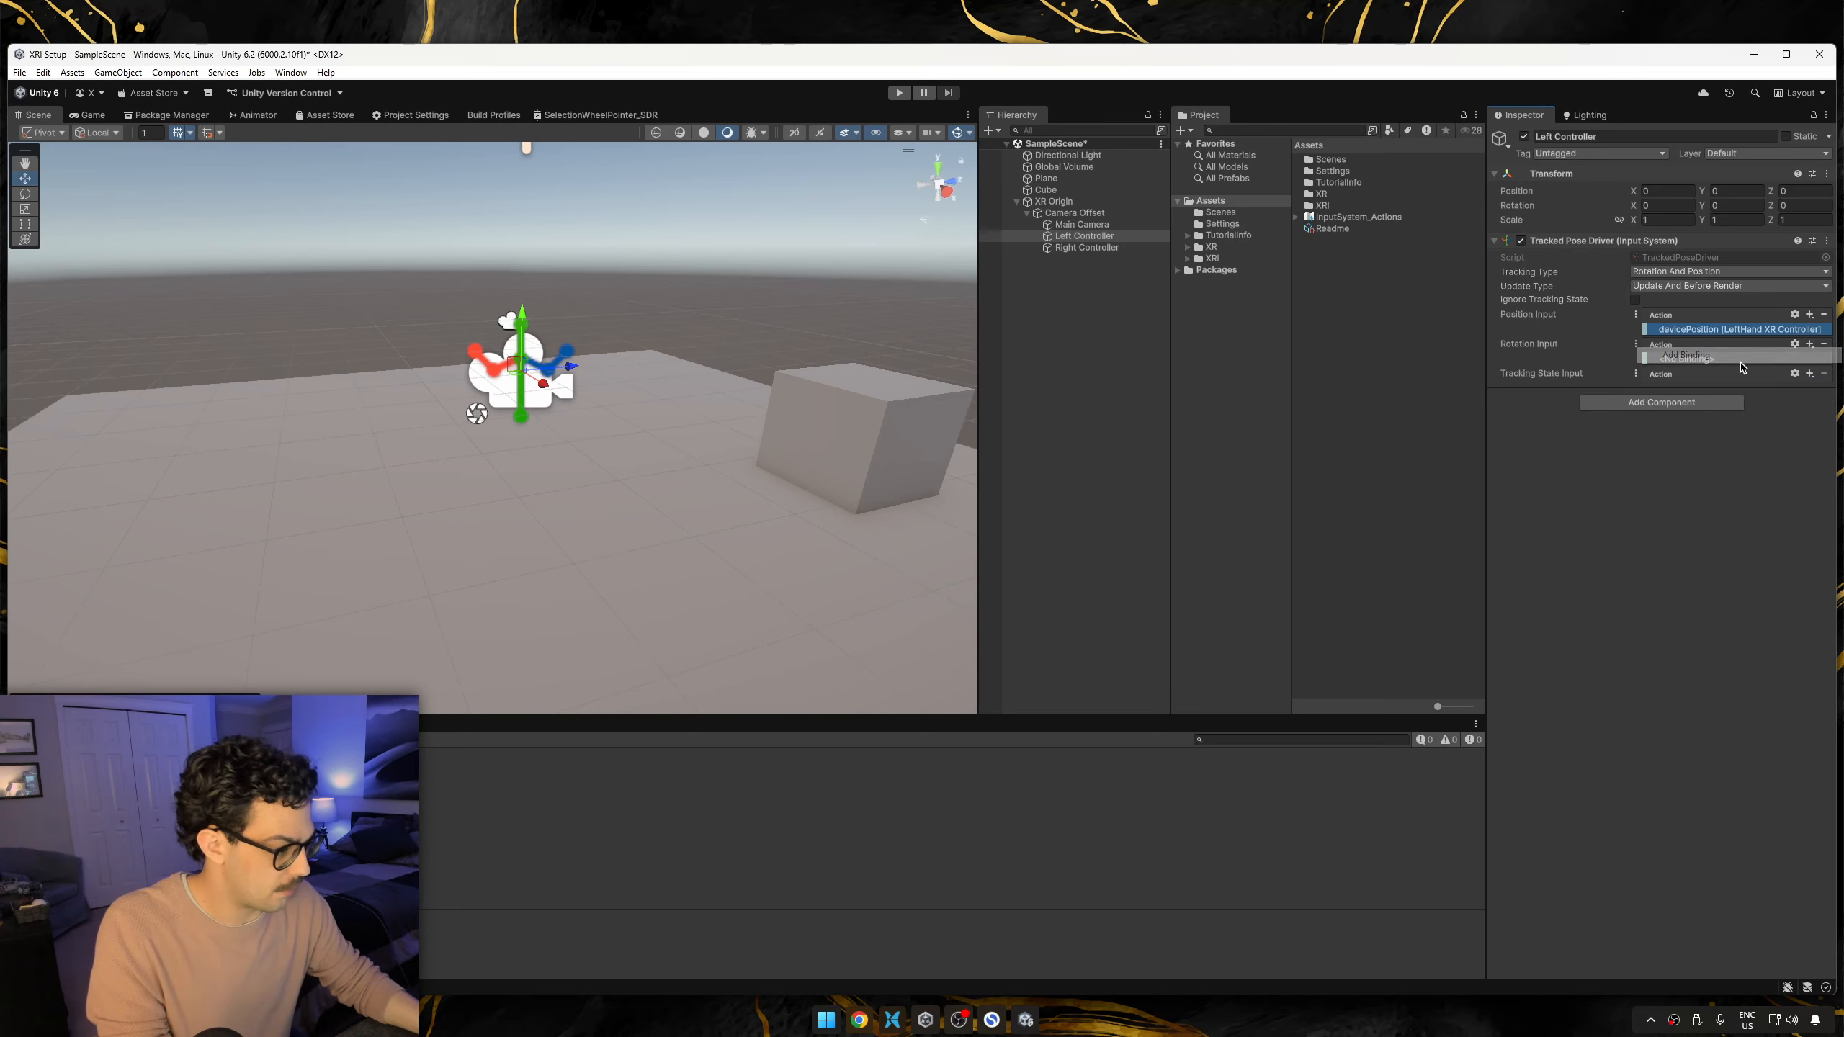
pyautogui.click(1736, 384)
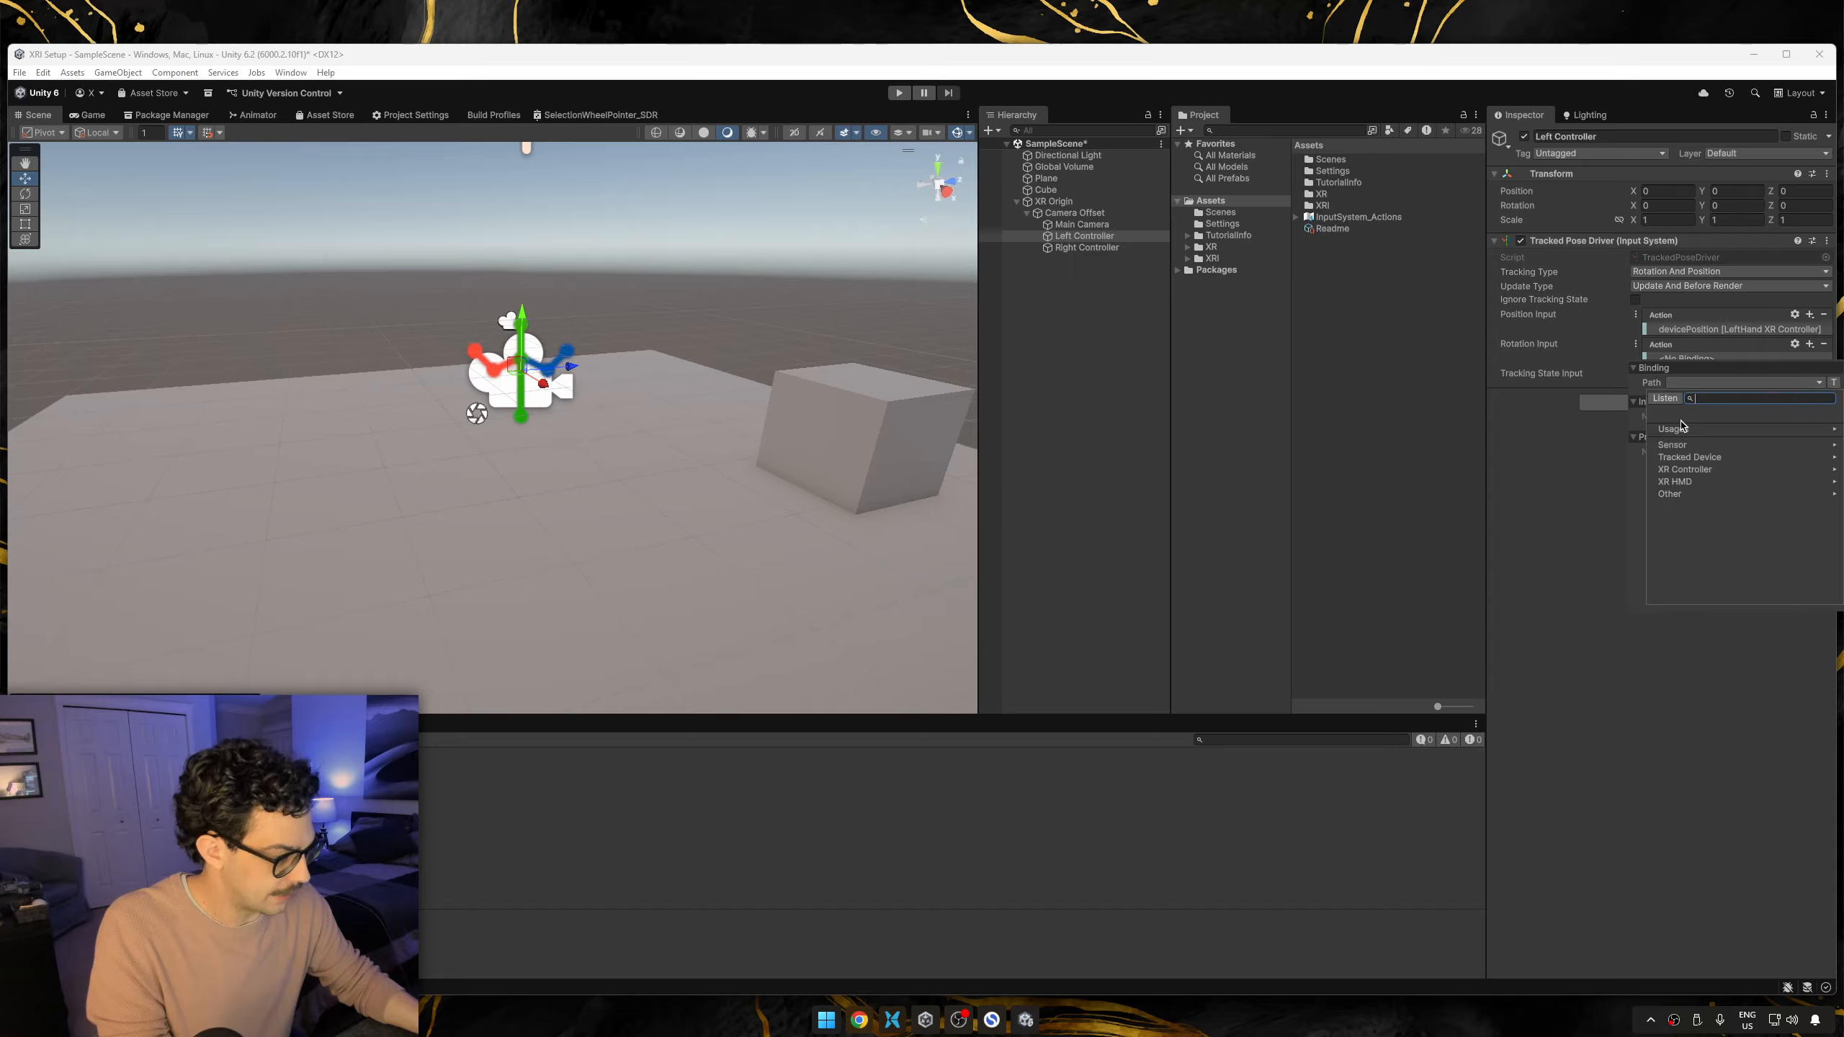
pyautogui.click(1683, 477)
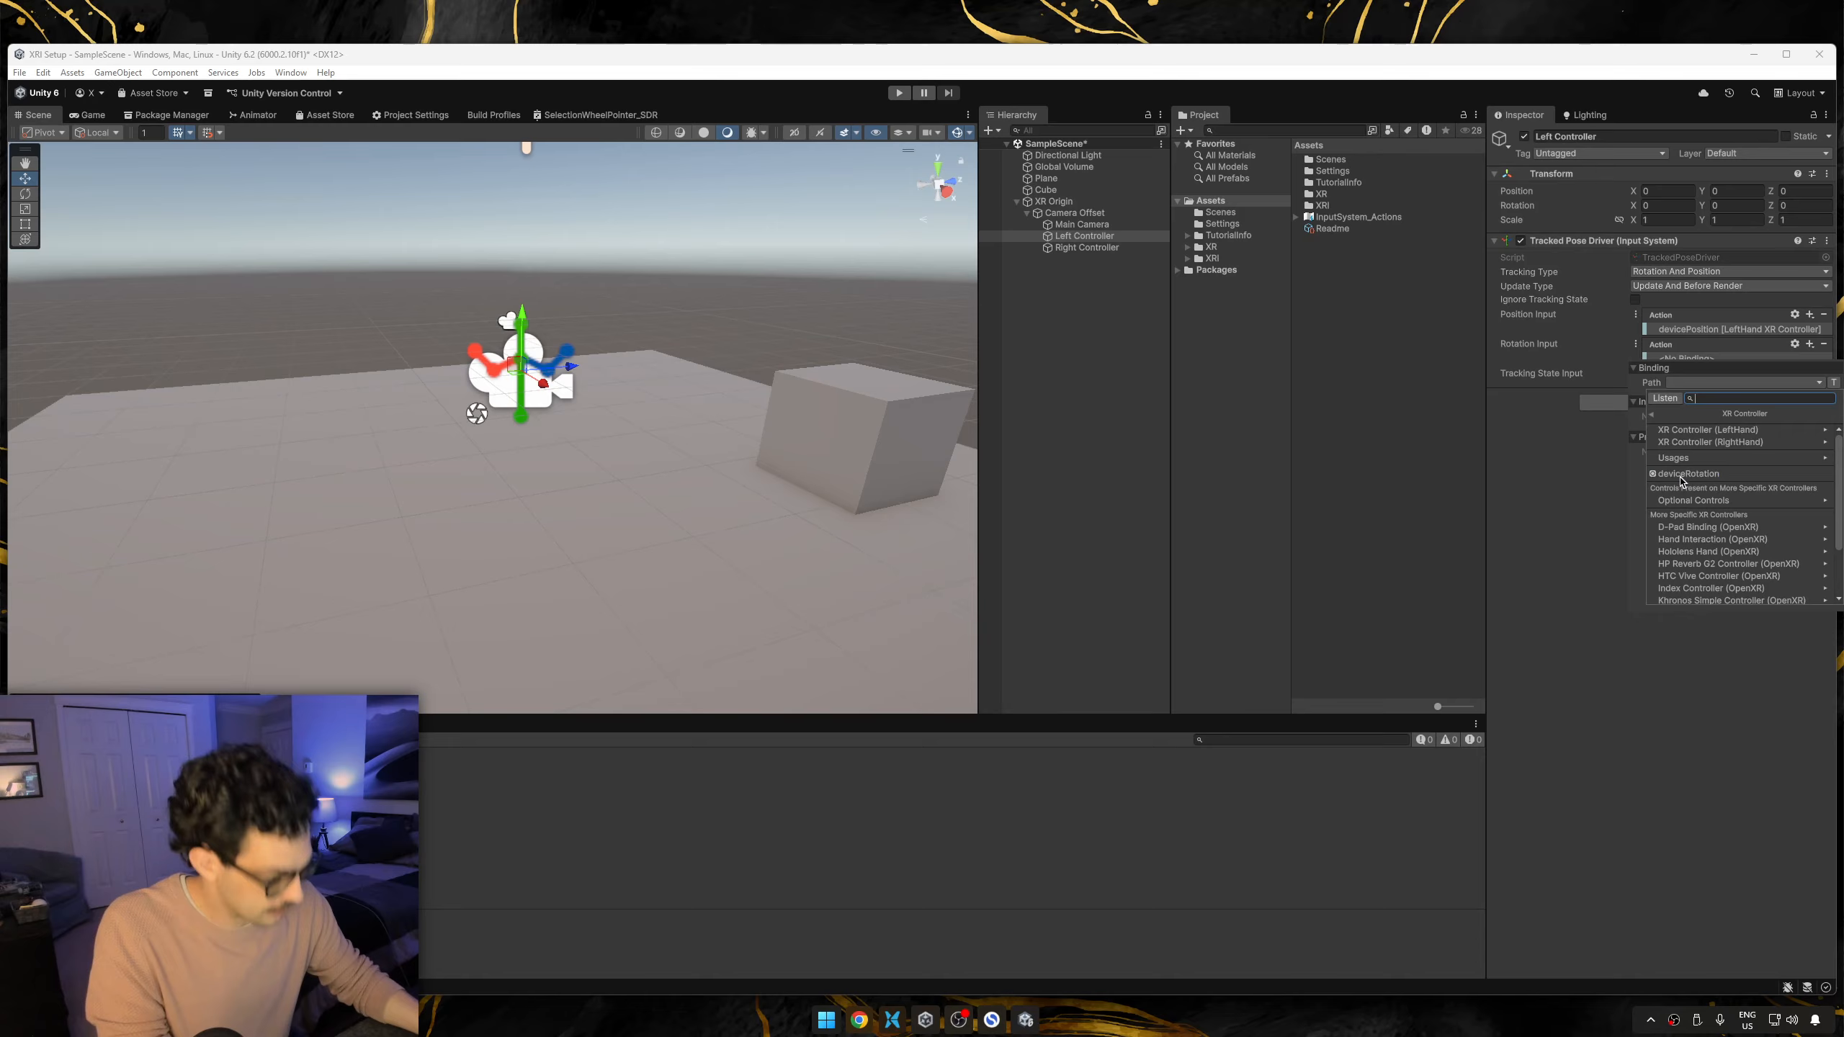
pyautogui.click(1708, 429)
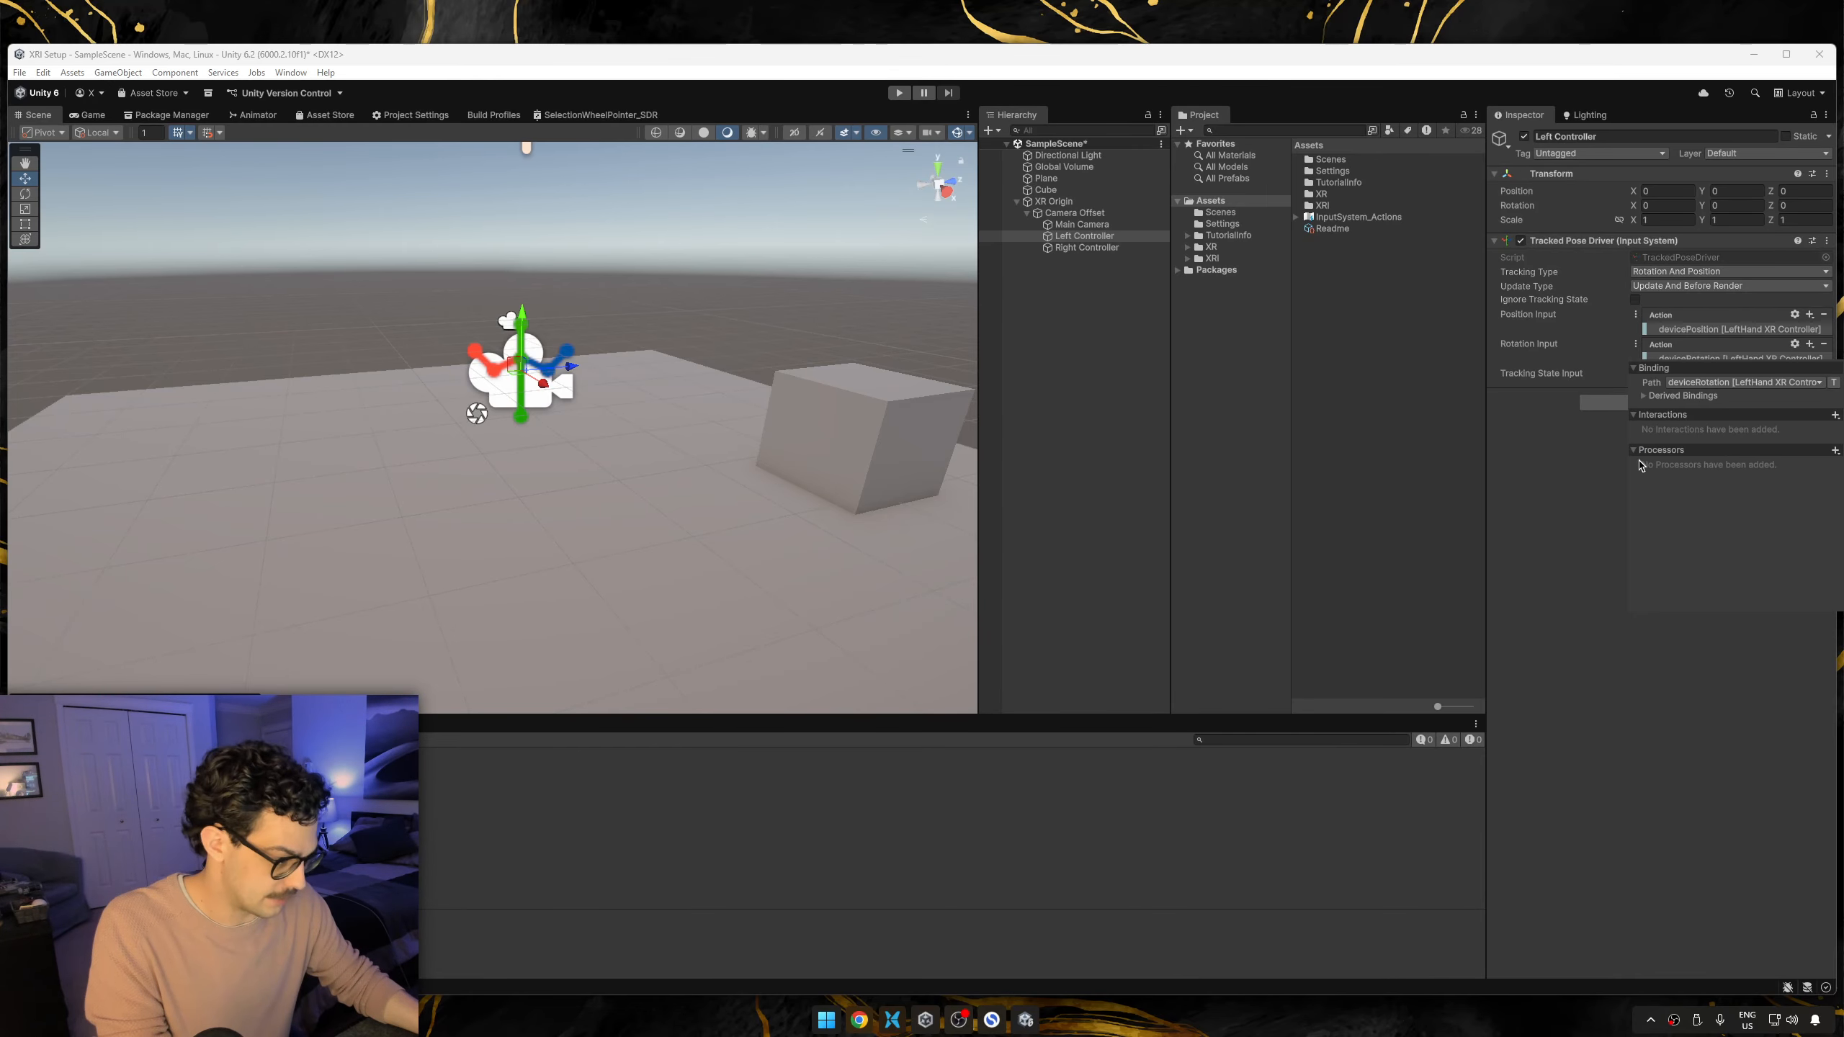
pyautogui.click(1718, 445)
# Add a binding to Left Controller's Tracking State Input with the path trackingState [LeftHand XR Controller].
pyautogui.click(1811, 374)
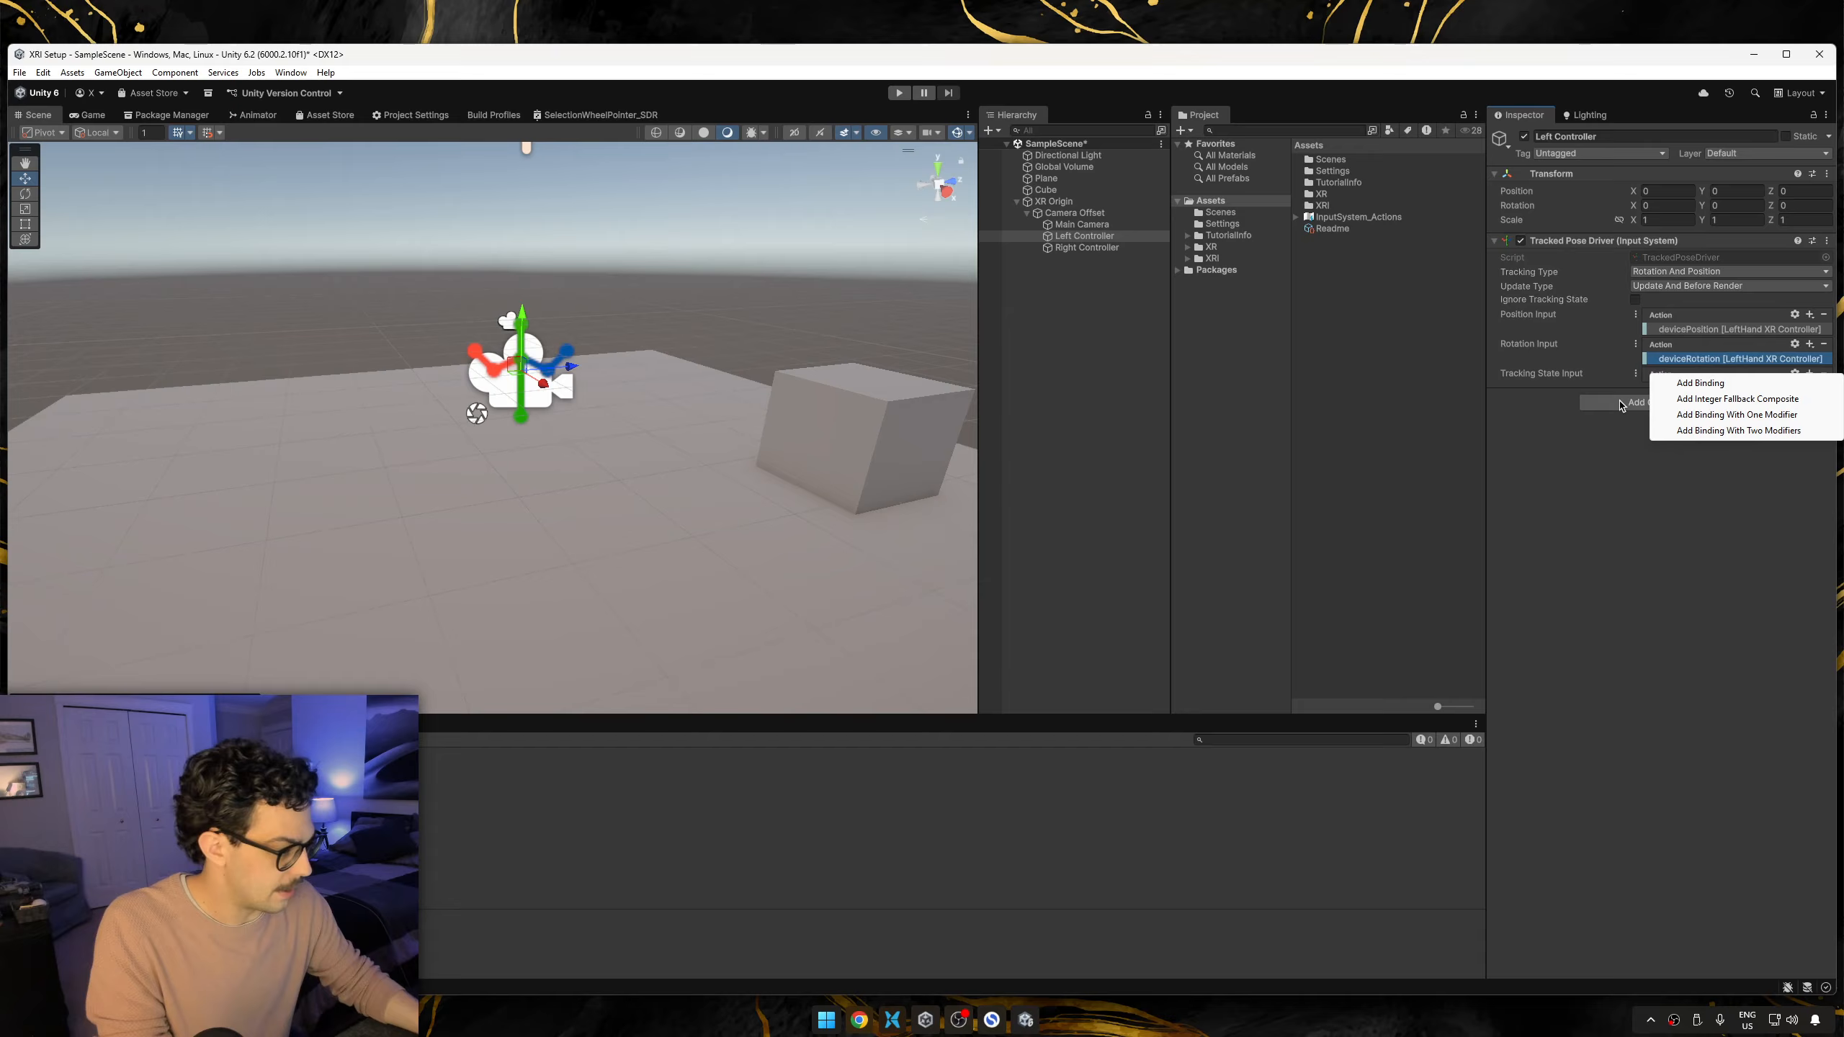
pyautogui.click(1700, 384)
pyautogui.click(1699, 387)
pyautogui.click(1698, 413)
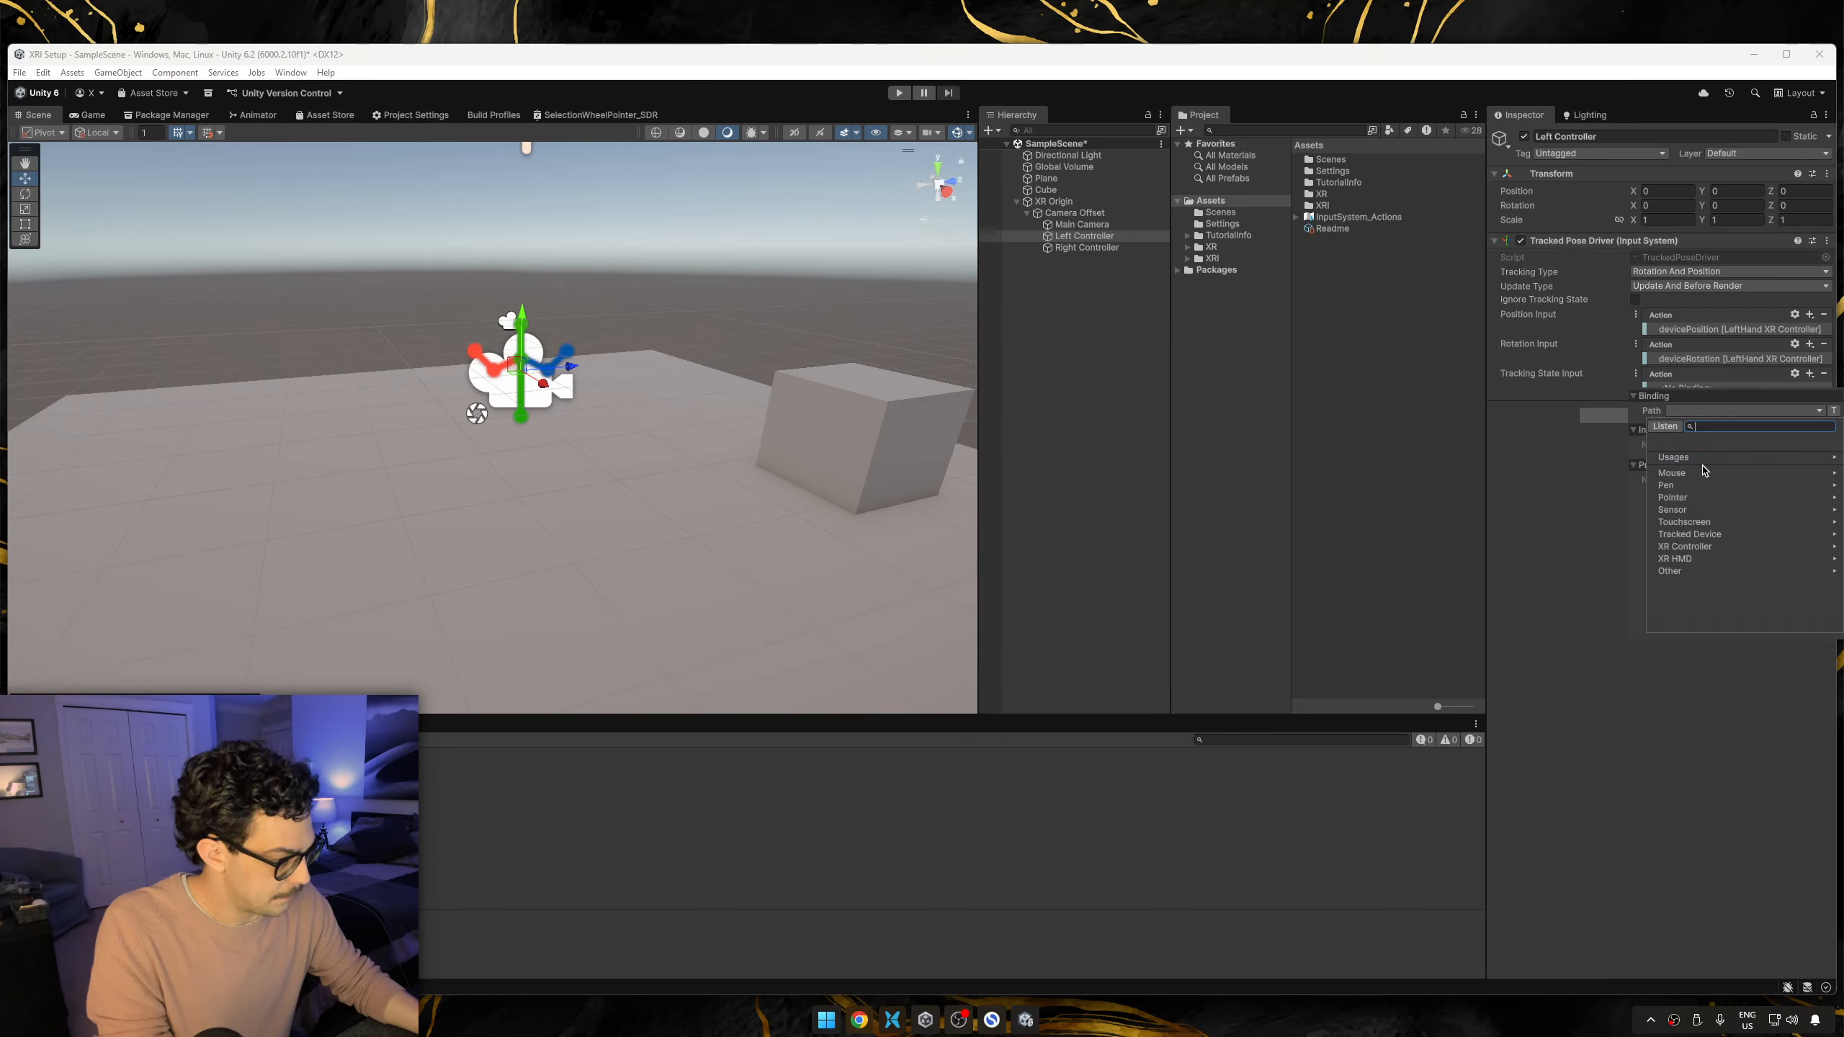
pyautogui.click(1706, 547)
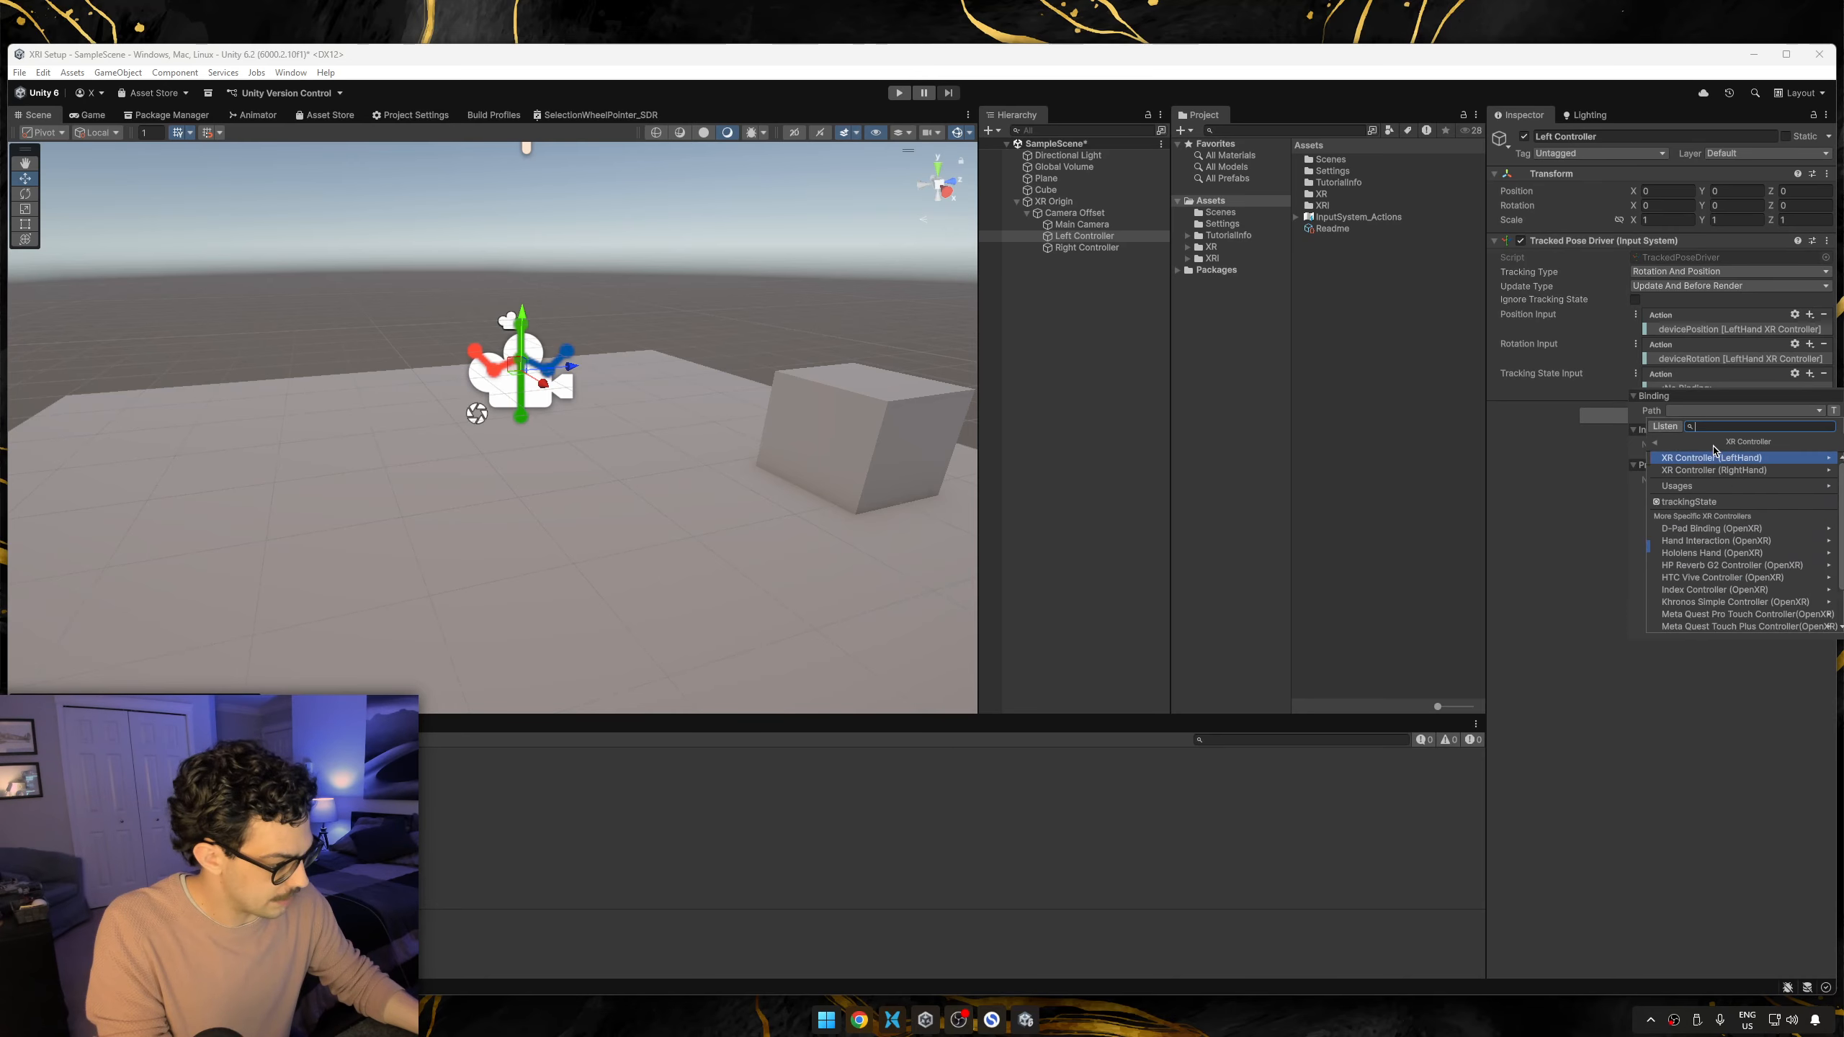
pyautogui.click(1712, 456)
pyautogui.click(1691, 460)
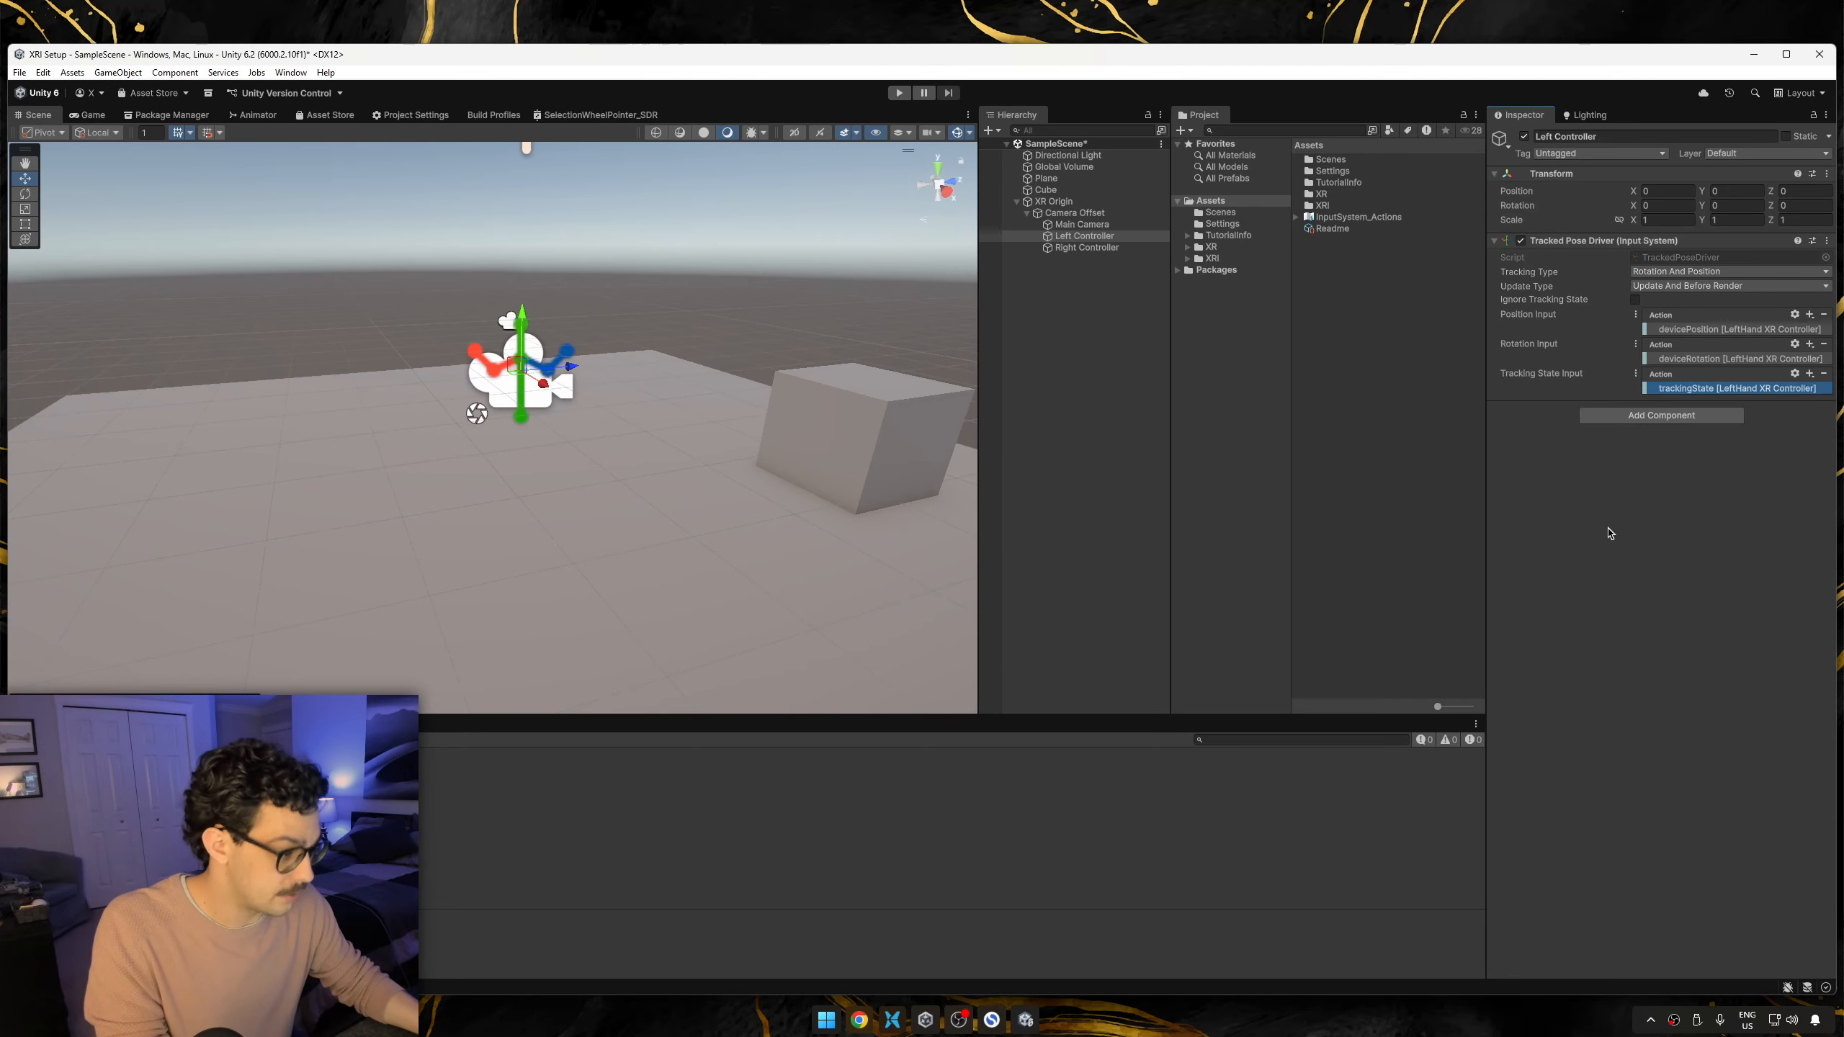
# Add a Tracked Pose Driver (Input System) component to Right Controller.
pyautogui.click(1086, 247)
pyautogui.click(1661, 247)
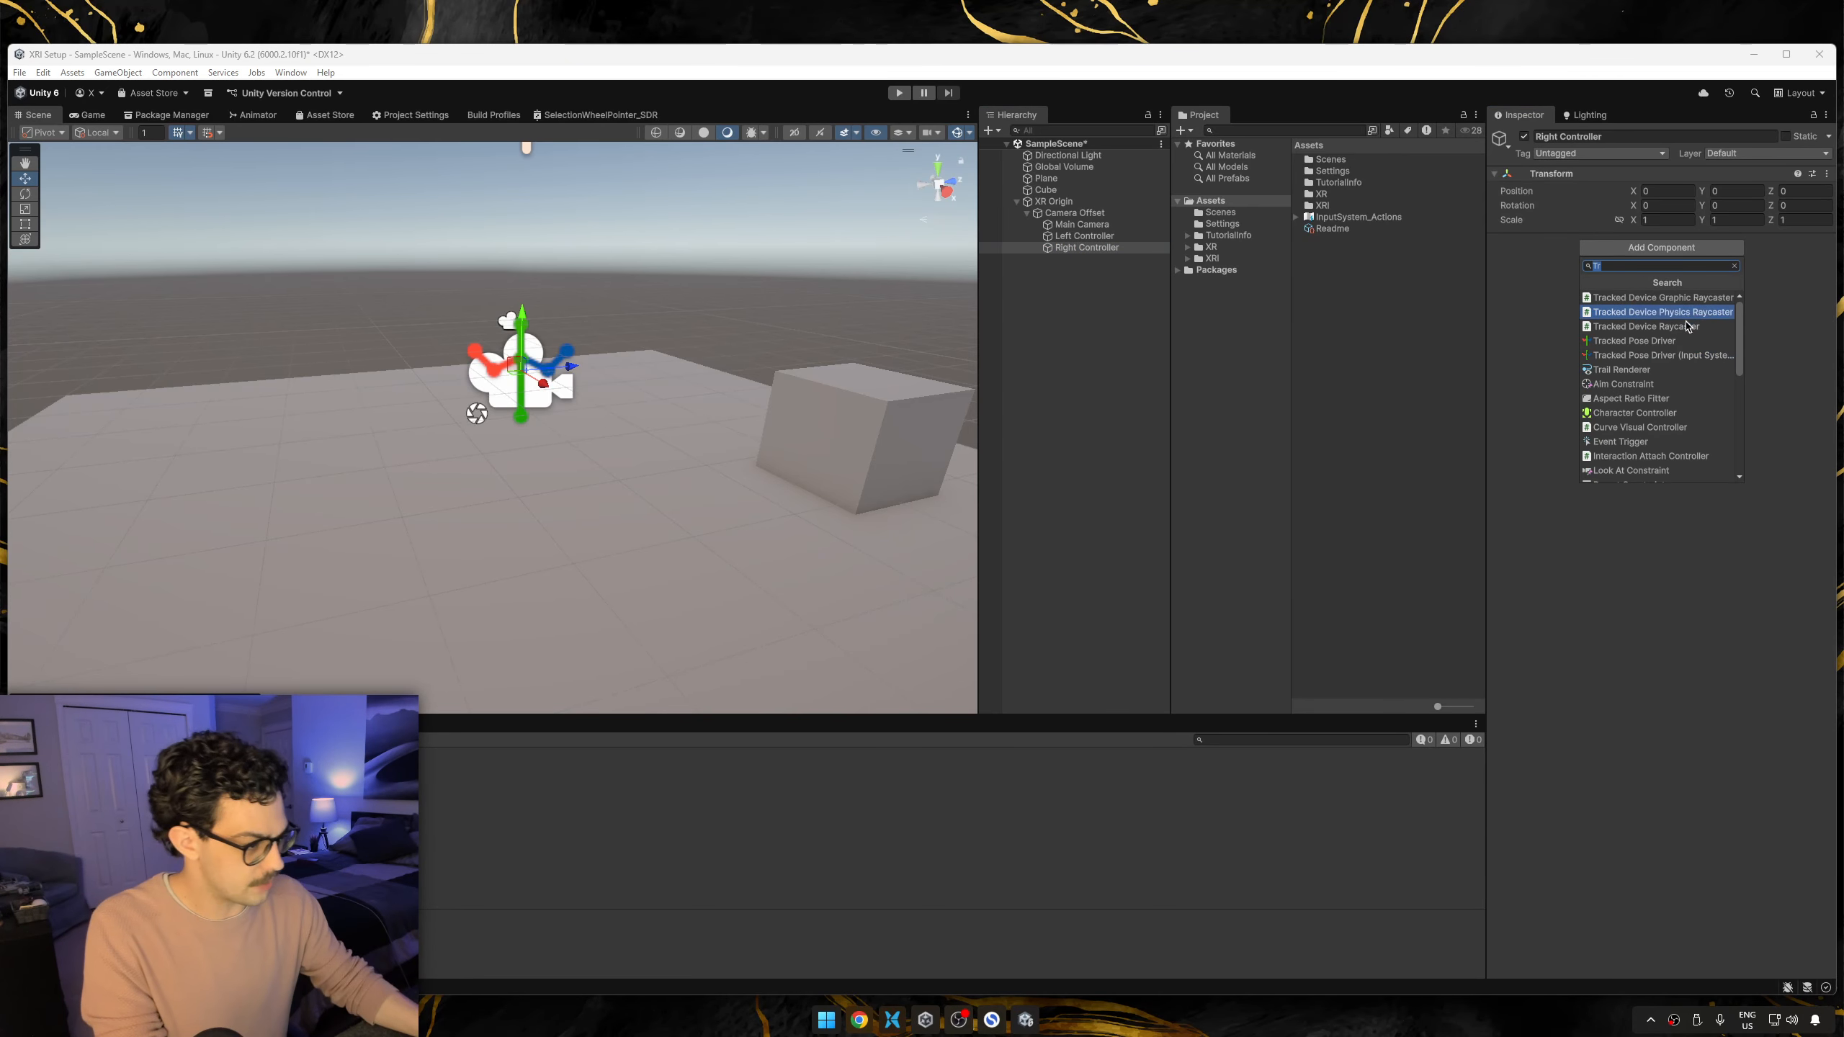
pyautogui.click(1684, 355)
# Add a binding to Right Controller's Position Input with the path devicePosition [RightHand XR Controller].
pyautogui.click(1810, 315)
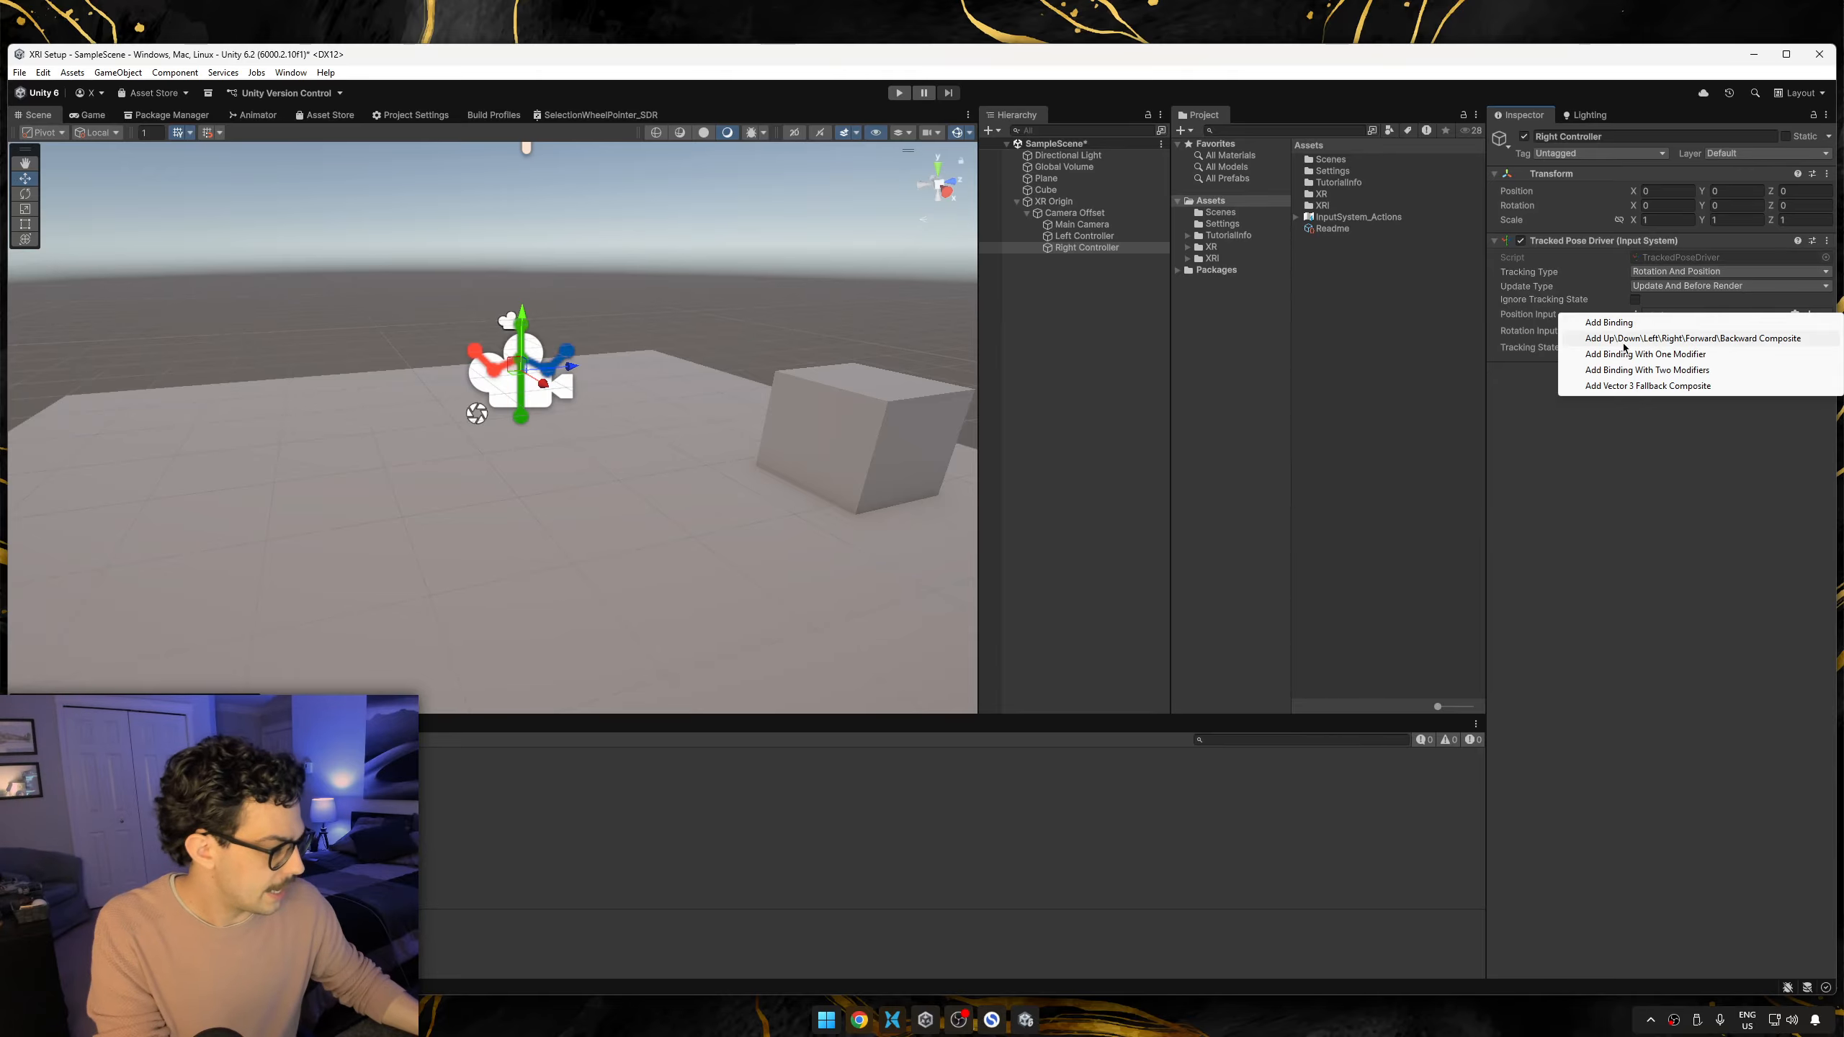
pyautogui.click(1684, 323)
pyautogui.click(1673, 328)
pyautogui.click(1702, 353)
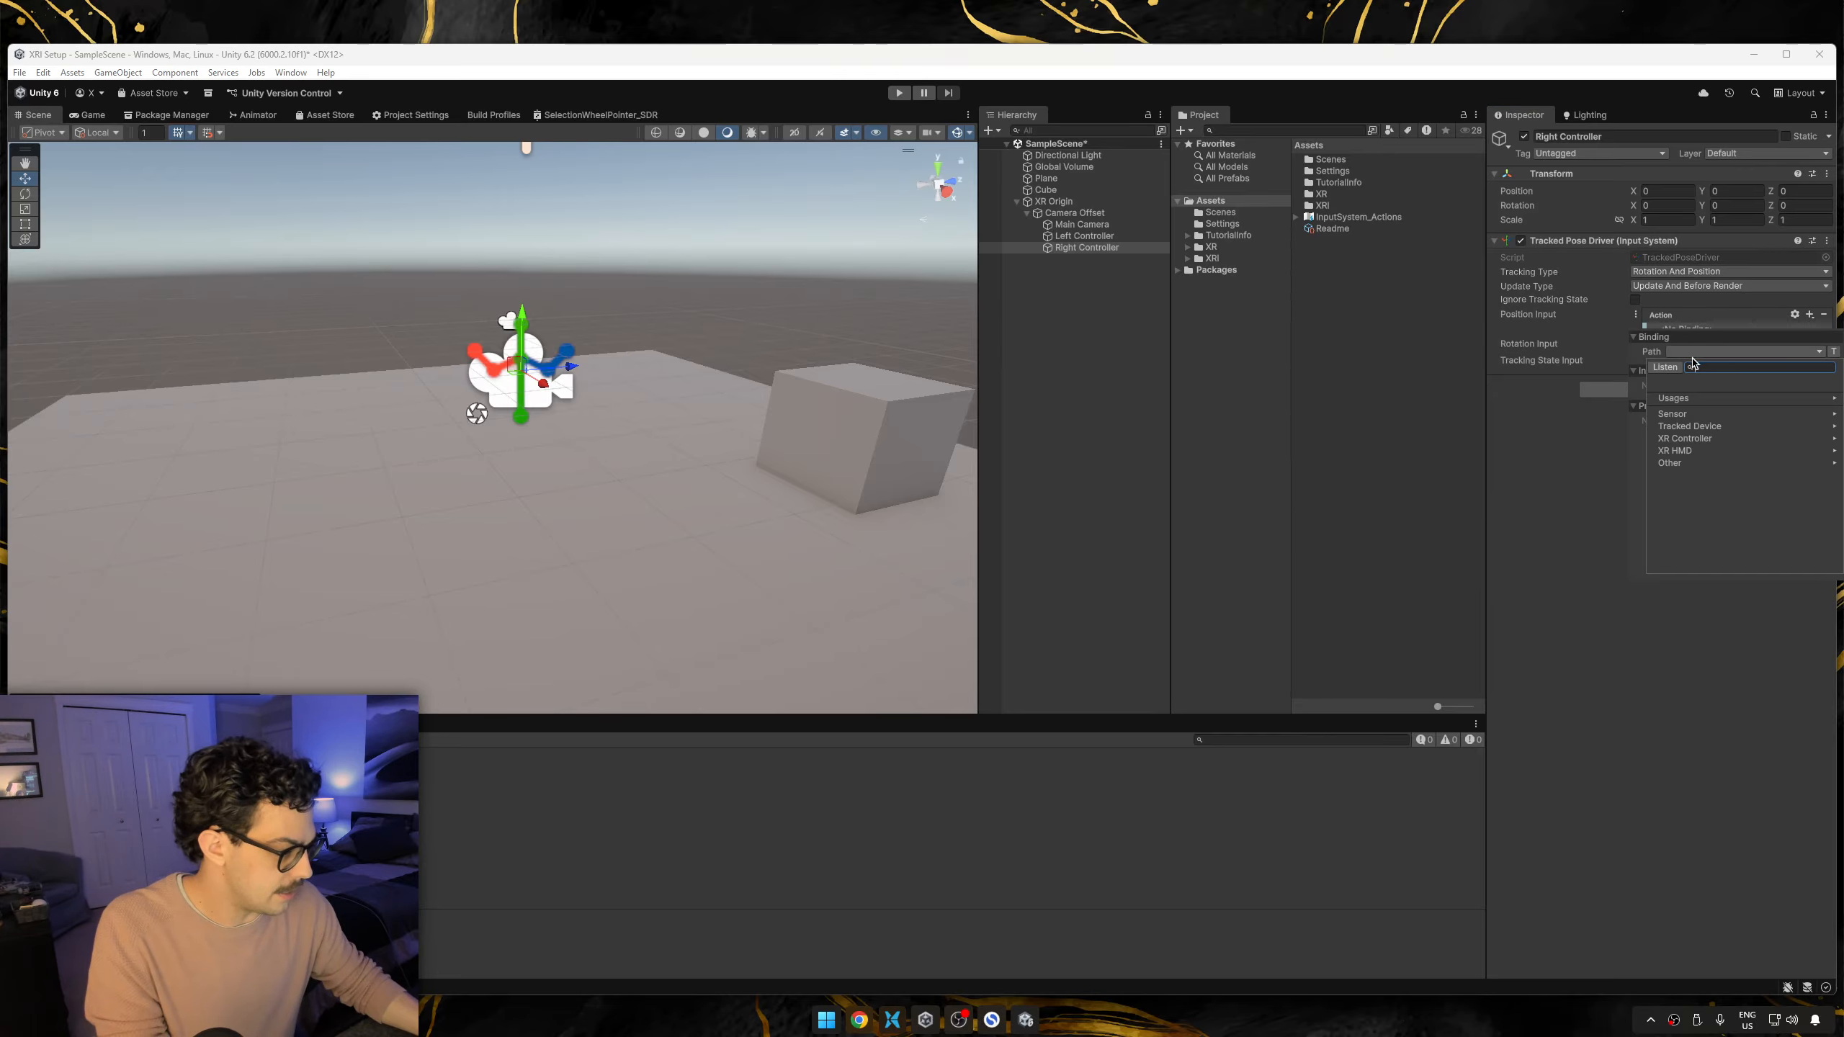
pyautogui.click(1698, 439)
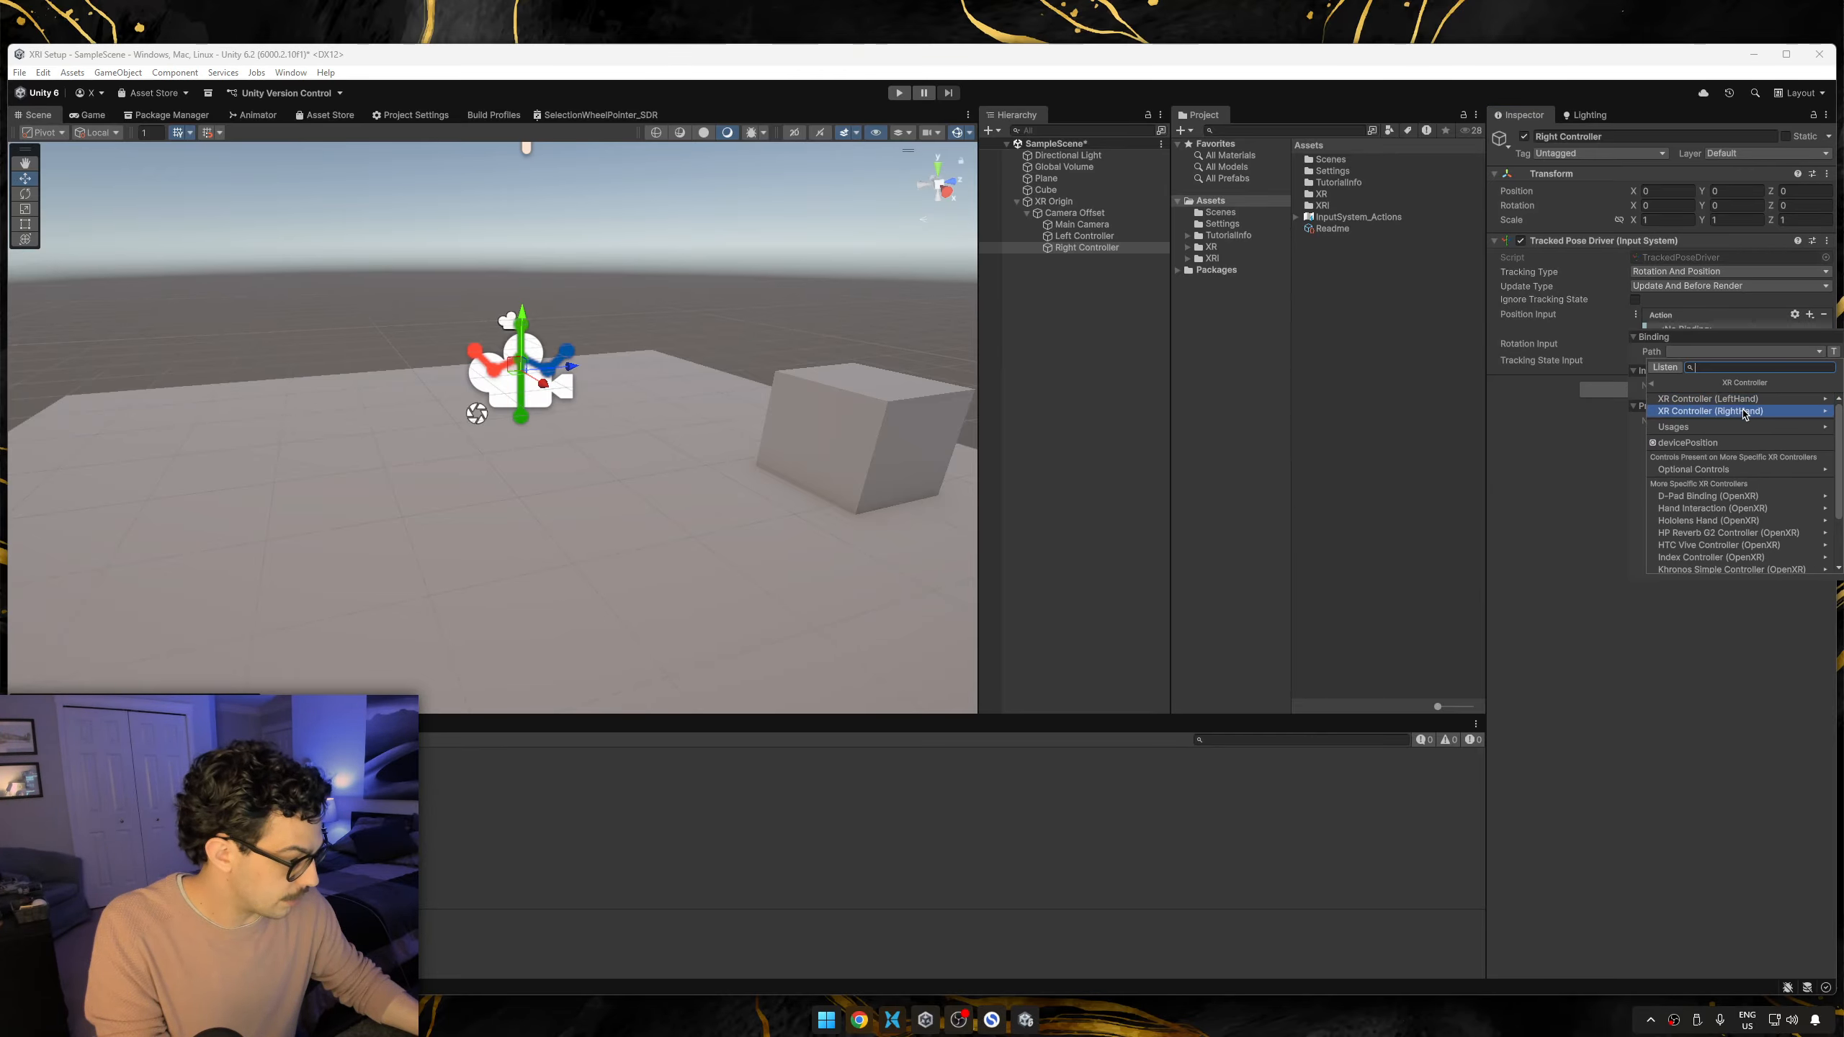
pyautogui.click(1735, 440)
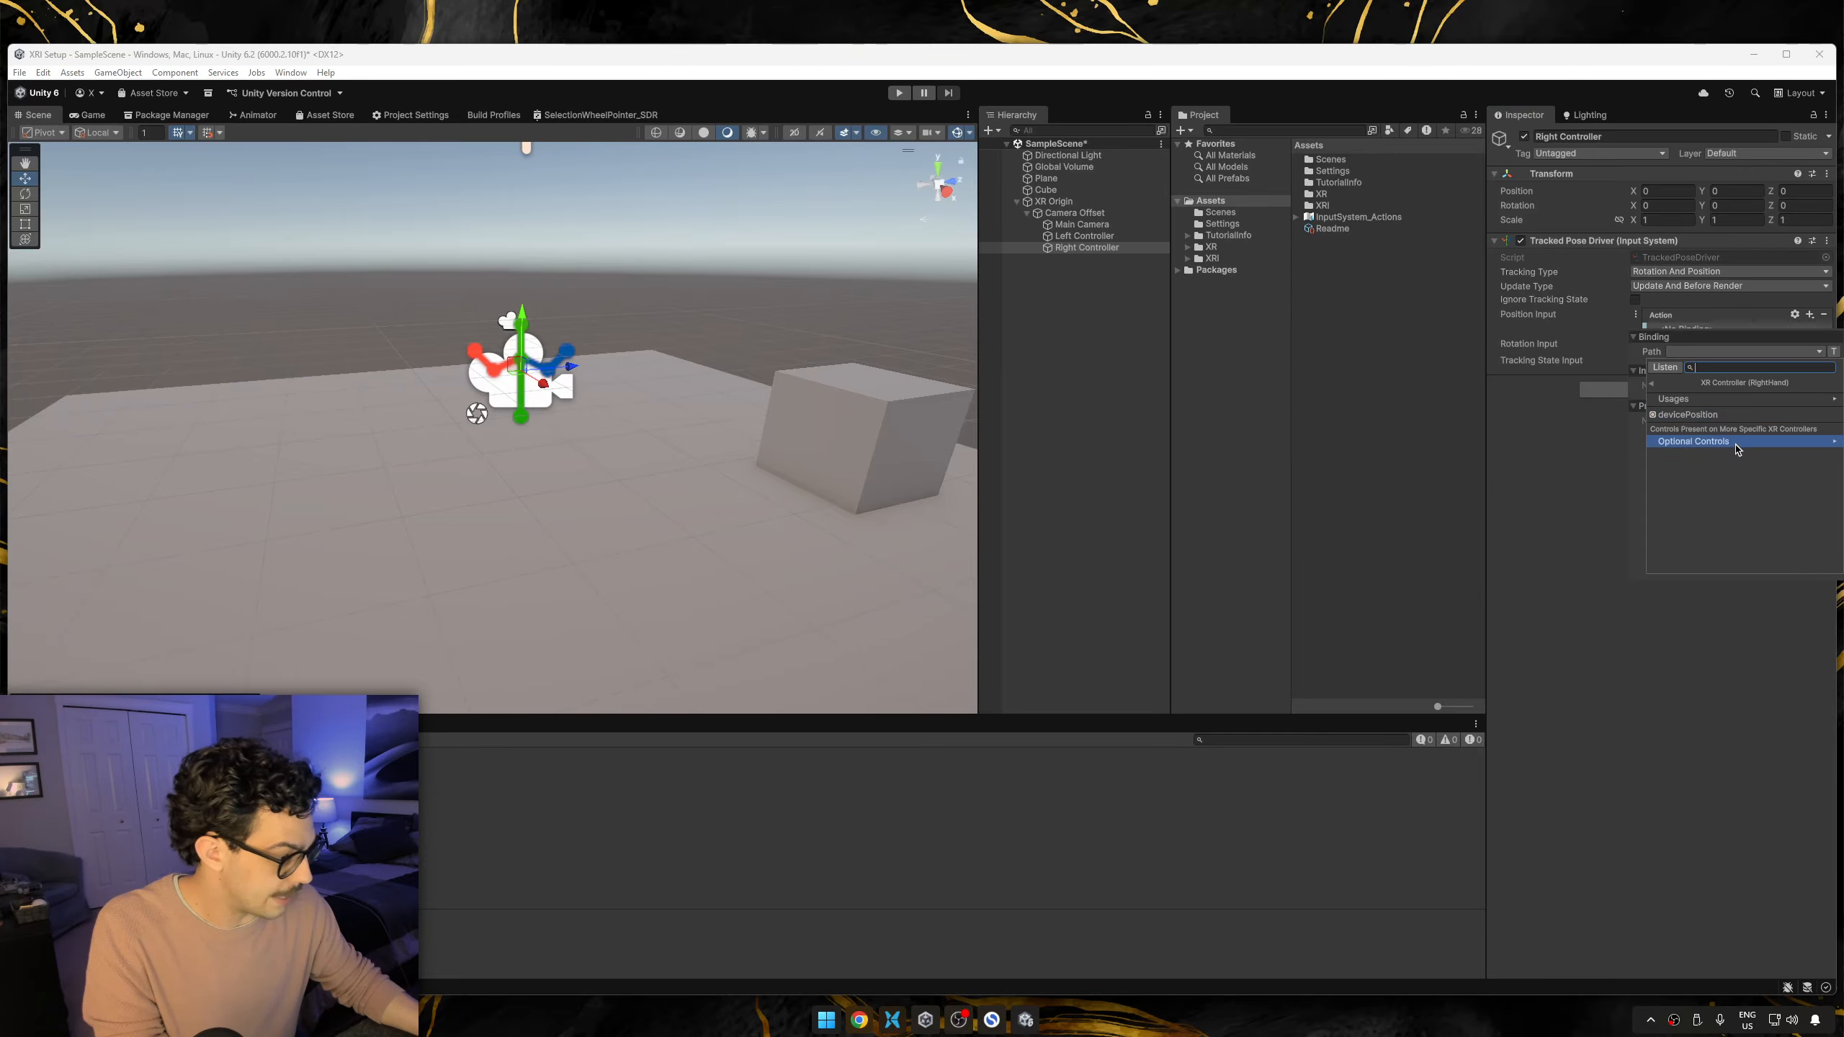
pyautogui.click(1587, 485)
# Add a binding to Right Controller's Rotation Input with the path deviceRotation [RightHand XR Controller].
pyautogui.click(1810, 345)
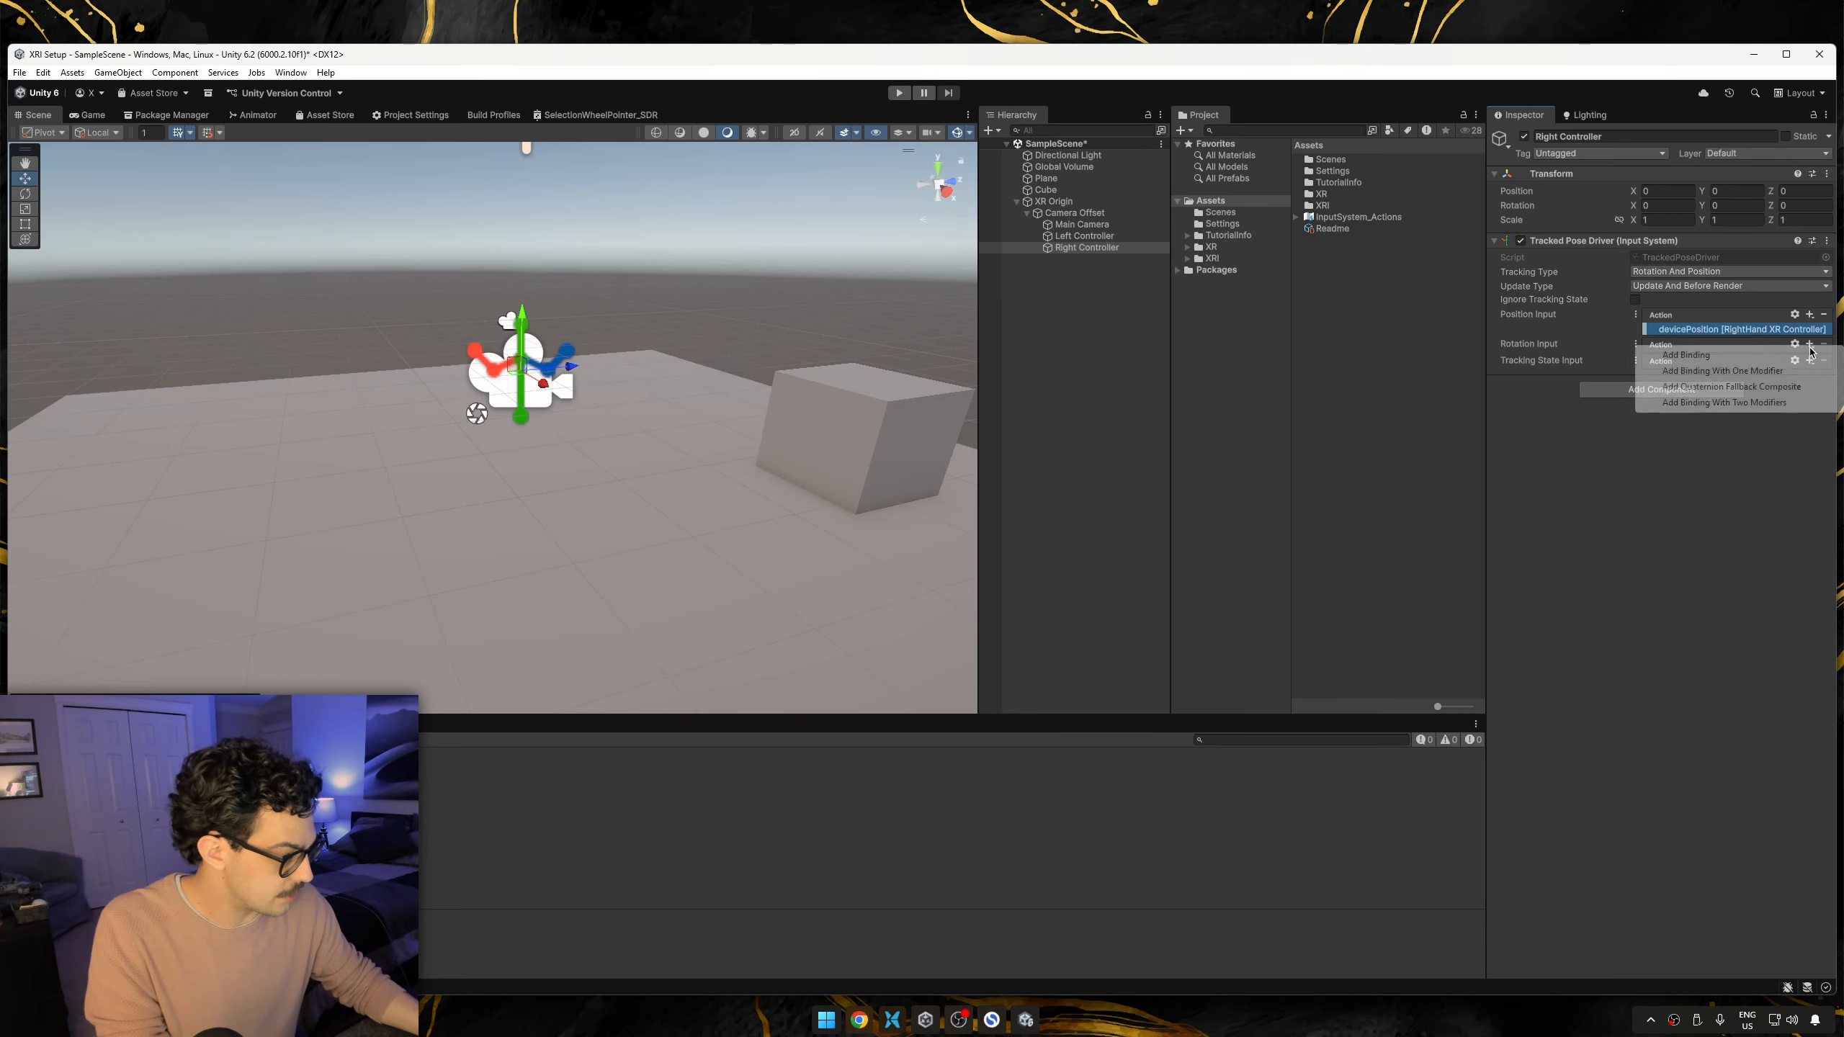
pyautogui.click(1669, 354)
pyautogui.doubleClick(1669, 359)
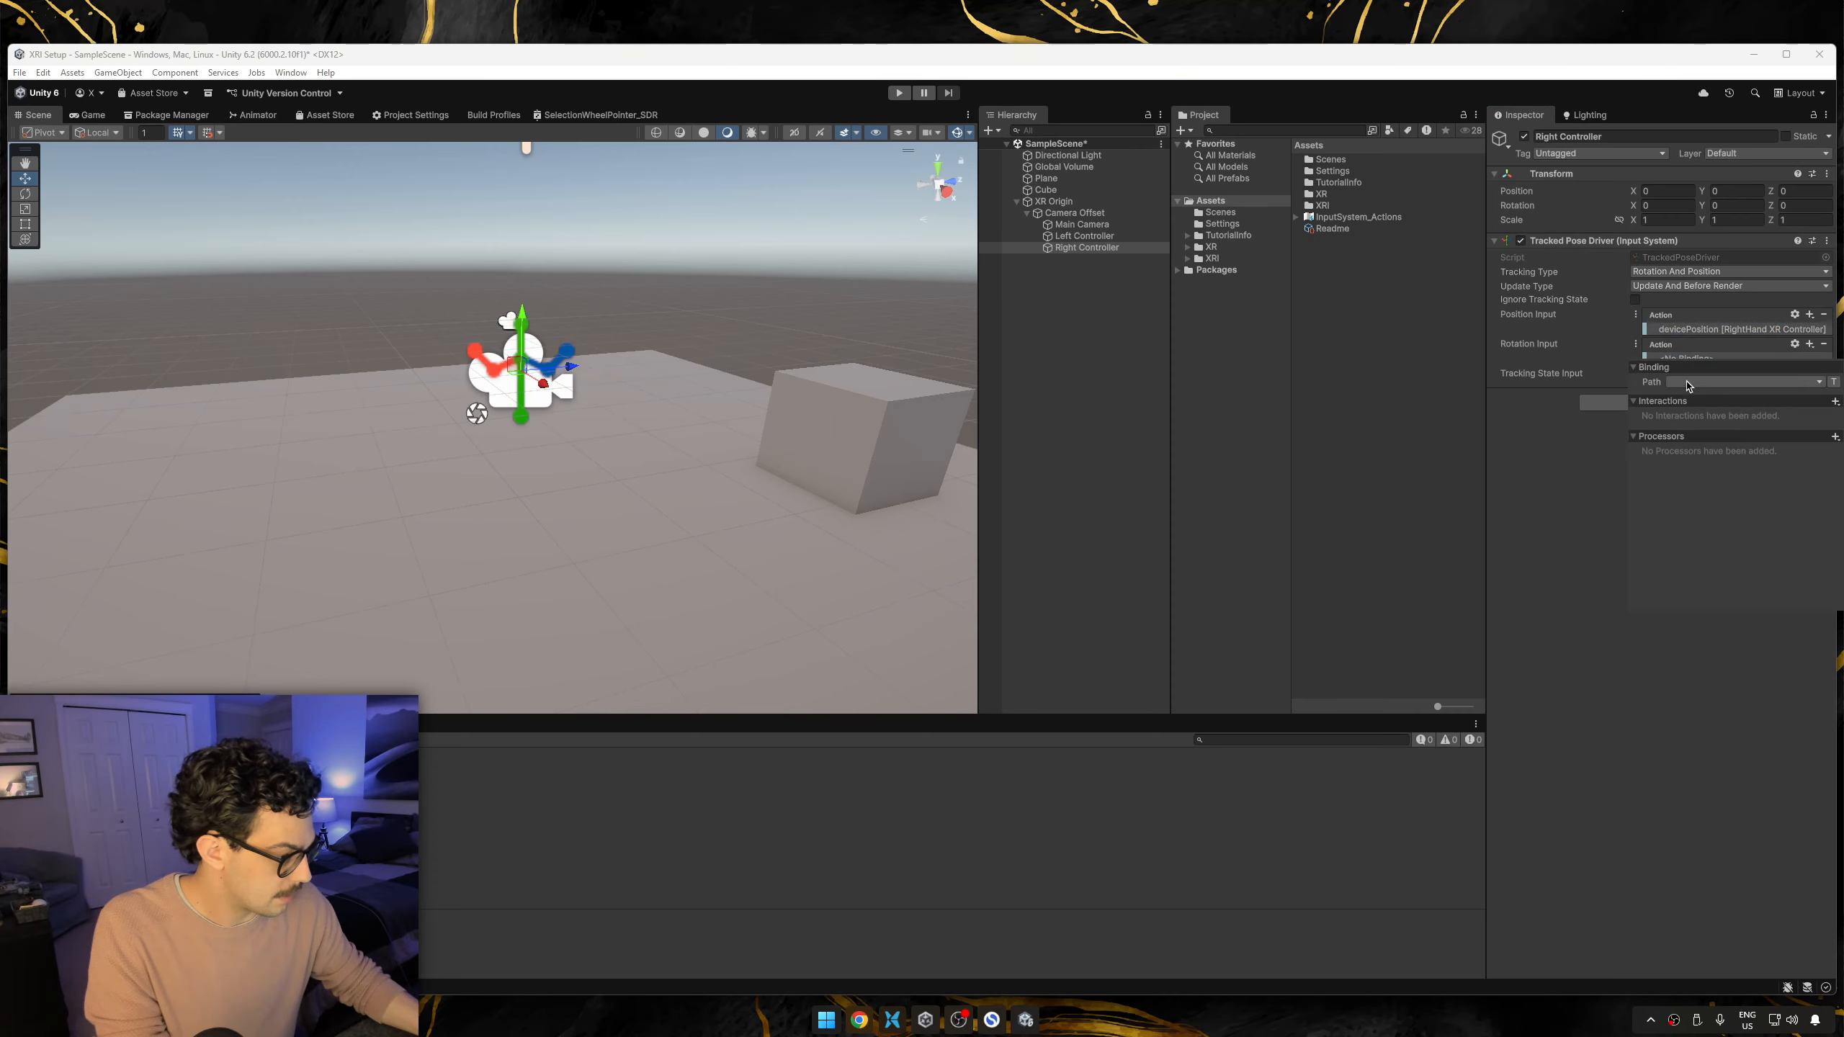
pyautogui.click(1728, 381)
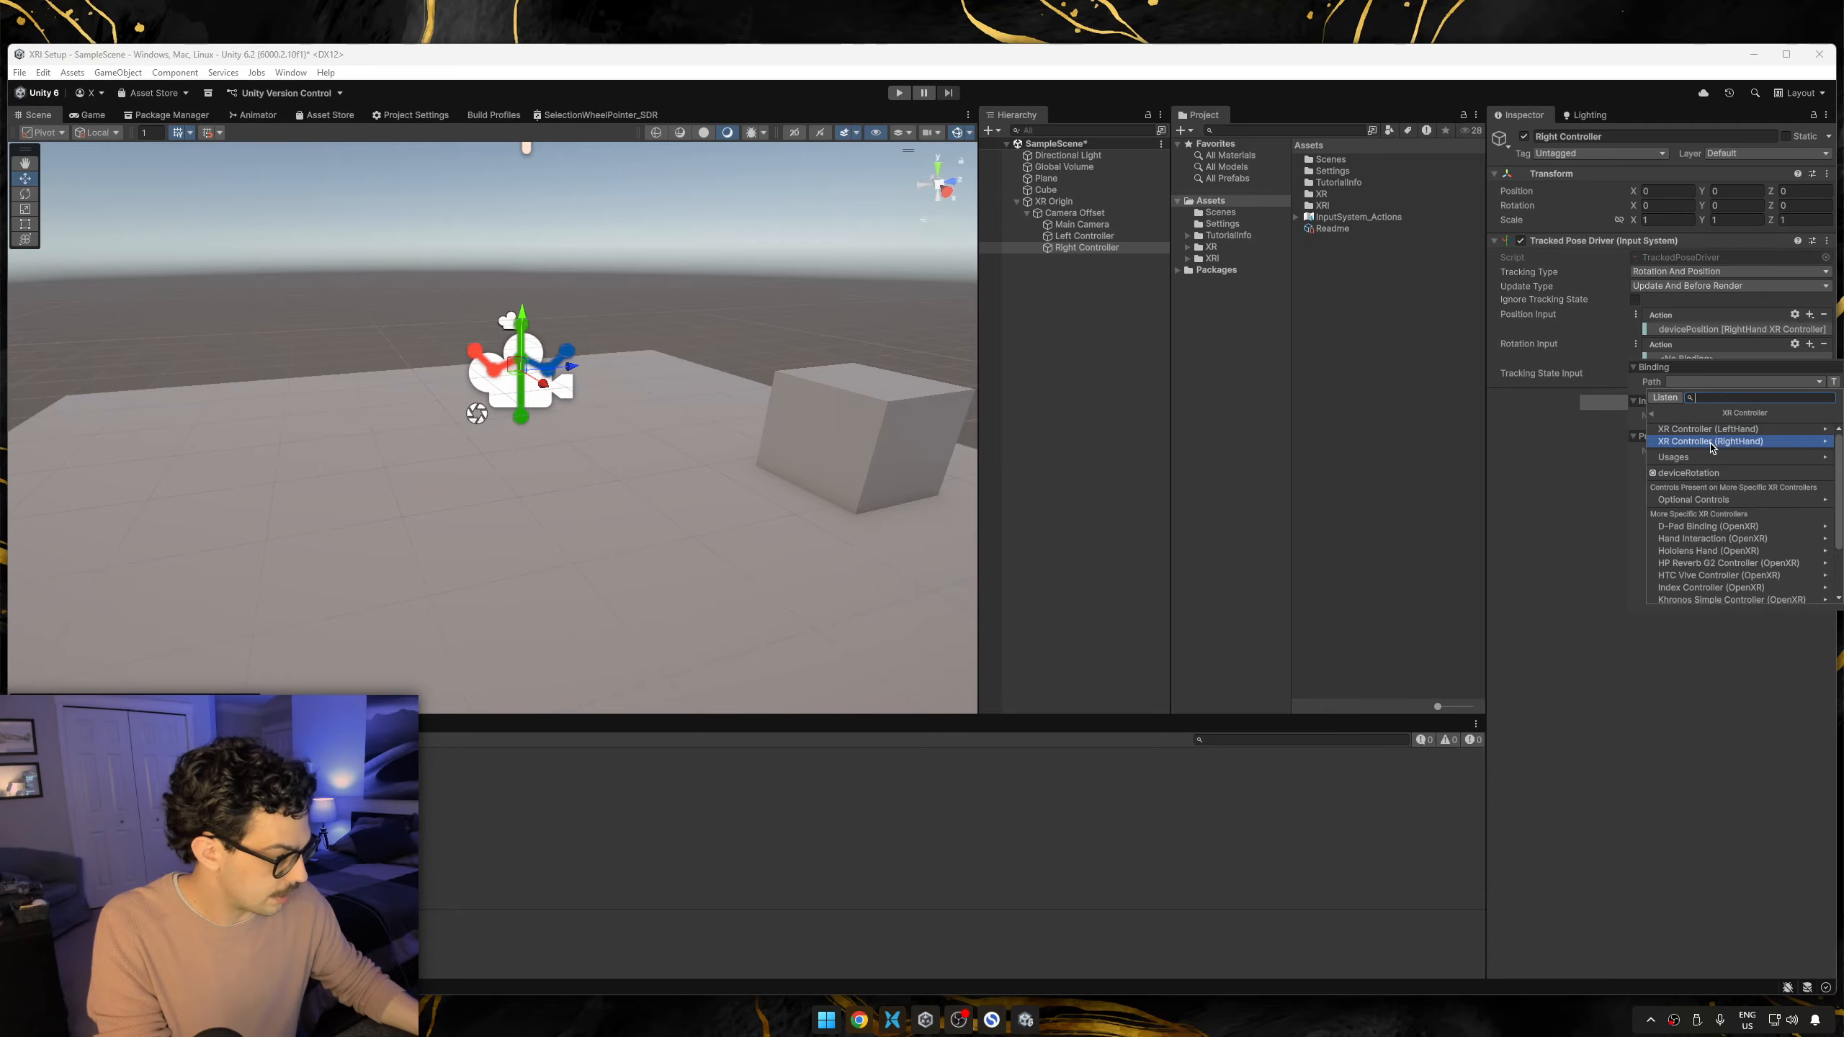
pyautogui.click(1714, 441)
pyautogui.click(1730, 451)
pyautogui.click(1574, 572)
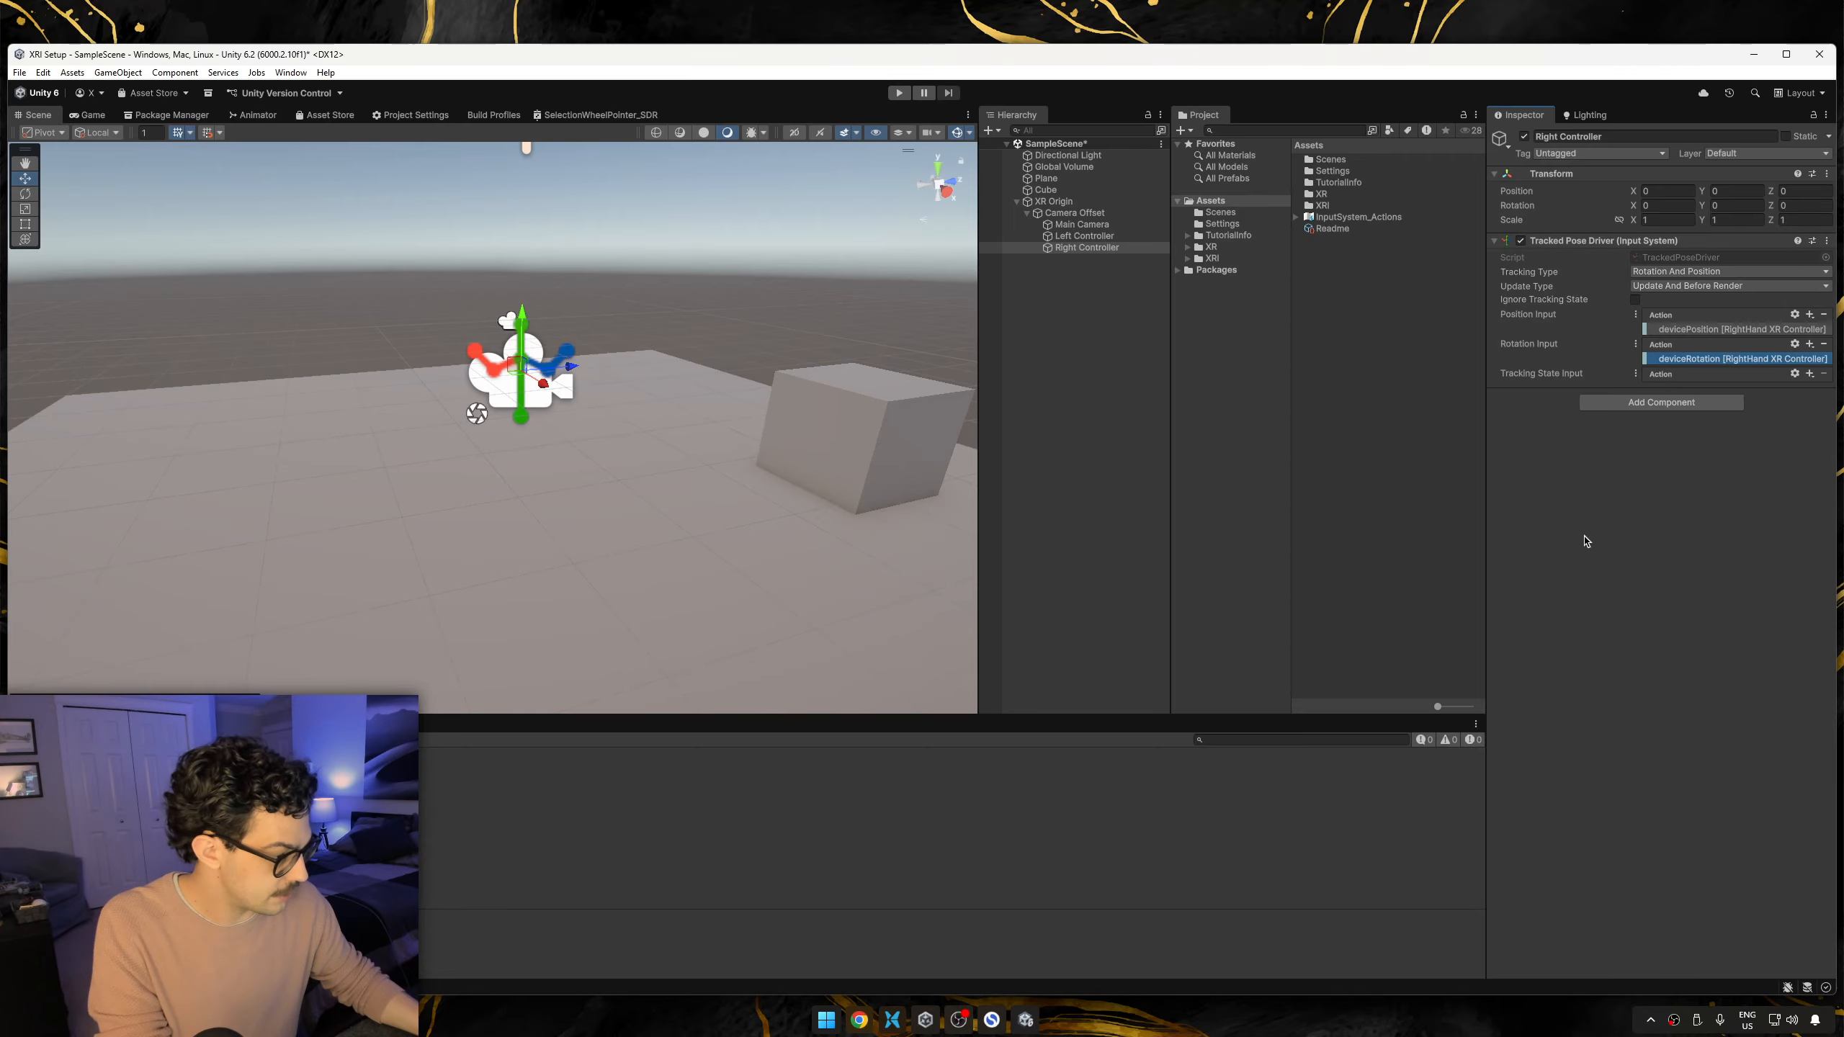
# Add a binding to Right Controller's Tracking State Input with the path trackingState [RightHand XR Controller].
pyautogui.click(1810, 373)
pyautogui.click(1699, 385)
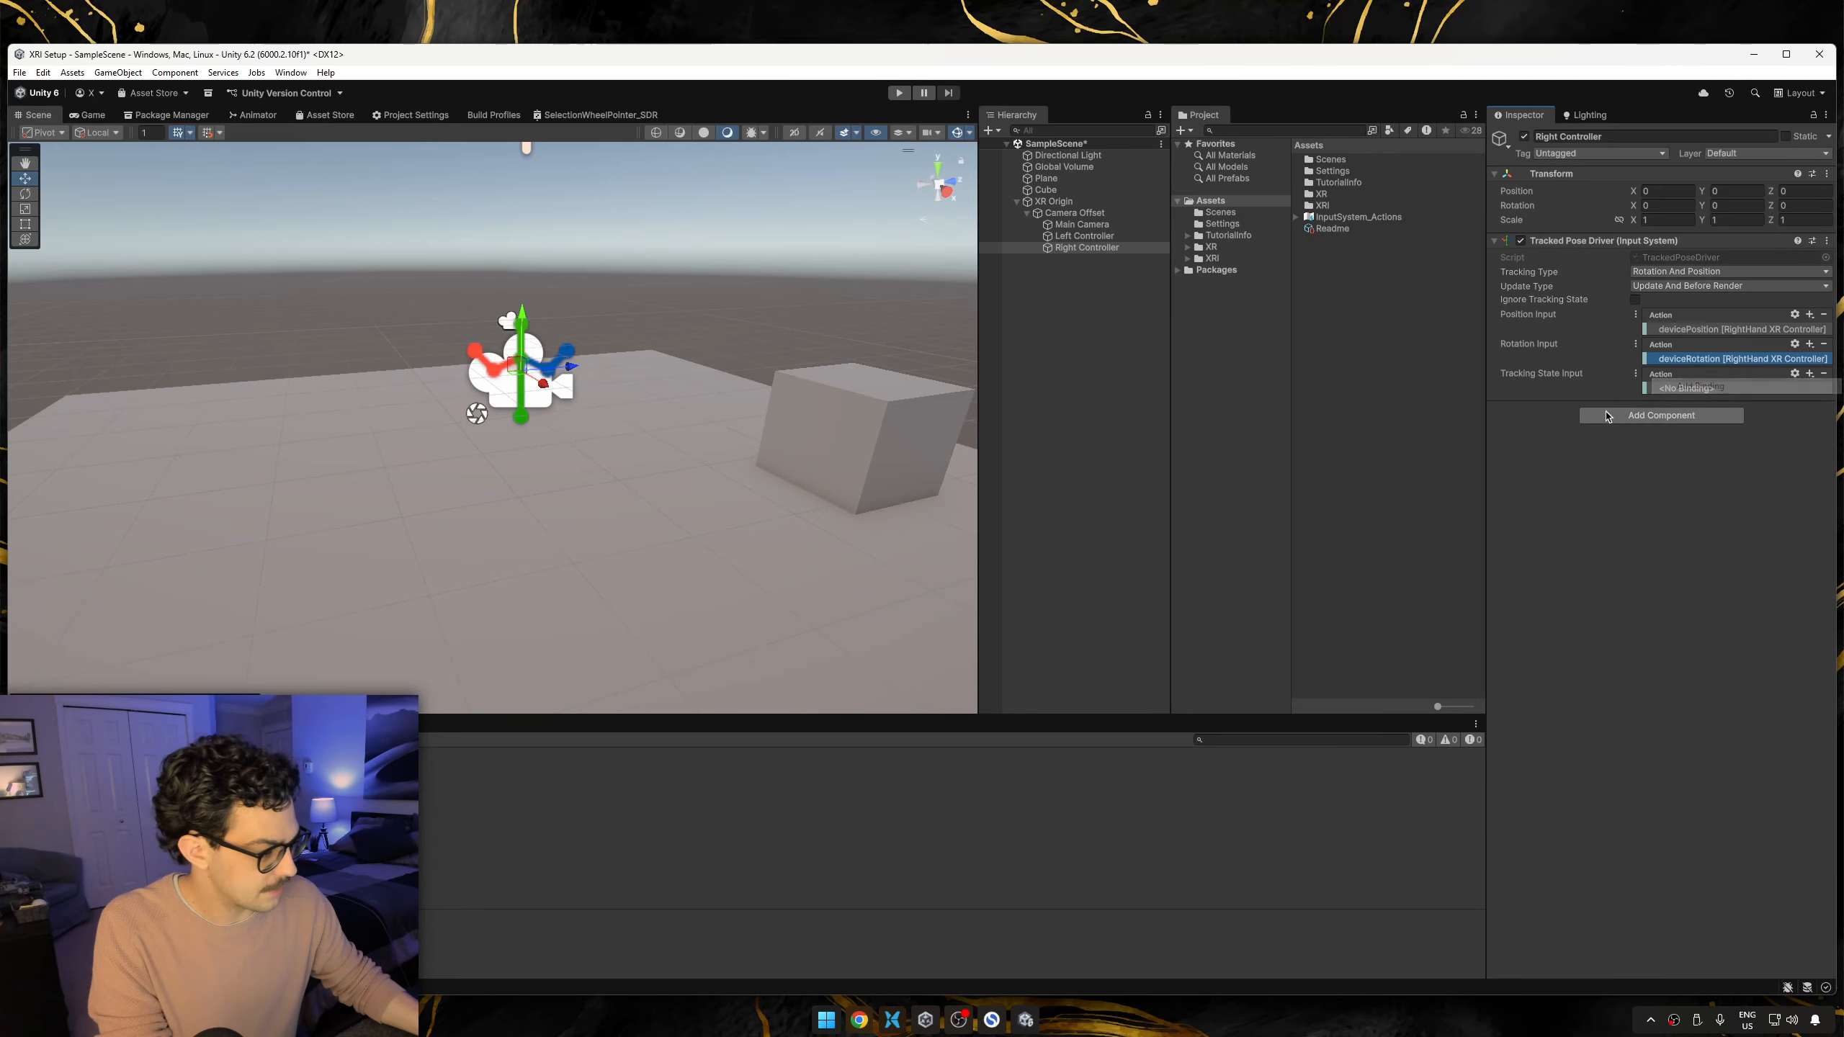
pyautogui.doubleClick(1684, 387)
pyautogui.click(1710, 416)
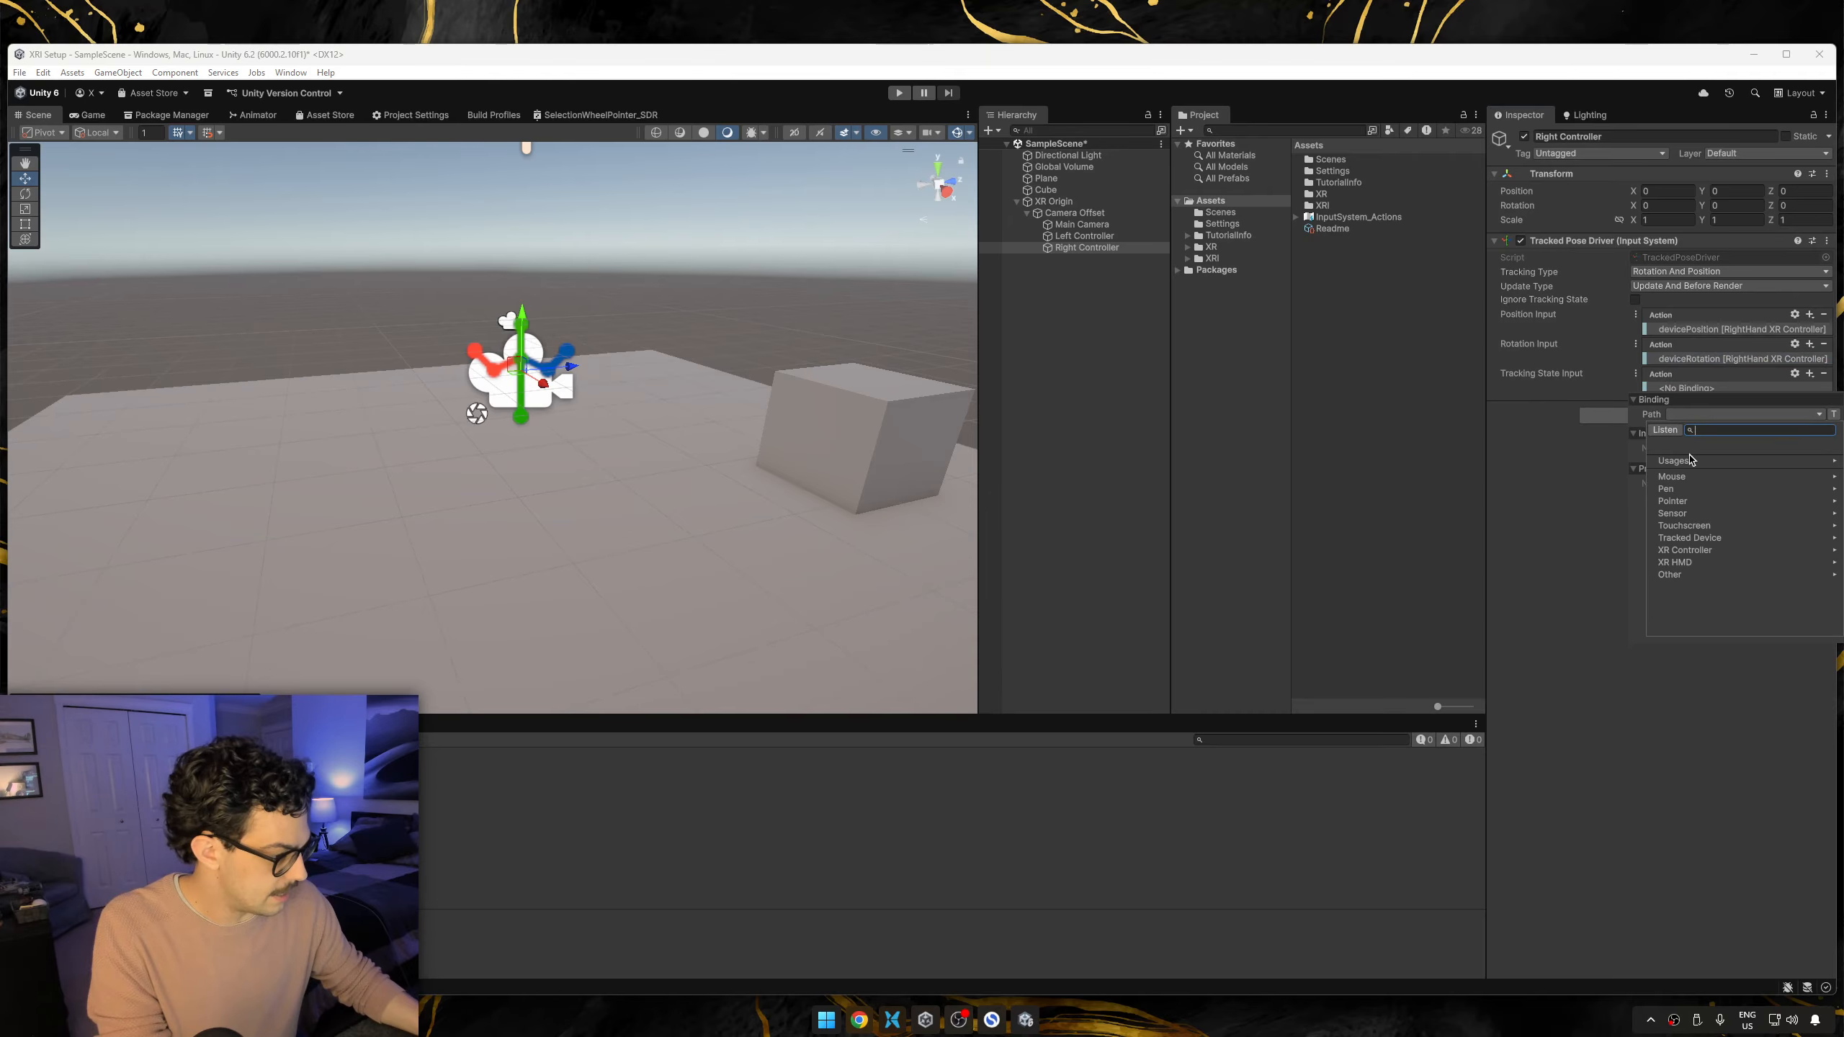
pyautogui.click(1707, 550)
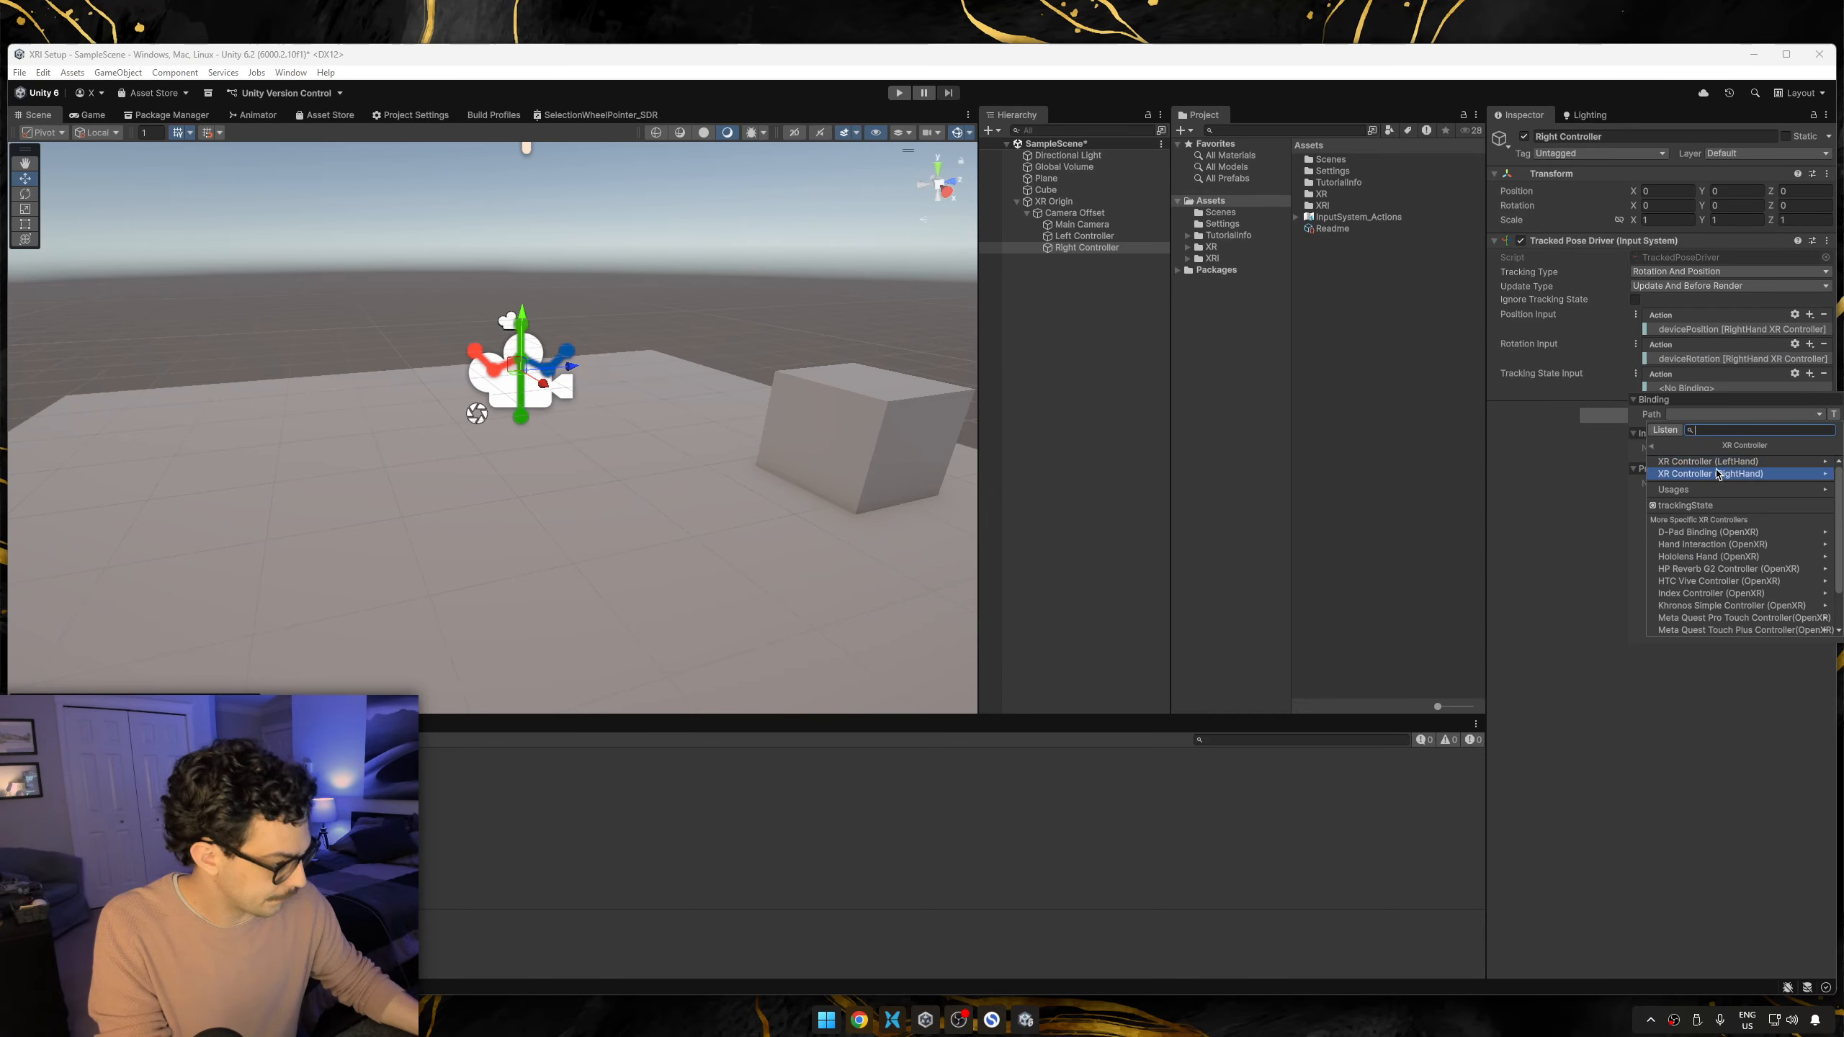
pyautogui.click(1723, 473)
pyautogui.click(1718, 479)
pyautogui.click(1532, 521)
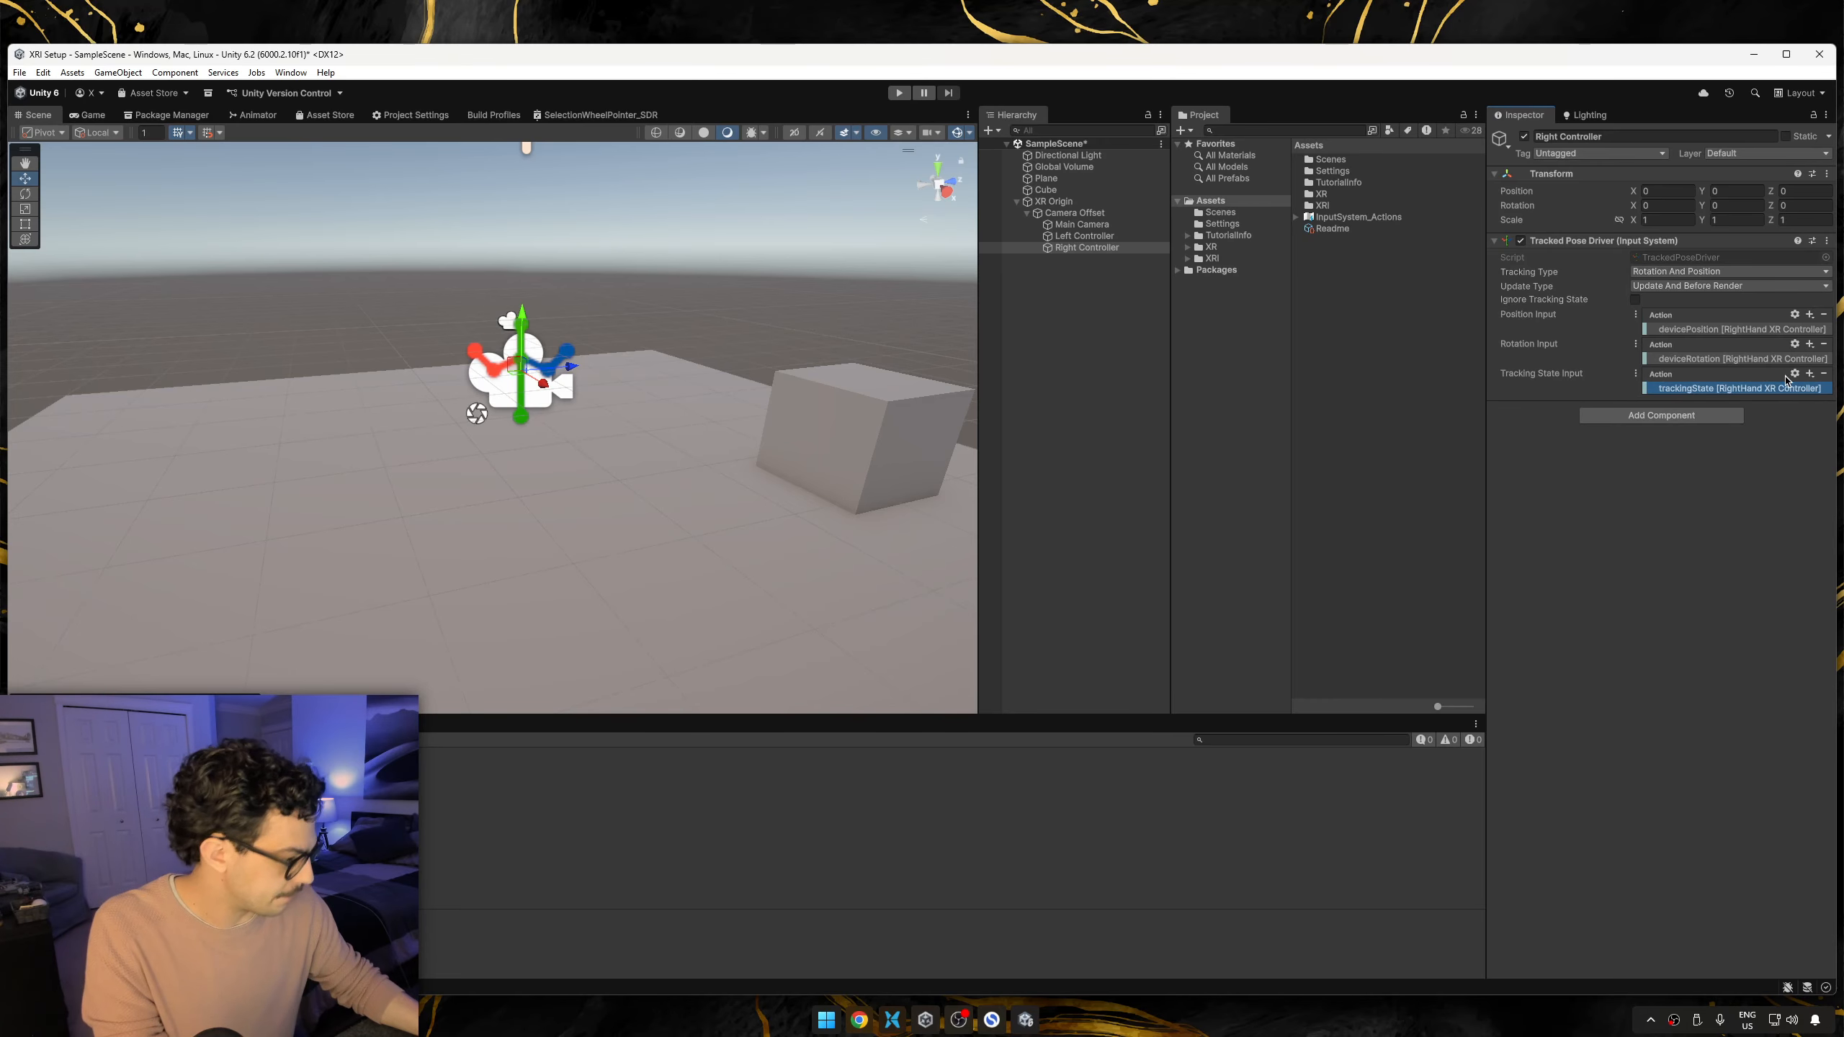
pyautogui.click(1014, 377)
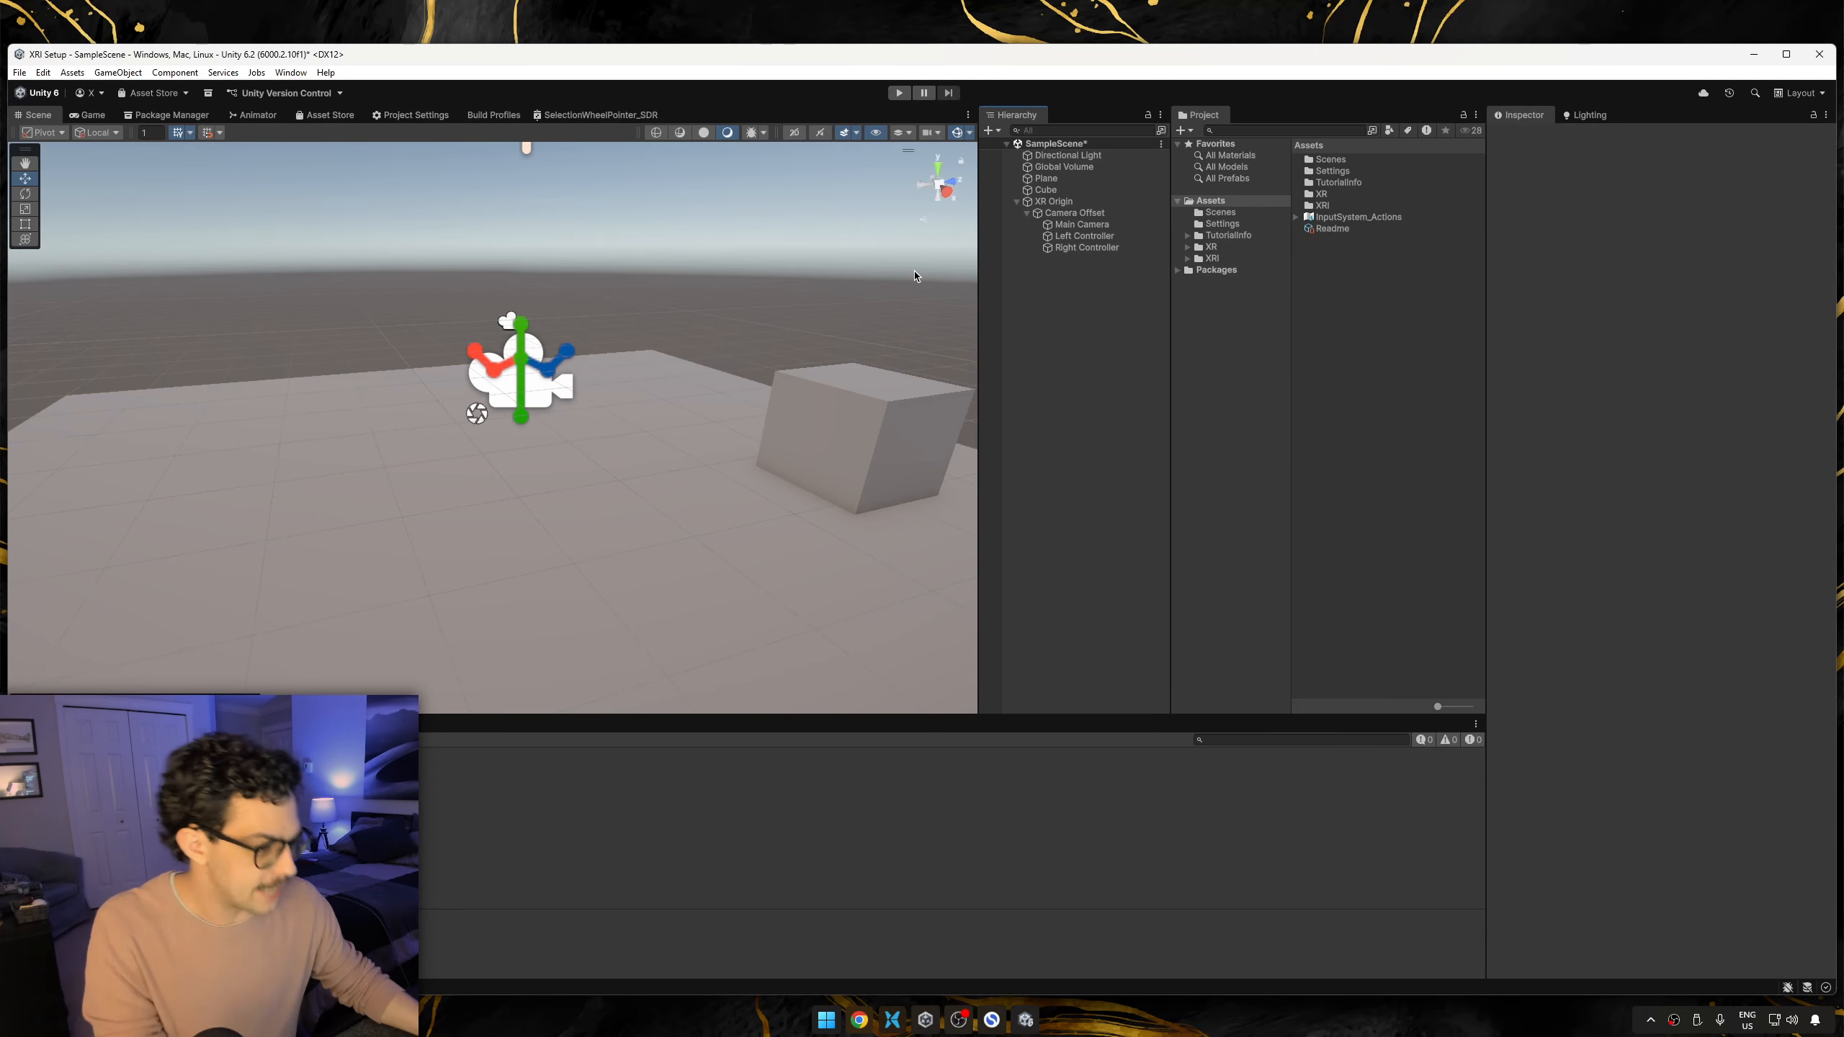
# Create a cube as a child of Left Controller and scale it uniformly to 0.1.
pyautogui.rightClick(1077, 237)
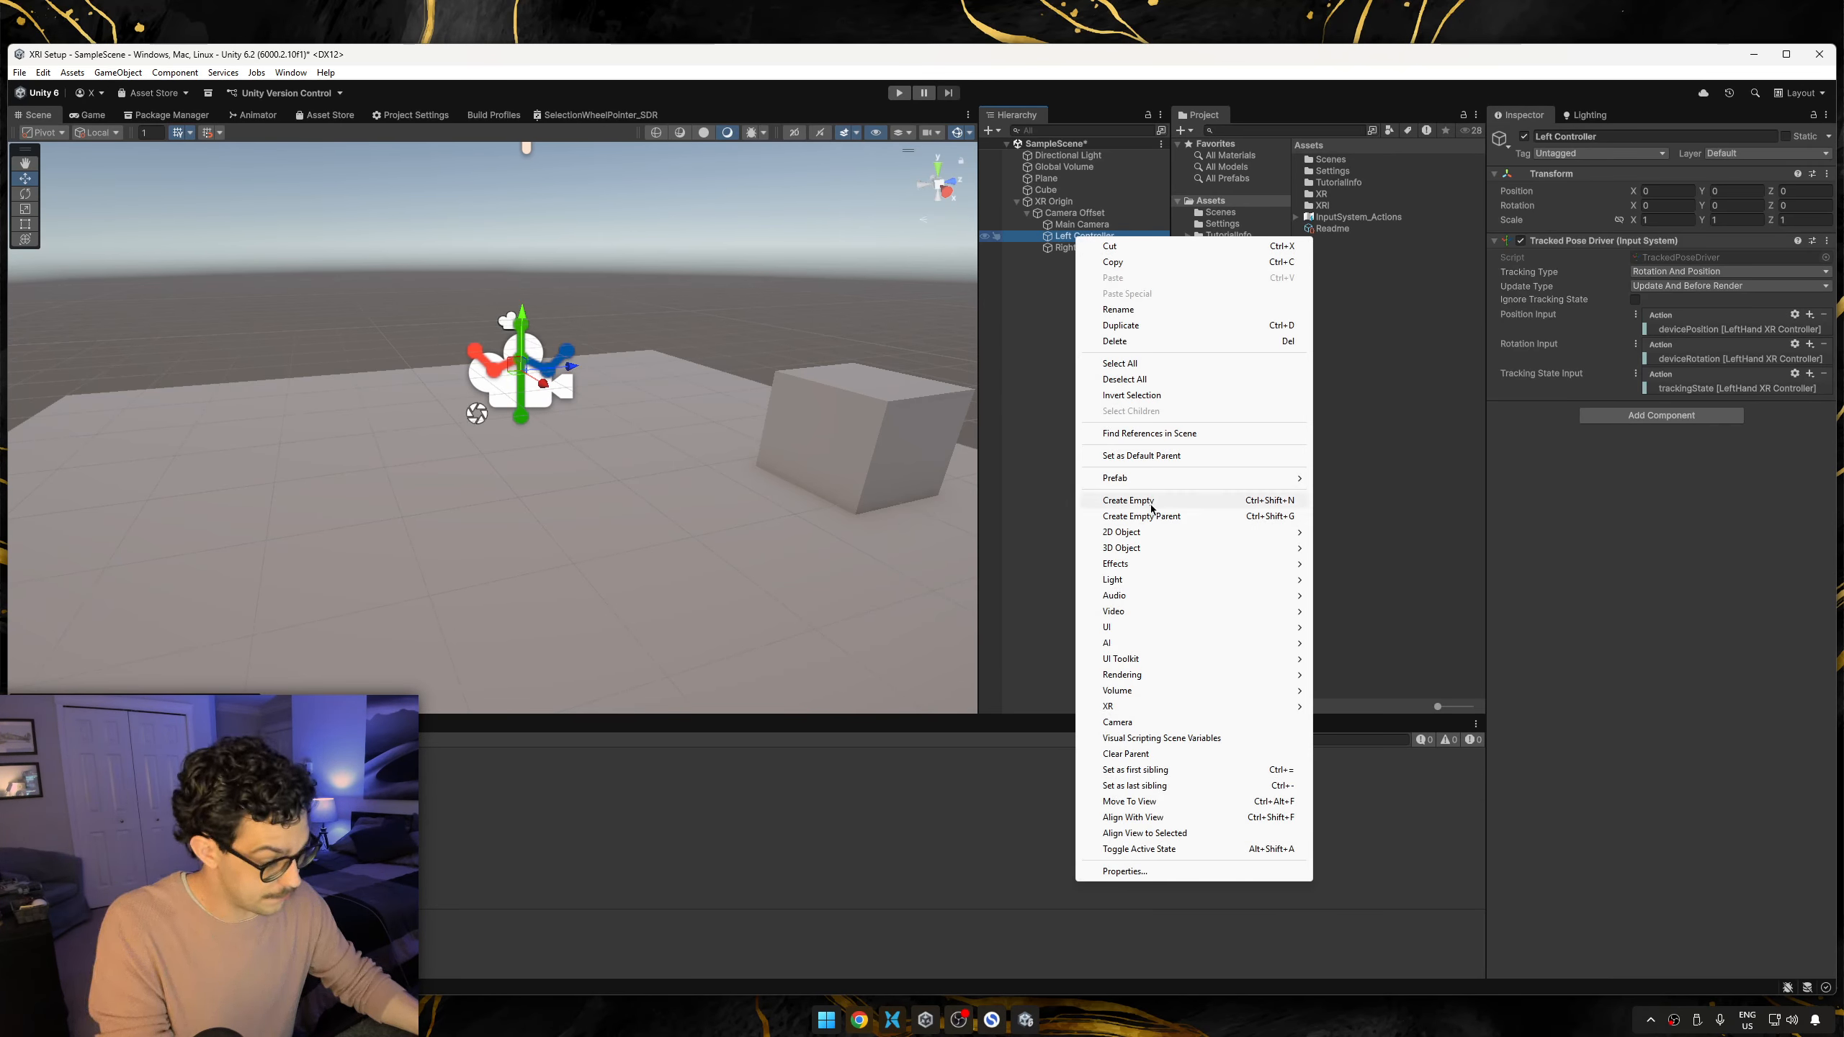
pyautogui.moveTo(1148, 548)
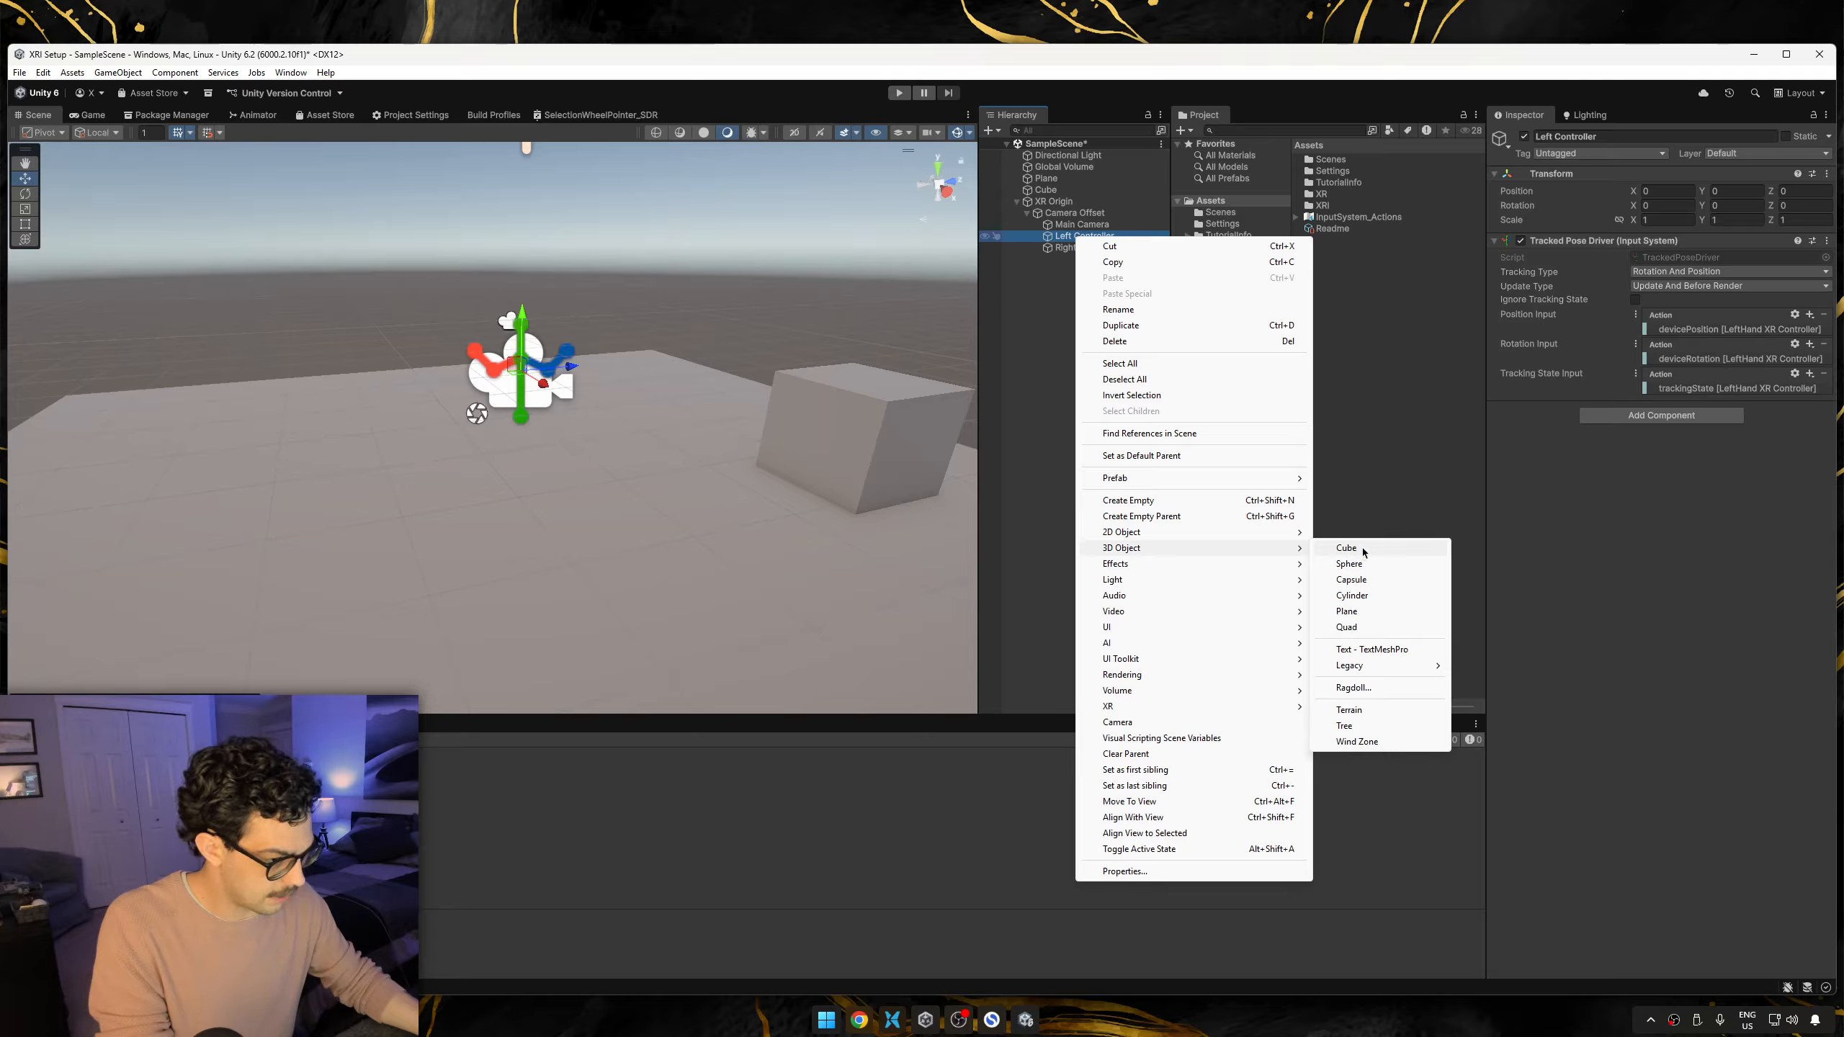
pyautogui.click(1374, 551)
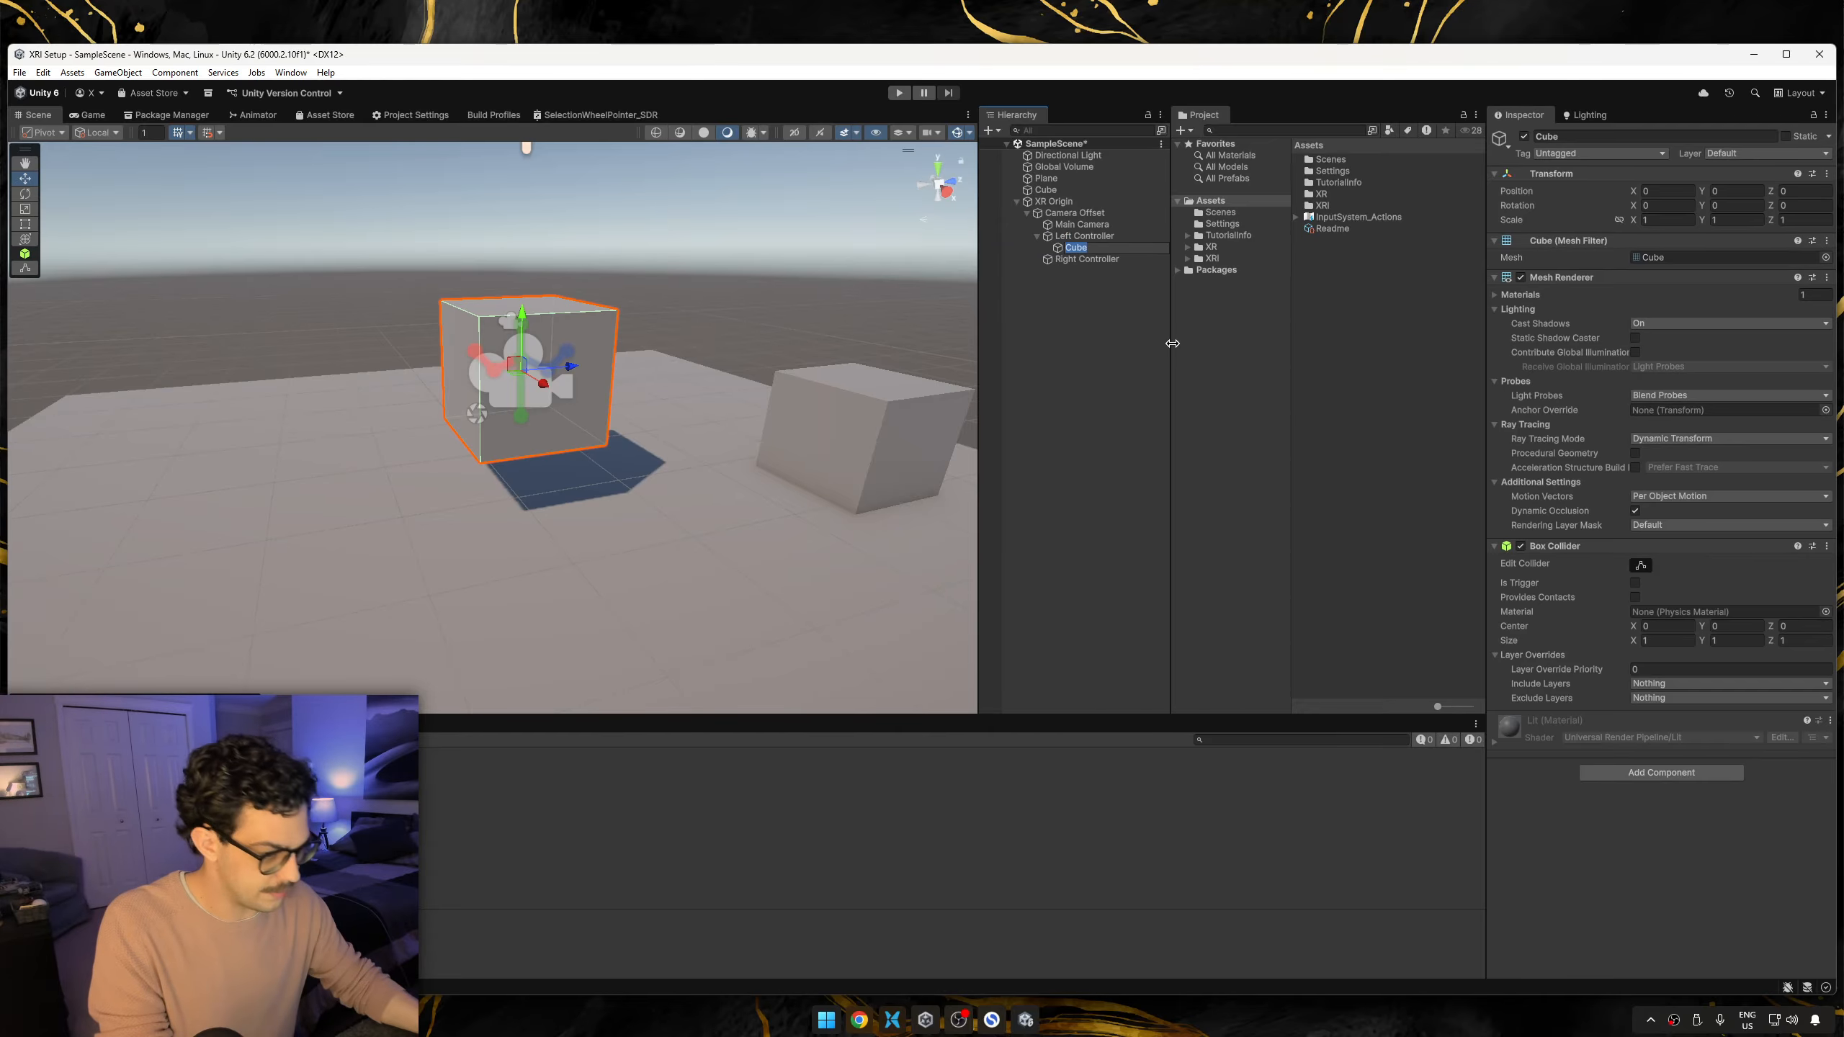
pyautogui.click(1648, 220)
pyautogui.write('.1')
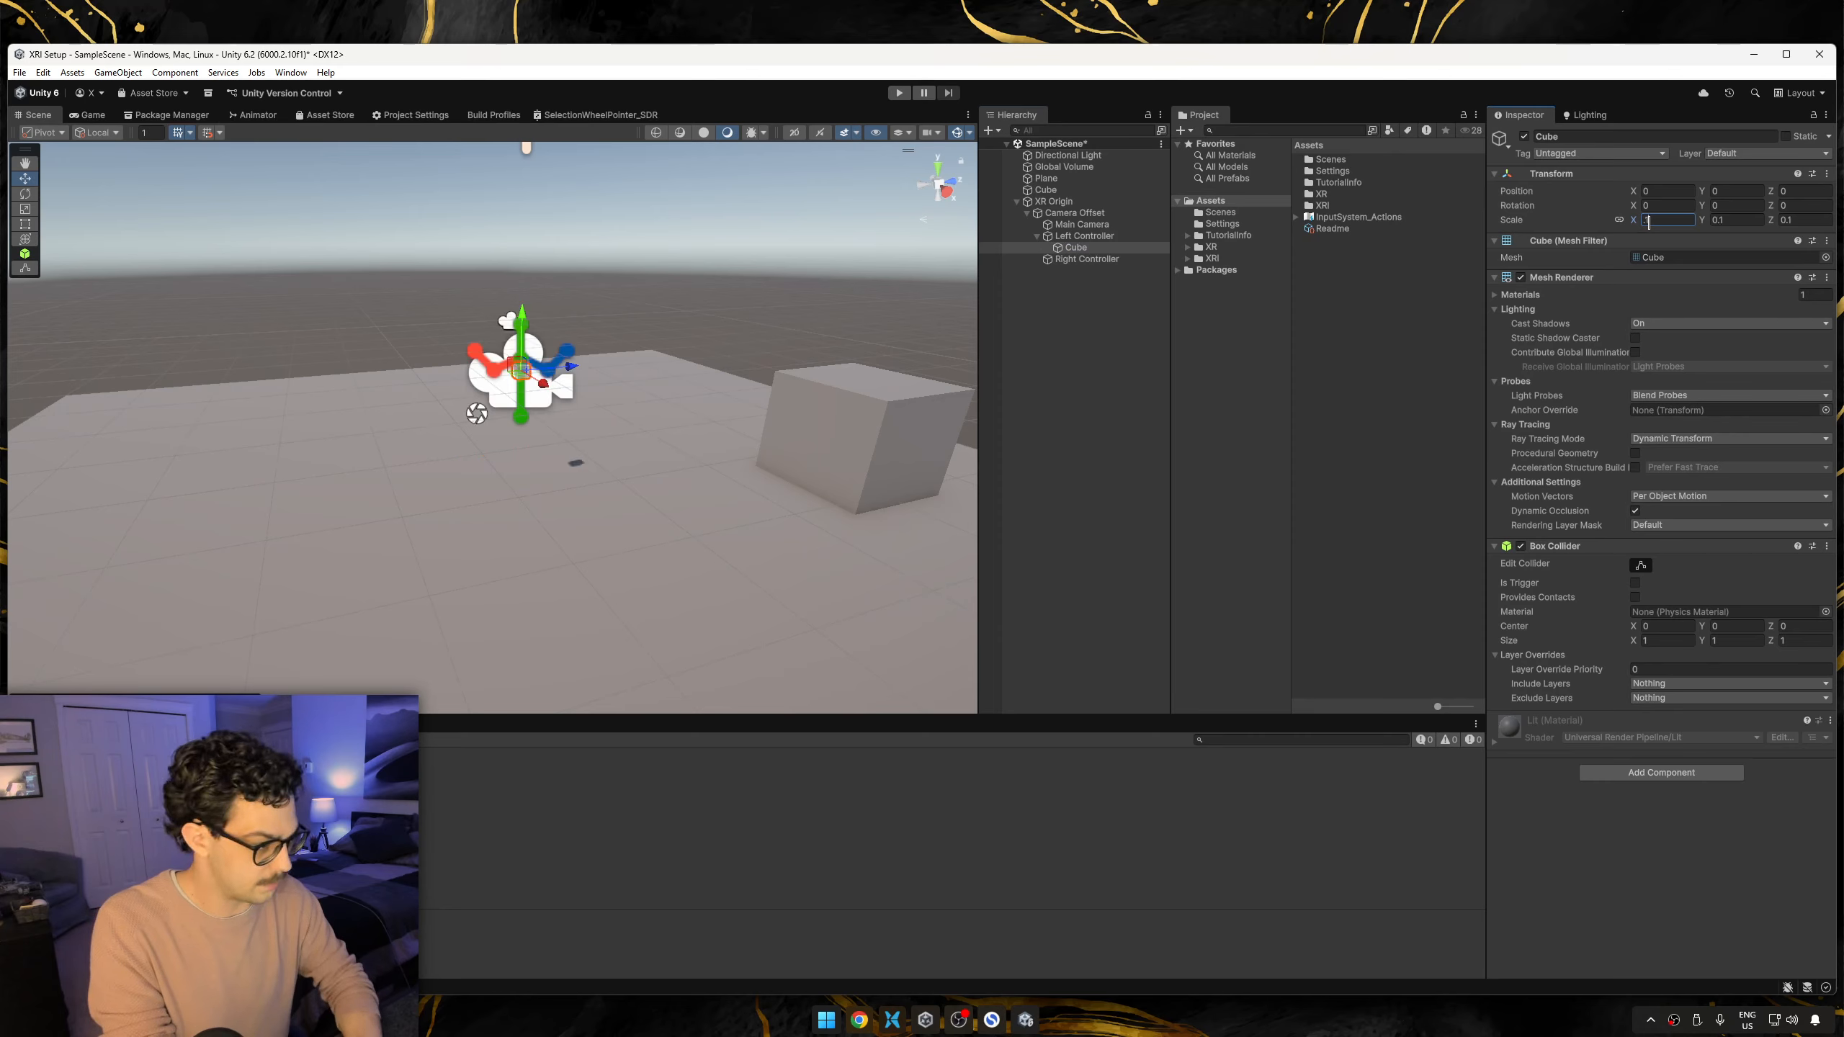
pyautogui.click(1091, 304)
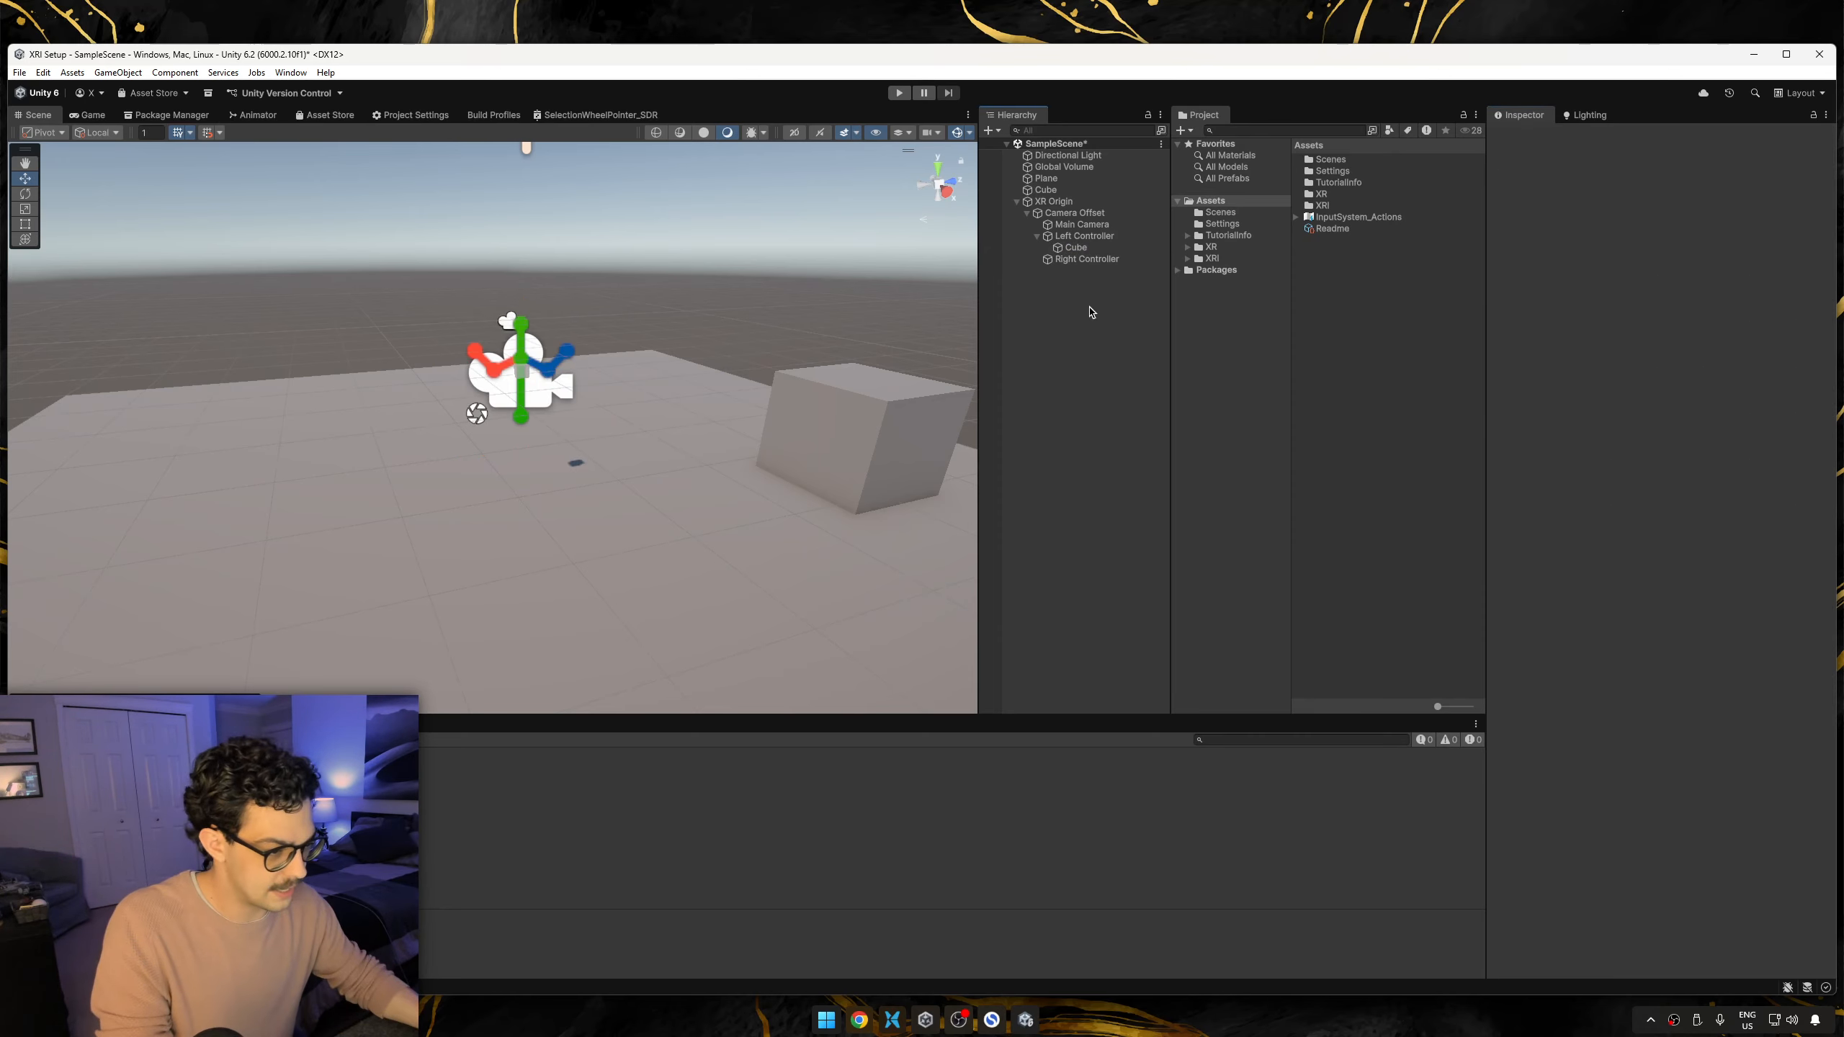
# Copy Left Controller's cube and make the copy a child of Right Controller.
pyautogui.click(1082, 249)
pyautogui.hotkey('ctrl', 'c')
pyautogui.click(1077, 263)
pyautogui.hotkey('ctrl', 'v')
pyautogui.click(1106, 315)
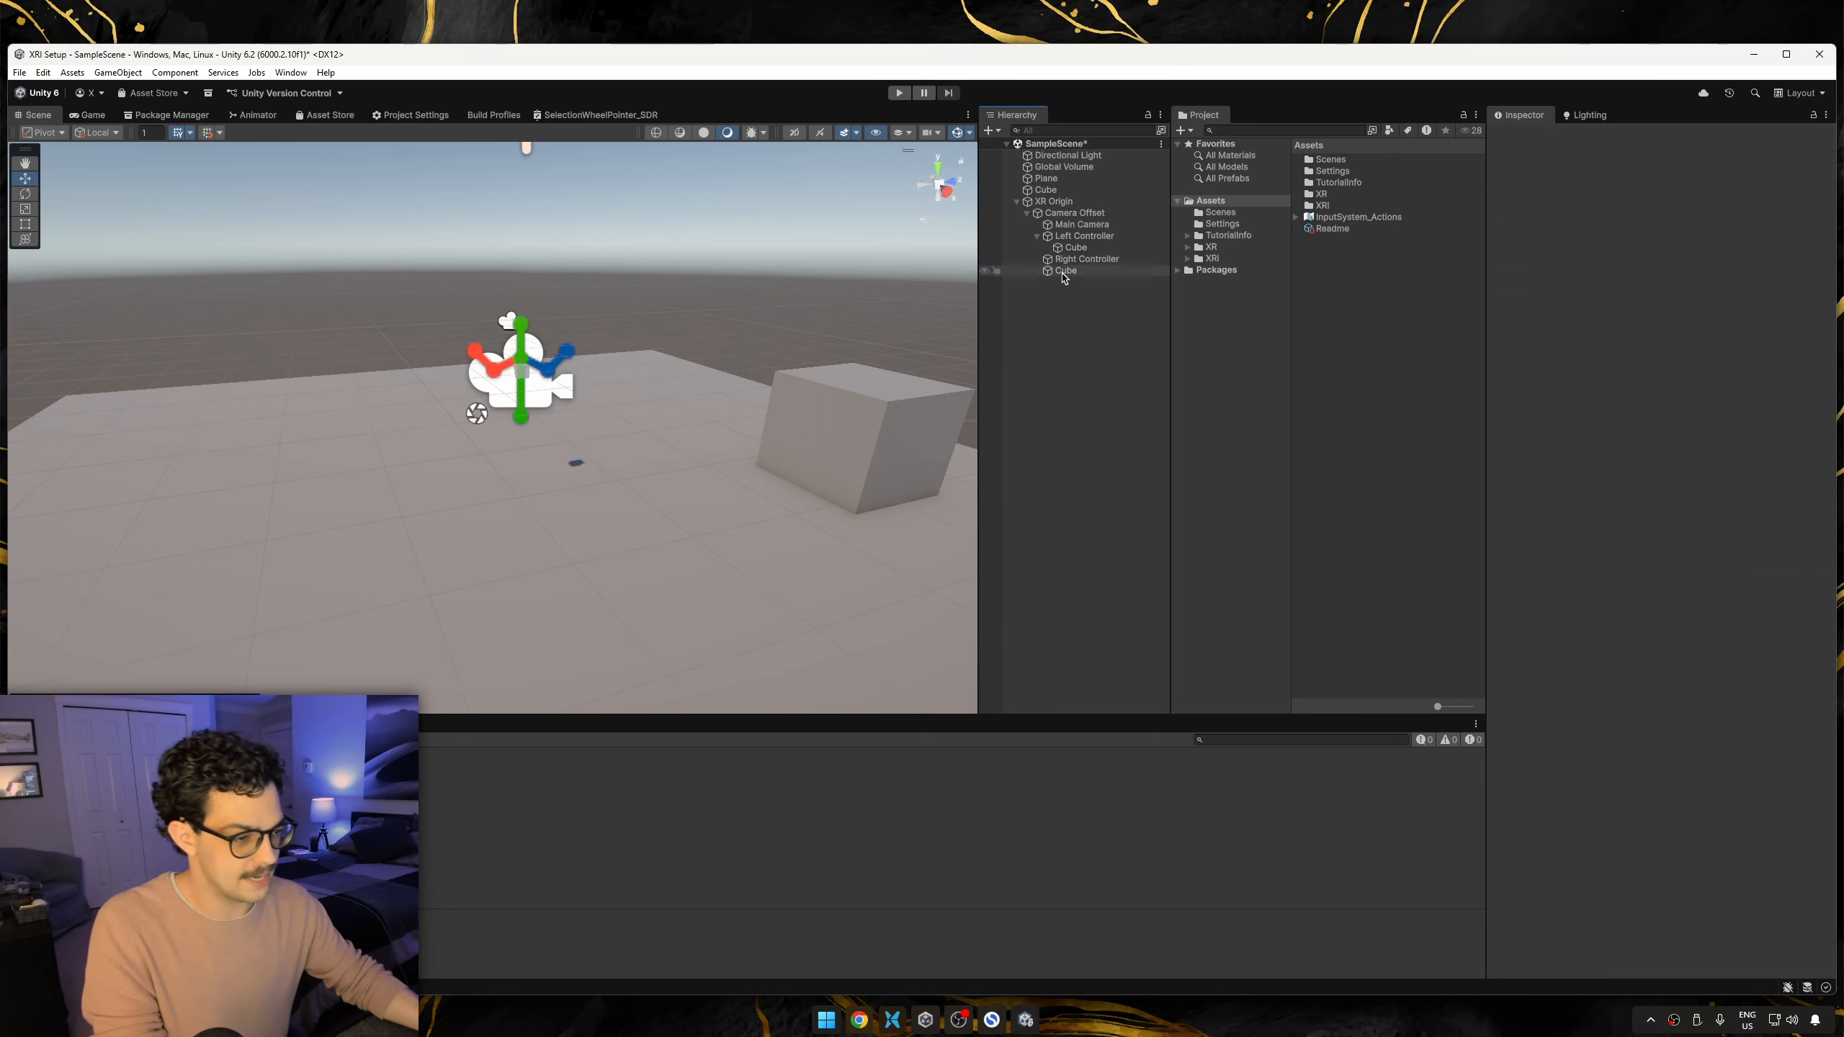
pyautogui.moveTo(1063, 271); pyautogui.dragTo(1076, 260)
pyautogui.click(1109, 336)
pyautogui.click(1086, 270)
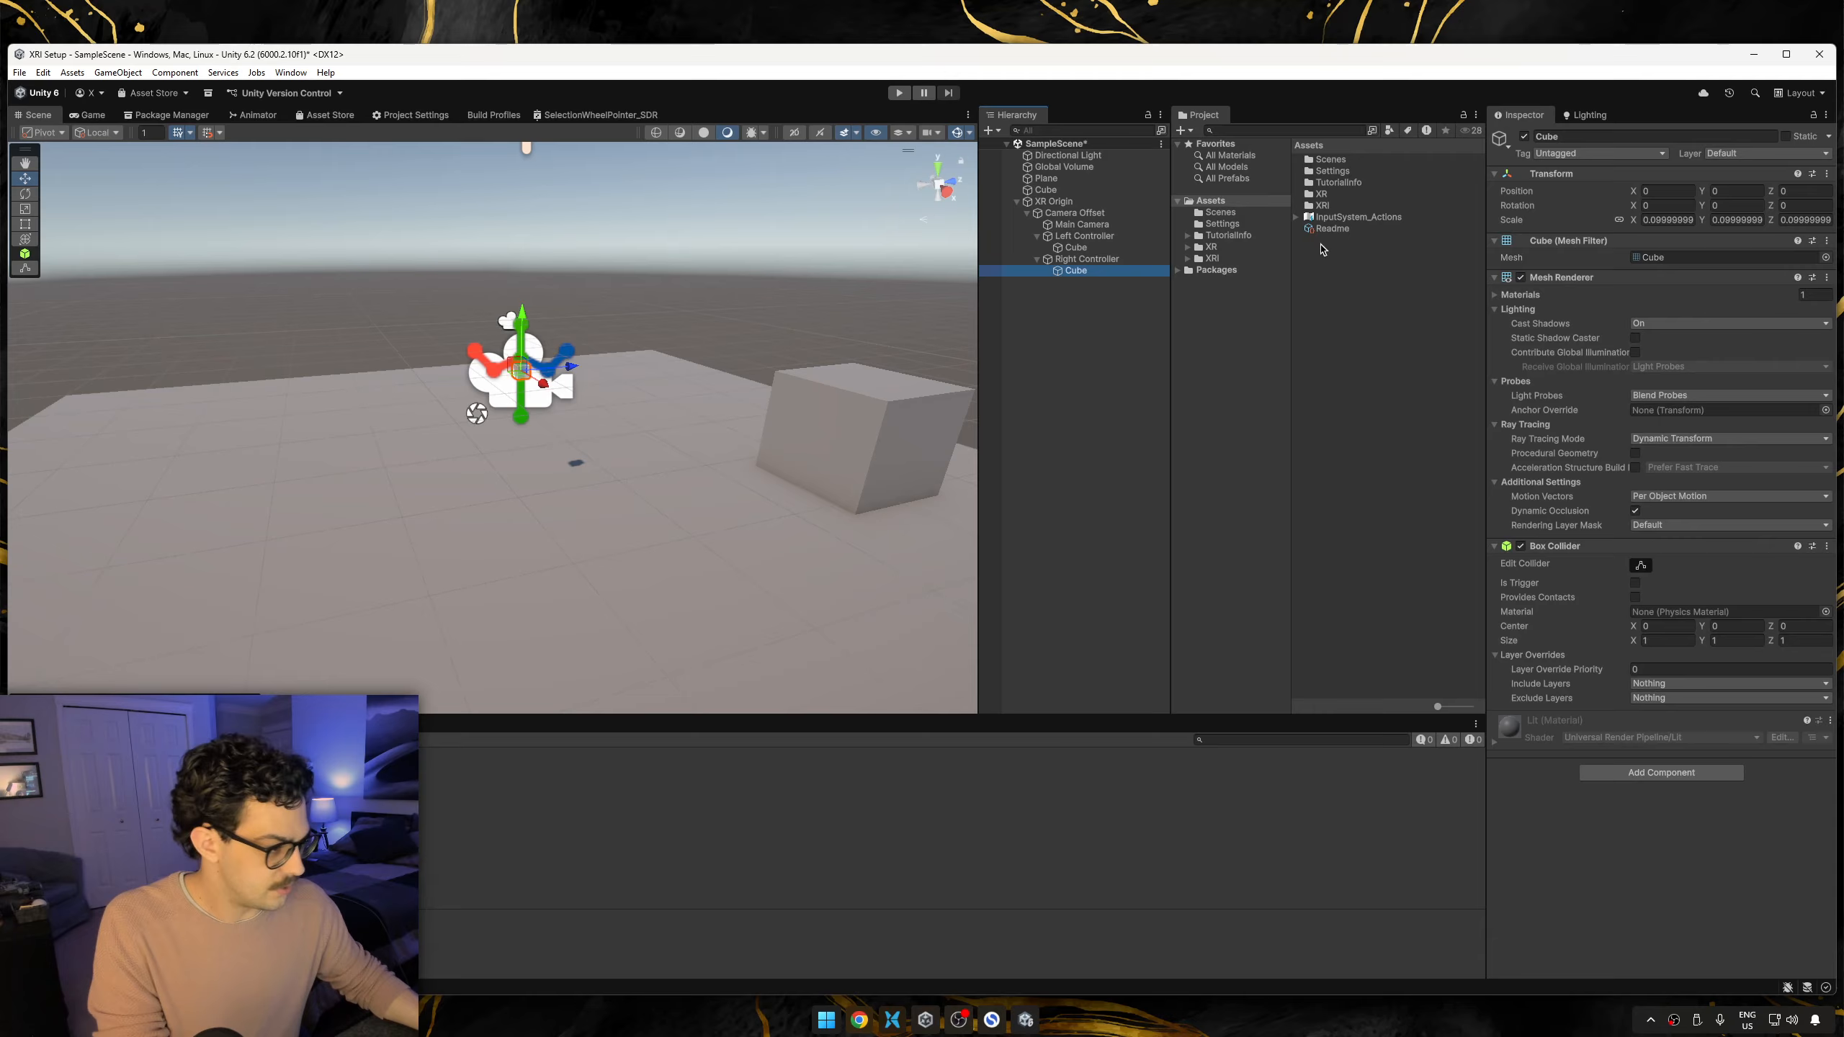
pyautogui.click(1080, 249)
pyautogui.click(1086, 272)
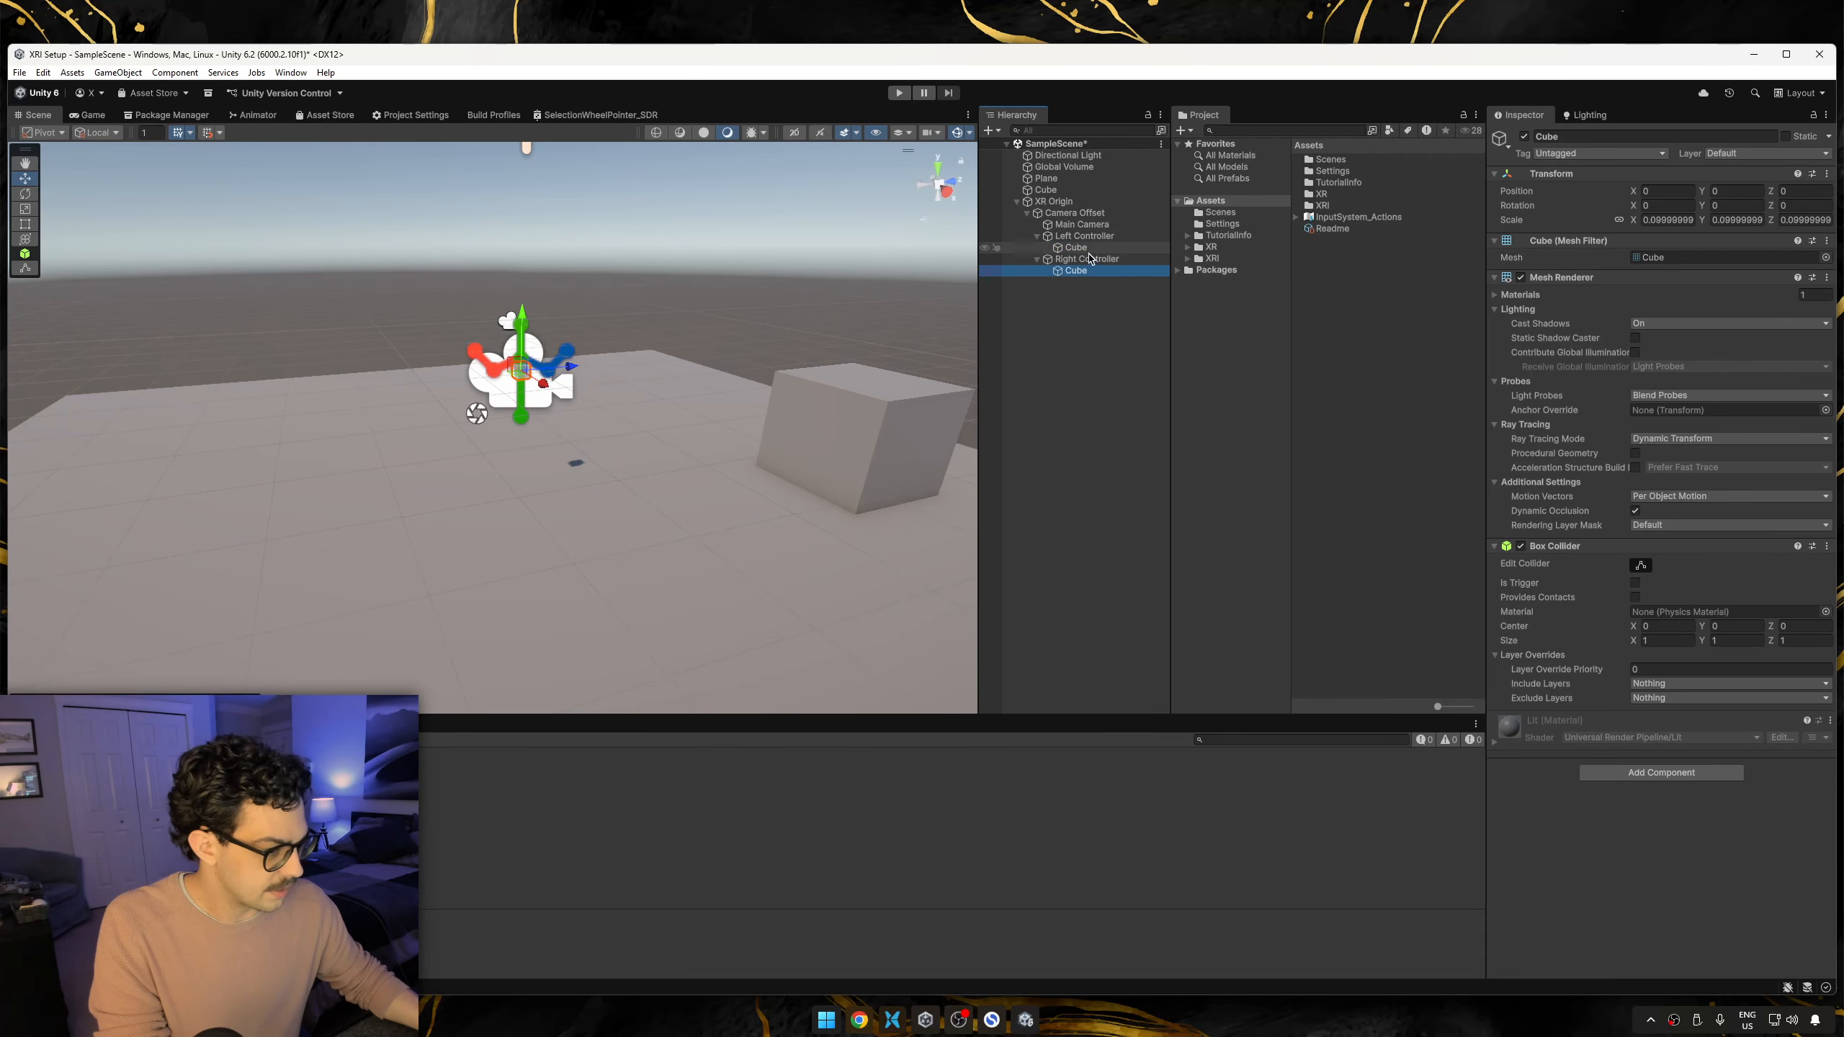
pyautogui.click(1089, 317)
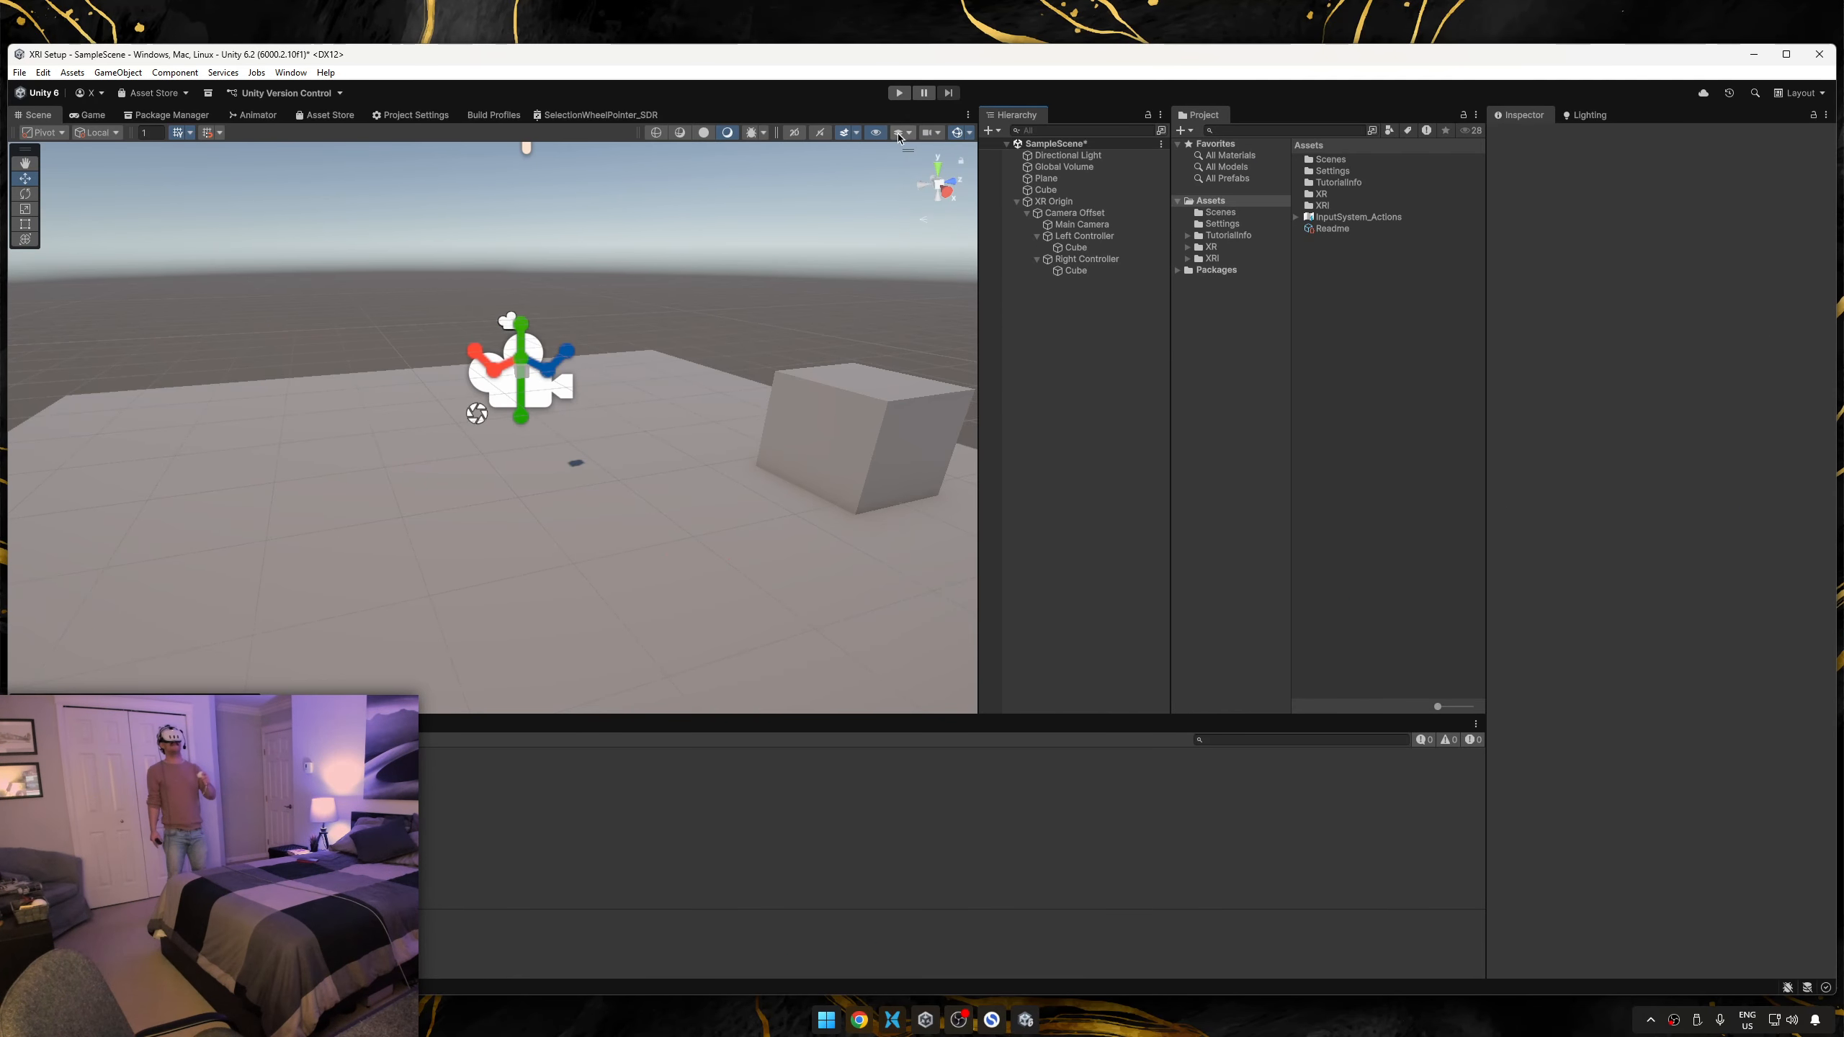
# Run the scene in Play mode to test the head and controller tracking in the headset.
pyautogui.click(899, 92)
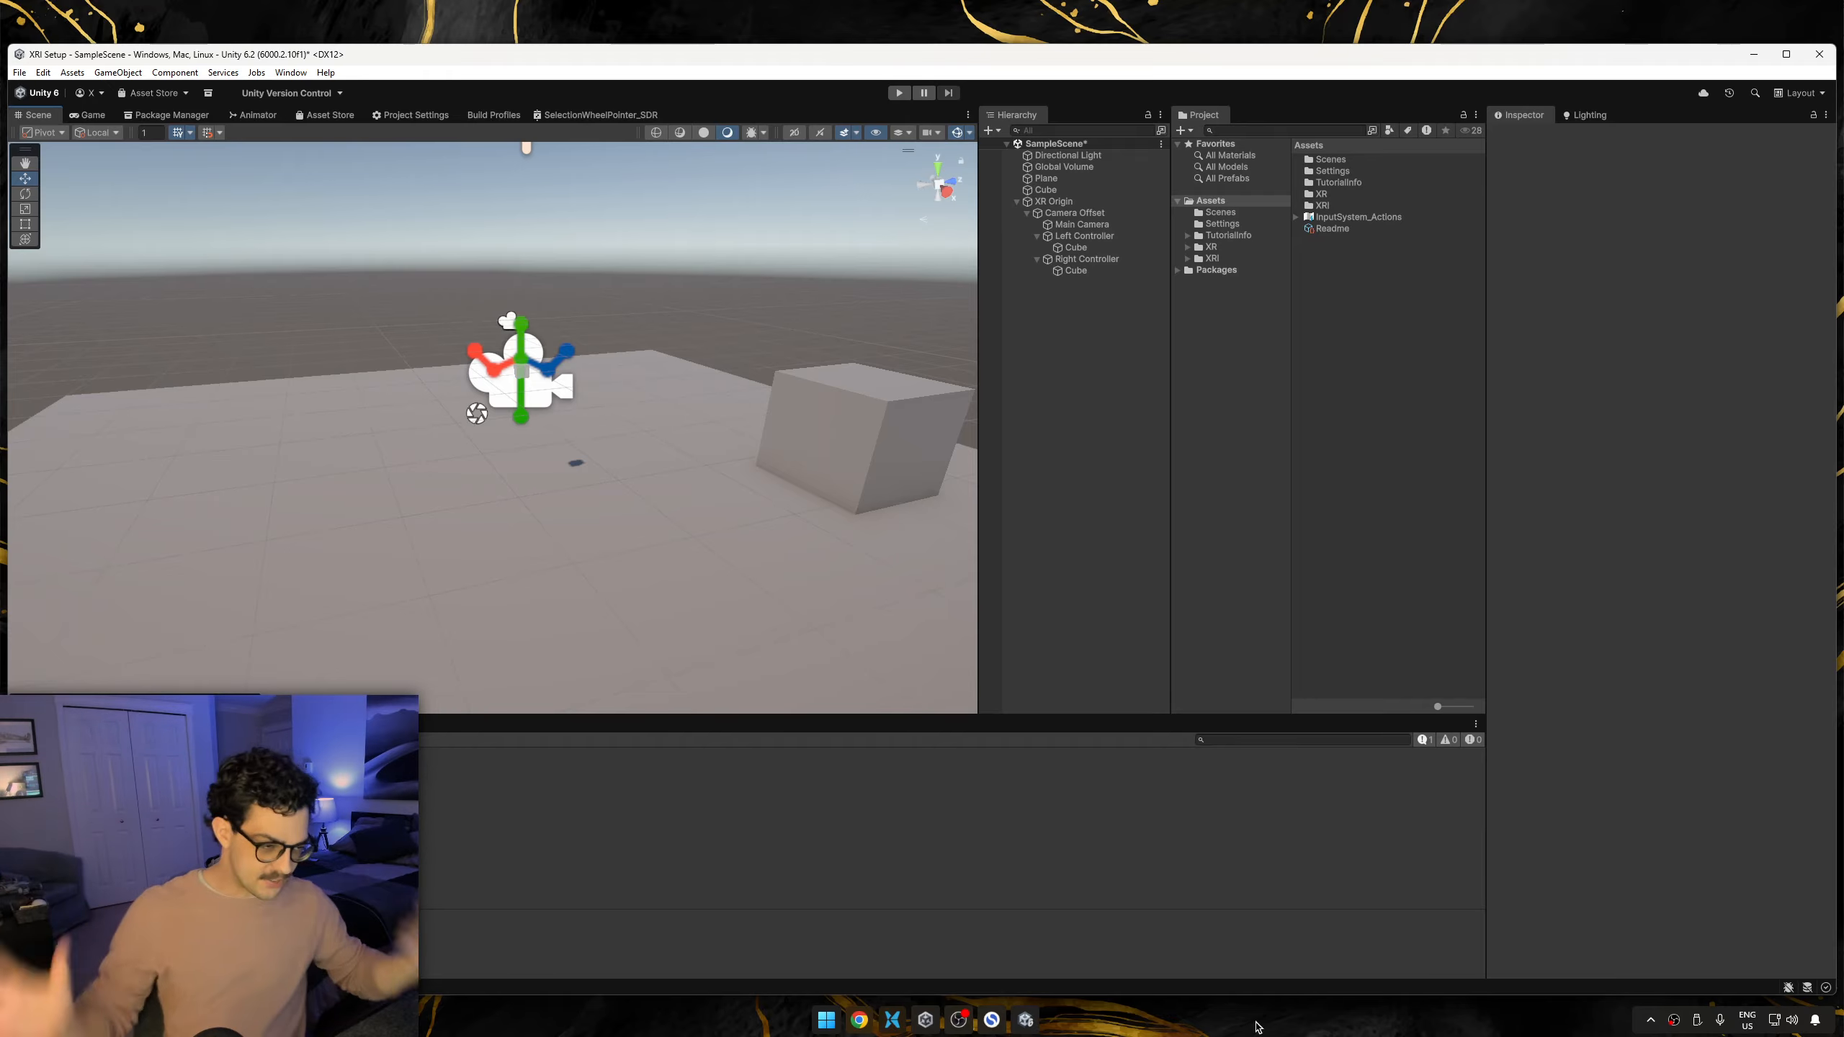
# Save the XR Origin rig as a prefab in the Assets folder.
pyautogui.click(1101, 240)
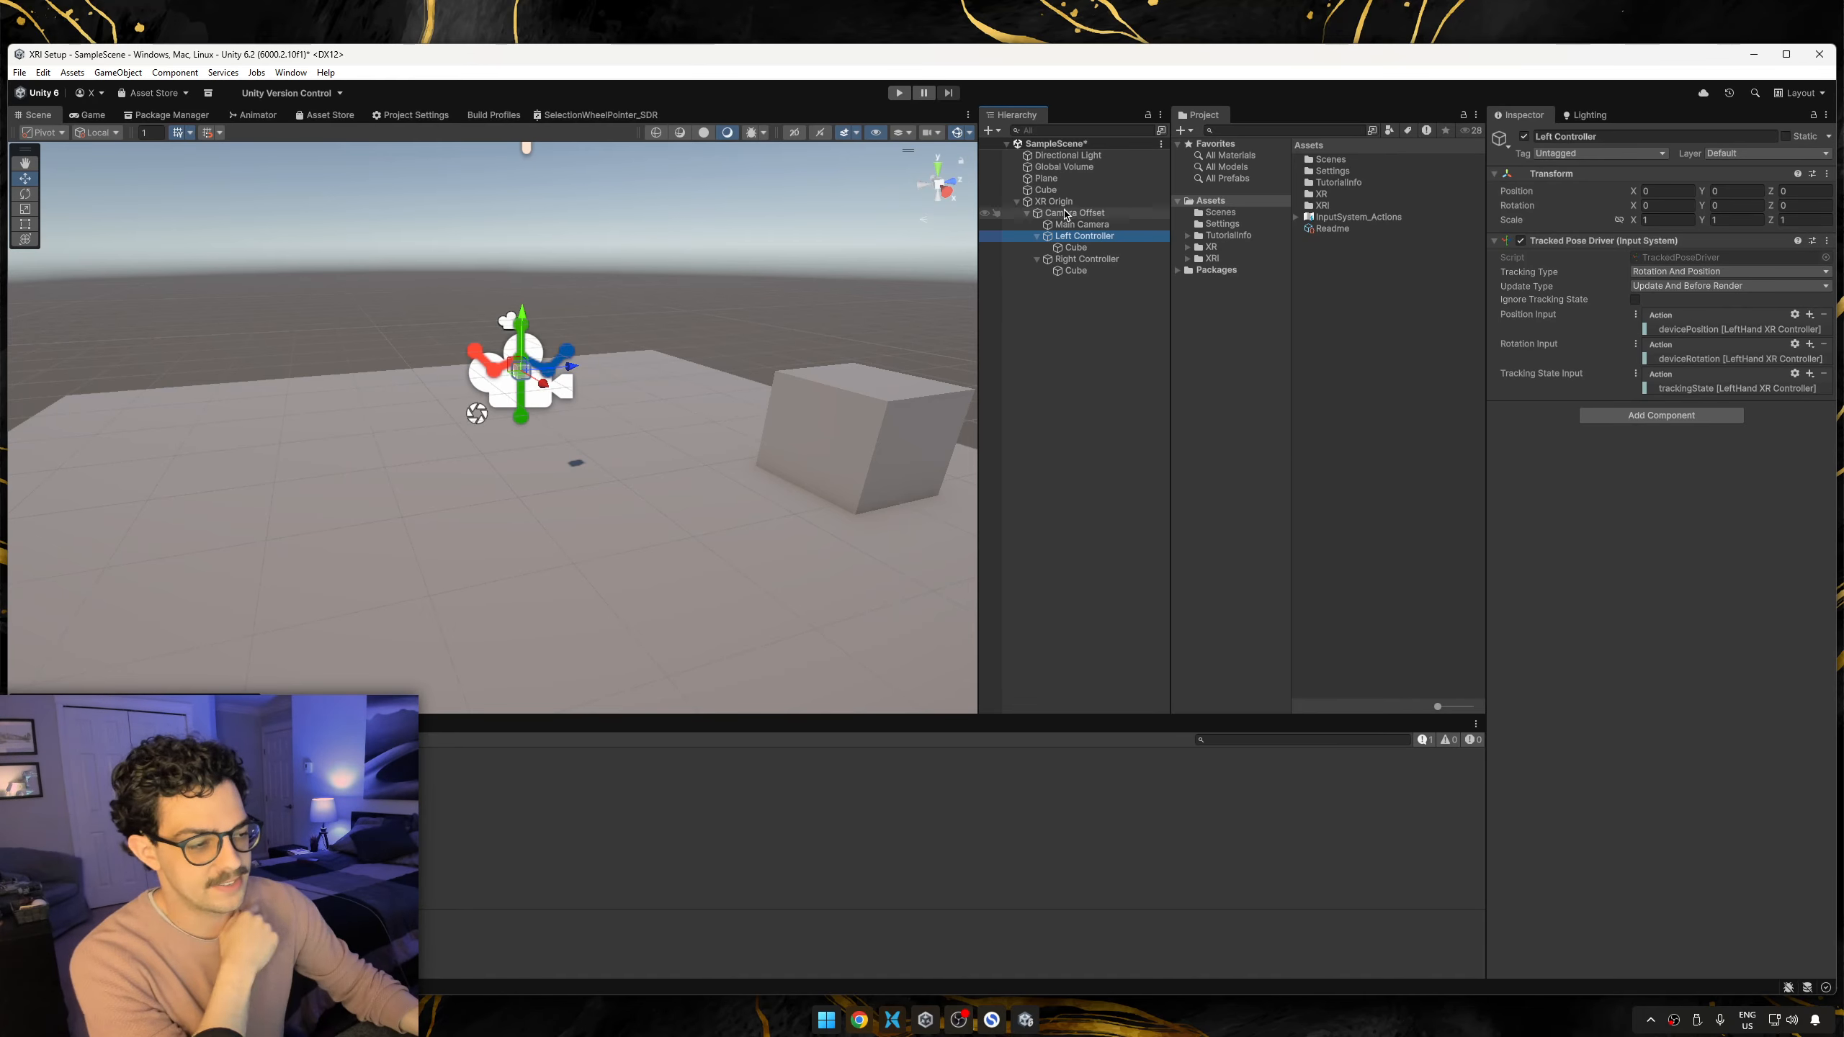
pyautogui.moveTo(1061, 205); pyautogui.dragTo(1321, 294)
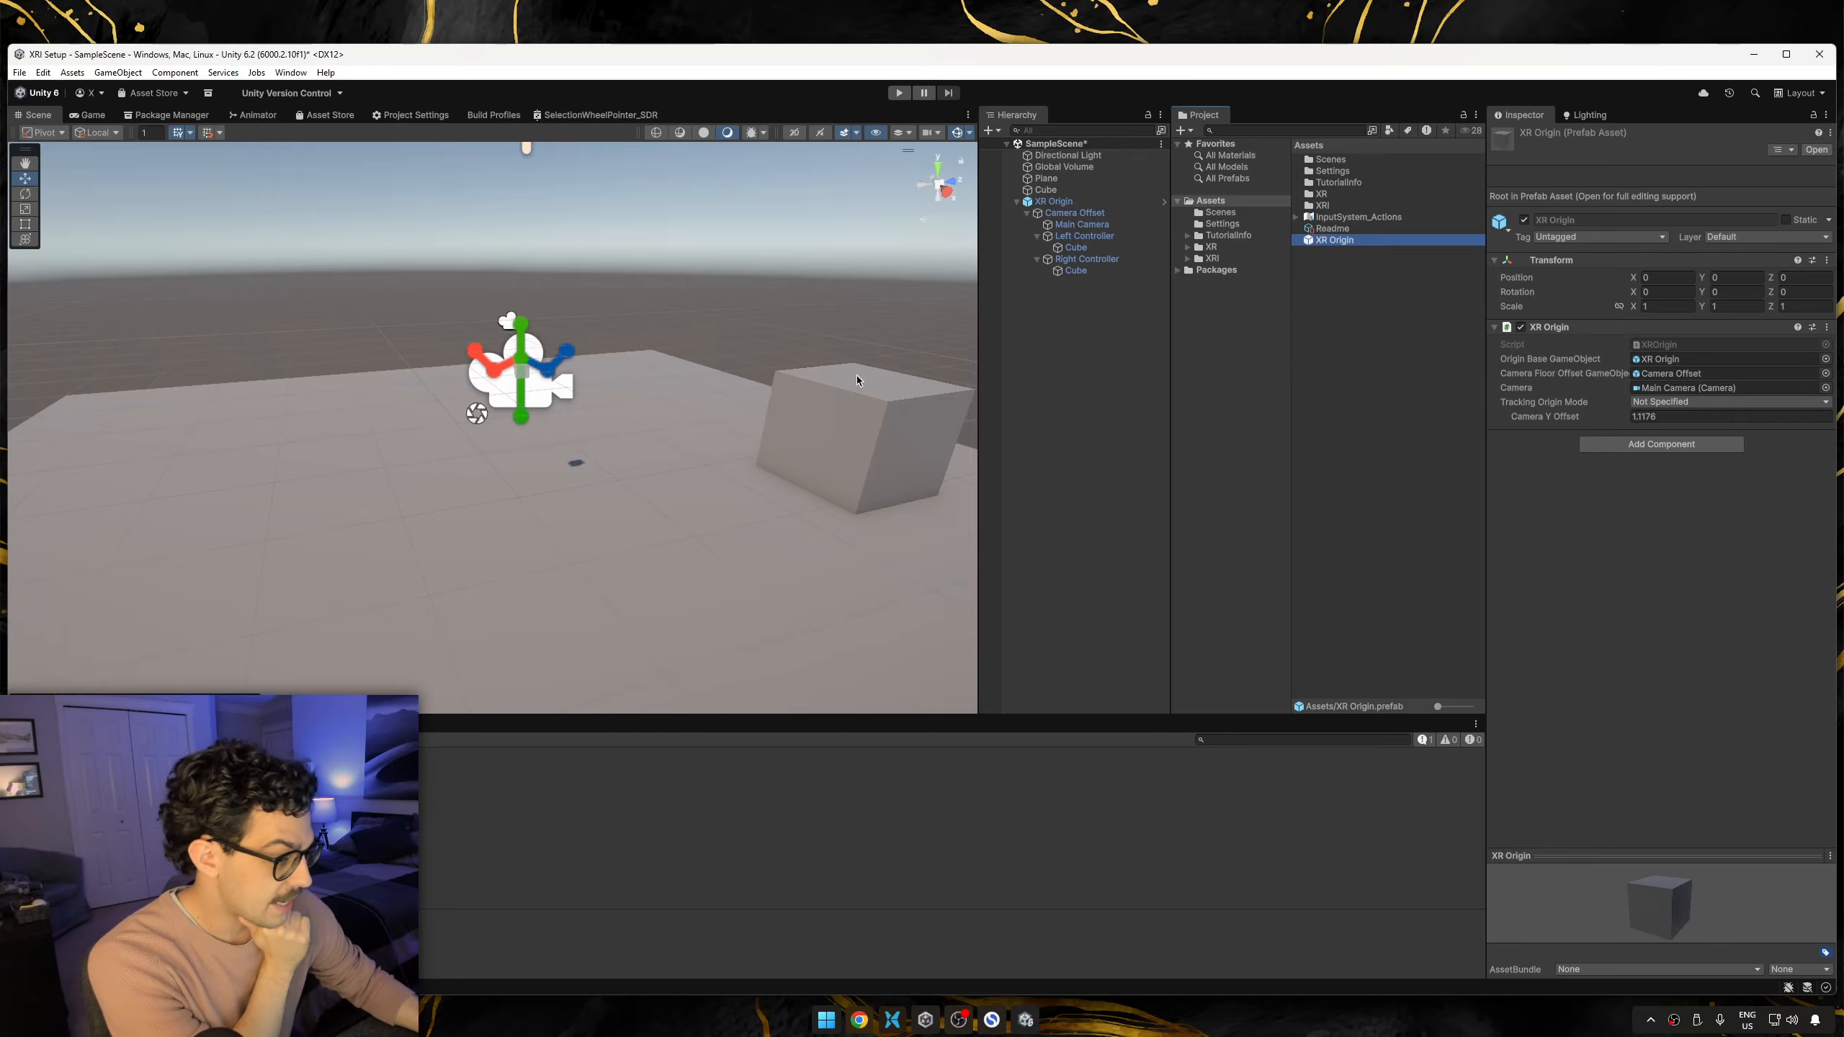
pyautogui.click(1363, 361)
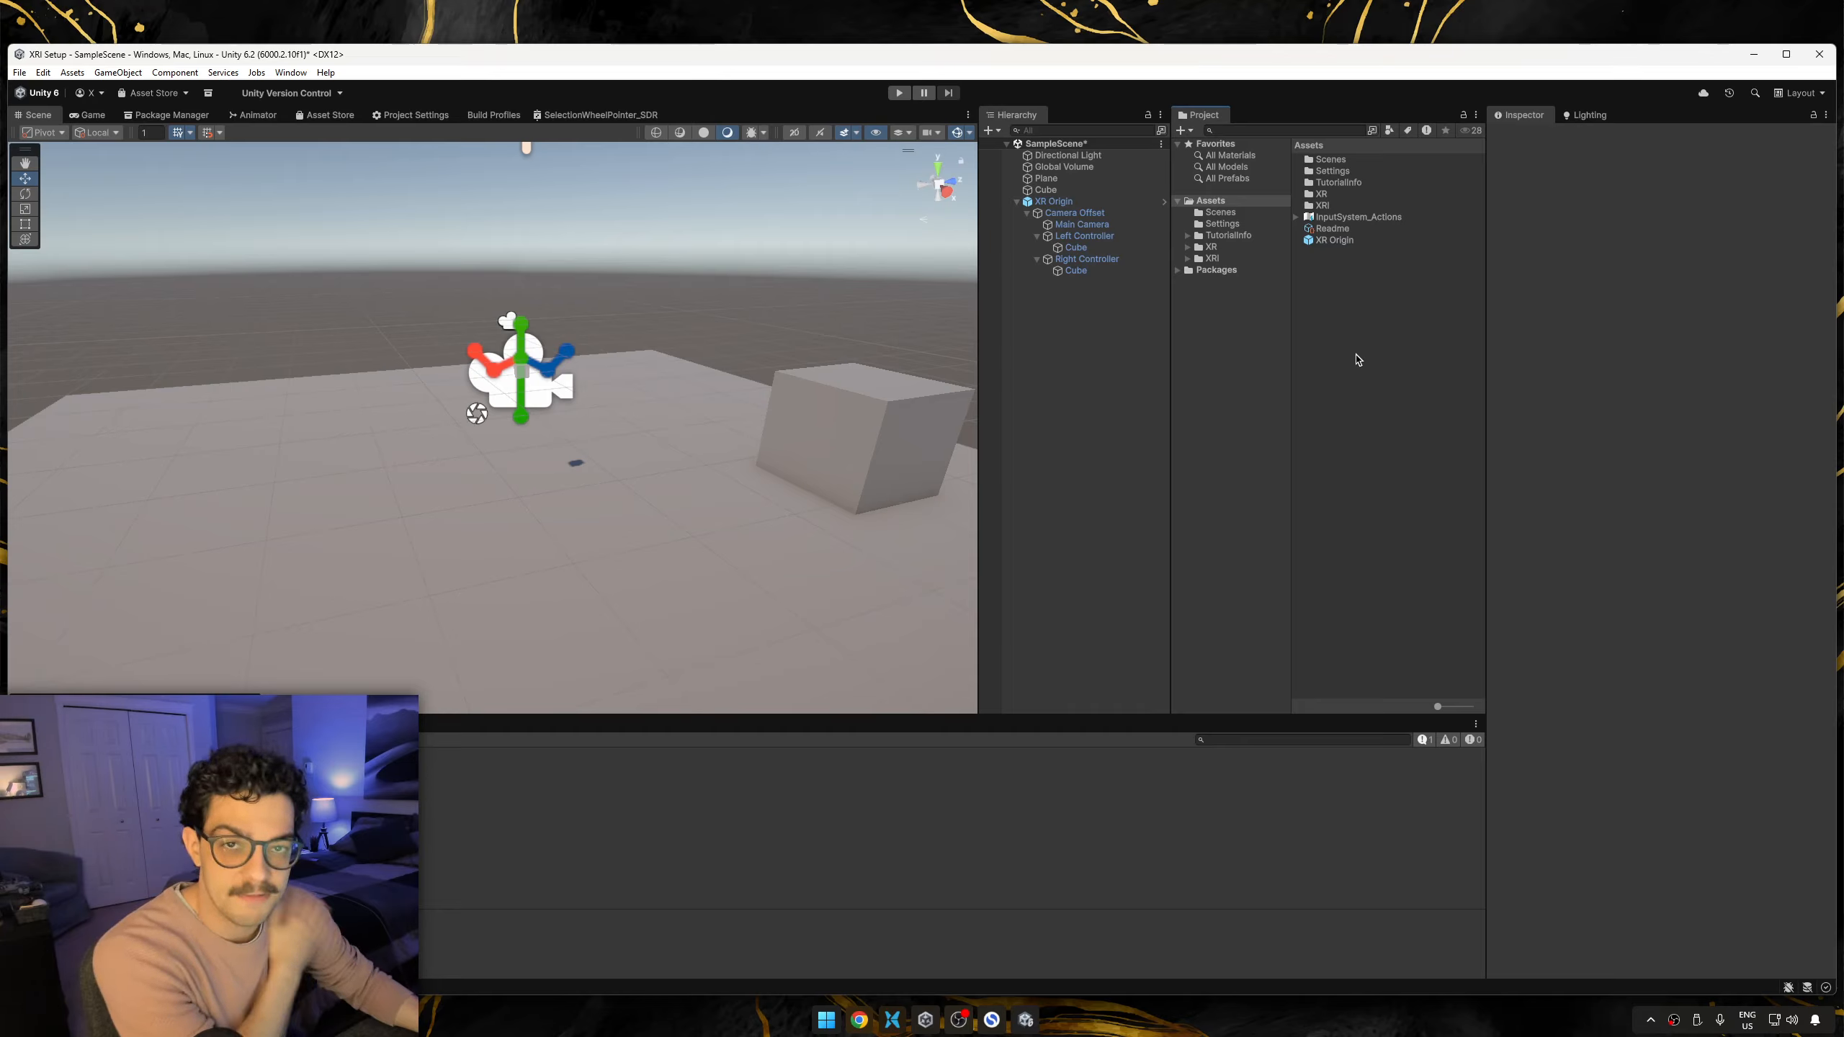